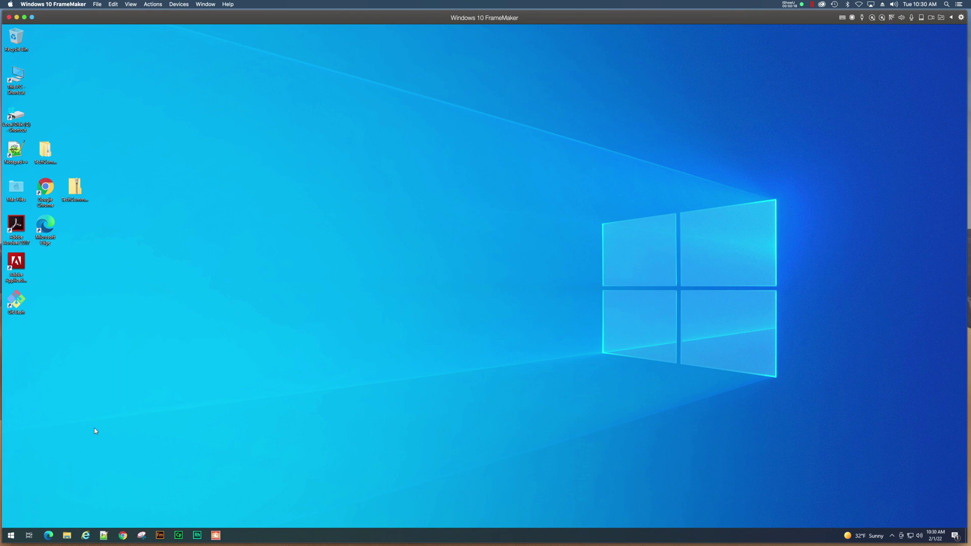
Launch FrameMaker in the Windows virtual machine and switch to the technicalbooks folder in the Mac's Finder
click(160, 536)
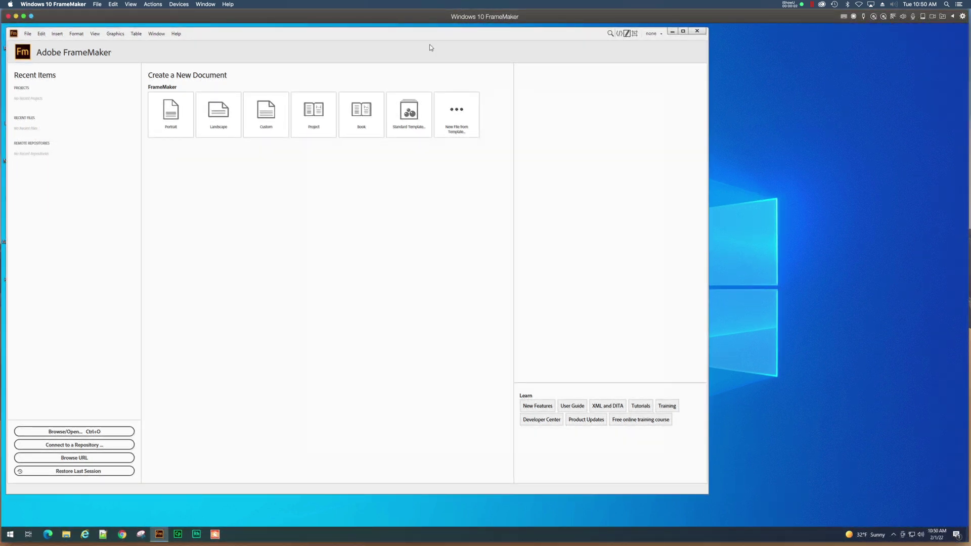
drag(132, 14, 970, 25)
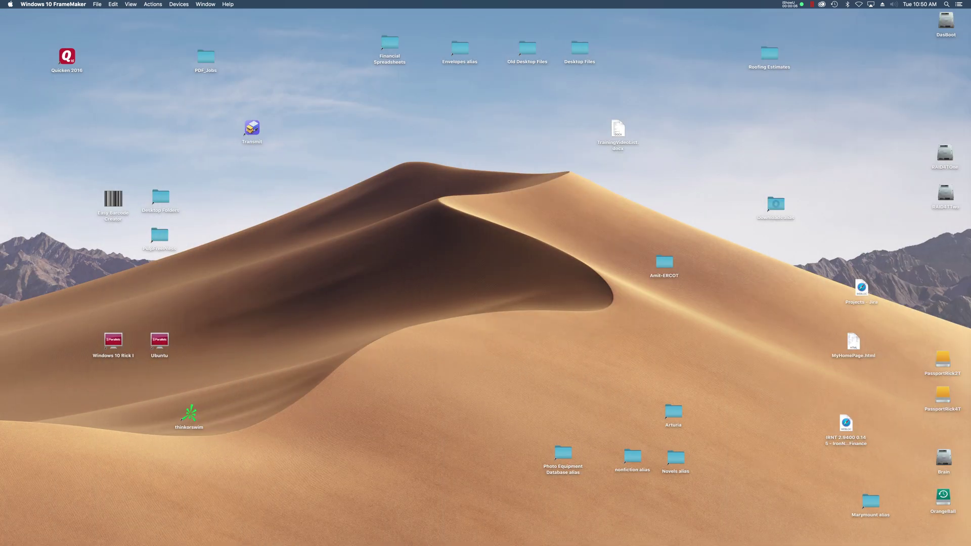
drag(935, 93, 267, 64)
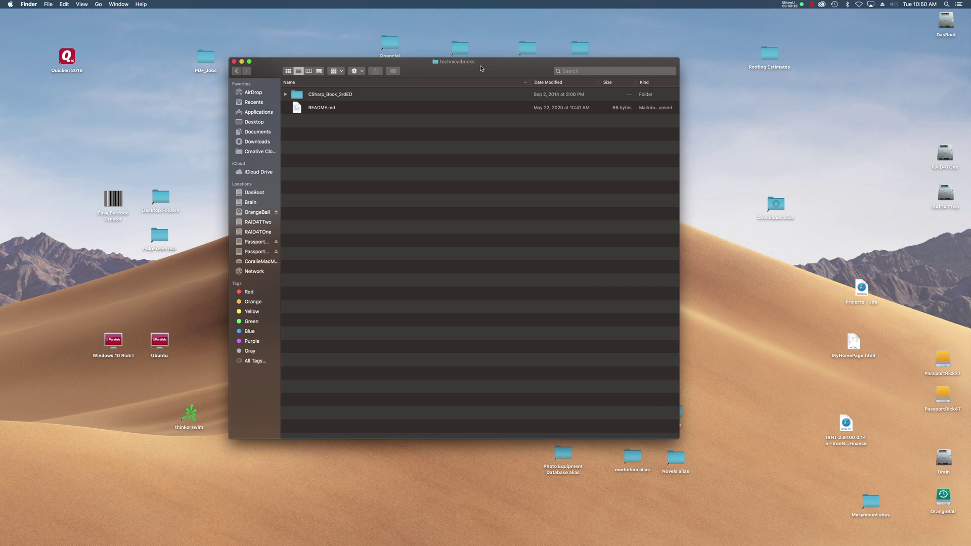
Create a folder named SampleBook_1st_ED inside technicalbooks
right_click(312, 142)
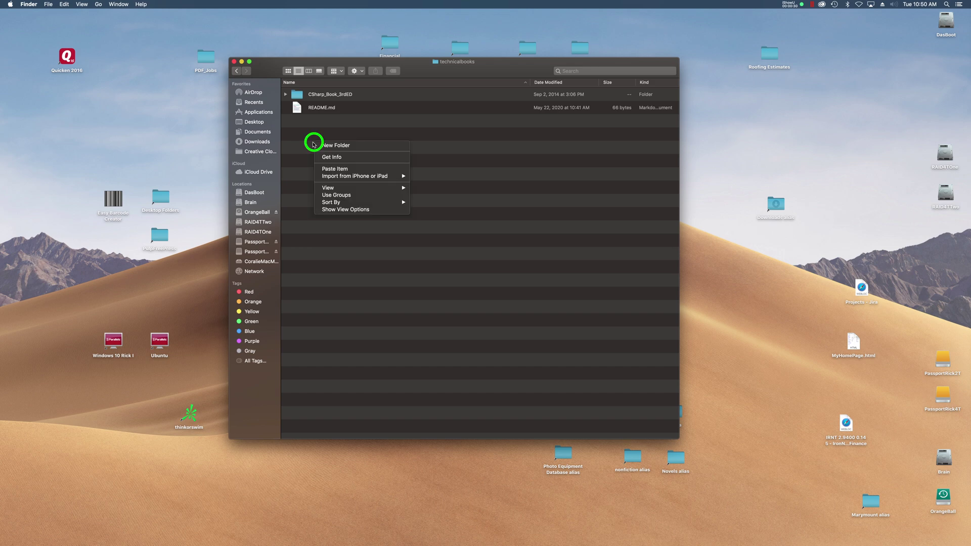
click(336, 145)
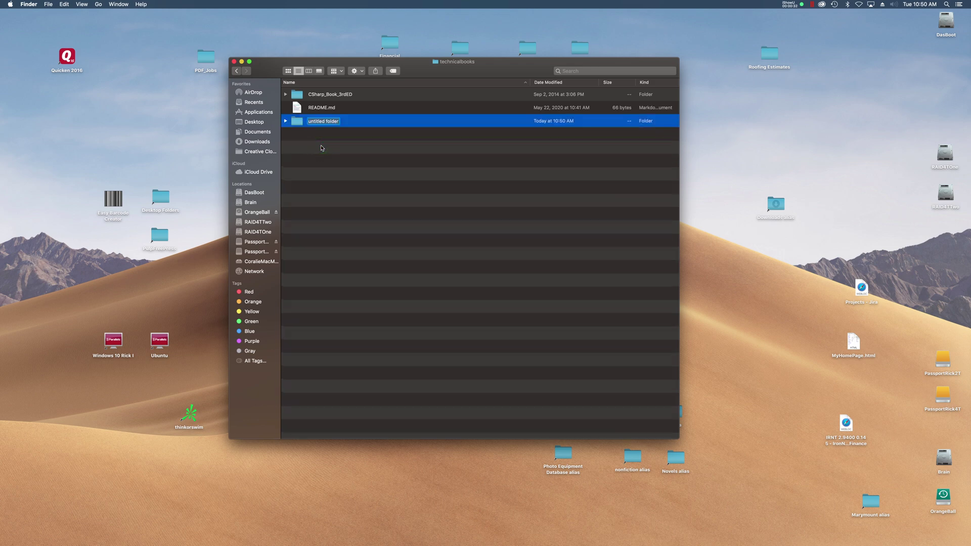
text(SampleBook_1st_ED)
key(Return)
Open the SampleBook_1st_ED folder and create a subfolder named Master_Book_File
double_click(298, 124)
right_click(312, 128)
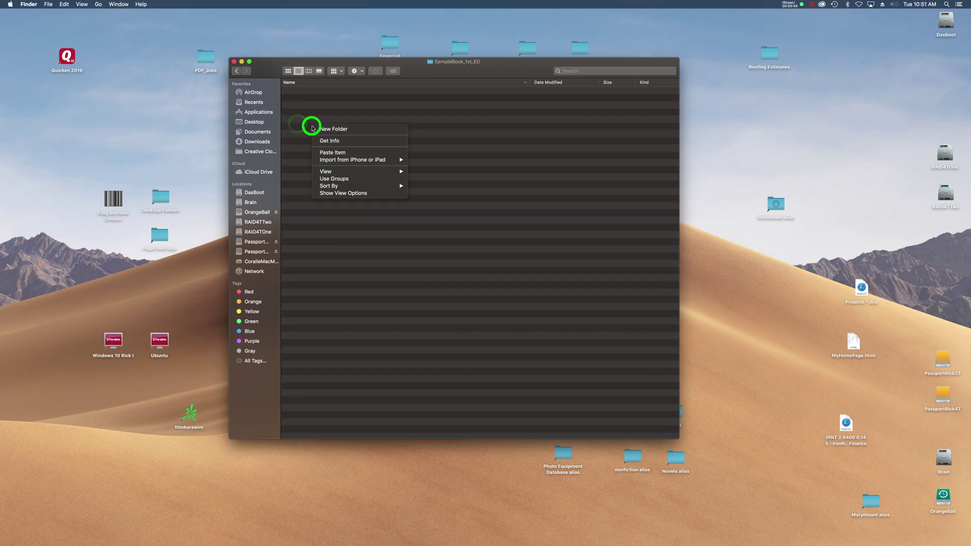
click(320, 128)
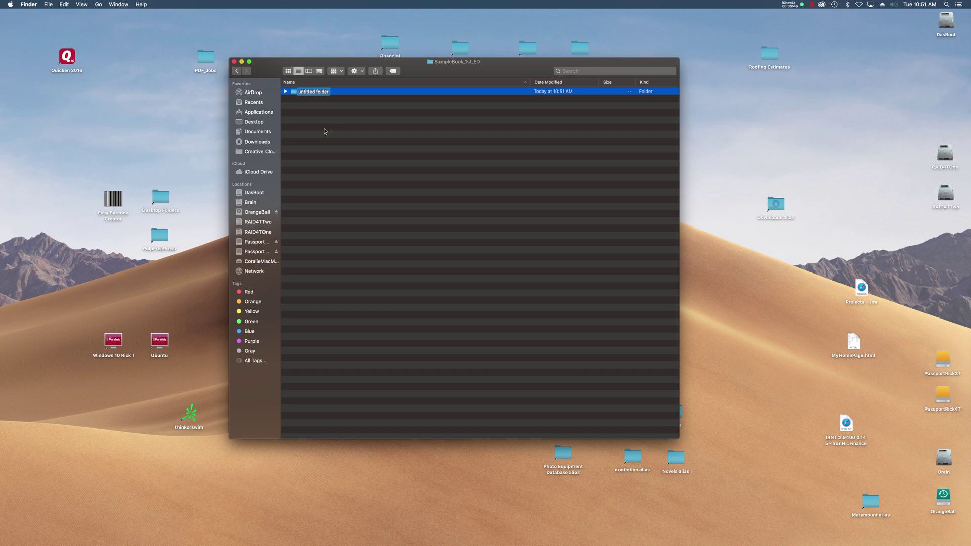
text(Master_Book_File)
click(324, 144)
Add a second subfolder named Chapter_n beside Master_Book_File
right_click(324, 144)
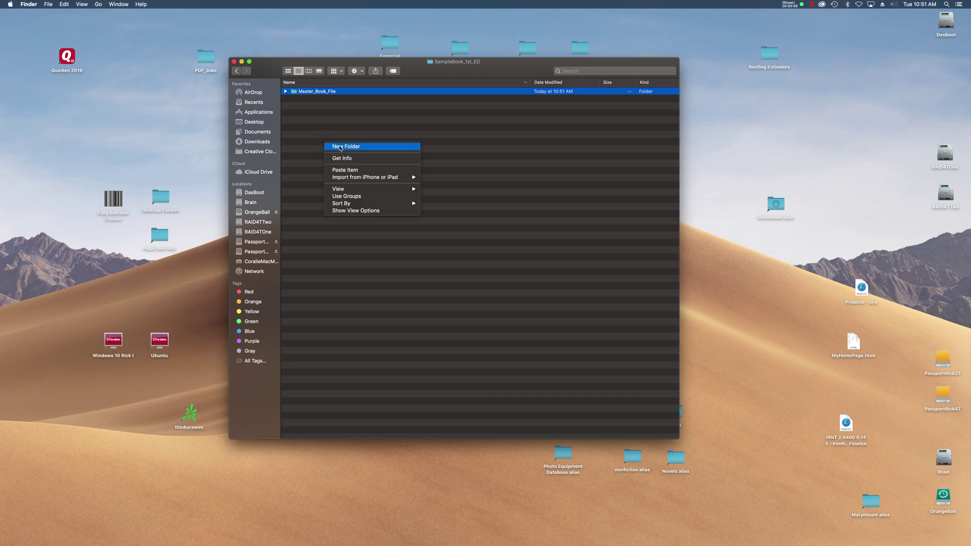
click(338, 146)
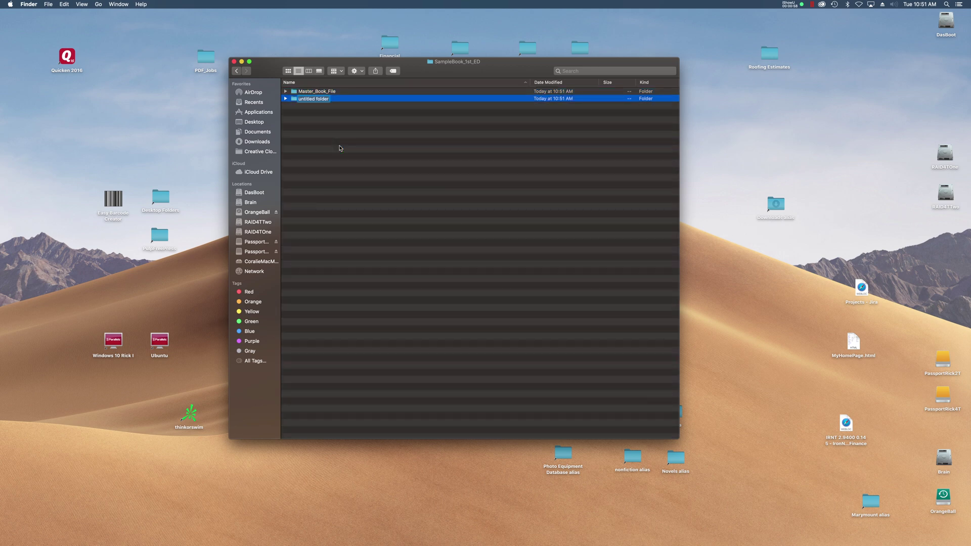
text(Chapter_n)
click(339, 147)
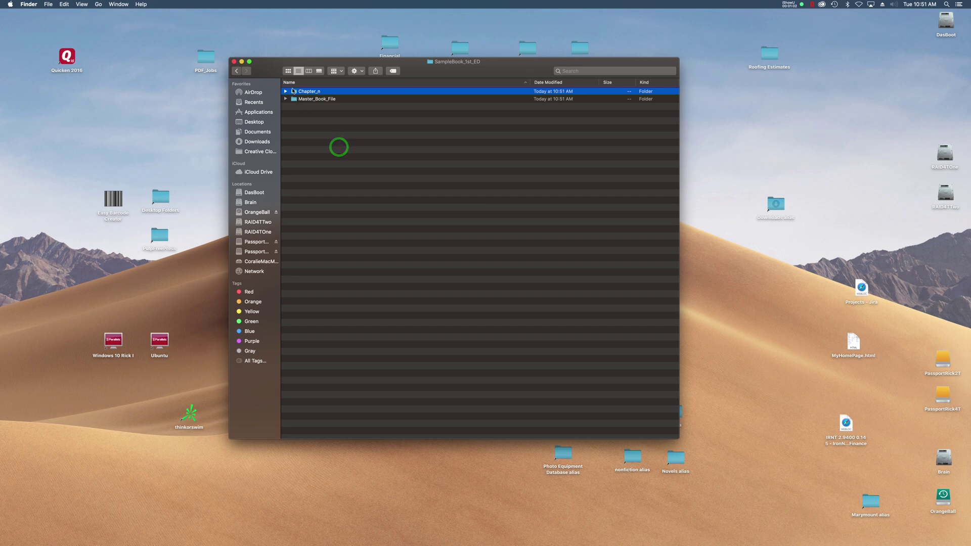
Open the Chapter_n folder and create a subfolder named Content
double_click(294, 90)
click(309, 112)
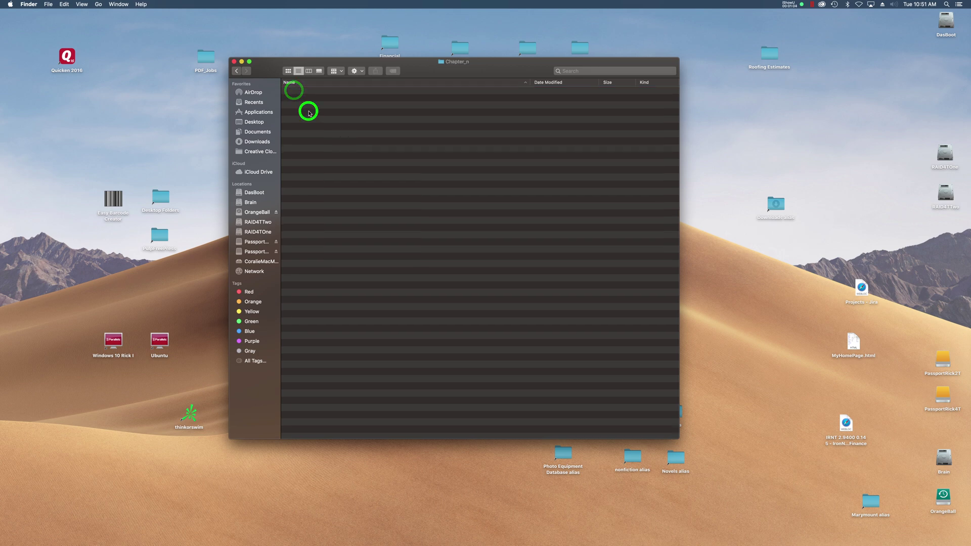
click(312, 112)
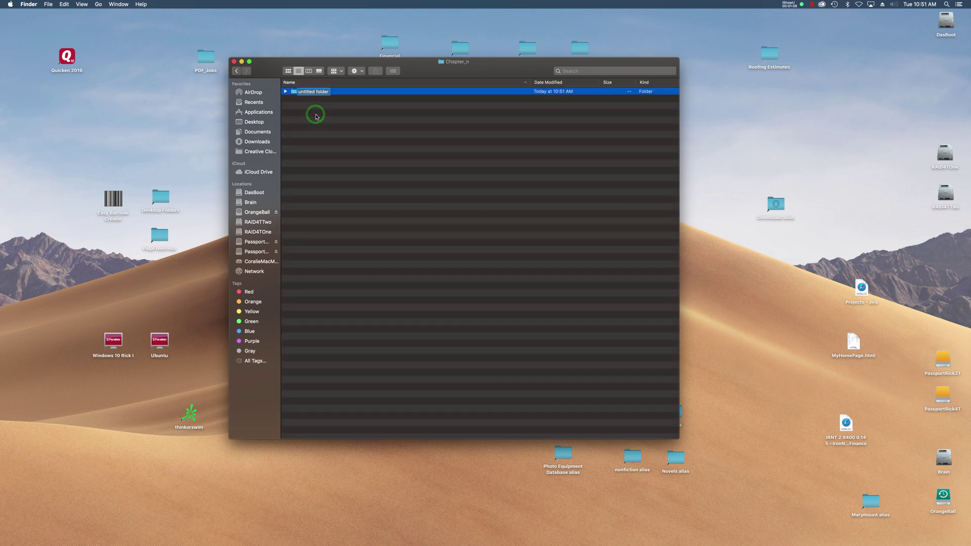
text(Content)
click(320, 129)
Create a subfolder named Figures beside Content in the Chapter_n folder
right_click(319, 128)
click(327, 129)
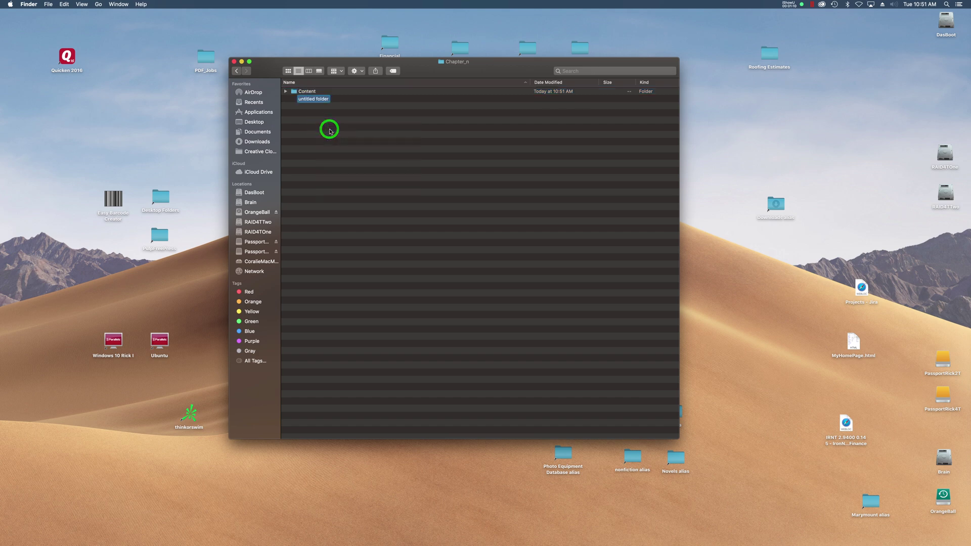
text(Figures)
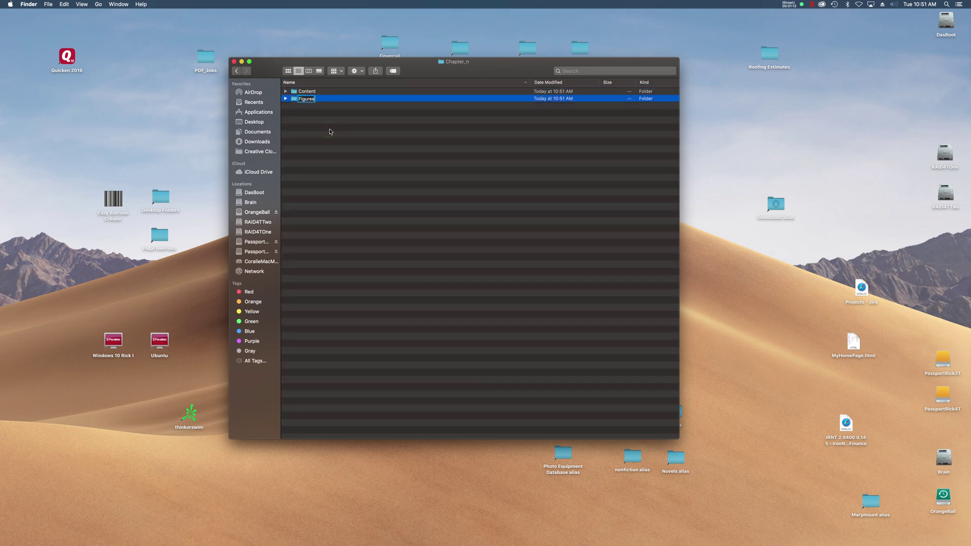
click(330, 131)
Open the Figures folder and paste the copied image Bills_1_v1.jpg into it
click(293, 101)
double_click(293, 101)
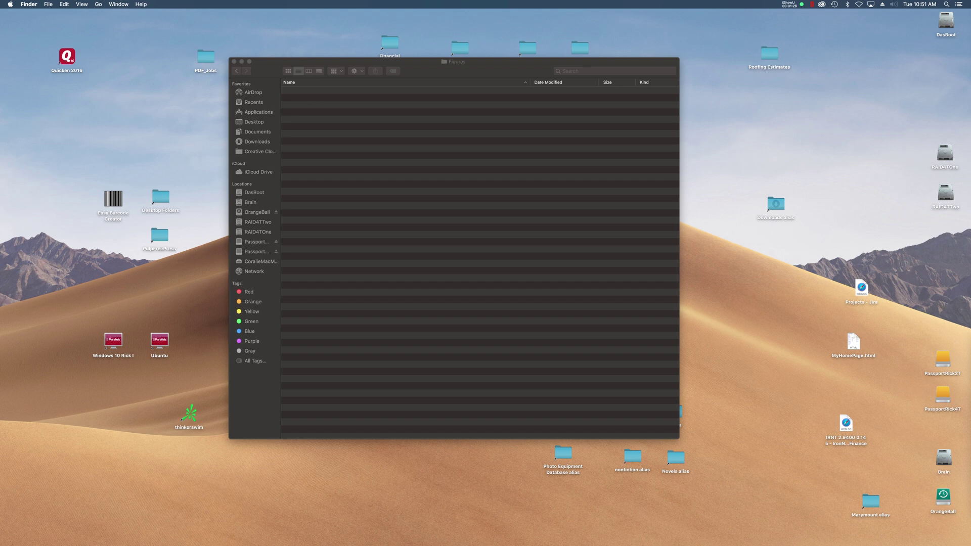
right_click(372, 192)
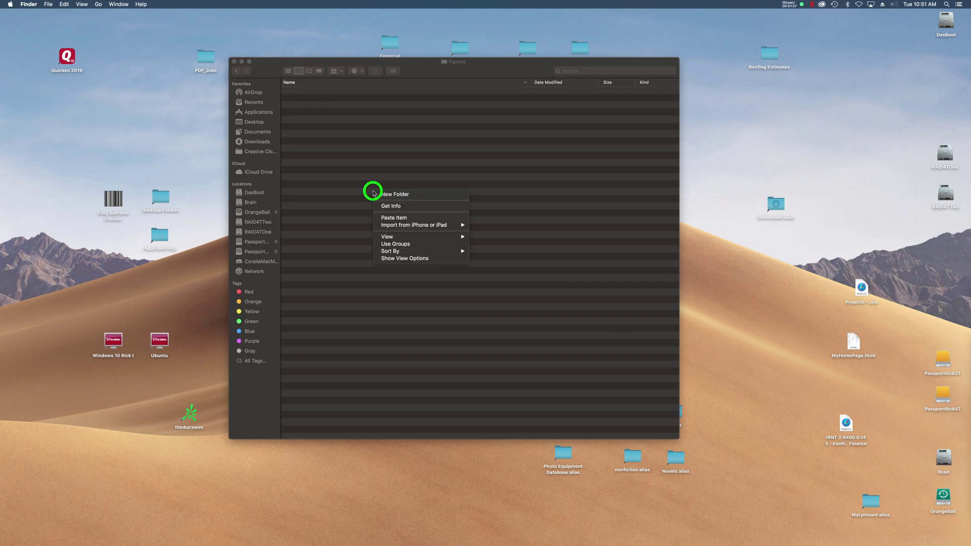
click(386, 217)
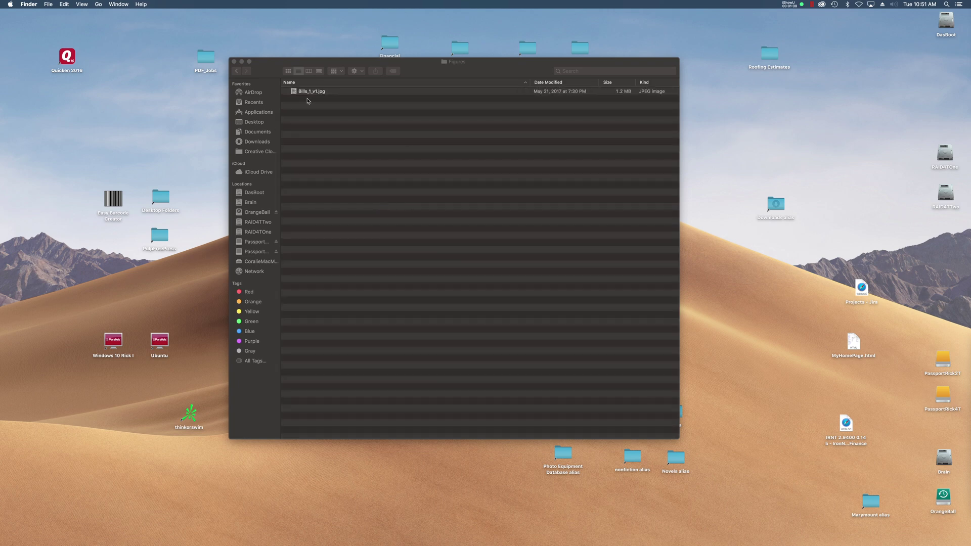
Preview the Bills_1_v1.jpg image, close it and return to the Chapter_n folder
double_click(294, 93)
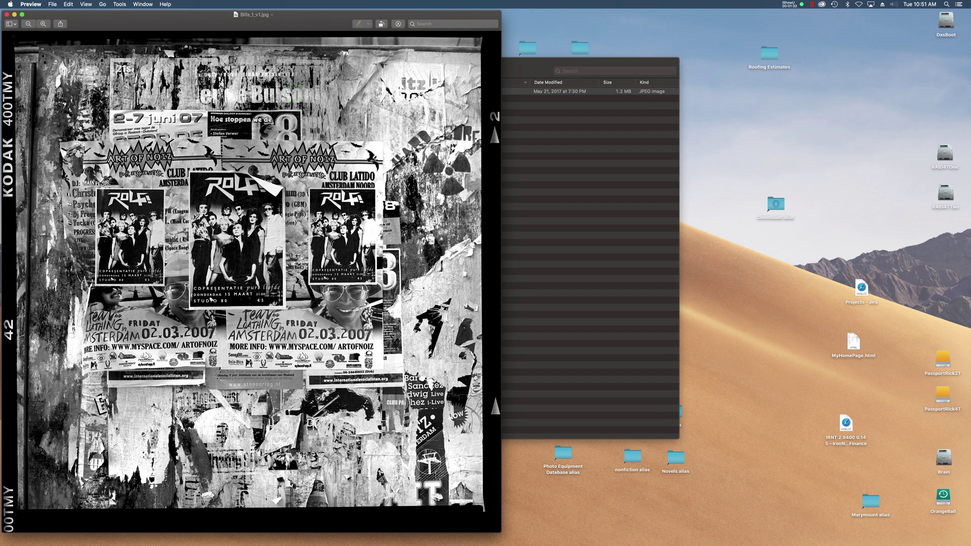
click(7, 14)
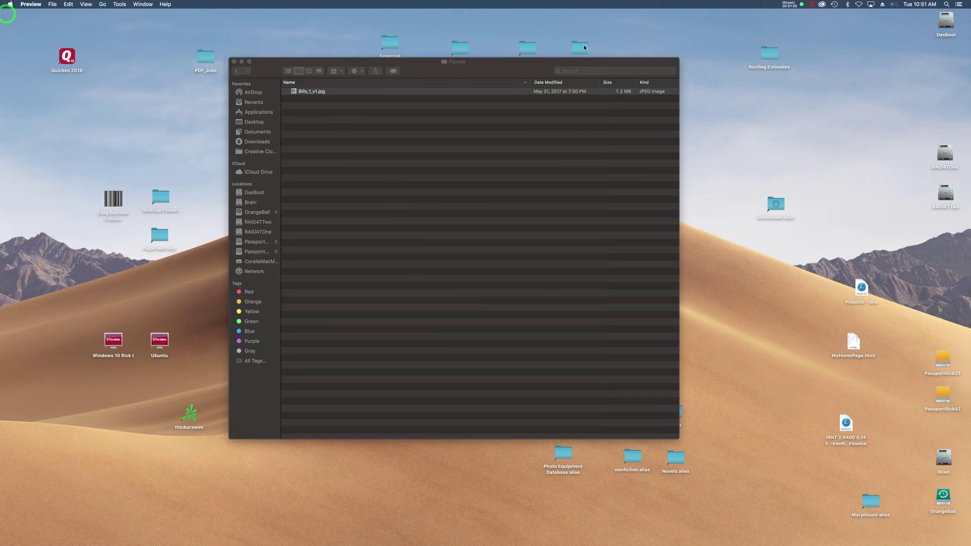
click(521, 62)
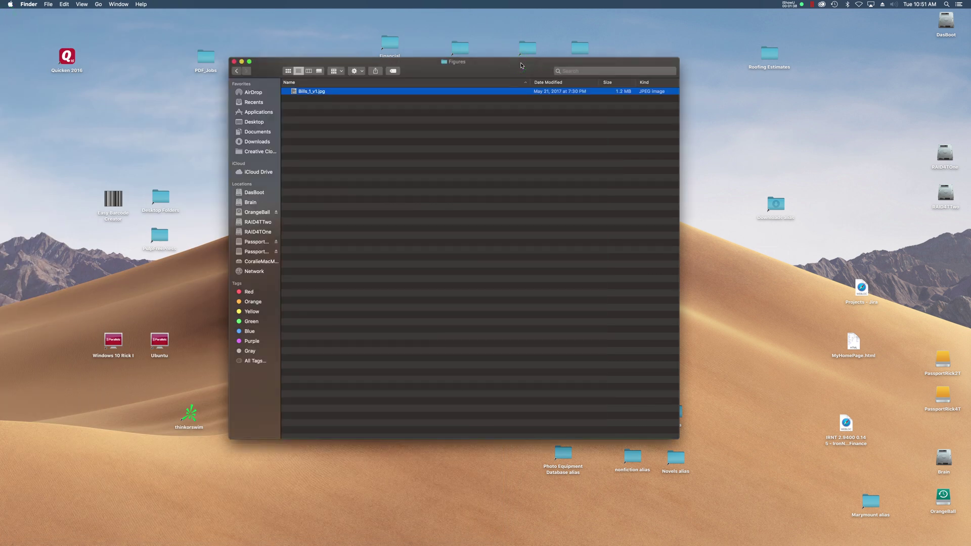
click(236, 72)
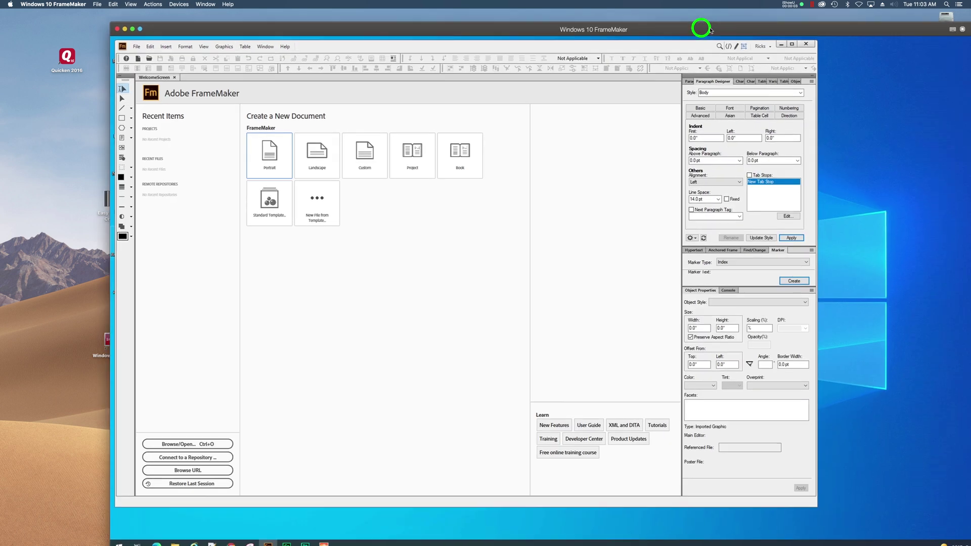
Enlarge the Windows virtual machine window and create a blank portrait document in FrameMaker
double_click(710, 31)
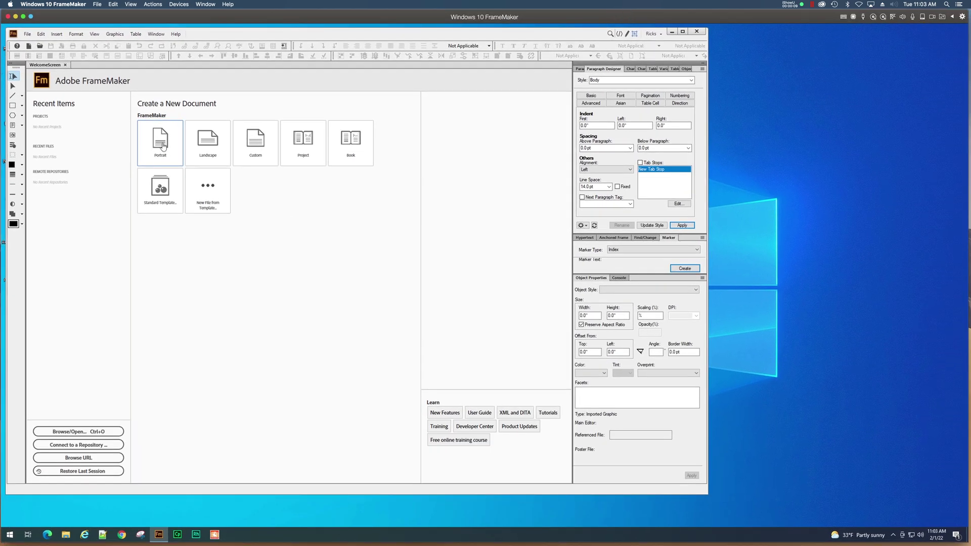
click(162, 145)
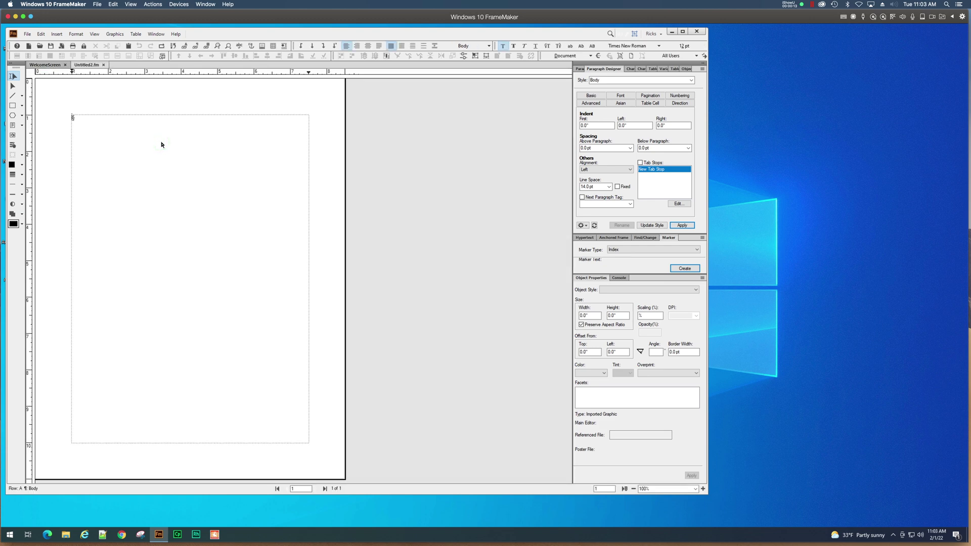
Save the document as Chapter_n in SampleBook_1st_ED > Chapter_n > Content, keeping the Document 2019 (*.fm) format, and close it
click(27, 34)
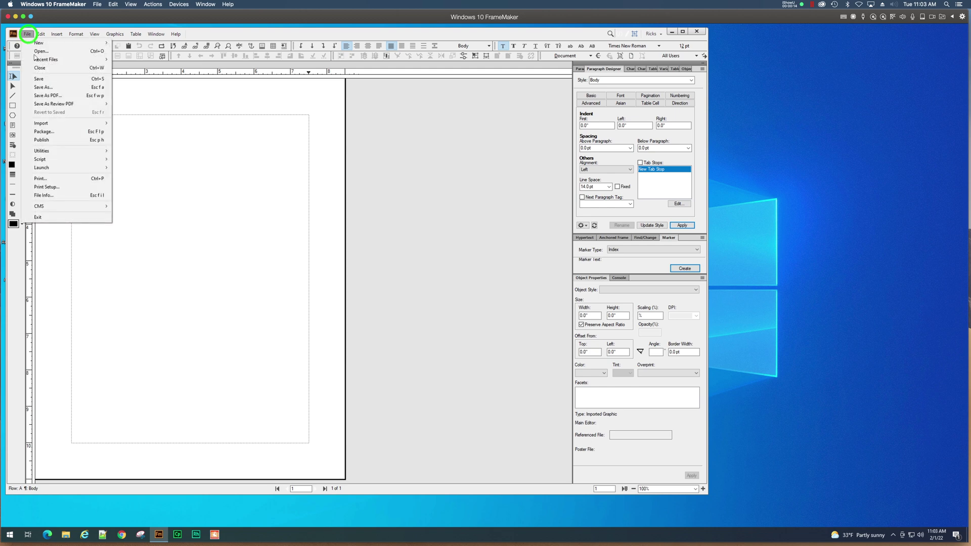
click(39, 78)
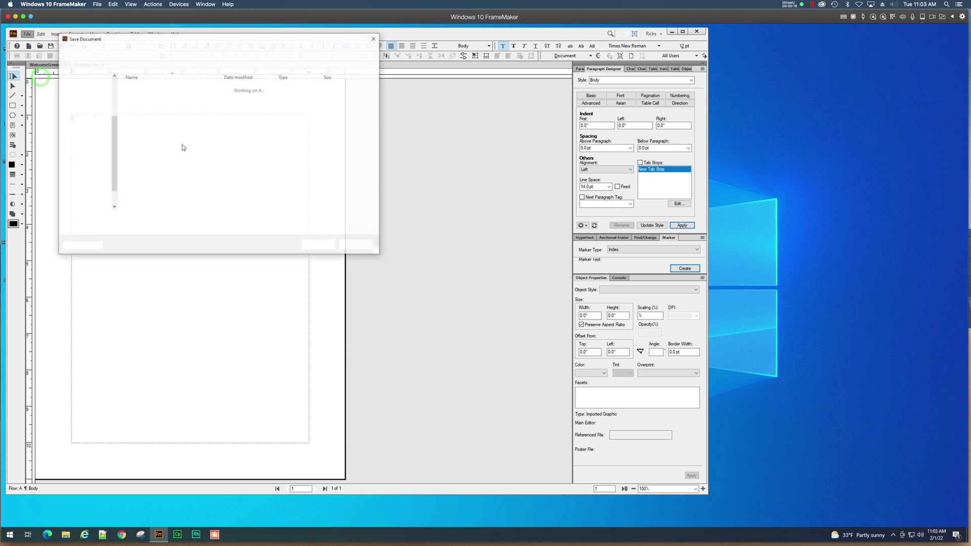
click(146, 51)
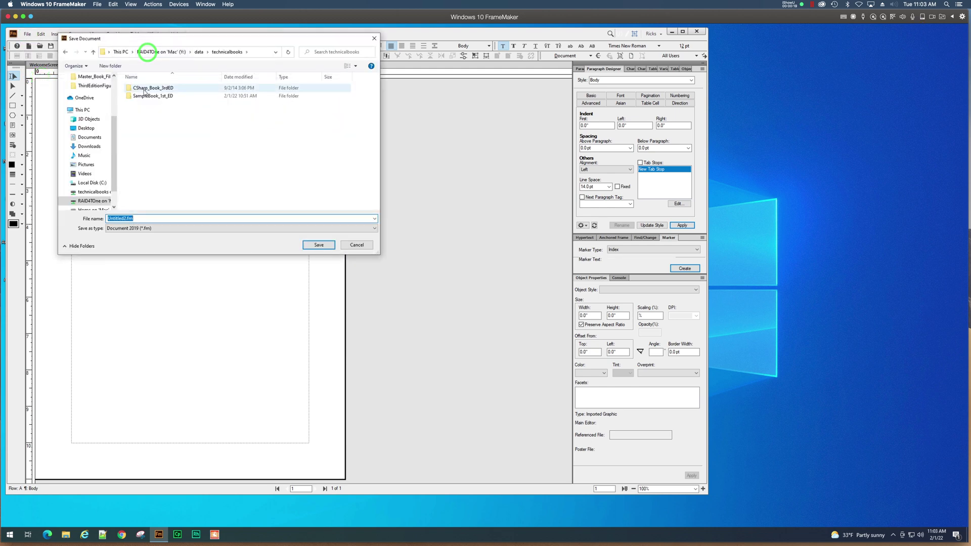
double_click(146, 96)
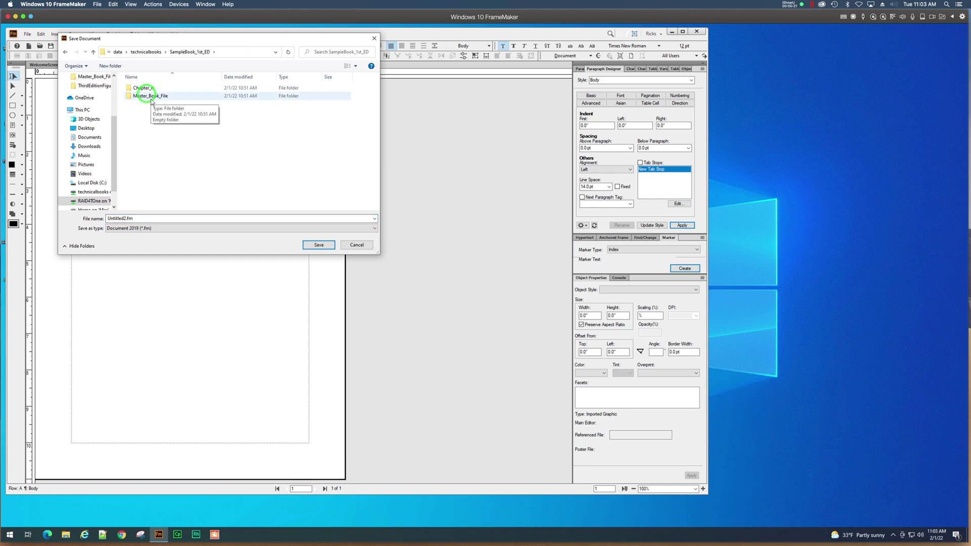
double_click(143, 88)
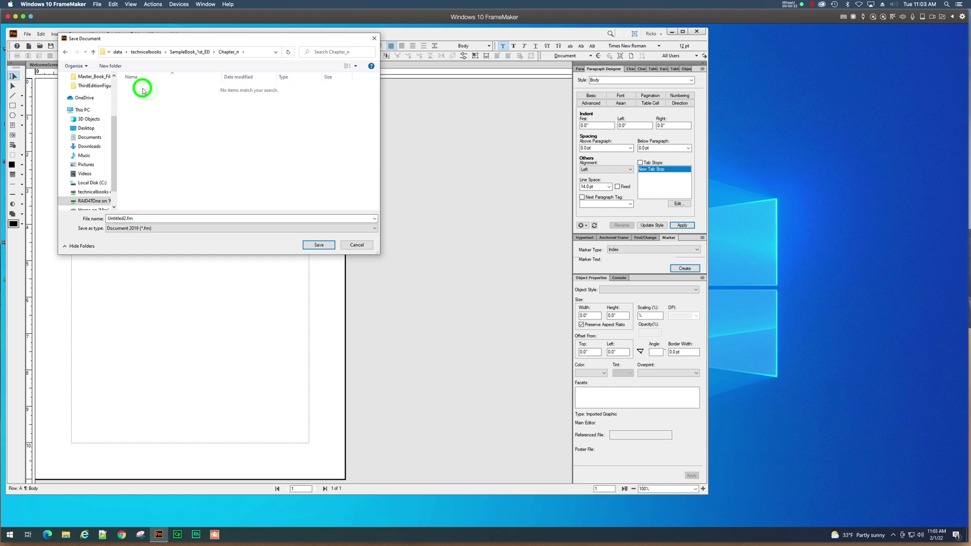
double_click(125, 218)
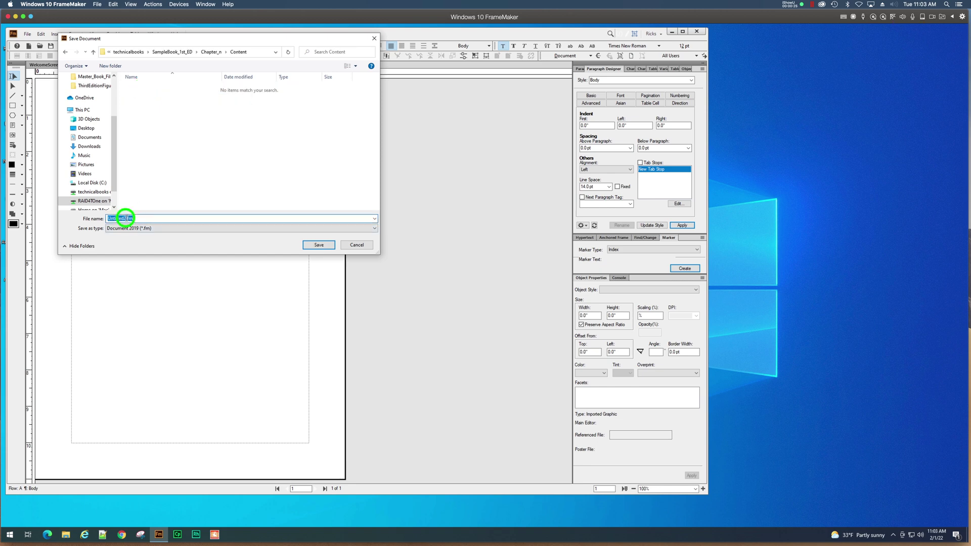
drag(125, 218, 107, 218)
text(Chapter_n)
click(315, 244)
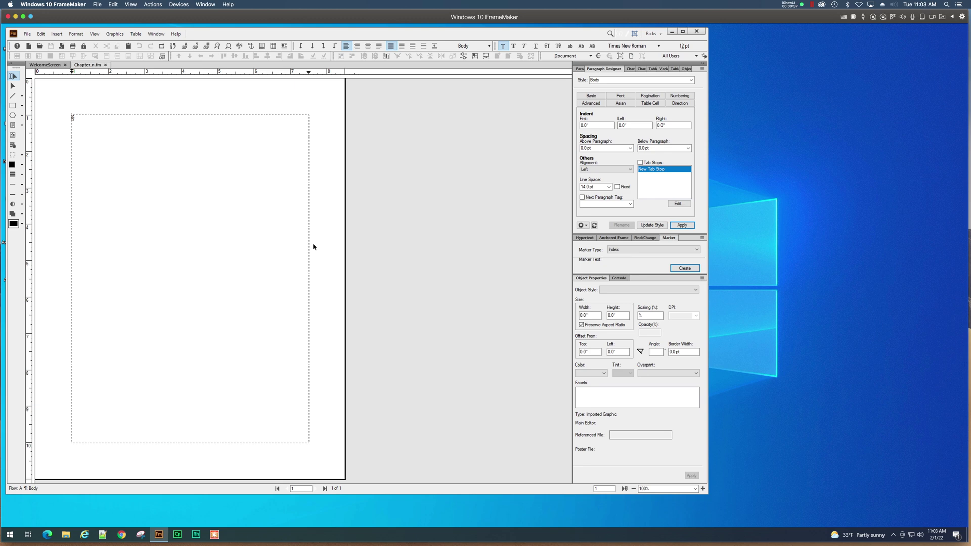
click(106, 64)
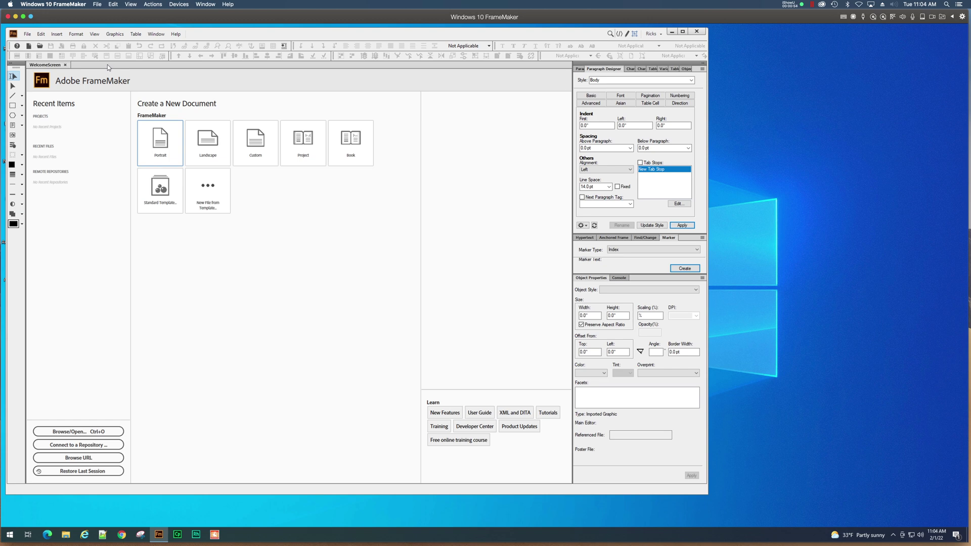
Return to the FrameMaker welcome screen and create a new book file
click(9, 11)
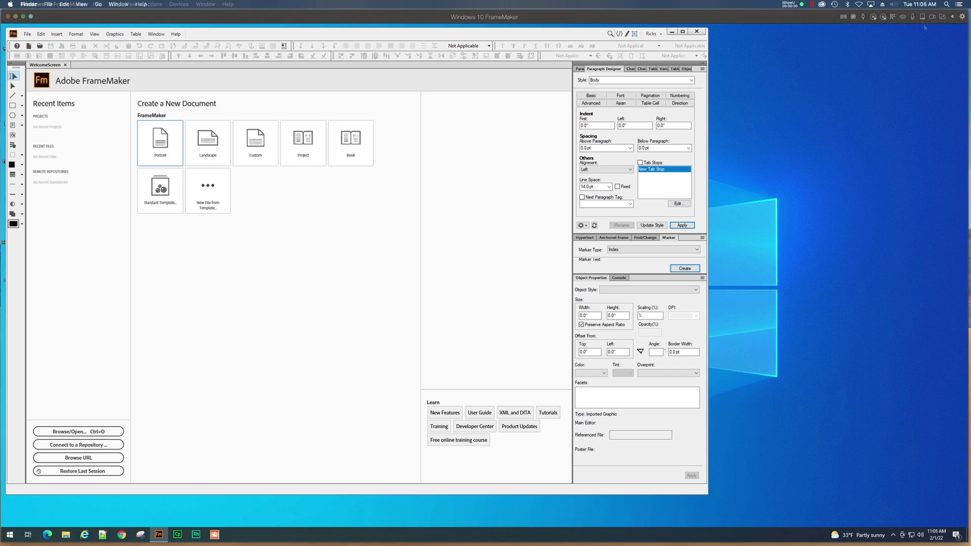
click(186, 20)
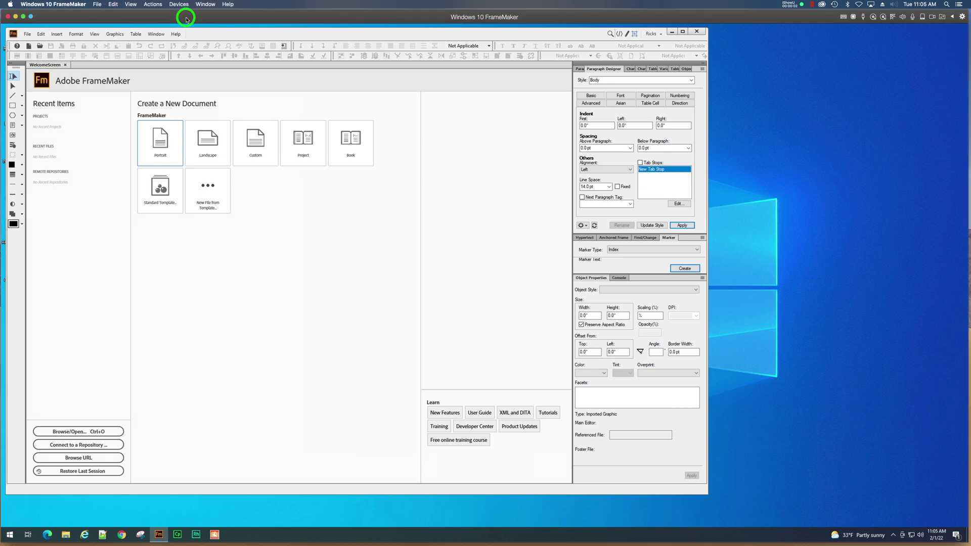
click(347, 146)
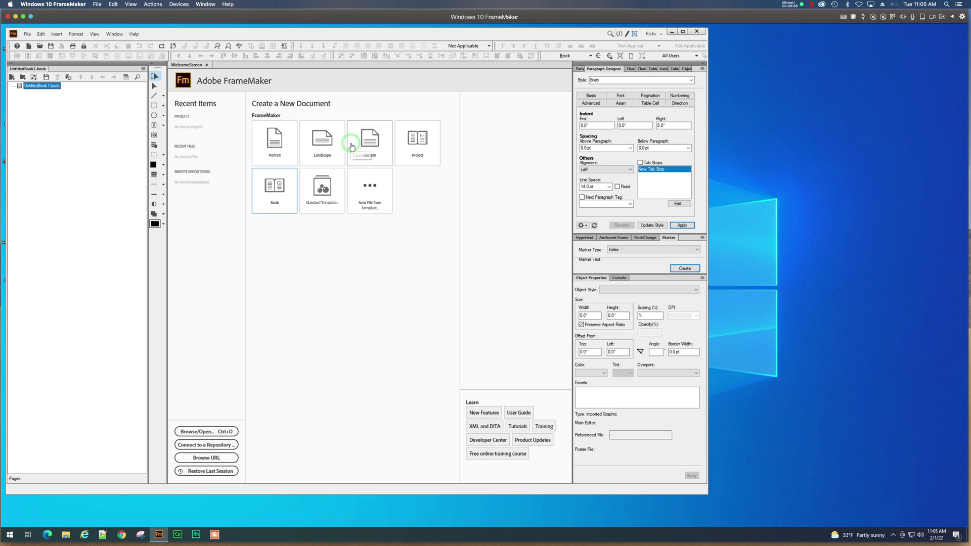
Save the new book as SampleBook in technicalbooks > SampleBook_1st_ED > Master_Book_File, keeping the Book 2019 (*.book) format
click(29, 34)
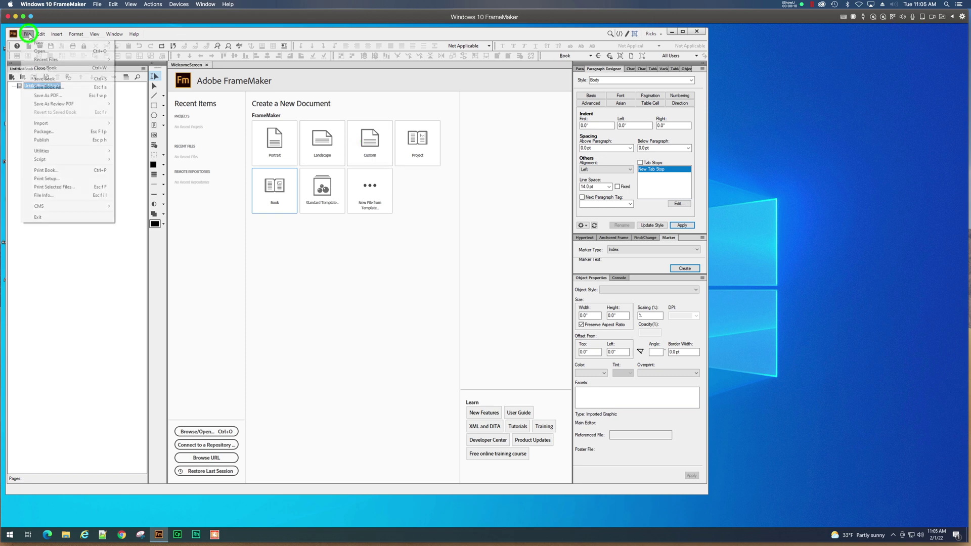
click(46, 80)
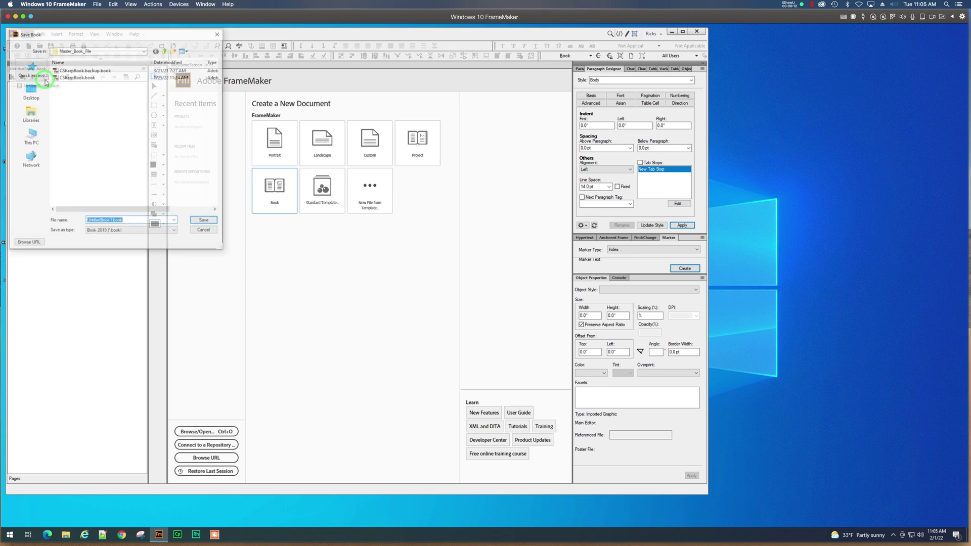
click(121, 50)
click(103, 183)
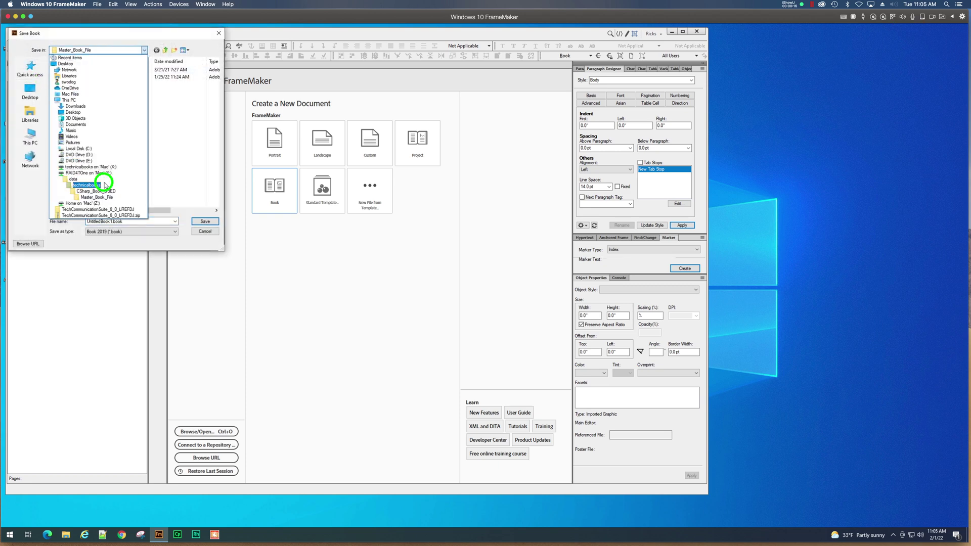
double_click(90, 76)
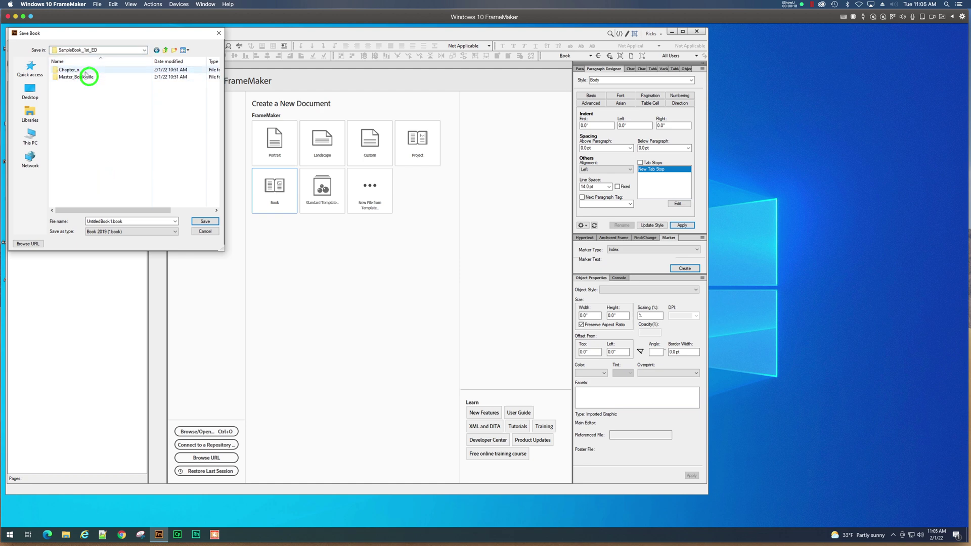
double_click(82, 72)
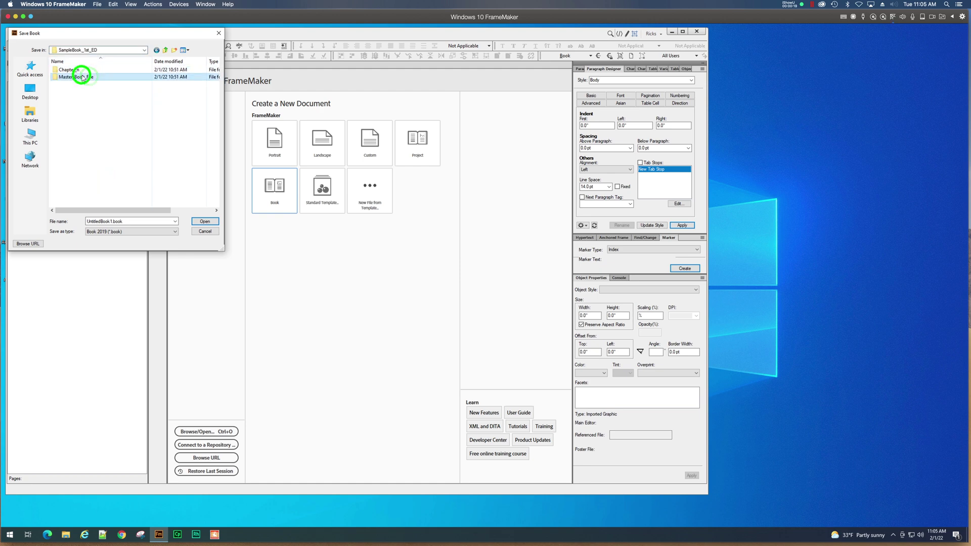
double_click(111, 222)
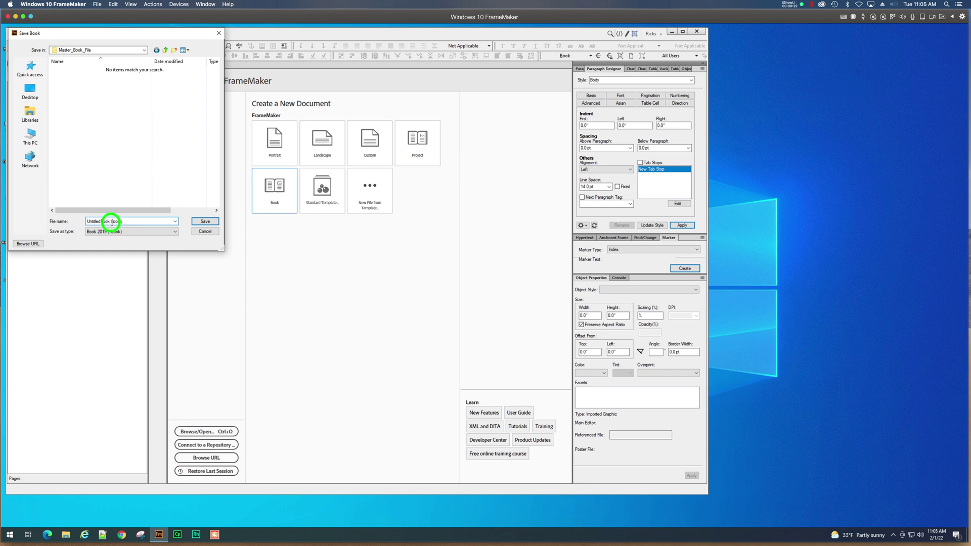
drag(113, 221, 87, 223)
text(SampleBook)
click(202, 222)
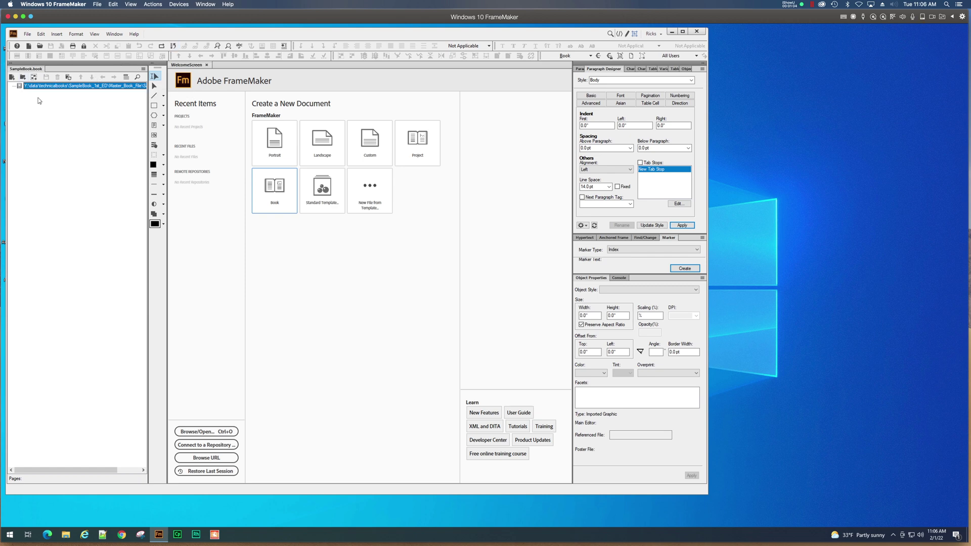
Add Chapter_n.fm from SampleBook_1st_ED > Chapter_n > Content to the SampleBook book and open it from the book's file list
click(13, 78)
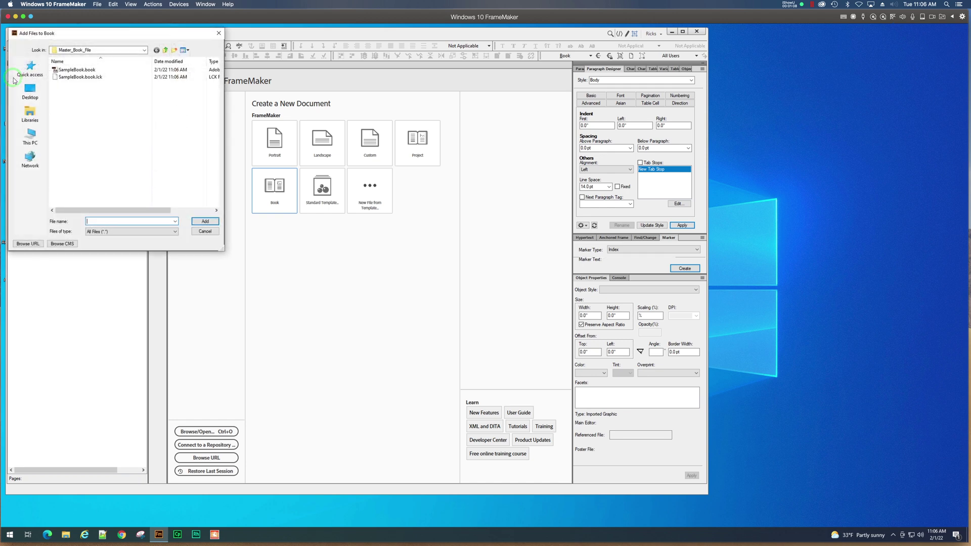
click(129, 49)
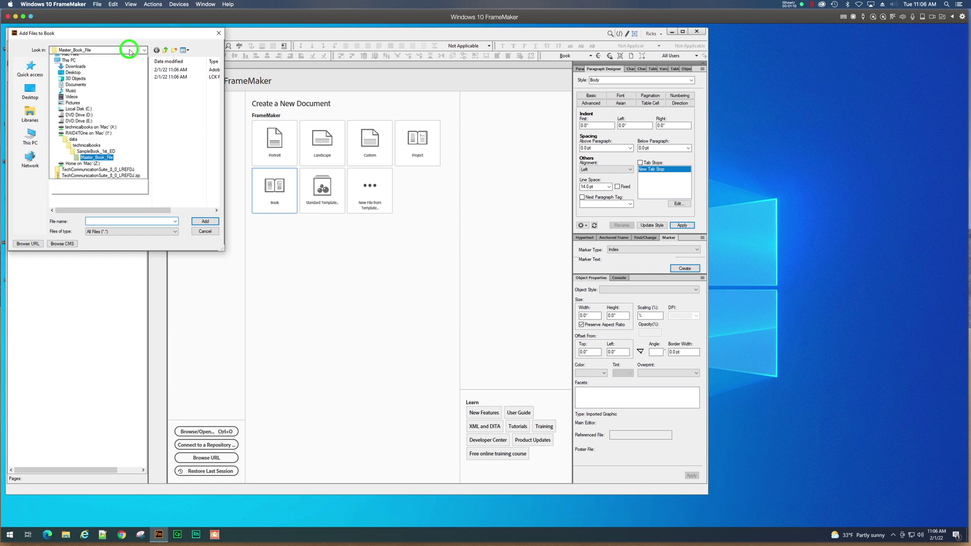
click(84, 189)
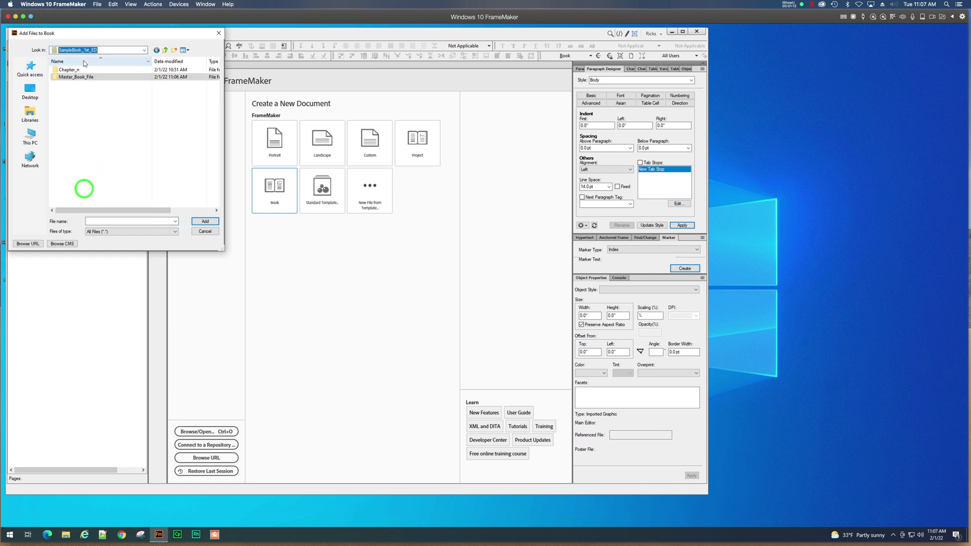
click(73, 70)
double_click(74, 70)
double_click(74, 70)
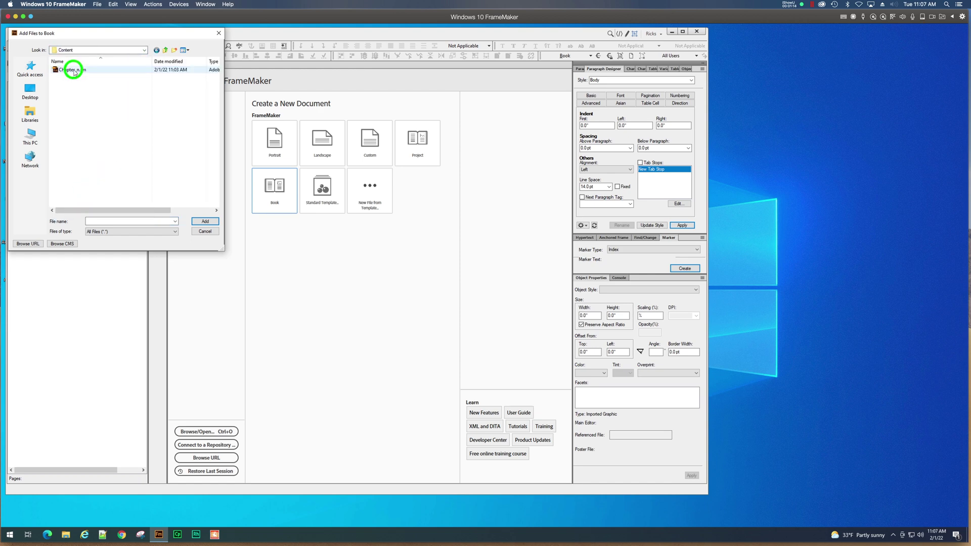
click(74, 69)
click(205, 221)
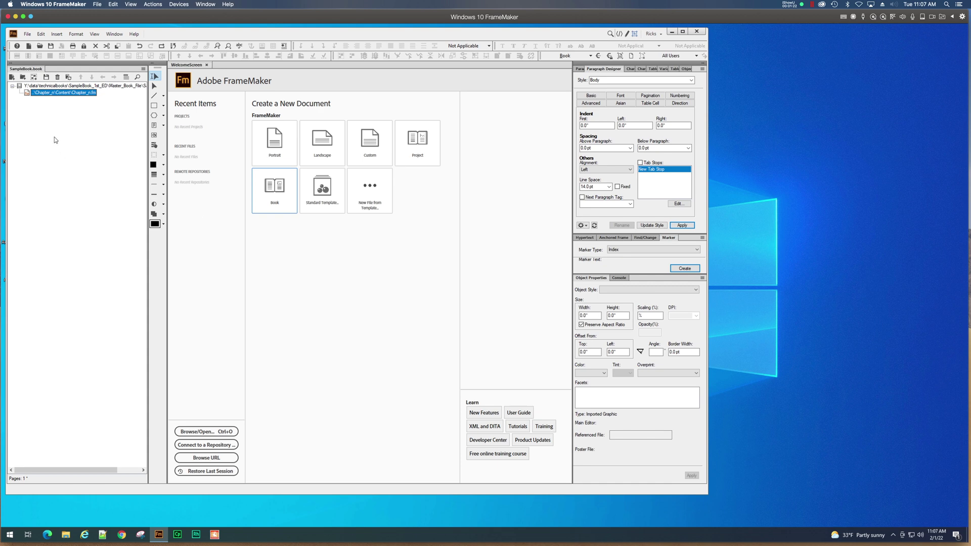
double_click(29, 96)
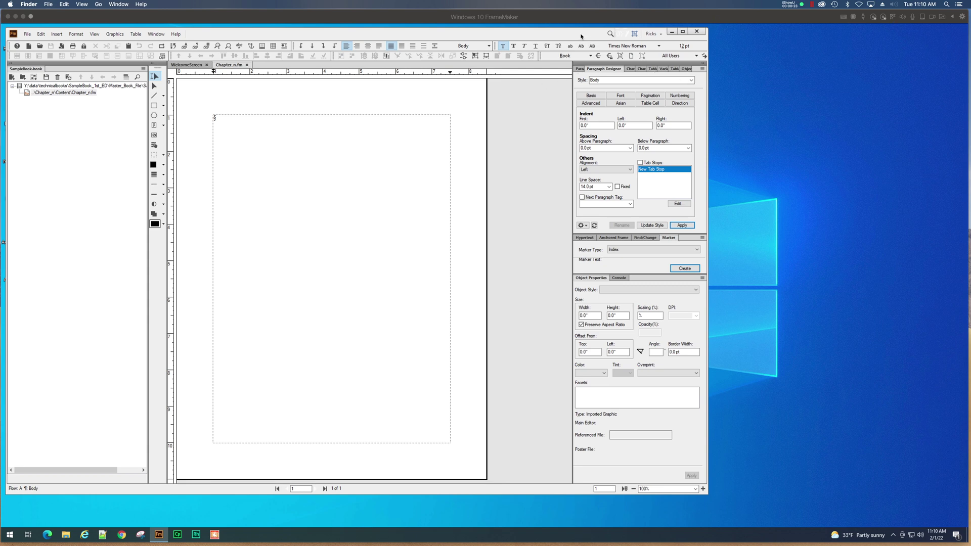
Look through the Paragraph Designer, Character Designer and Table Designer settings and return to the Paragraph Catalog
click(631, 71)
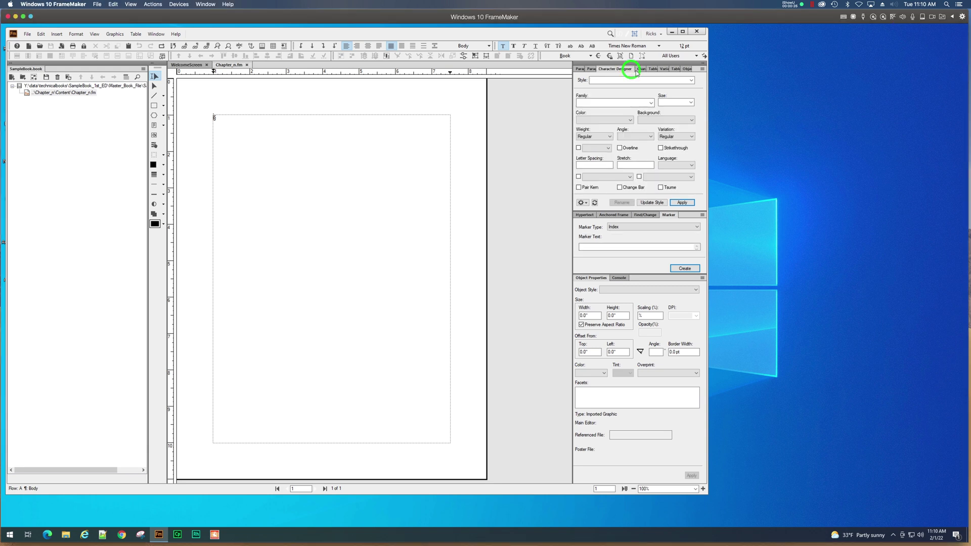
click(579, 70)
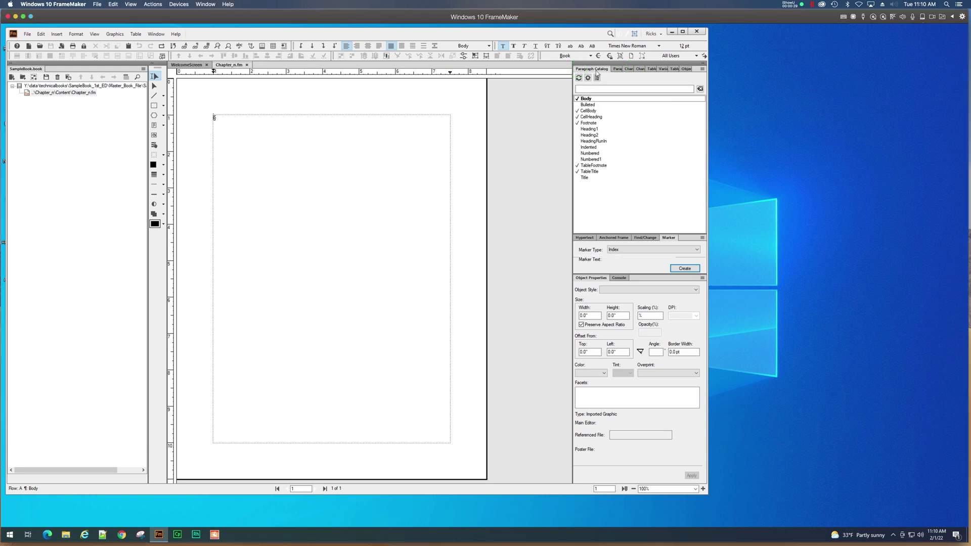
click(616, 69)
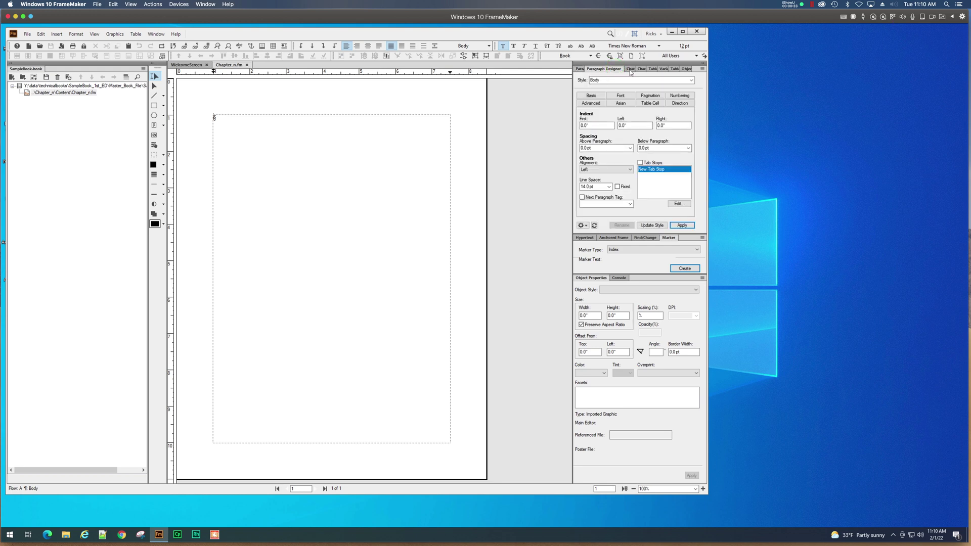
click(631, 70)
click(640, 69)
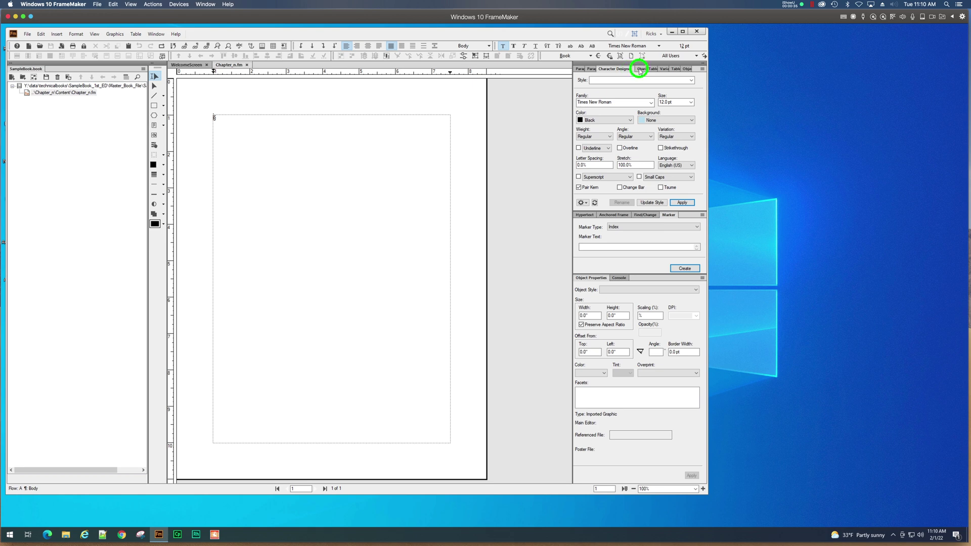
click(650, 69)
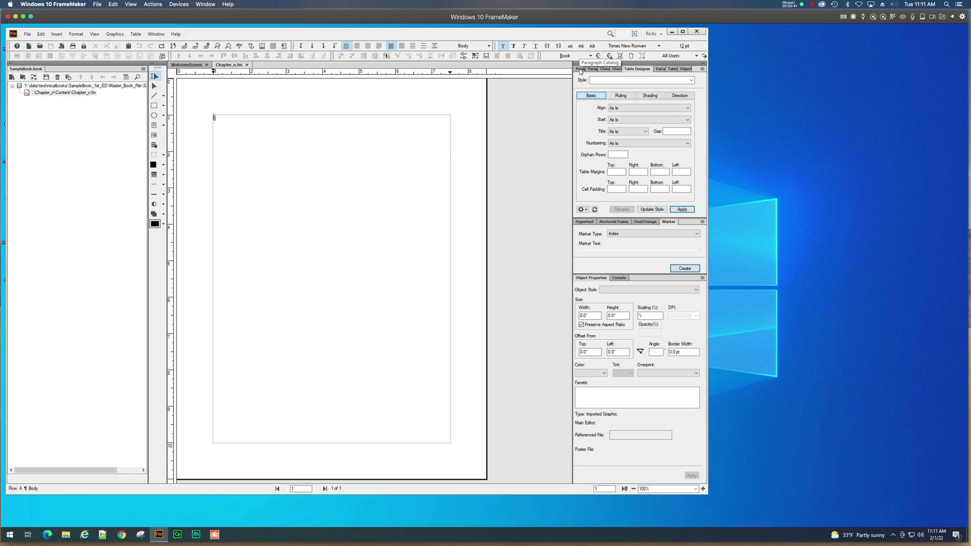
click(580, 70)
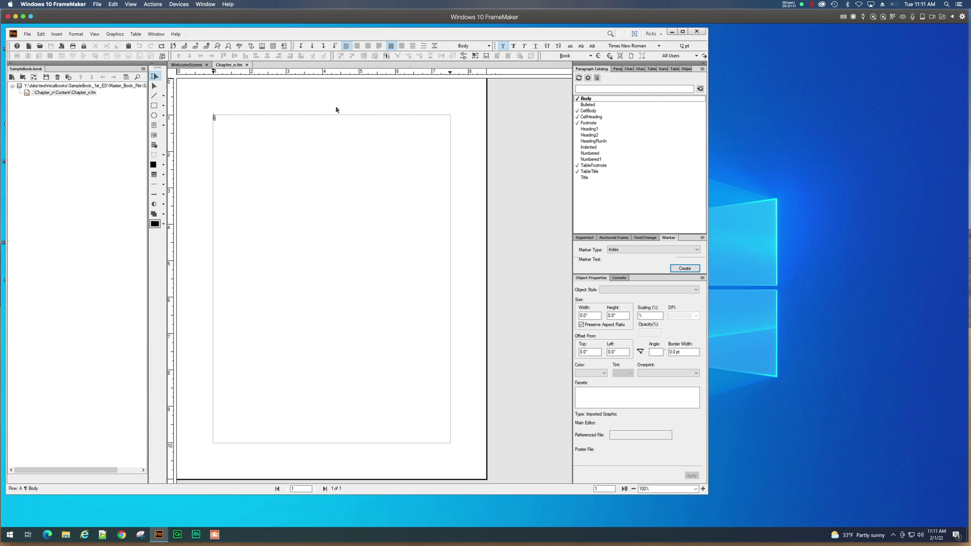
Enter the line "n Sample Fomats and Styles" at the start of the page and add two empty paragraphs below it
click(237, 125)
text(n:)
key(BackSpace)
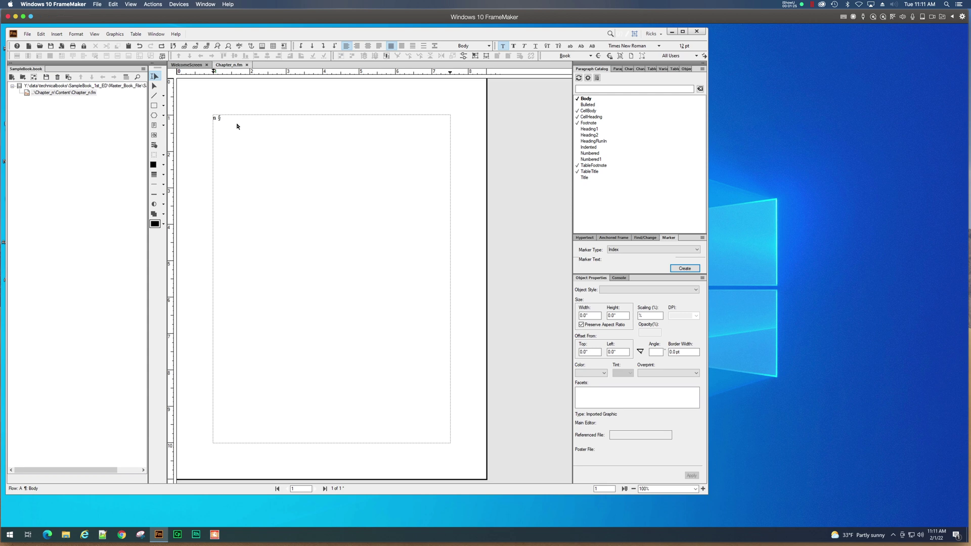
text(Sample Fomats and Styles)
key(Return)
key(Return)
Create a paragraph style named Chapter_Title from the heading line, check it in the Paragraph Catalog and return to the Paragraph Designer
click(221, 119)
click(606, 90)
click(617, 69)
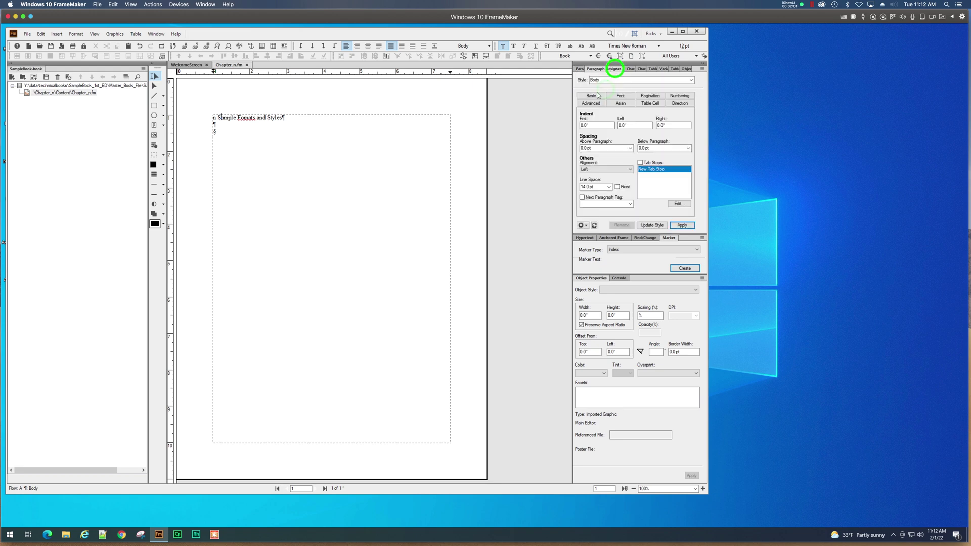
double_click(604, 80)
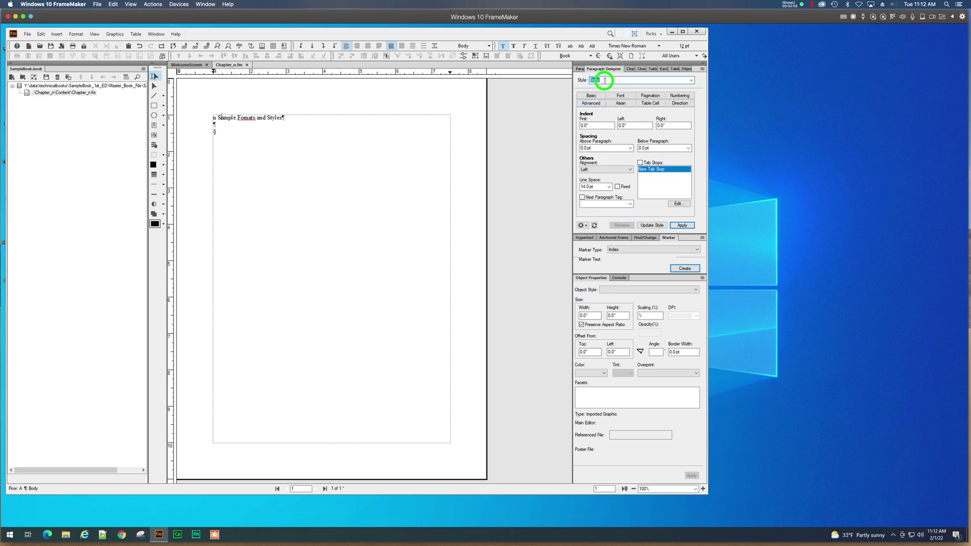
text(Chapte)
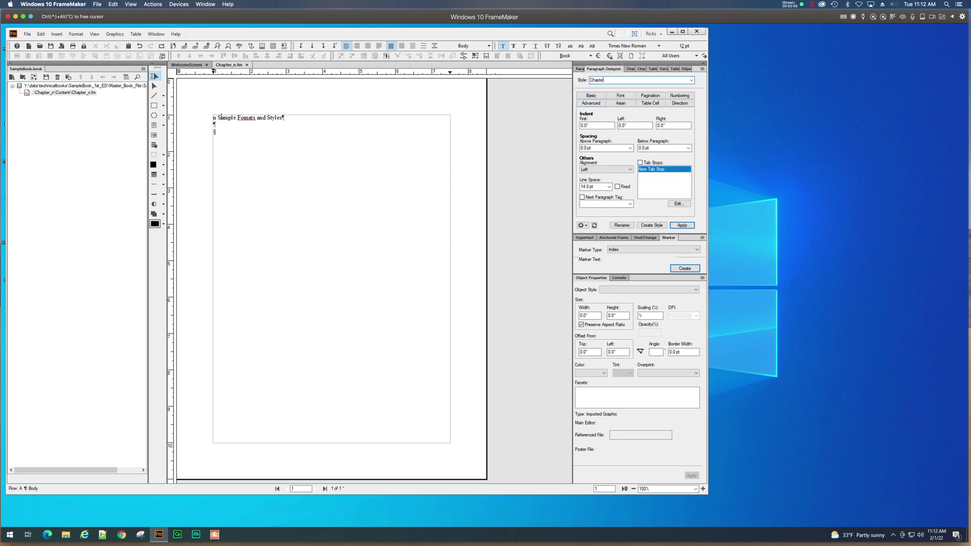
text(r_Title)
click(648, 226)
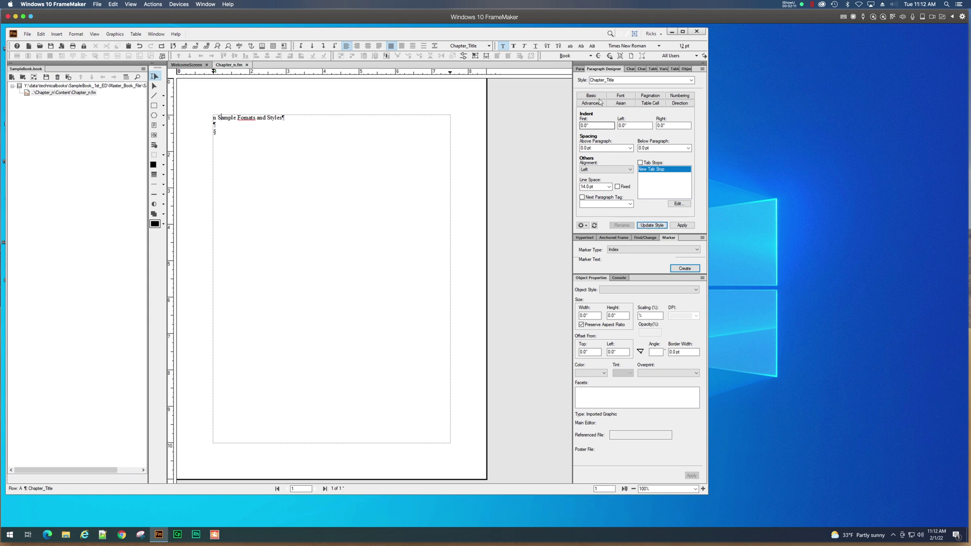
click(579, 68)
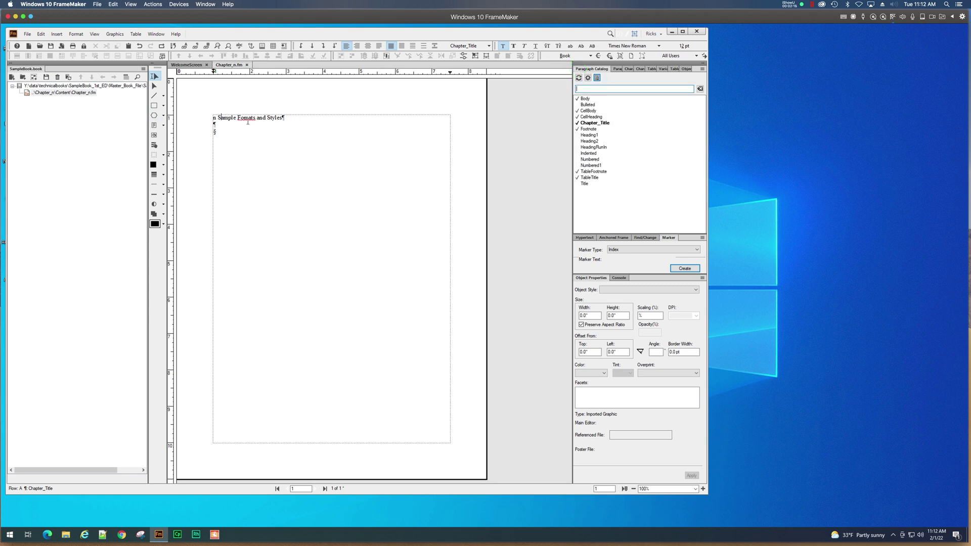
click(617, 69)
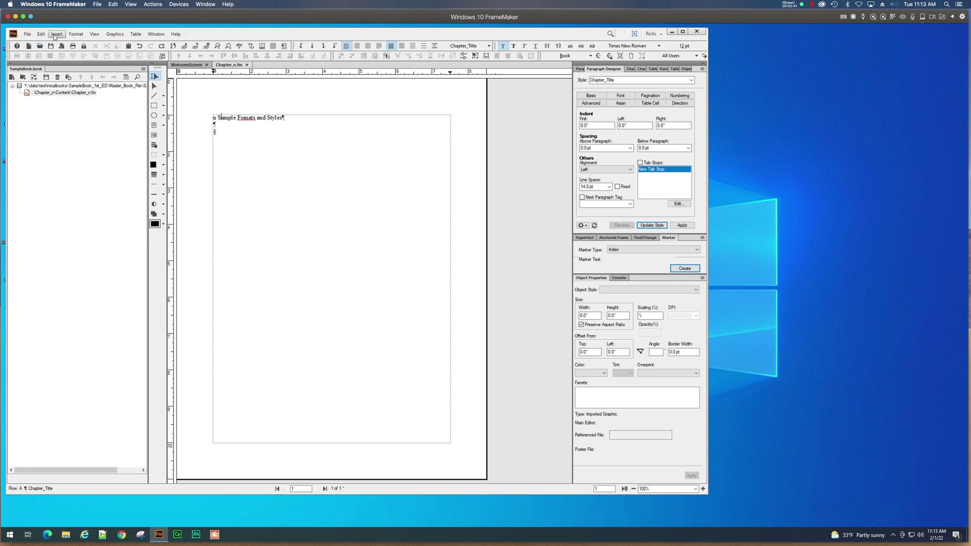
Examine the chapter document's master page and its reference pages, including the HTML mapping and macro tables
click(95, 34)
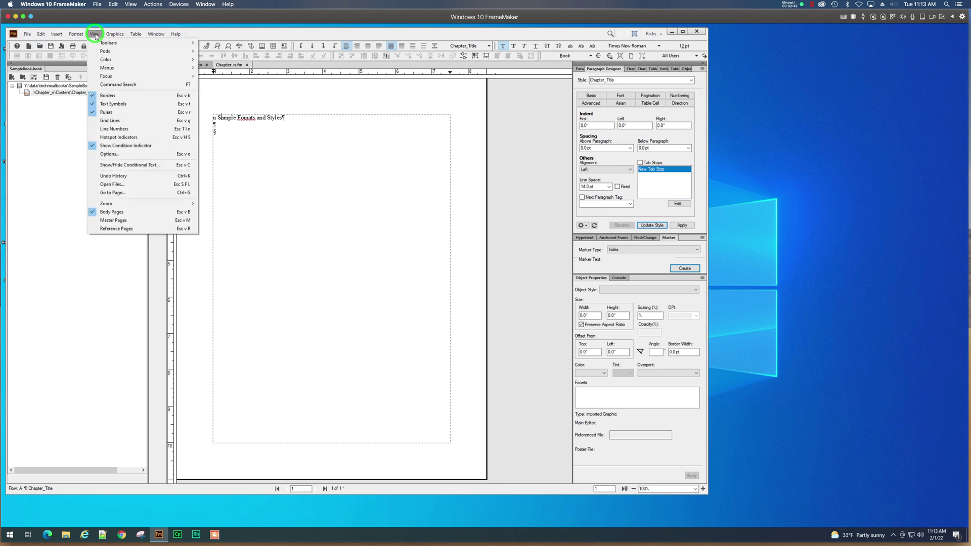
click(124, 221)
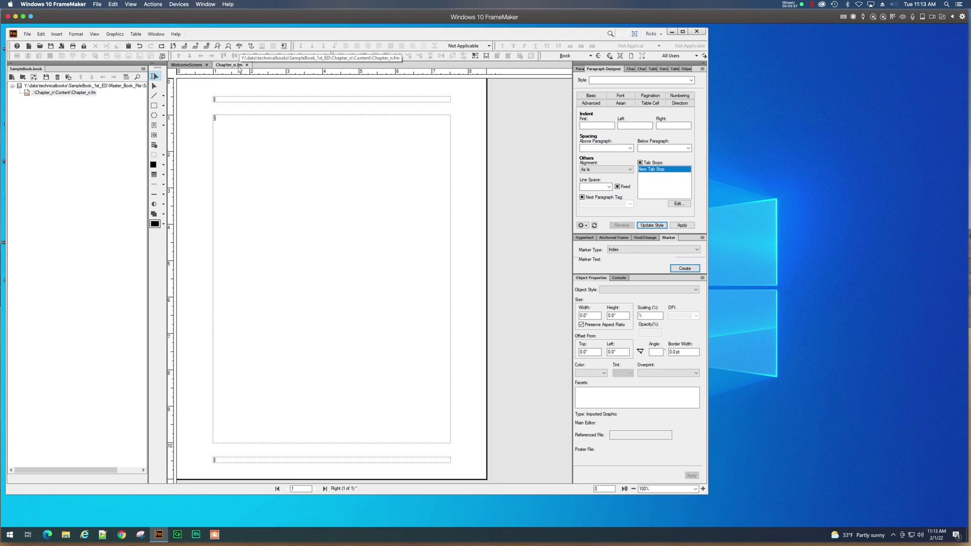
click(94, 34)
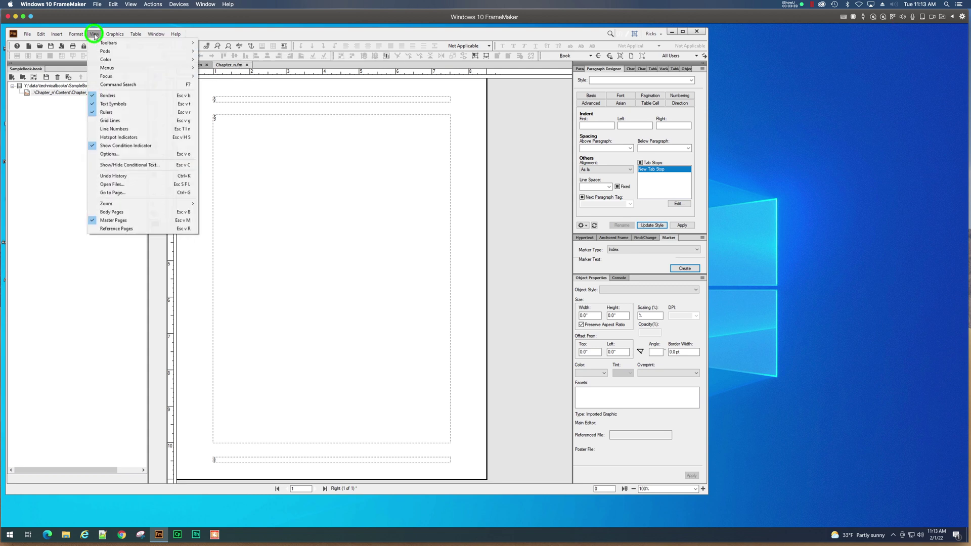
click(110, 229)
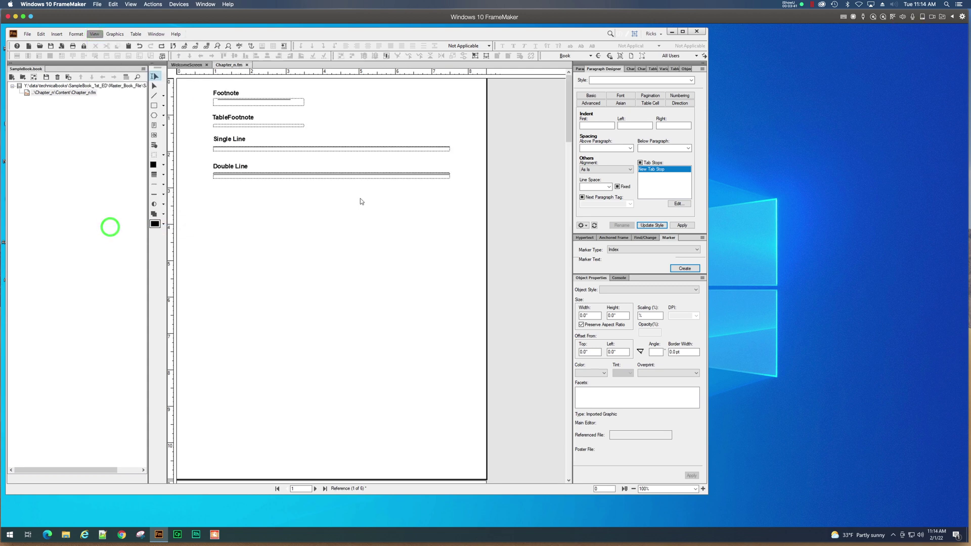
scroll(360, 199, down, 5)
scroll(360, 200, down, 10)
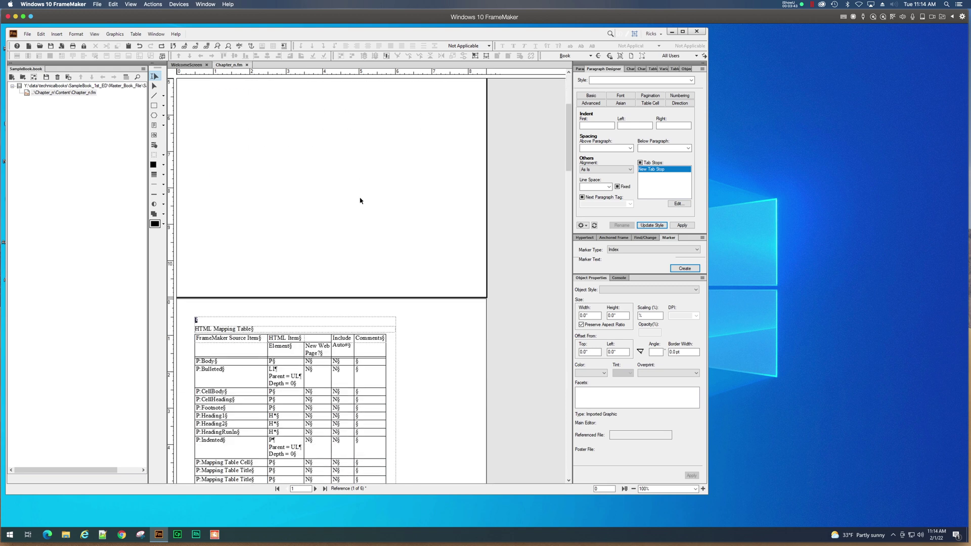
scroll(360, 200, down, 10)
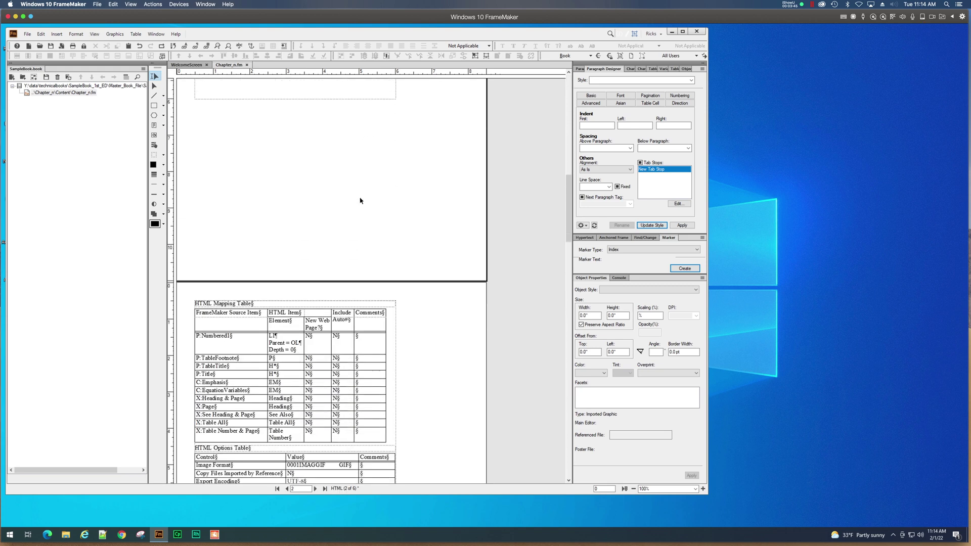
scroll(360, 201, down, 10)
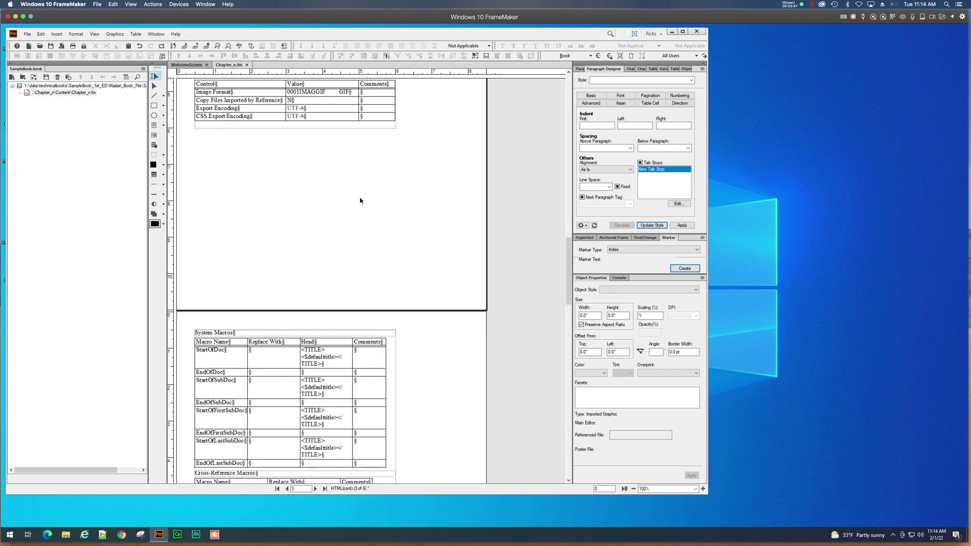
scroll(360, 200, down, 10)
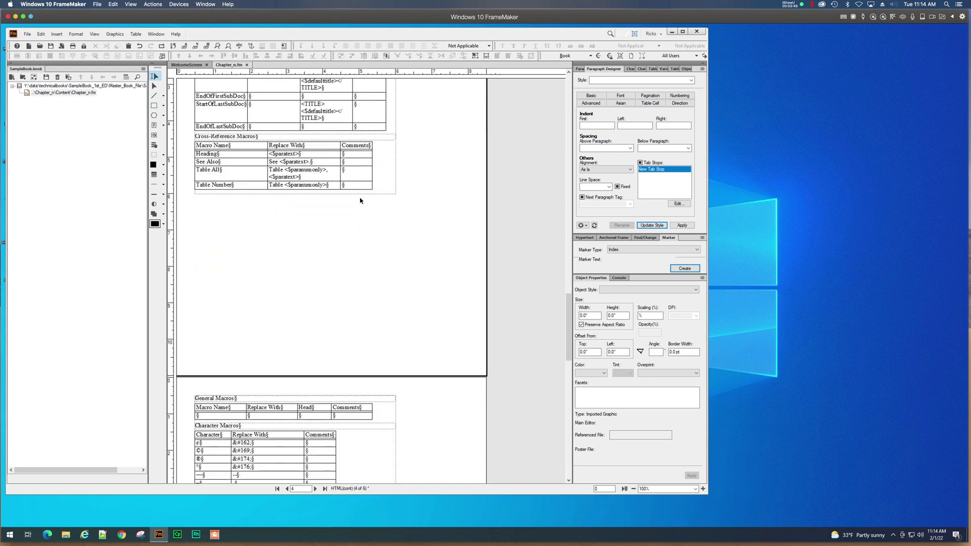
scroll(360, 201, up, 10)
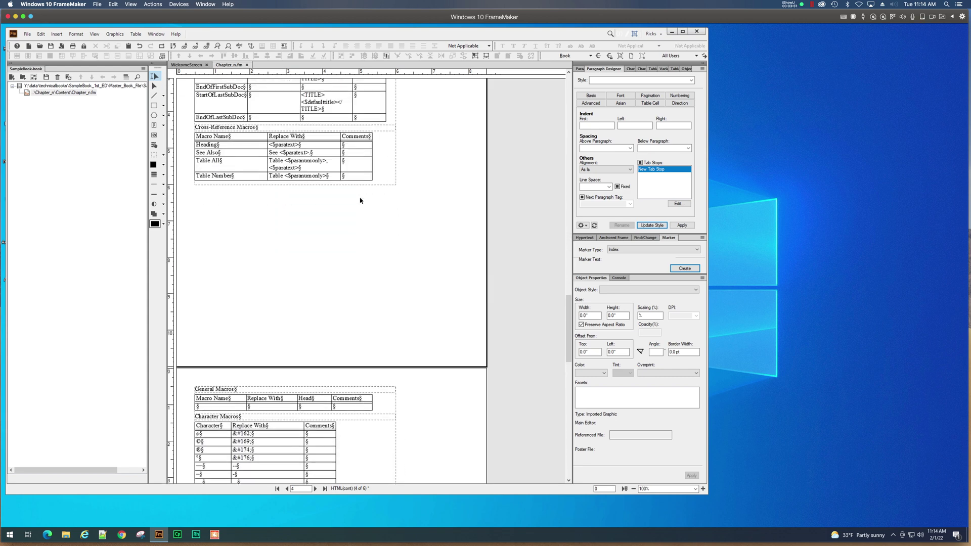
Review the HTML reference pages back to the first one and return to the chapter's body page
scroll(360, 200, up, 10)
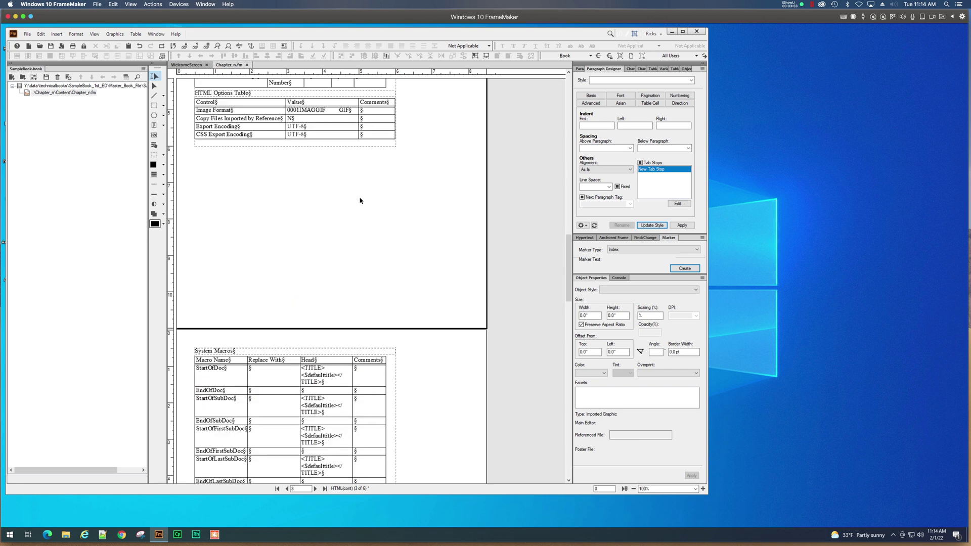
scroll(360, 200, up, 10)
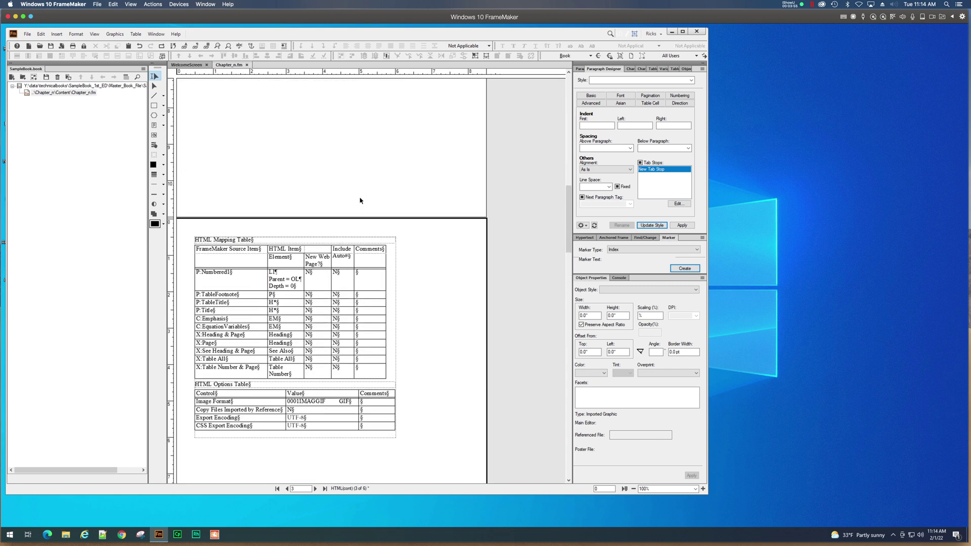
scroll(360, 200, up, 10)
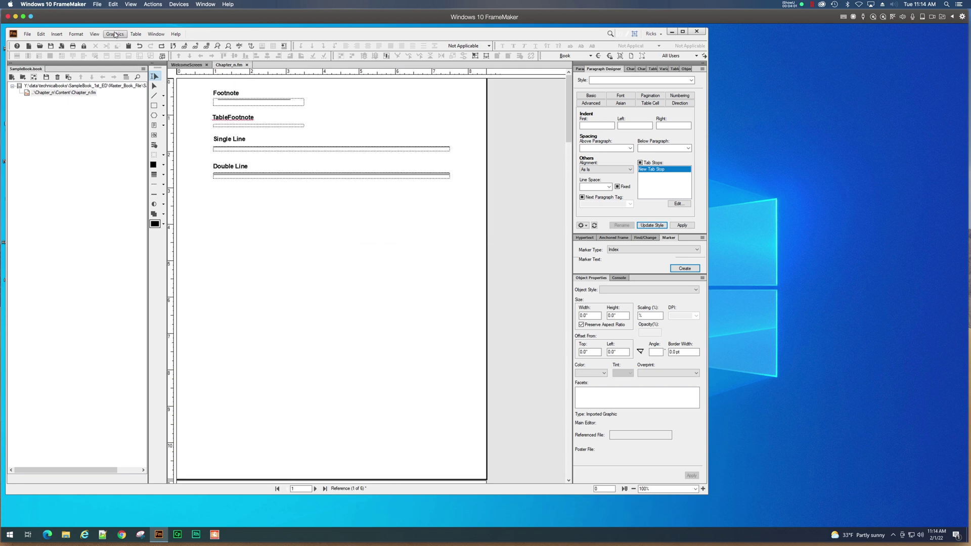
click(94, 33)
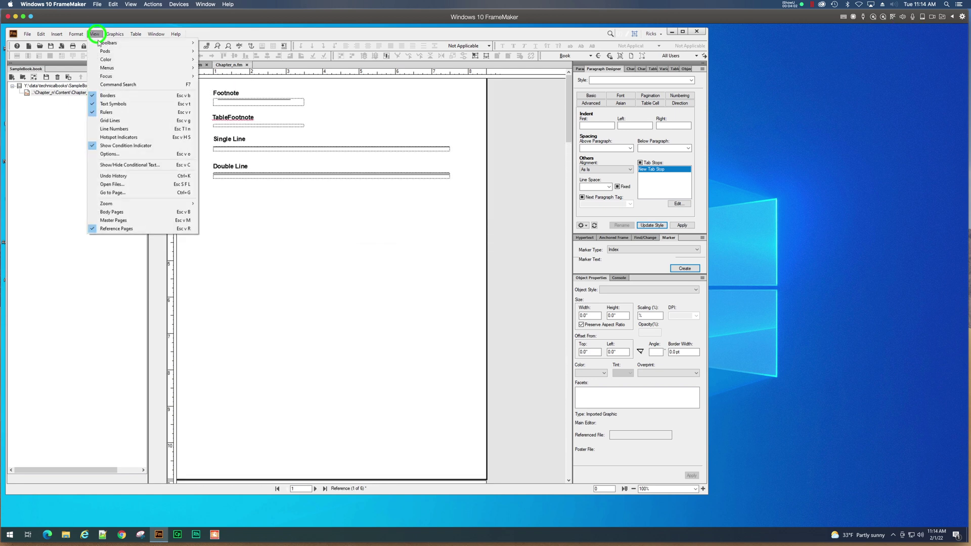
click(124, 211)
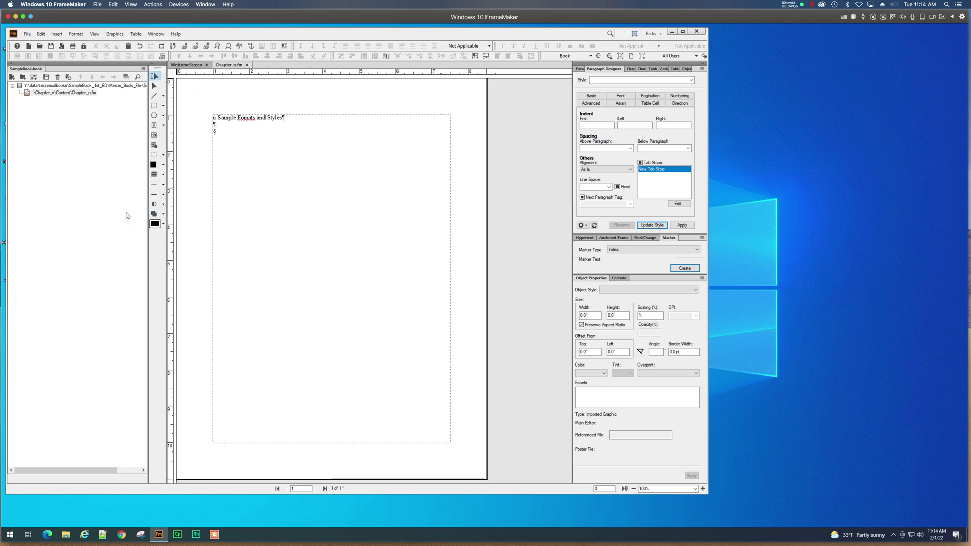
Enter the line "Heading" in the last empty paragraph and check the available styles in the Paragraph Catalog
click(234, 133)
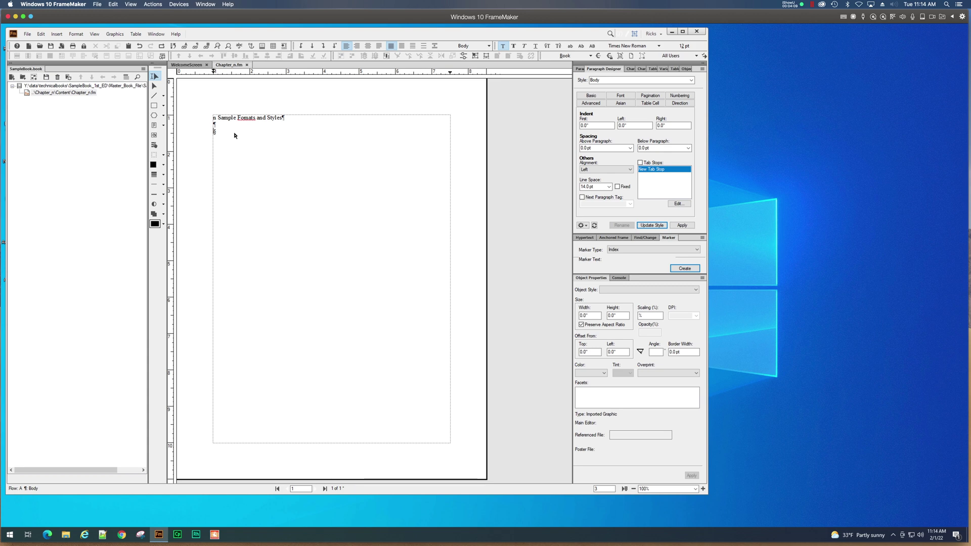
text(Headings)
click(580, 68)
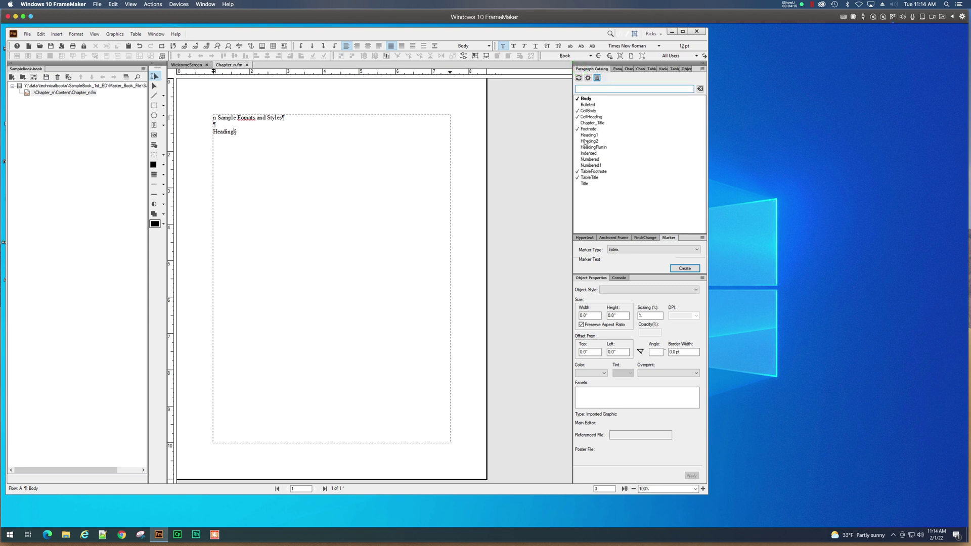
Create a paragraph style named Heading from the new heading line, rather than reusing Heading1
click(617, 69)
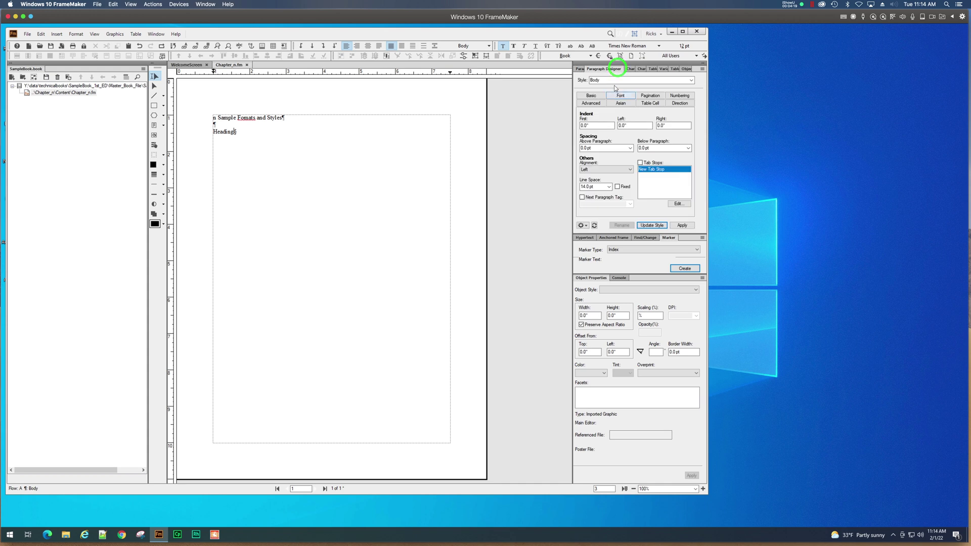
double_click(613, 80)
text(Heading1)
double_click(614, 81)
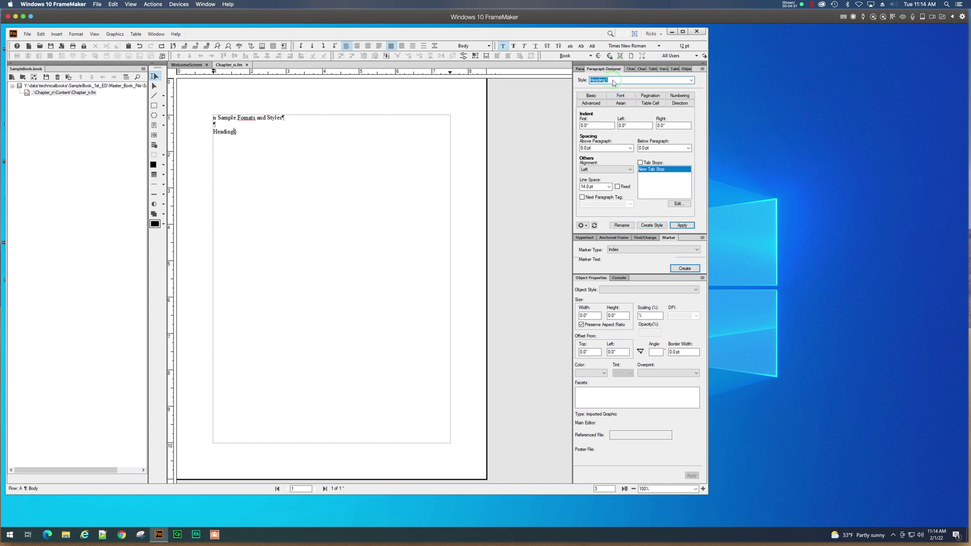
text(Heading)
key(BackSpace)
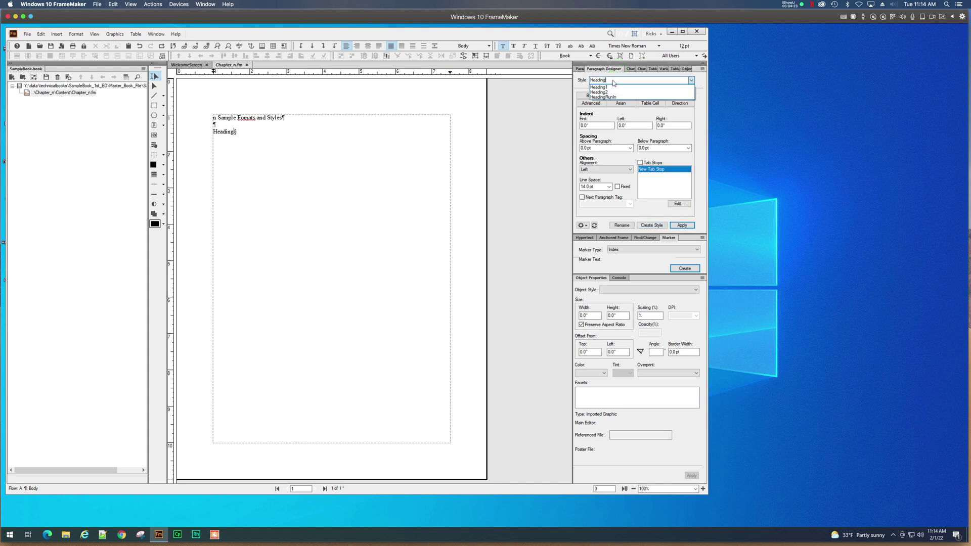
click(644, 225)
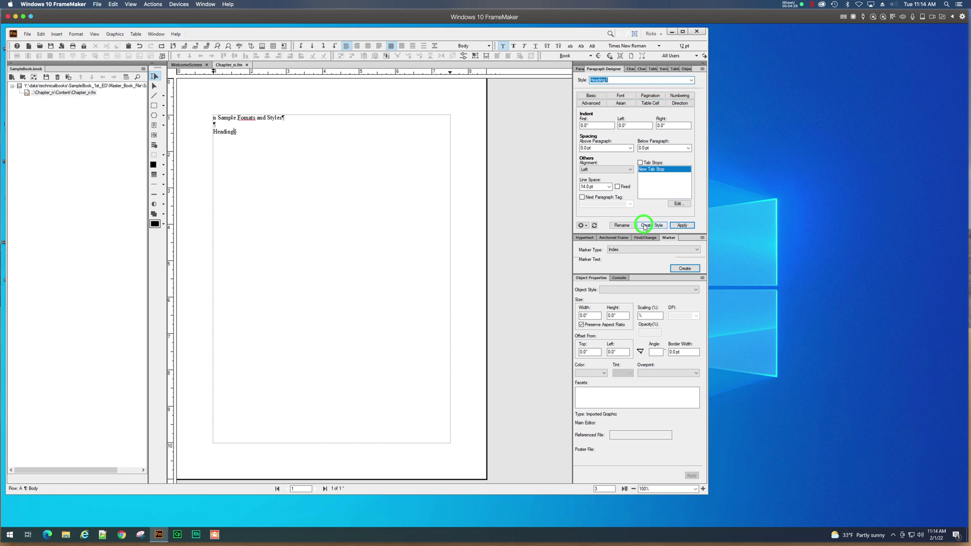
click(612, 81)
key(BackSpace)
text(Heading)
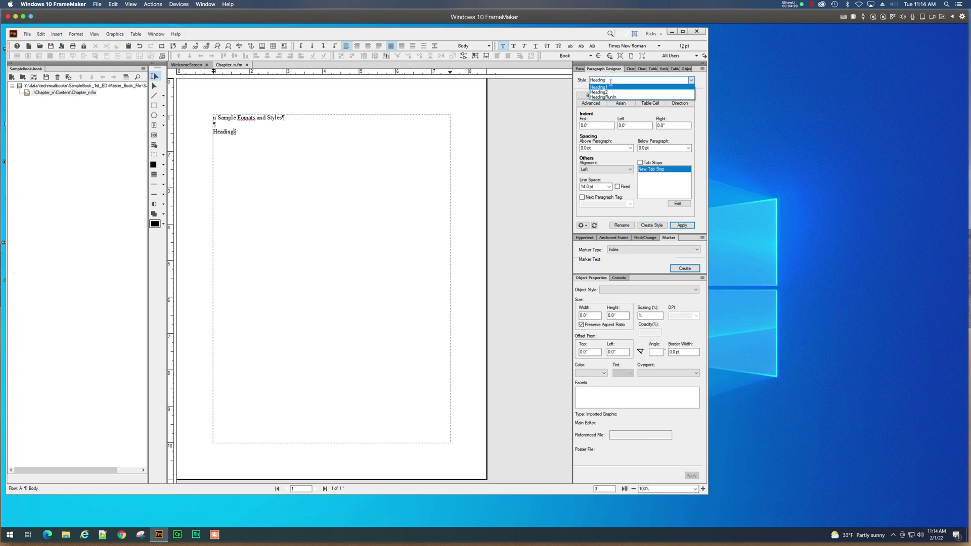
click(677, 226)
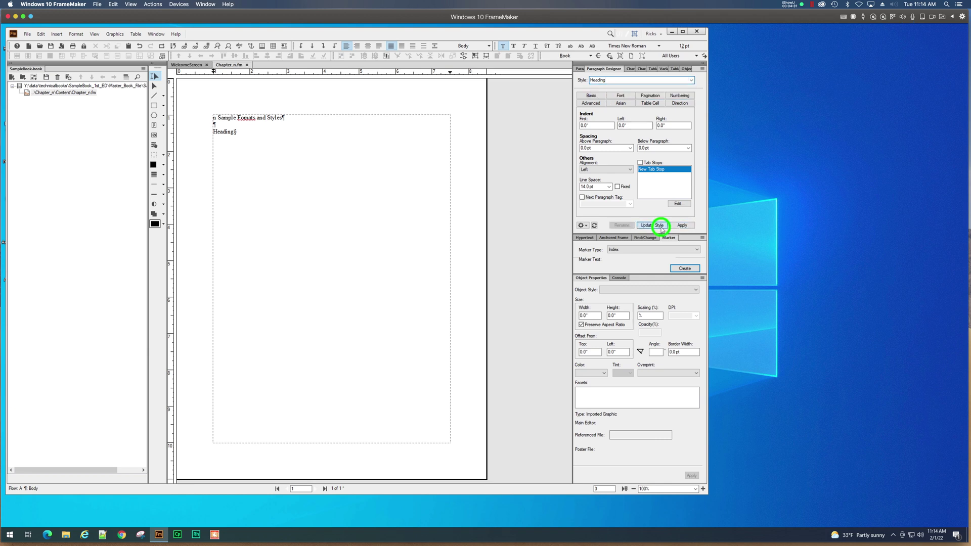
Check the Heading style in the Paragraph Catalog, compare the heading and title lines, and return to the Paragraph Designer
click(579, 68)
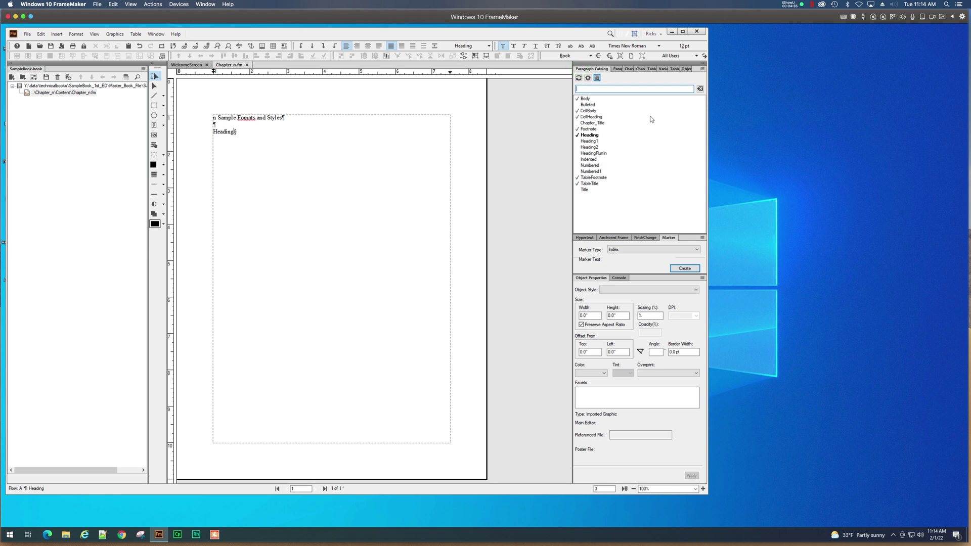
click(223, 134)
click(250, 120)
click(227, 135)
click(617, 70)
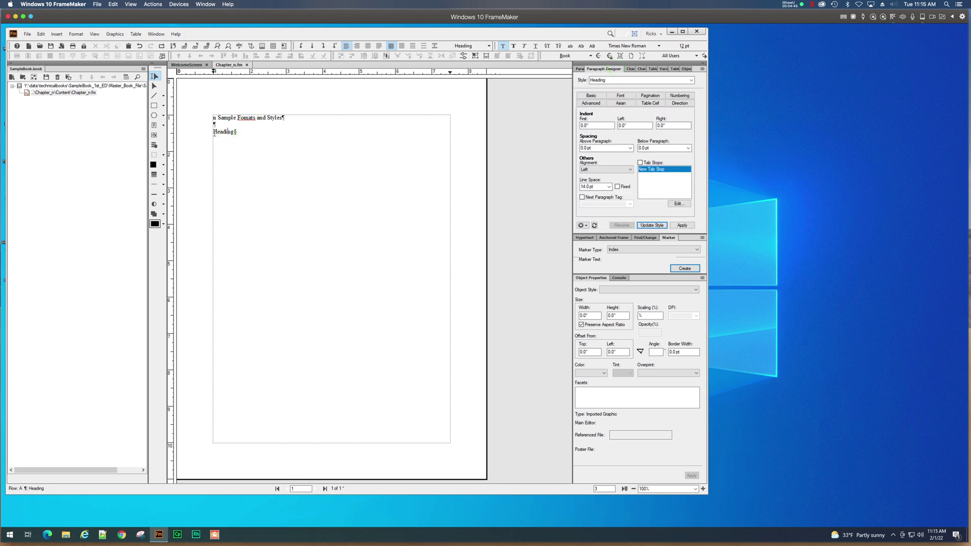
Set the spacing above and below the Heading paragraph to 6 pt and apply the changes to the selection
drag(214, 133, 233, 131)
click(583, 147)
double_click(585, 148)
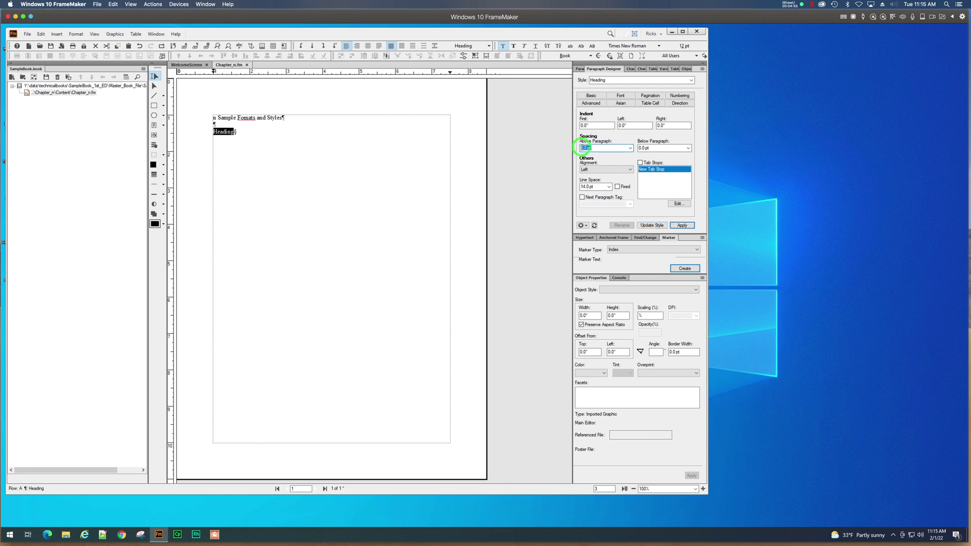
click(612, 149)
drag(588, 149, 580, 150)
text(6)
click(648, 149)
drag(645, 148, 634, 152)
text(6)
double_click(613, 148)
double_click(651, 148)
text(pt)
click(619, 96)
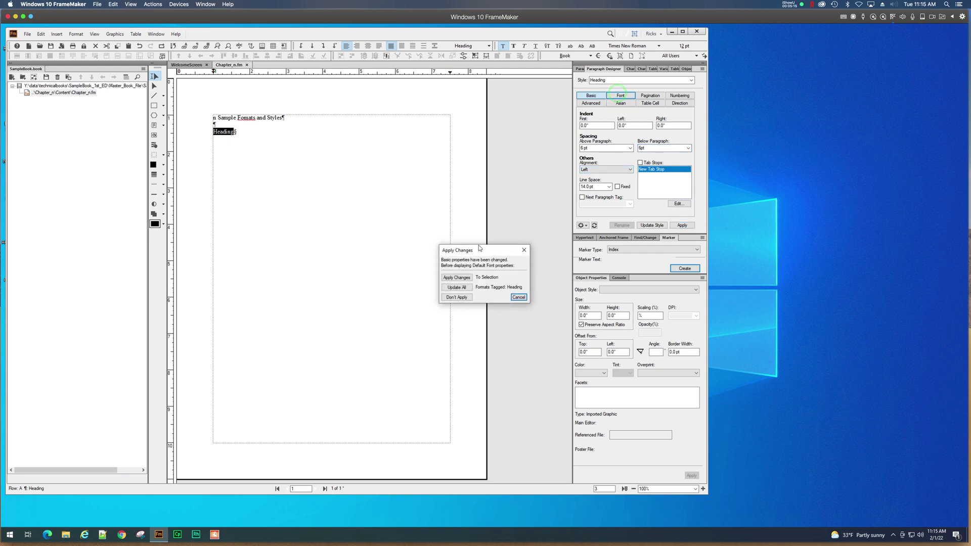
click(457, 277)
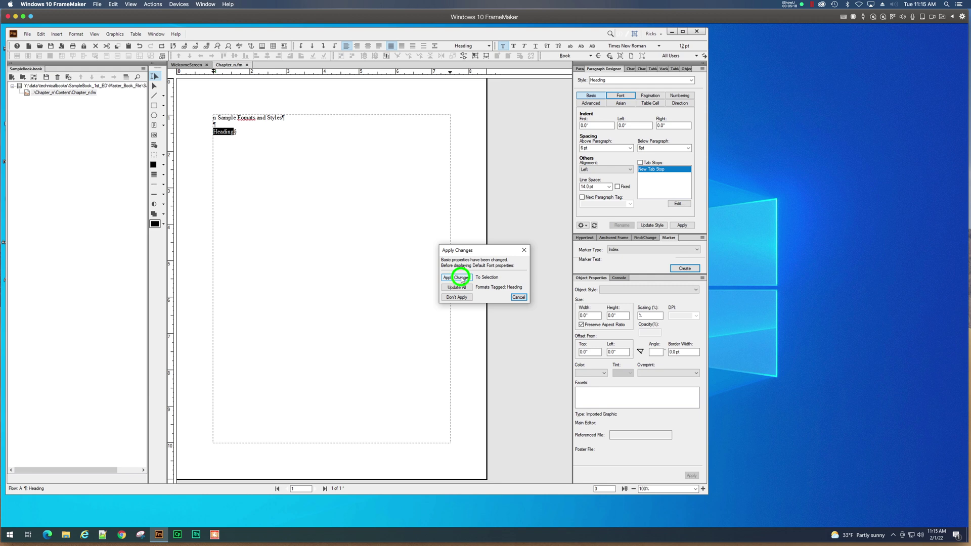
Set the Heading paragraph's font size to 14 pt, apply it and update the Heading style
click(625, 96)
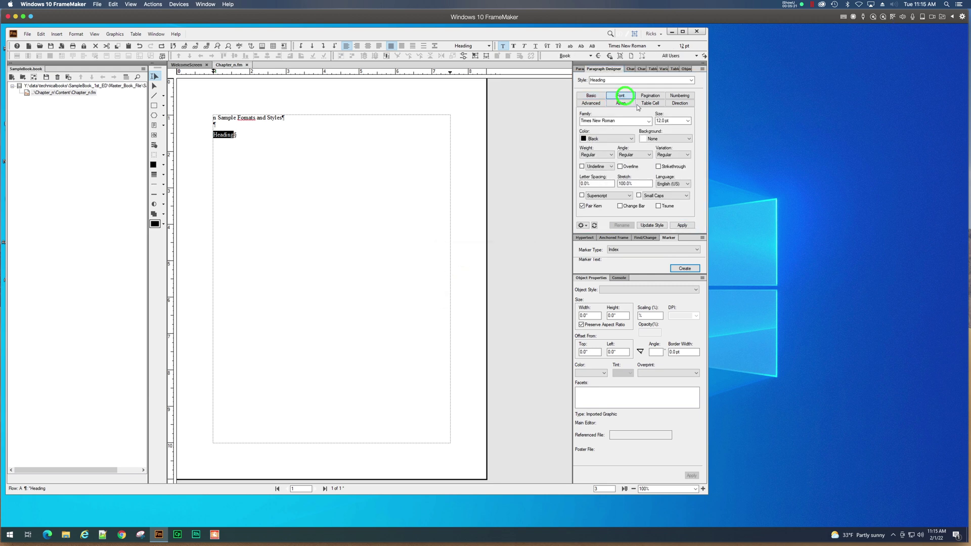
click(688, 121)
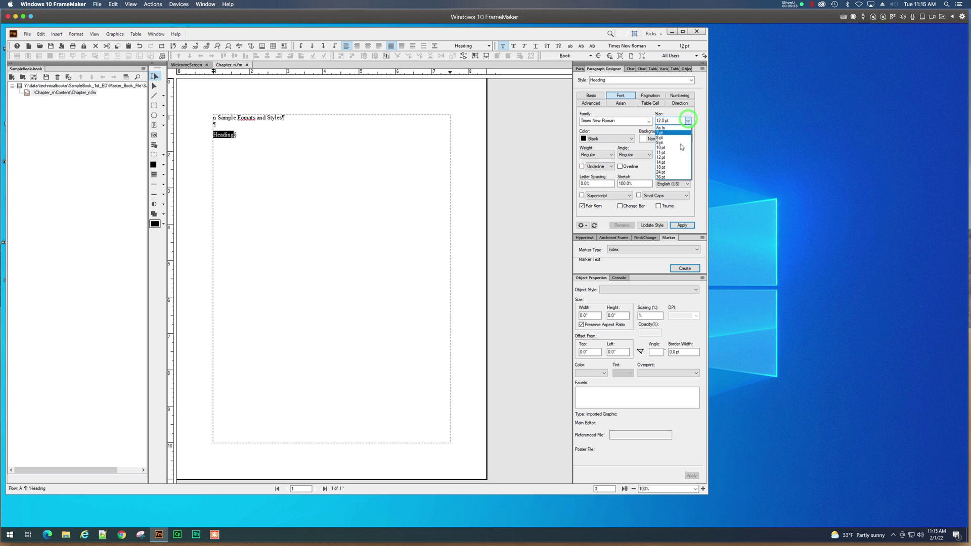
click(676, 162)
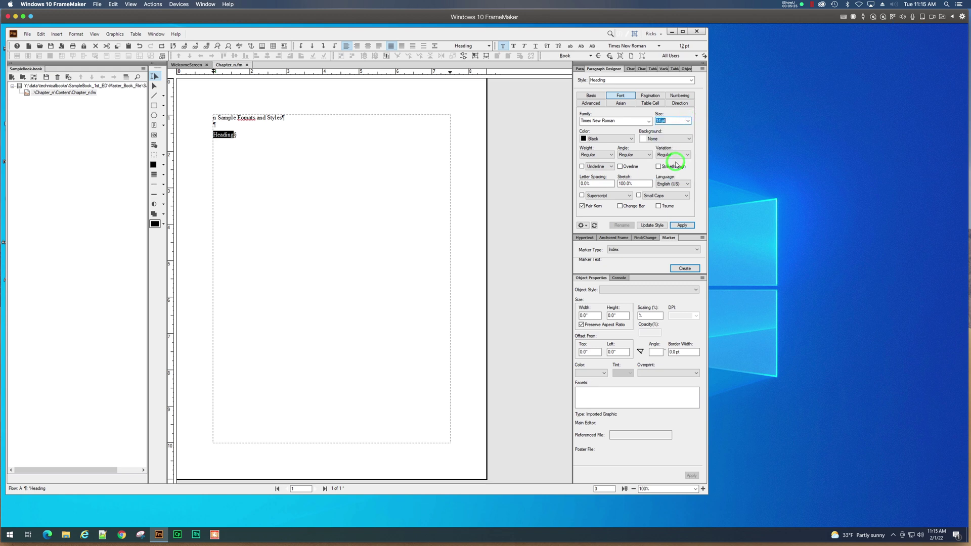
click(685, 225)
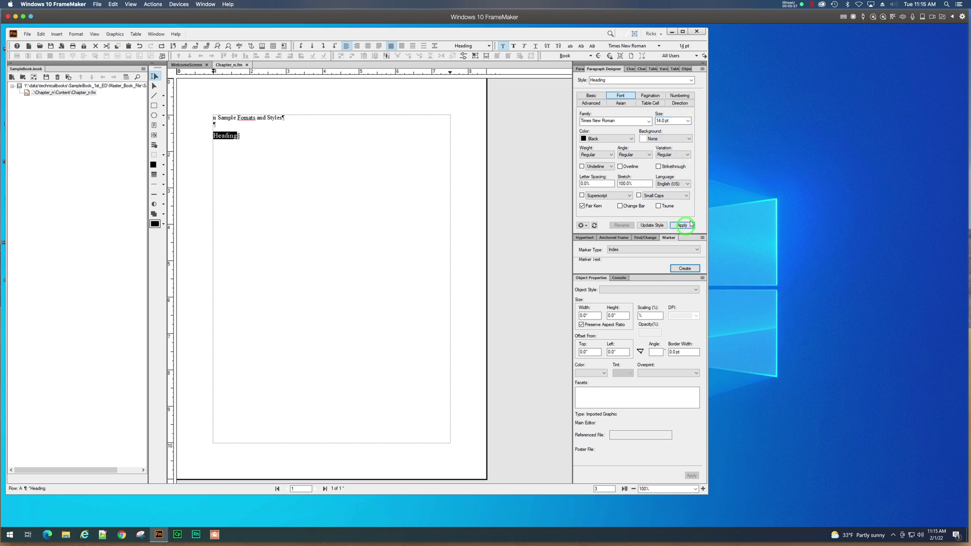
click(652, 225)
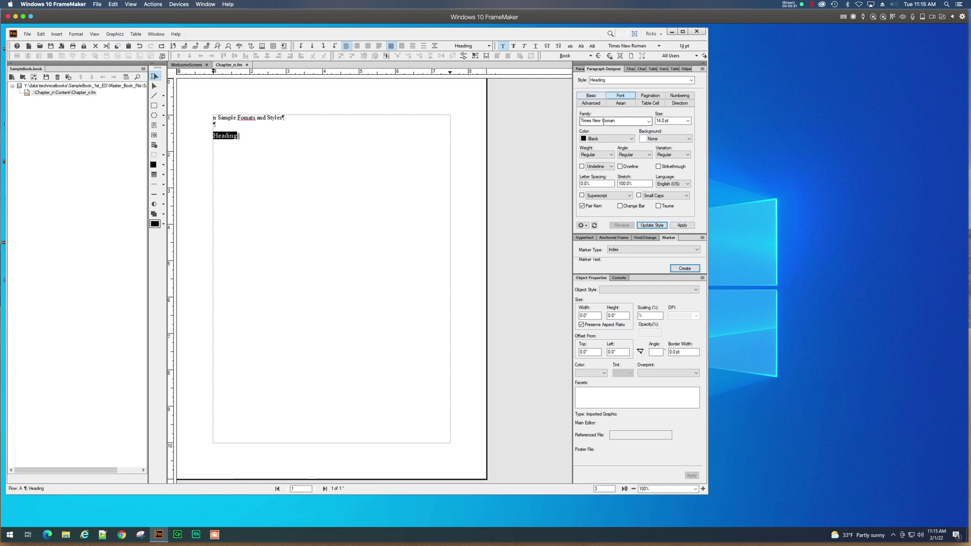
Apply the Bold weight and the Peoria font family to the Heading paragraph
click(606, 156)
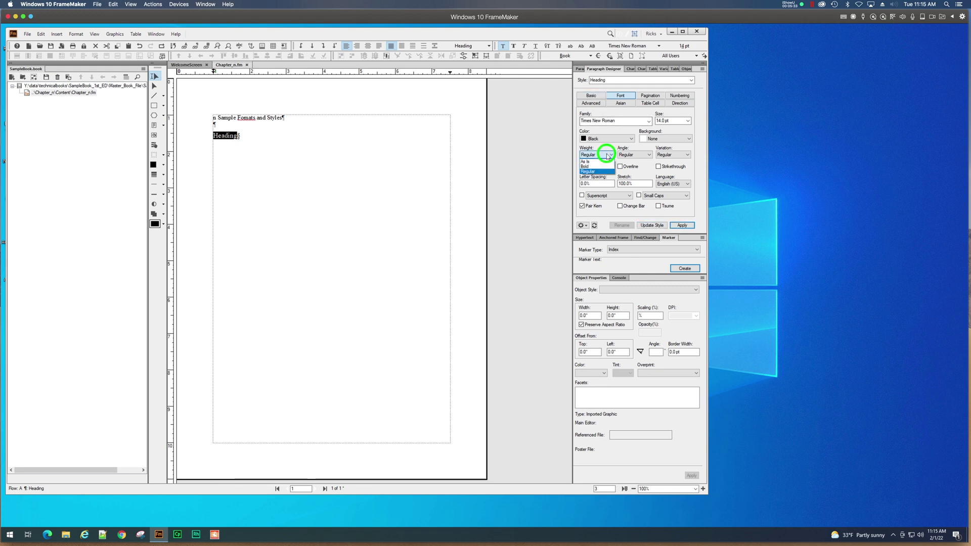
click(603, 163)
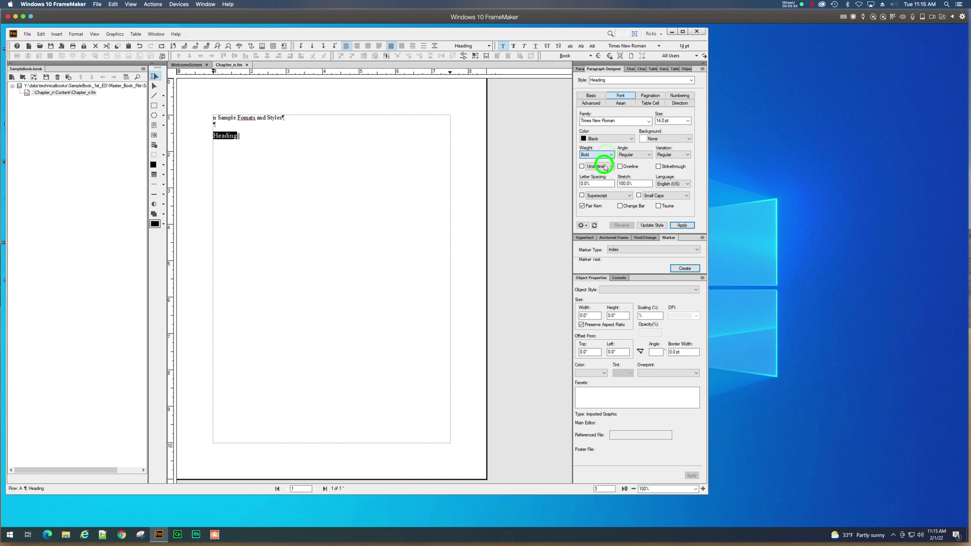
click(683, 225)
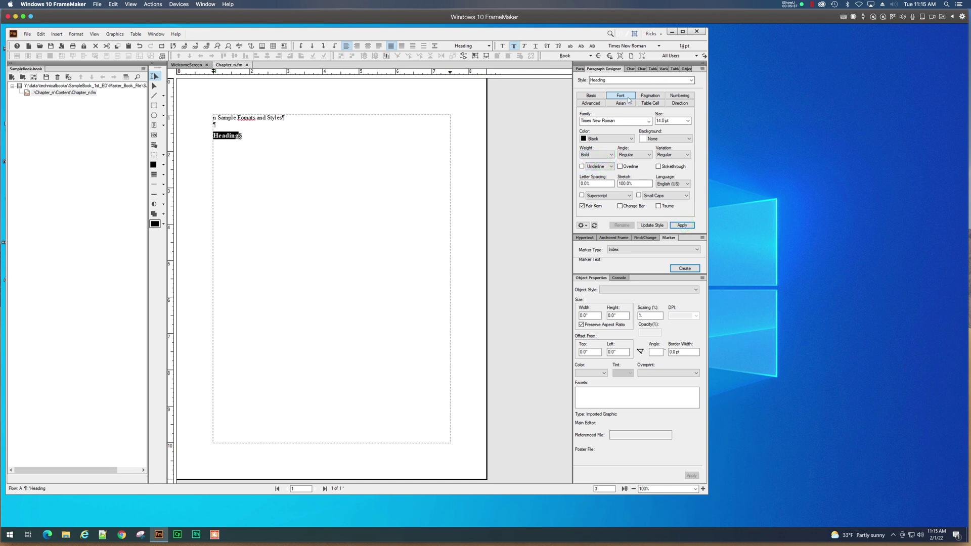
click(648, 122)
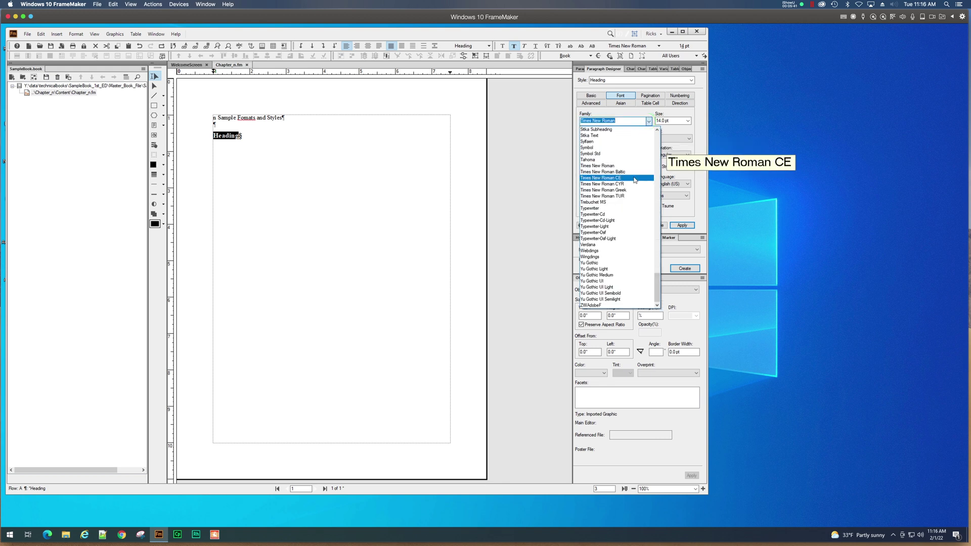
drag(656, 278, 655, 256)
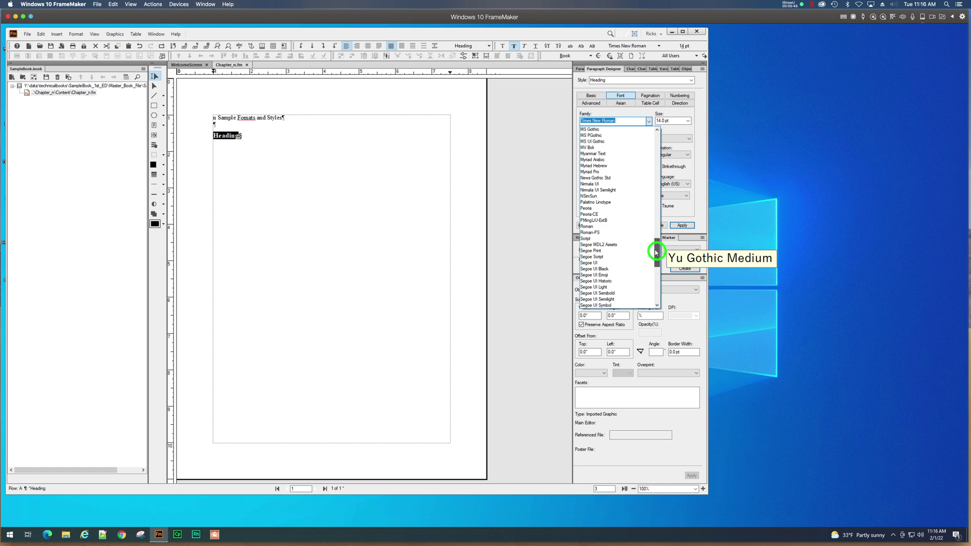
click(599, 209)
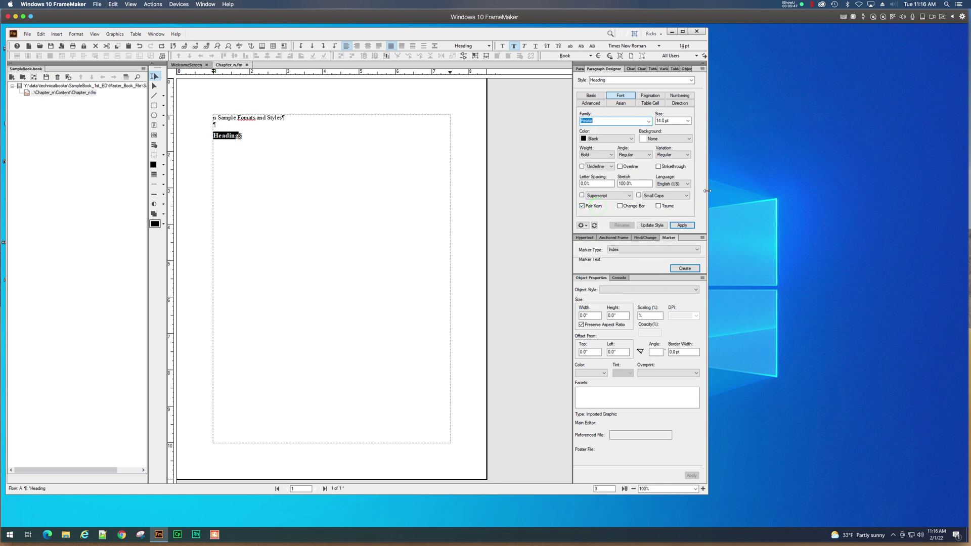
click(682, 225)
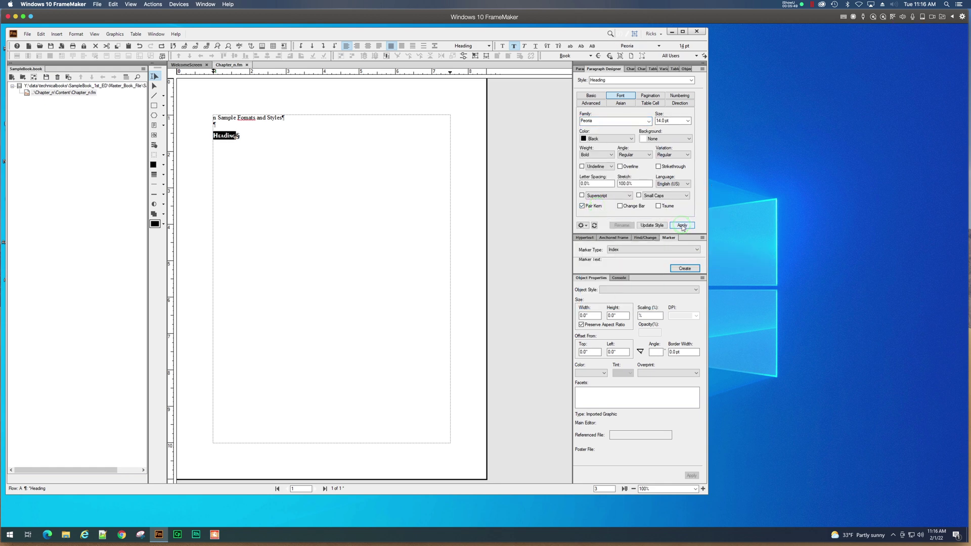
Set the Heading paragraph's font size to 18 pt, apply it and update the Heading style
click(688, 121)
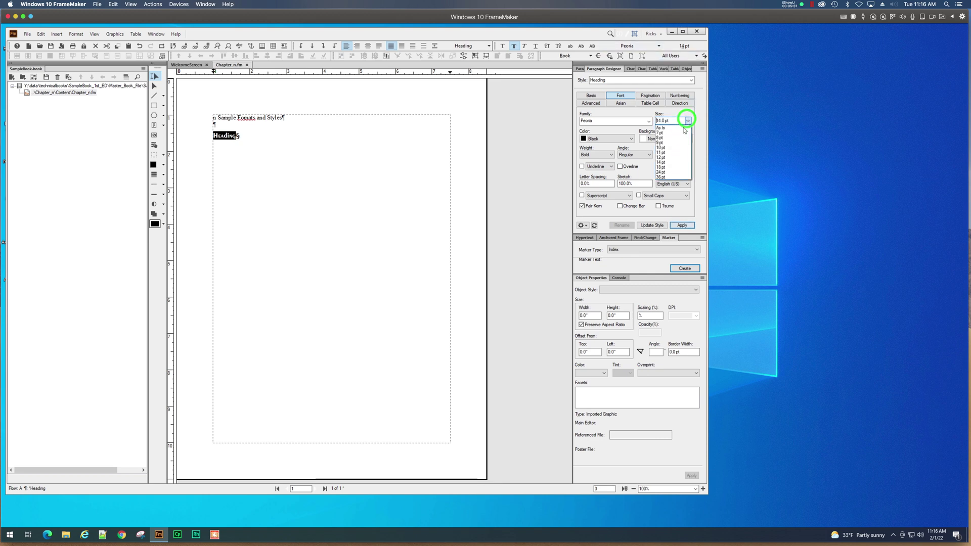
click(665, 167)
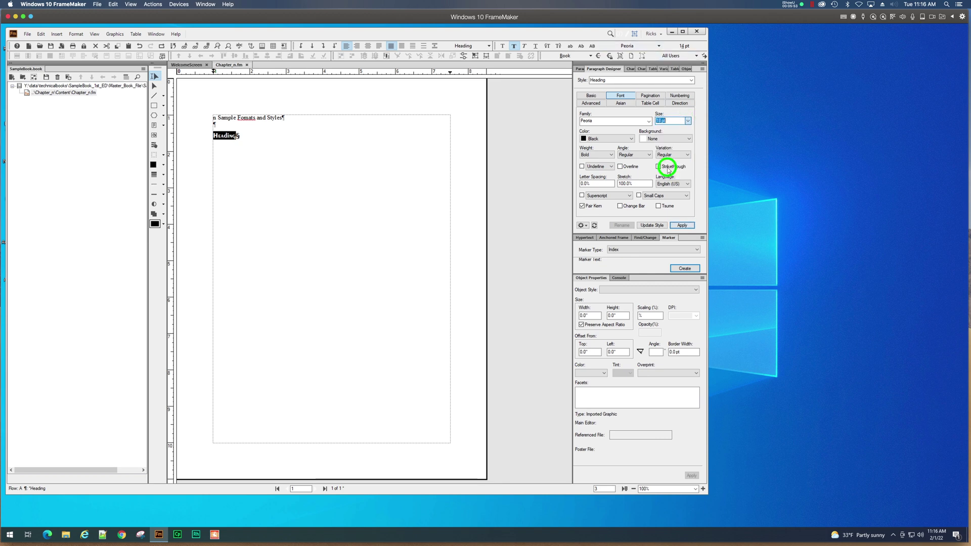
click(703, 489)
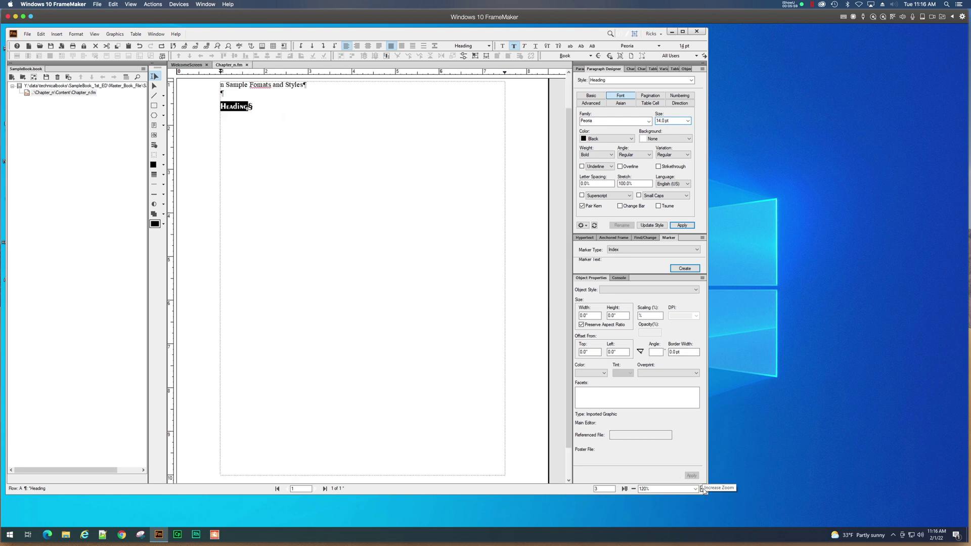
click(702, 489)
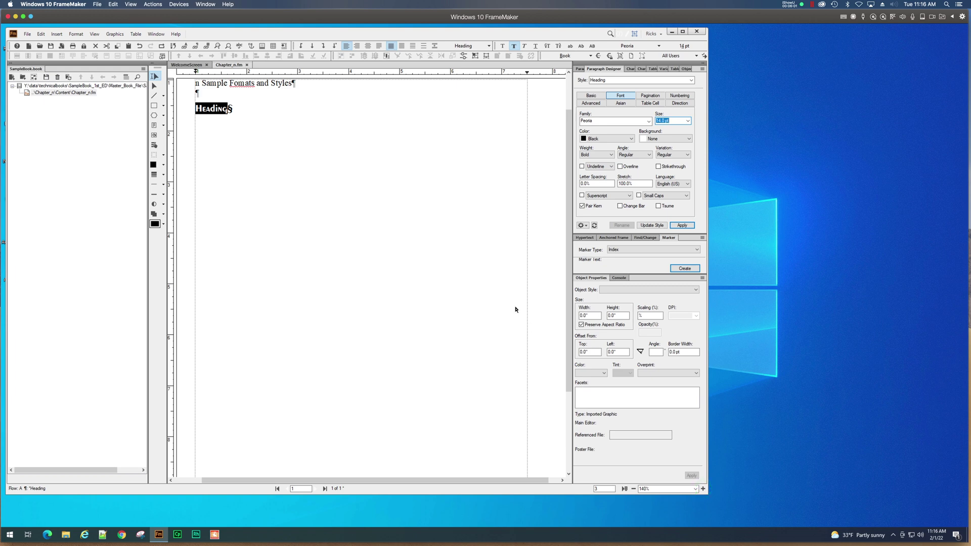
scroll(515, 310, up, 2)
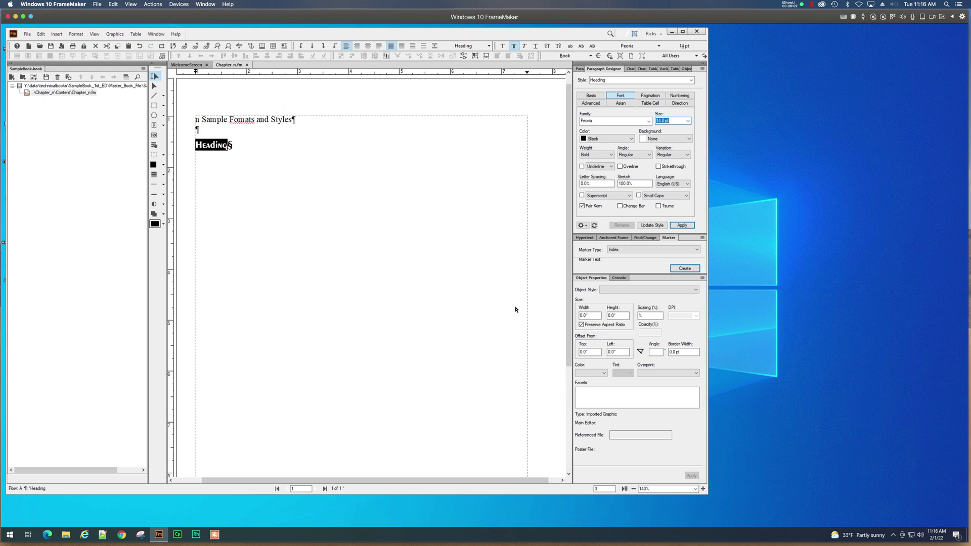
click(688, 121)
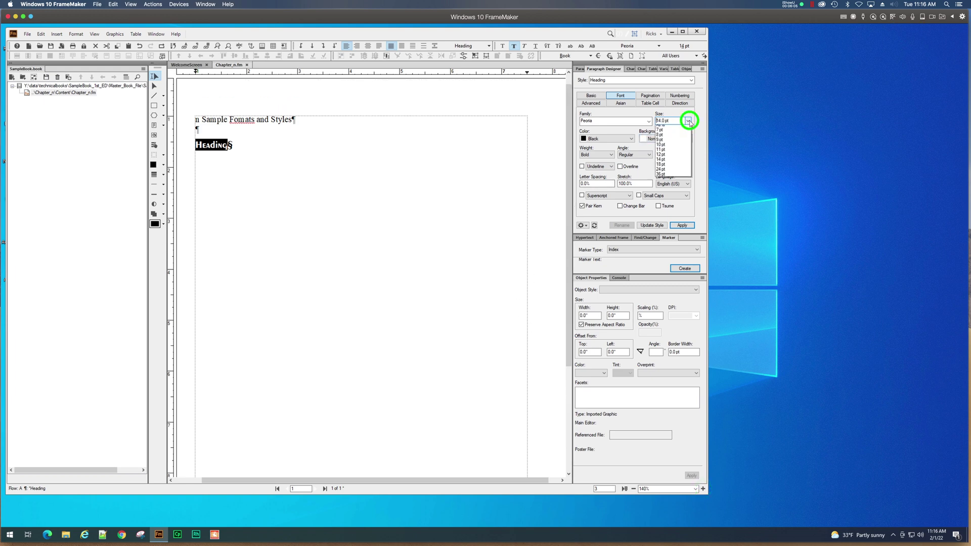
click(660, 167)
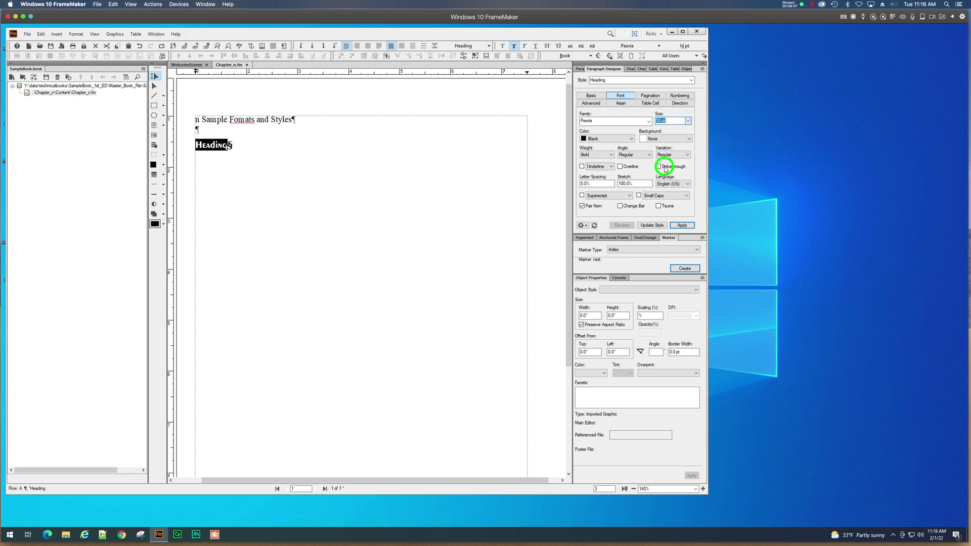
click(683, 225)
click(651, 225)
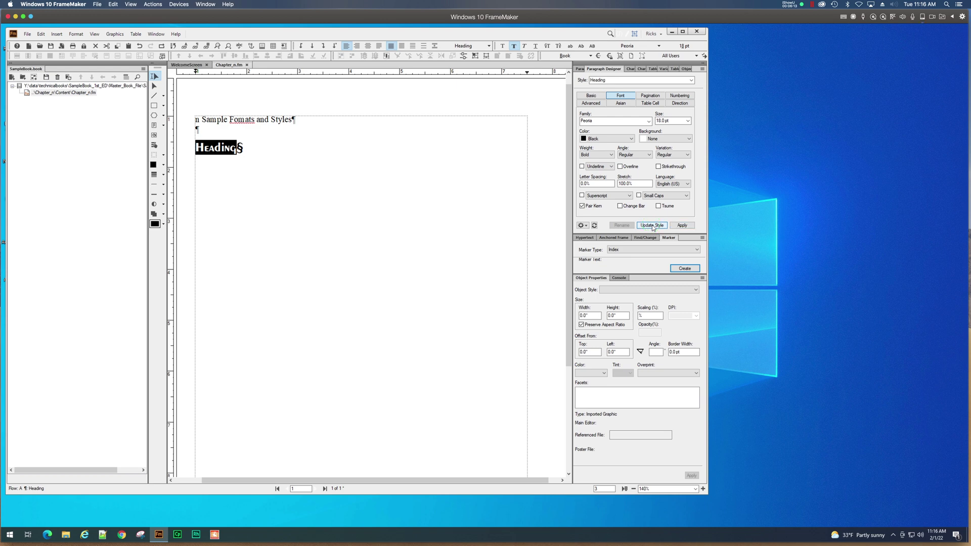
Set the frames above and below the Heading paragraph to Single Line and apply the change
click(596, 105)
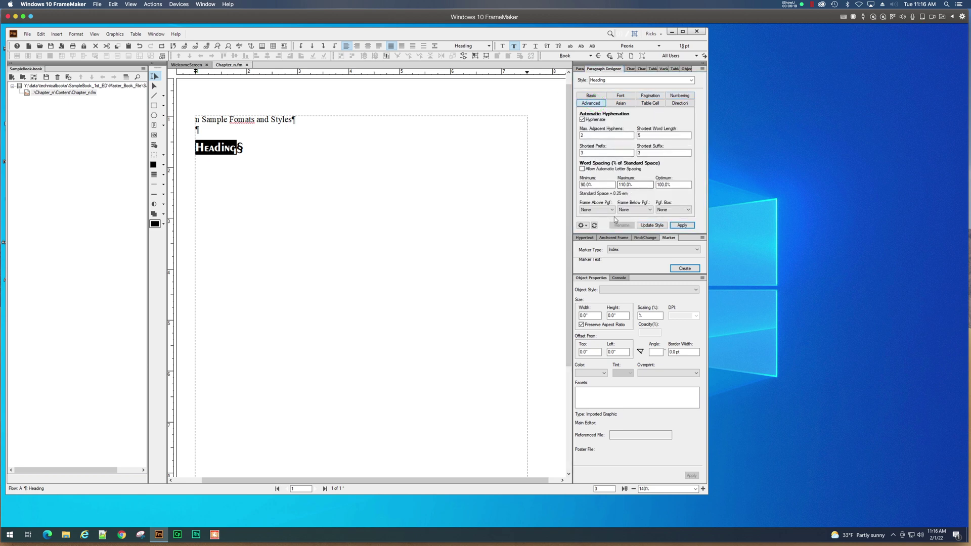
click(609, 210)
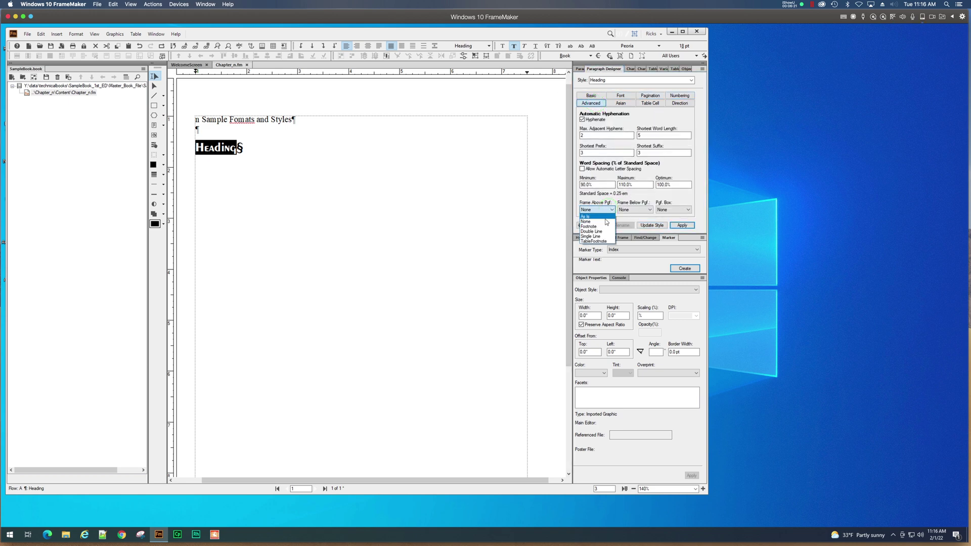
click(604, 236)
click(650, 211)
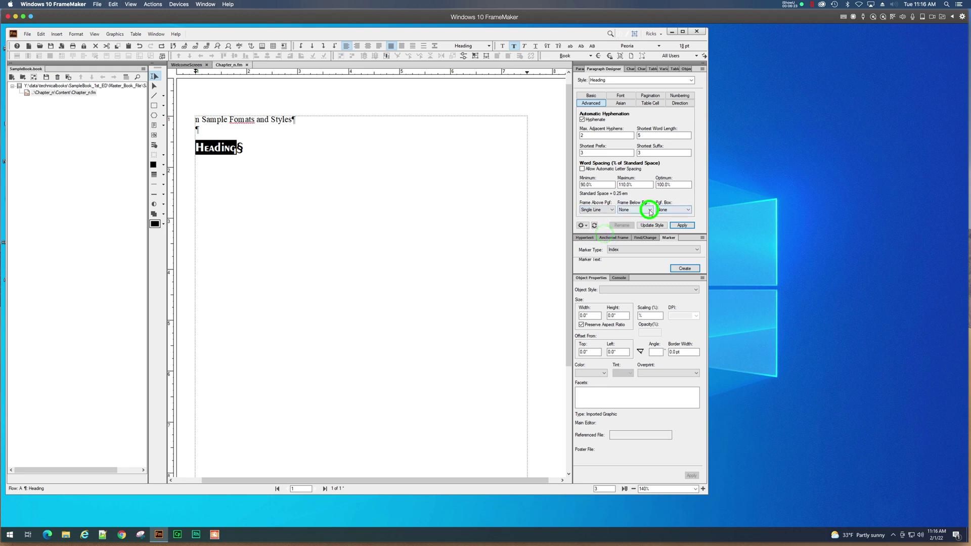
click(638, 235)
click(682, 226)
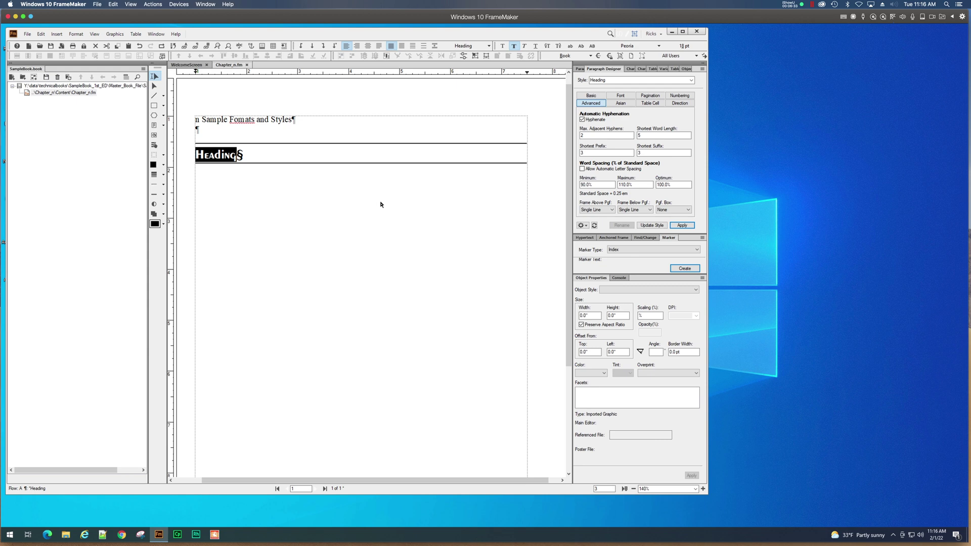
click(305, 246)
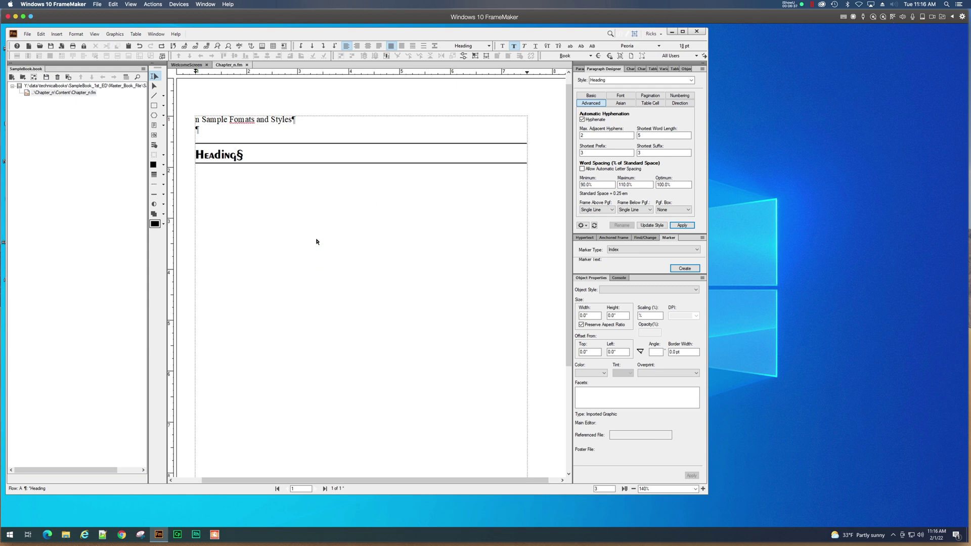
Set Body as the next paragraph tag for Heading, apply it and update the Heading style
click(600, 96)
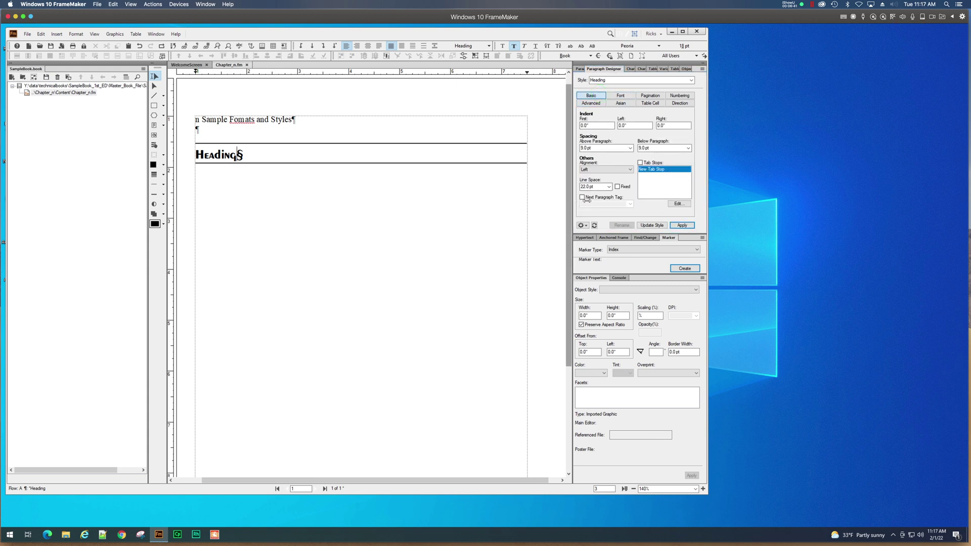
click(582, 197)
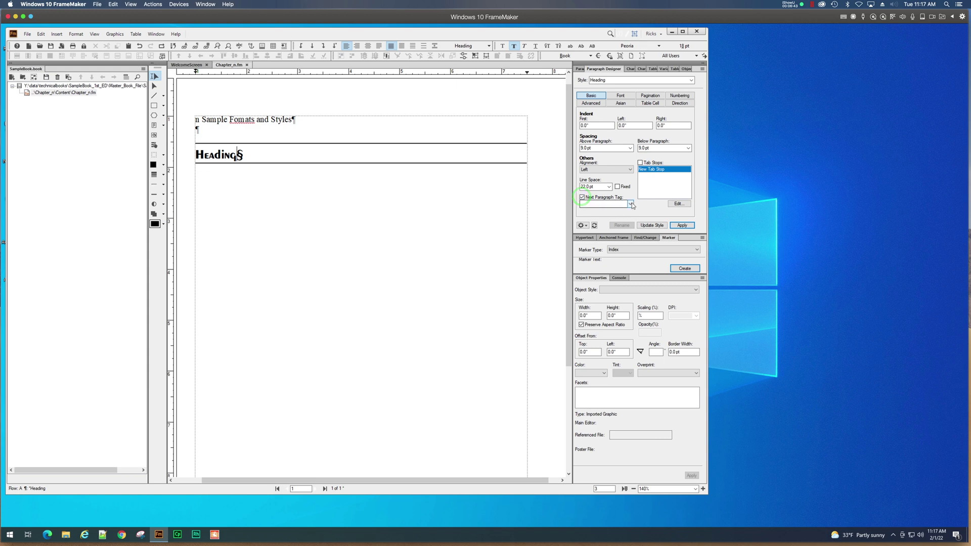
click(630, 203)
click(606, 211)
click(682, 225)
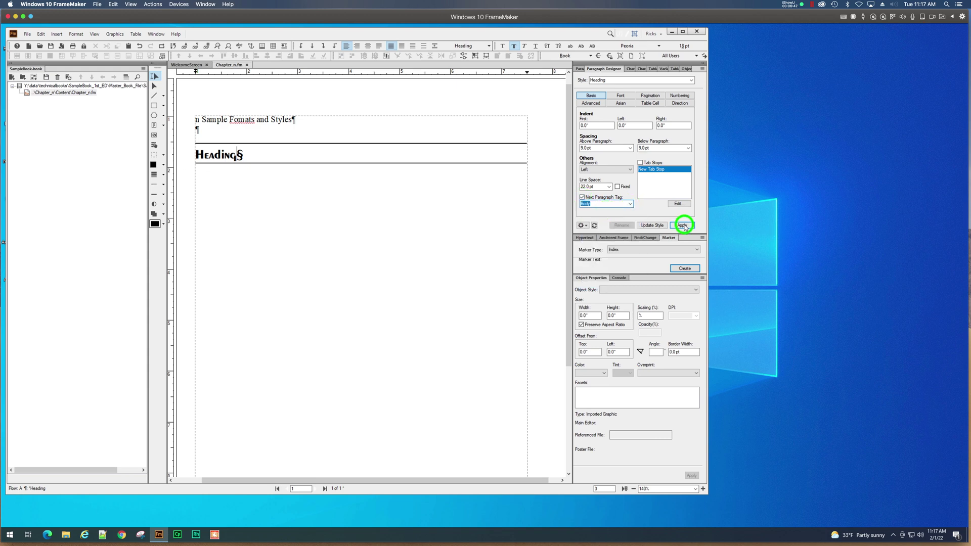
click(650, 225)
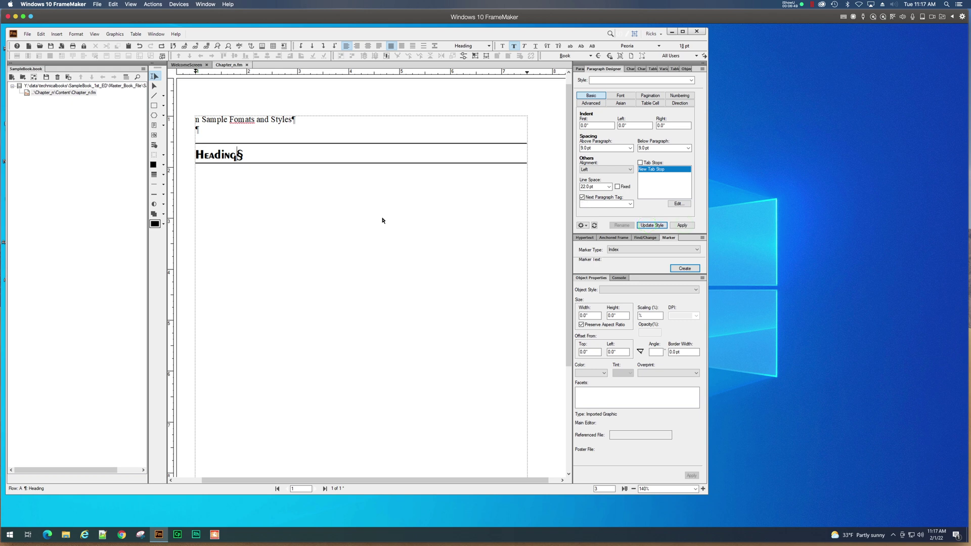
Start a new paragraph after the heading and enter "This is some body text."
click(267, 158)
key(Return)
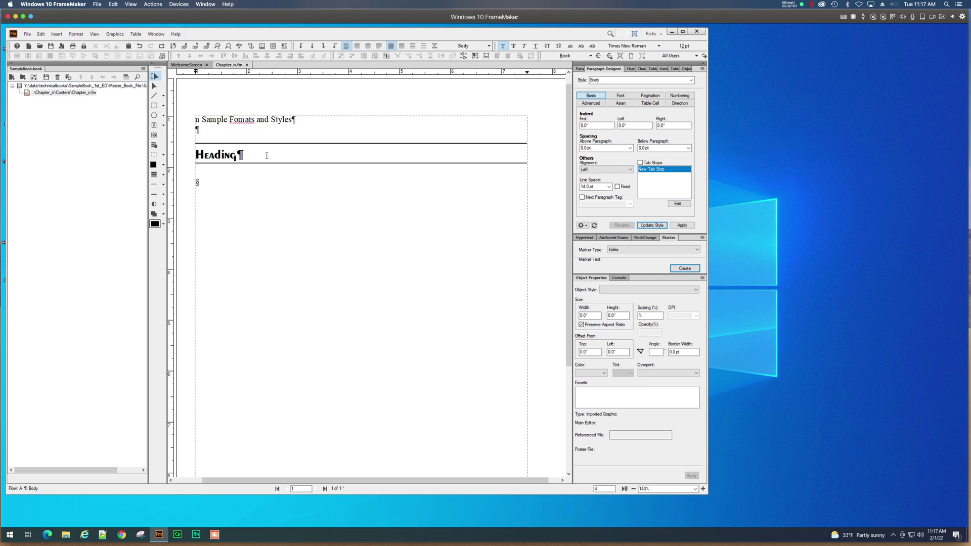
text(This is some bodyu)
key(BackSpace)
text(y te)
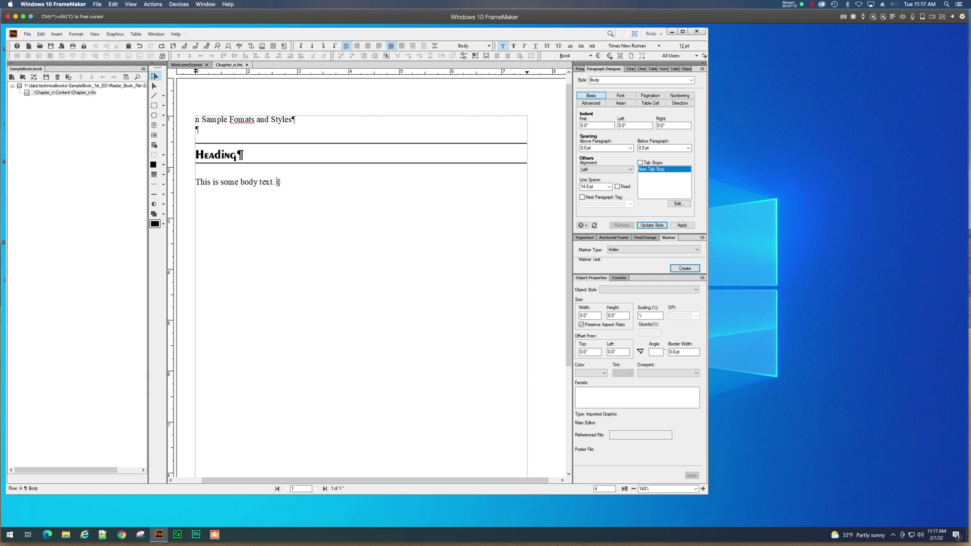
Switch to Safari, search the web for "ipsum lorem" and open the Lipsum generator site
mouse_move(427, 540)
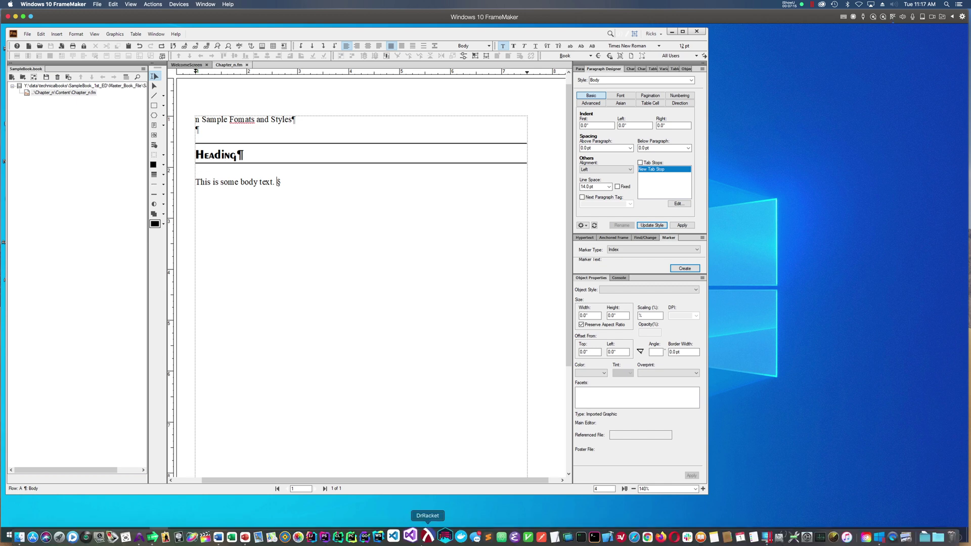
click(625, 540)
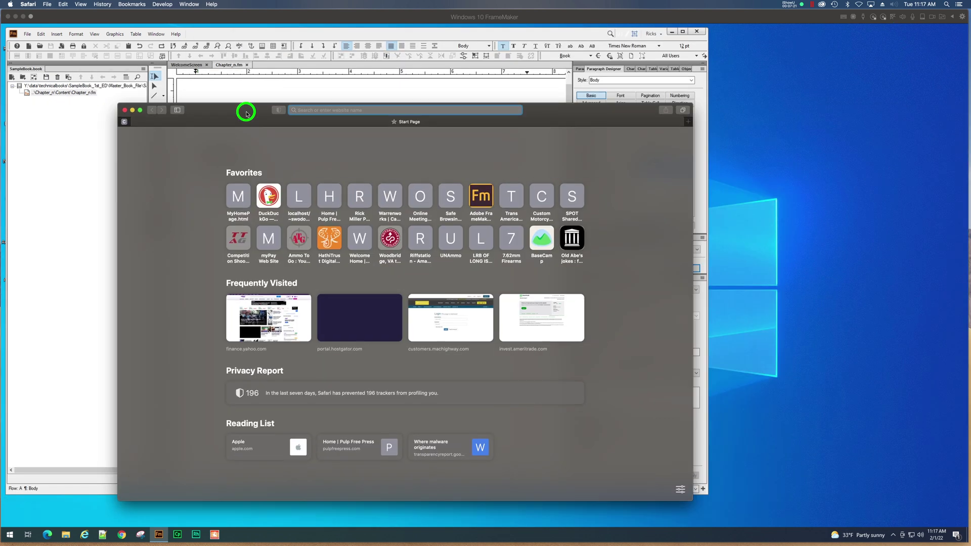
click(362, 110)
text(ips)
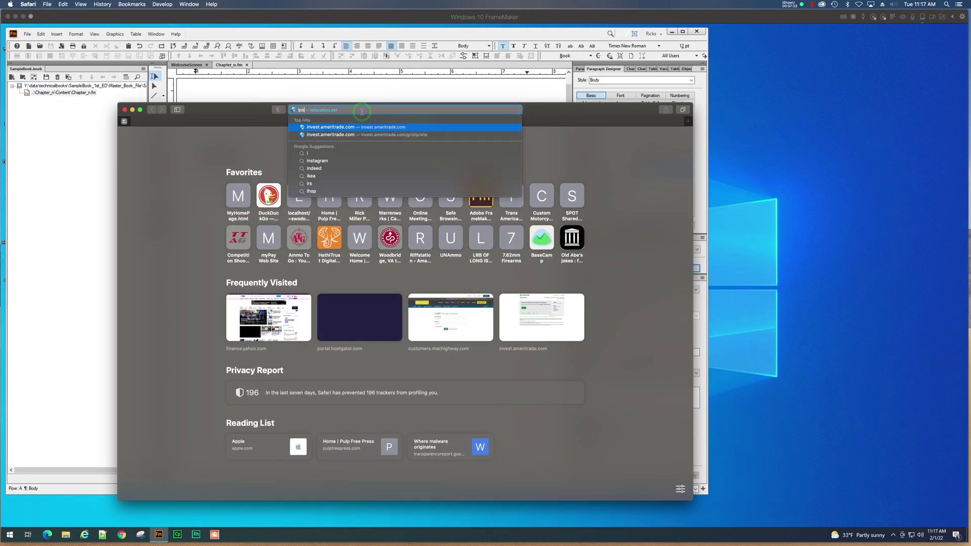
text(o lo)
click(328, 134)
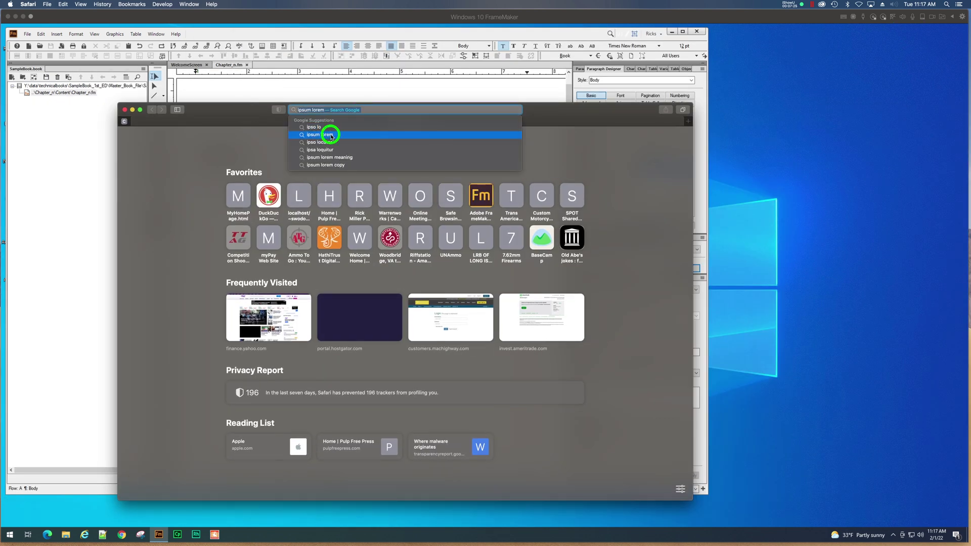
drag(581, 116, 596, 72)
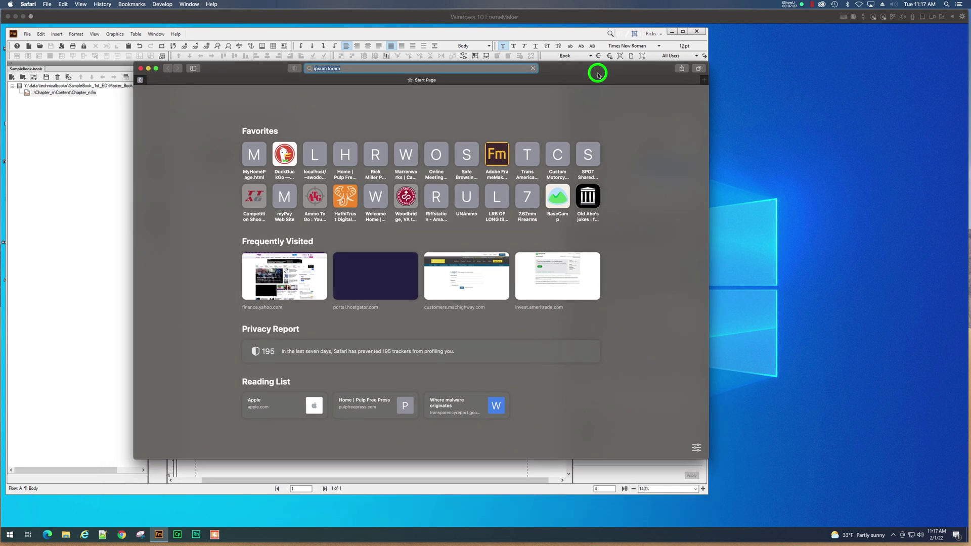
drag(710, 464, 756, 494)
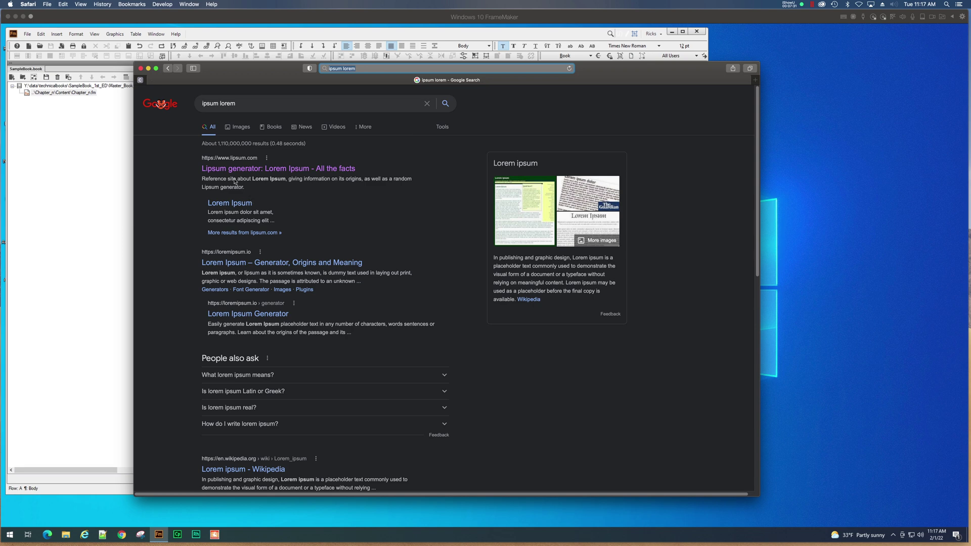
click(237, 170)
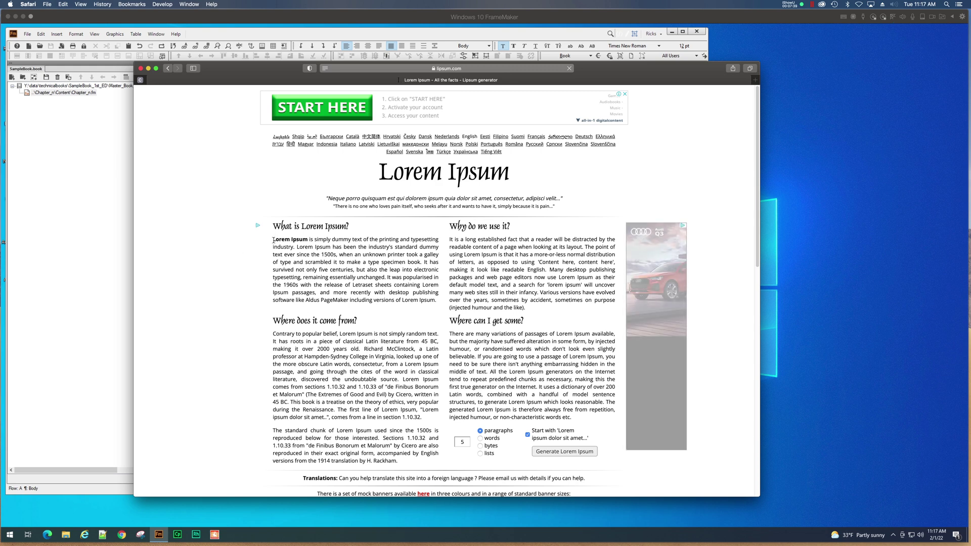
Copy the standard Lorem Ipsum passage used since the 1500s and paste it after the body sentence in FrameMaker
scroll(409, 296, down, 15)
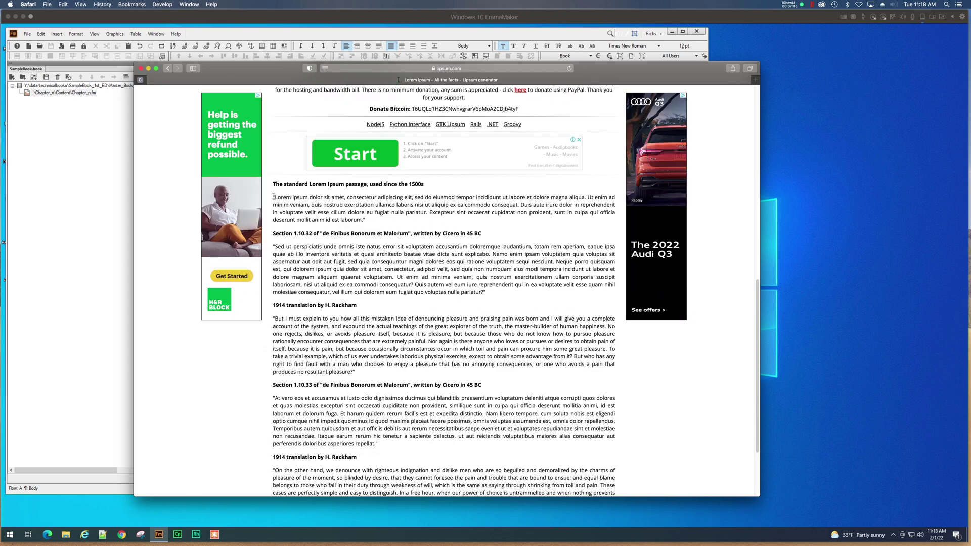
drag(274, 197, 370, 219)
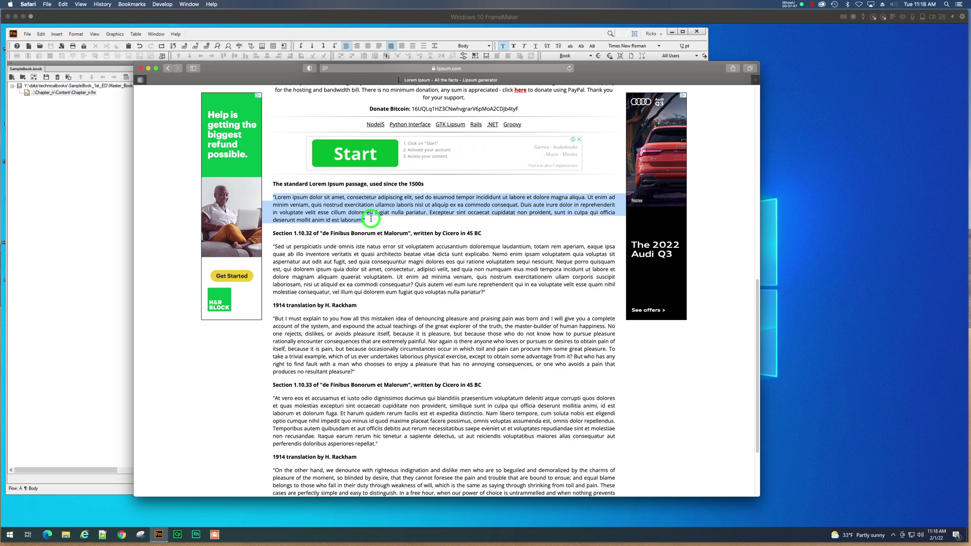
key(super+c)
click(332, 35)
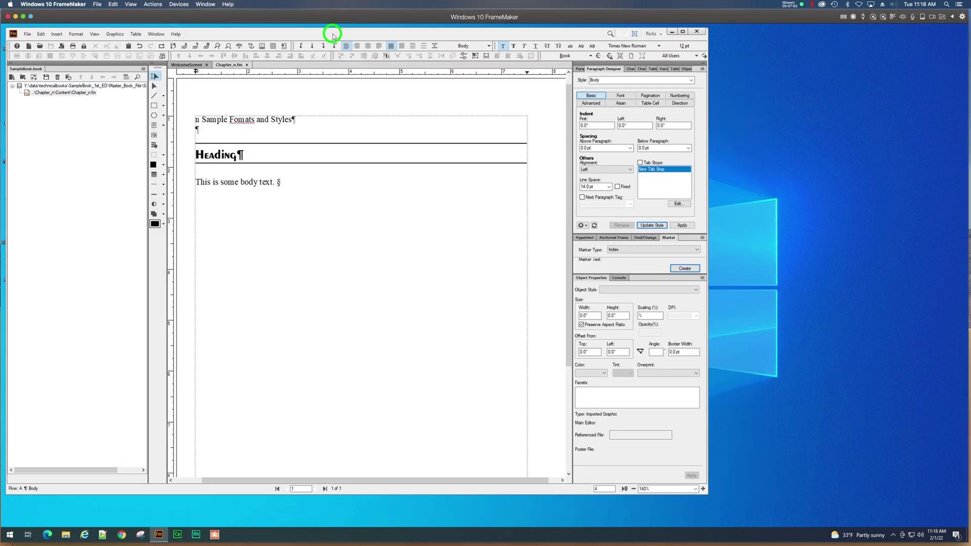
click(283, 184)
key(ctrl+v)
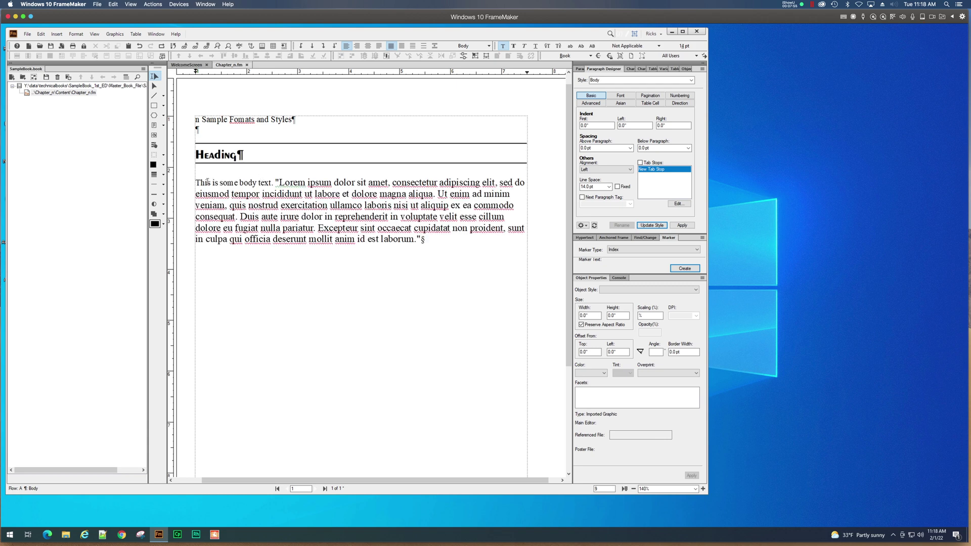
Delete the opening and closing quotation marks around the pasted Lorem Ipsum passage
click(278, 183)
key(BackSpace)
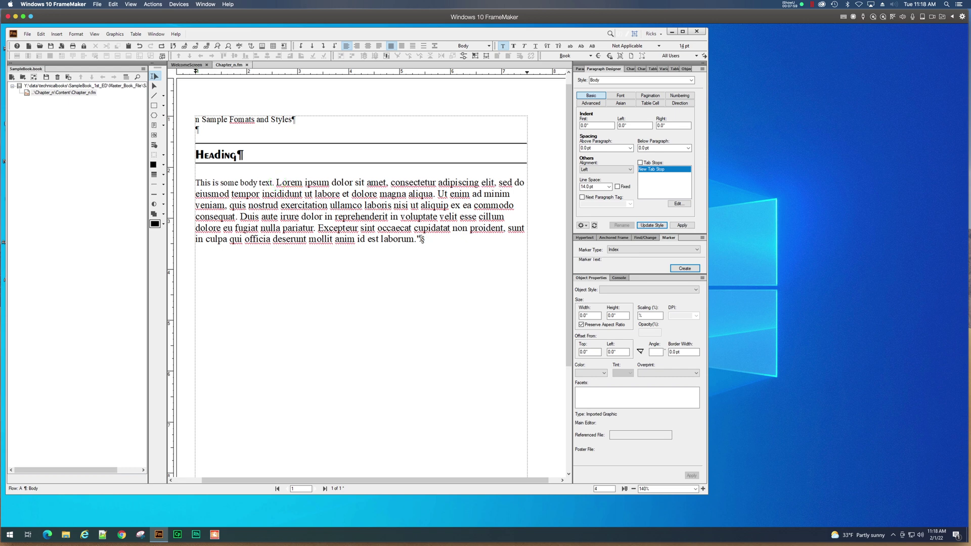
click(420, 239)
key(BackSpace)
Apply the Body style's basic settings to the whole body paragraph and update the style
drag(196, 182, 428, 241)
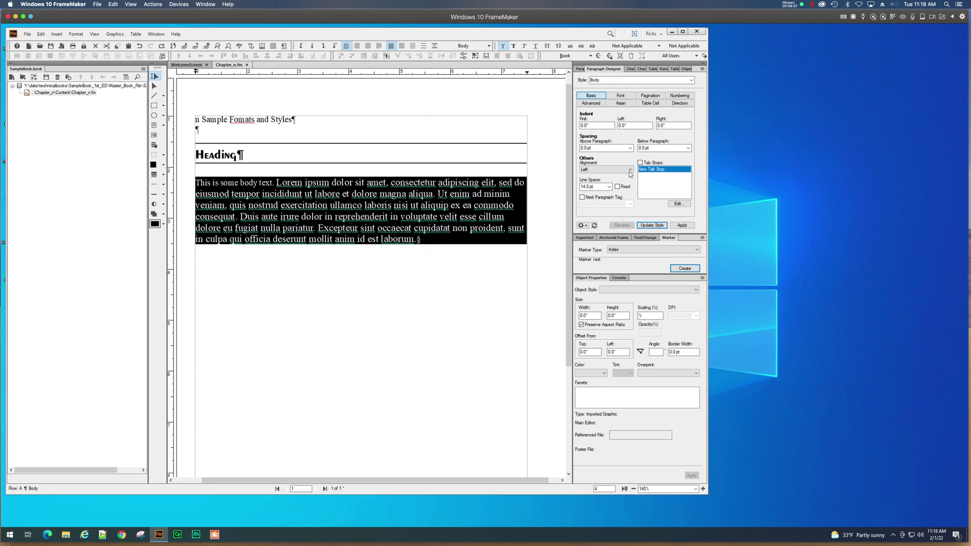
click(680, 227)
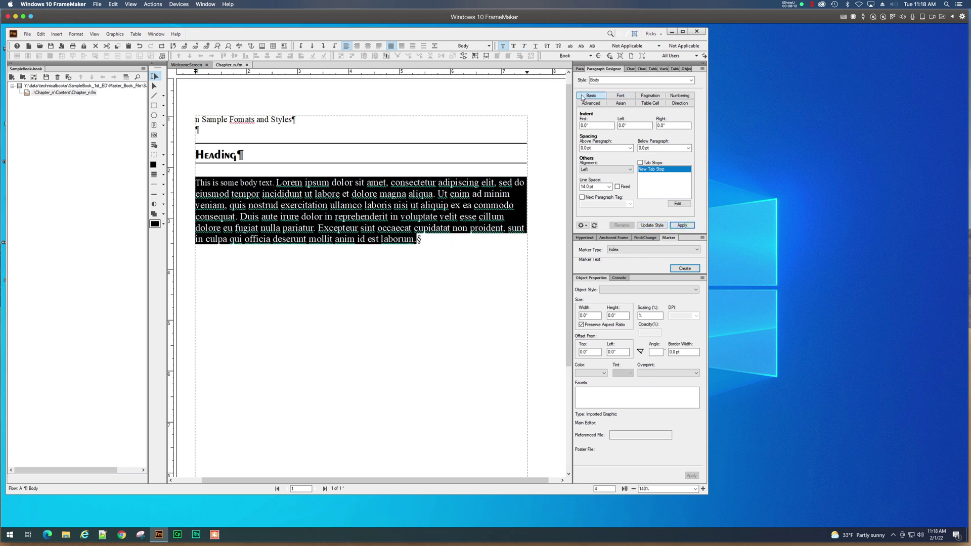
click(648, 225)
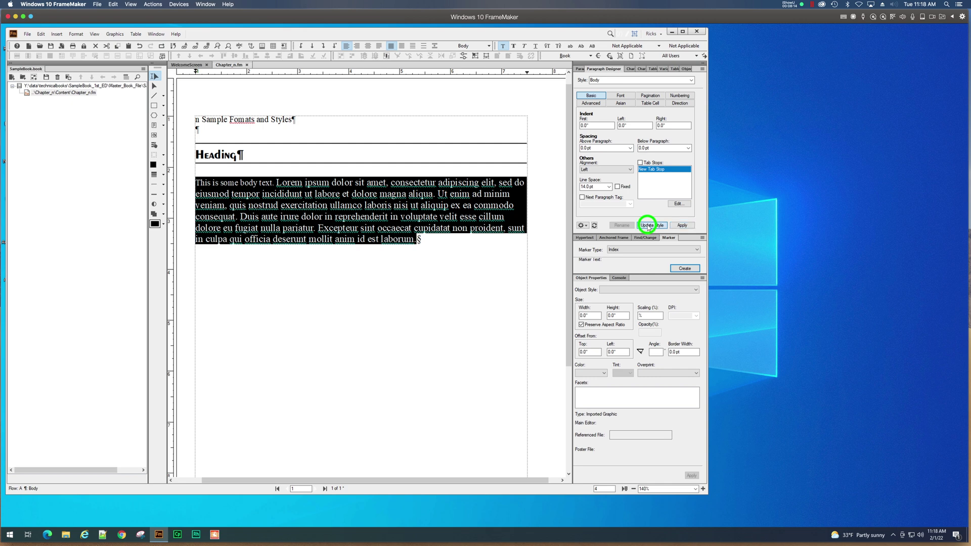
Apply the Body style's 12 pt font size to the selected body paragraph
click(620, 95)
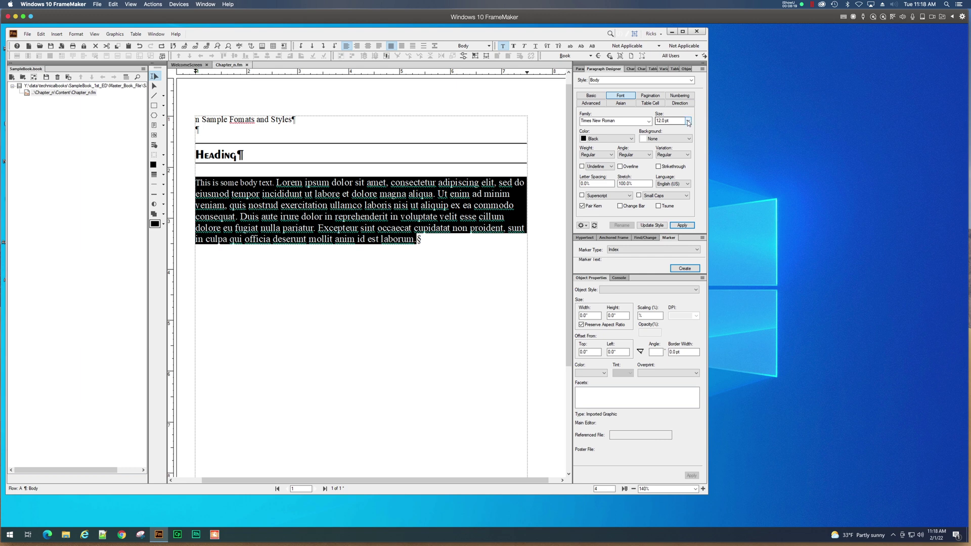
click(687, 122)
click(690, 121)
click(682, 226)
click(429, 274)
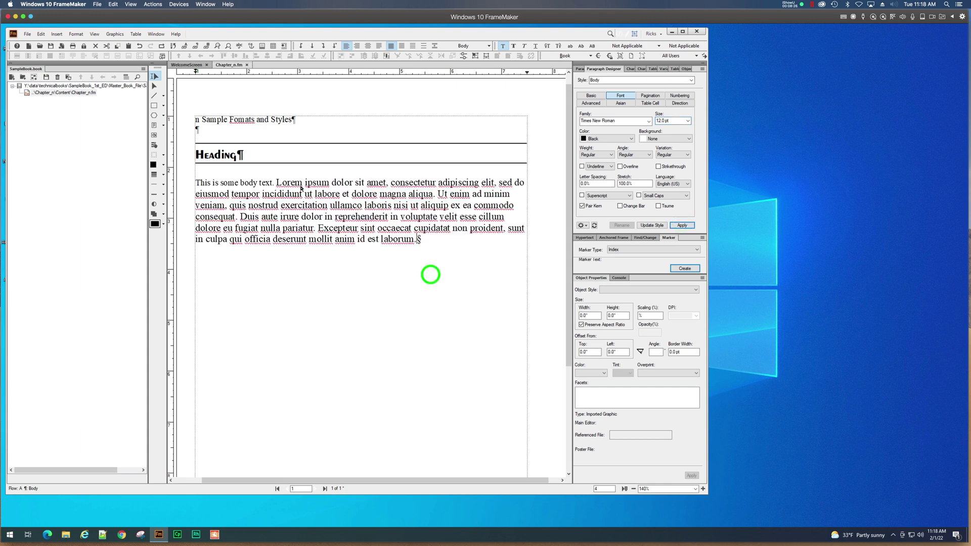
Set the whole body paragraph's font family to Times New Roman, apply it and update the Body style
click(260, 183)
click(326, 182)
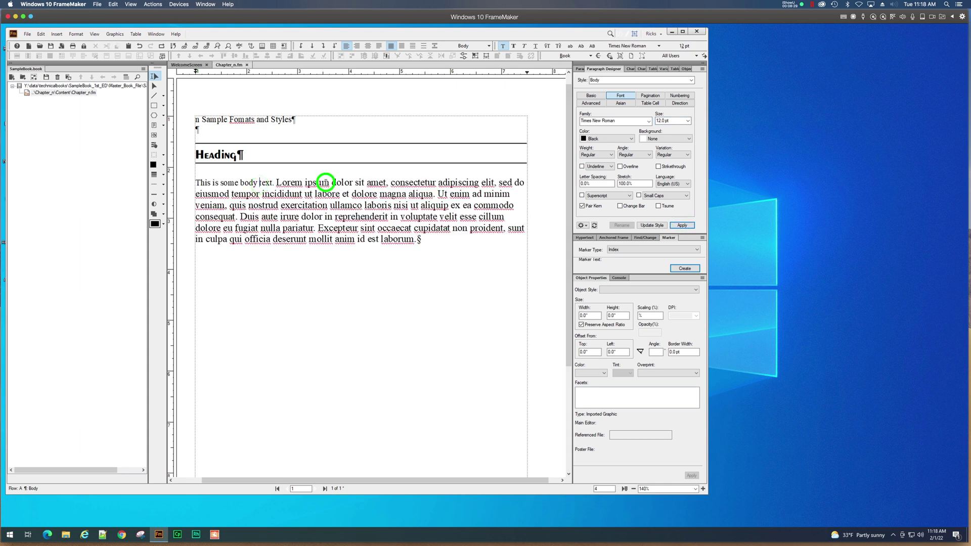
click(242, 182)
drag(195, 185, 418, 219)
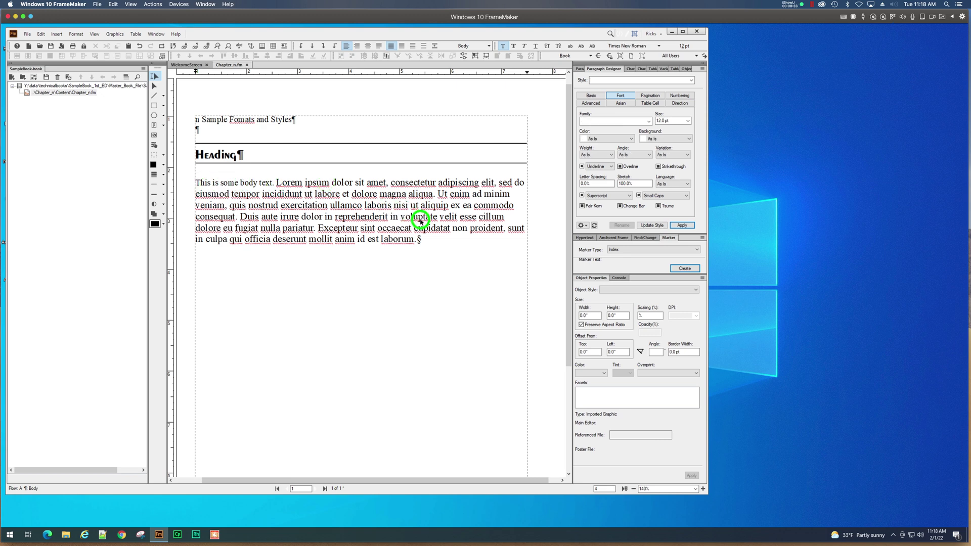
click(258, 188)
drag(195, 183, 442, 238)
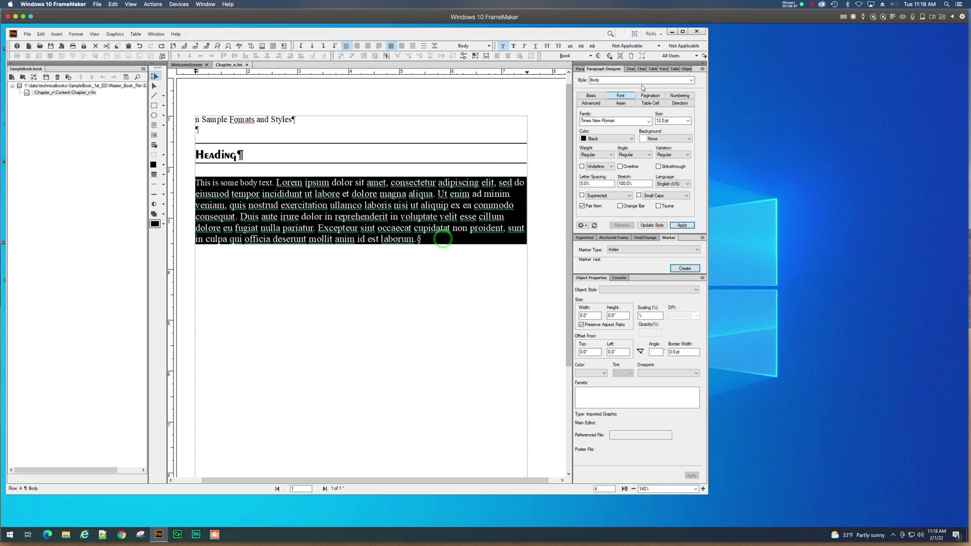
click(647, 121)
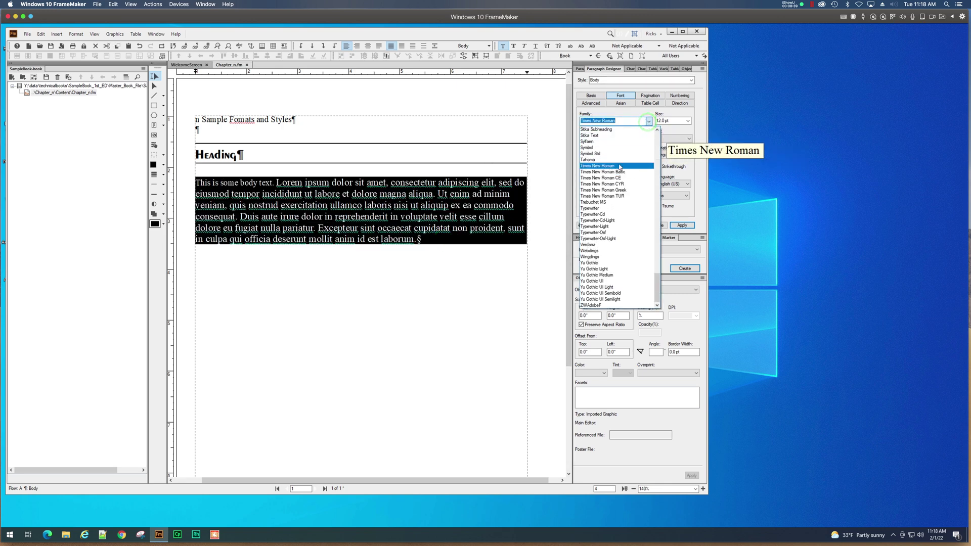
click(619, 165)
click(679, 225)
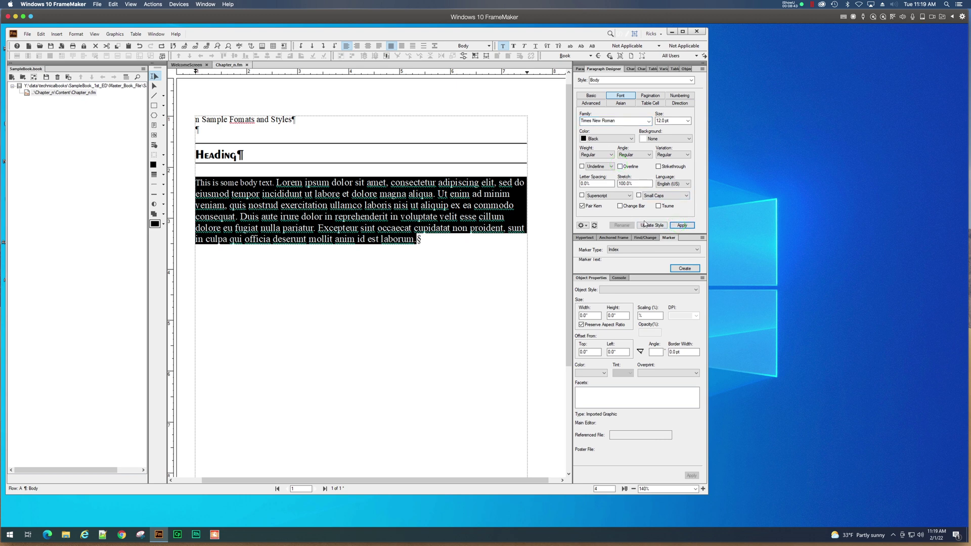
click(654, 225)
Leave an empty paragraph after the body text and add the line "Subheading1"
click(428, 242)
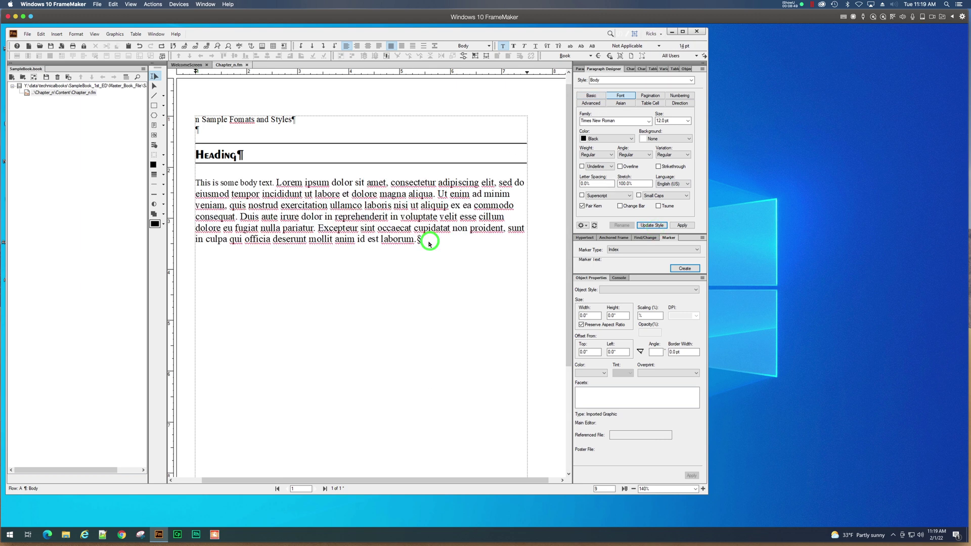
key(Return)
key(Return)
text(Subheading 1)
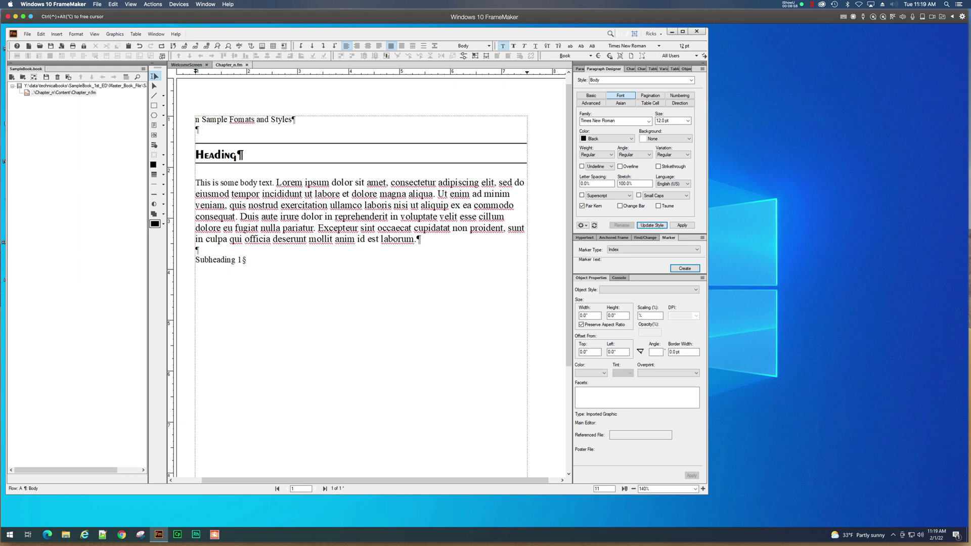
key(BackSpace)
text(1)
Add the lines "Subheading2" and "Subheading3" below Subheading1, separated by empty paragraphs
key(Return)
key(Return)
text(Subheading2)
key(Return)
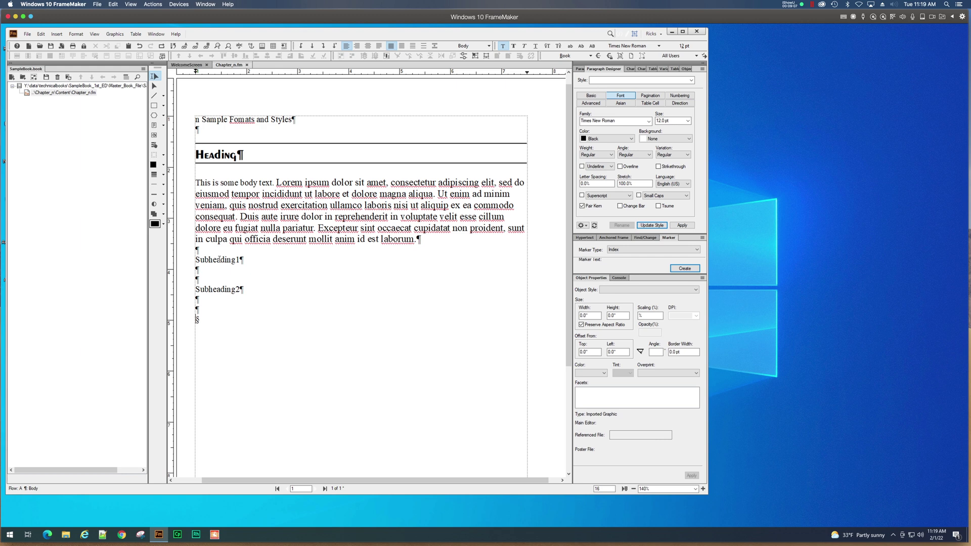
text(Subheading)
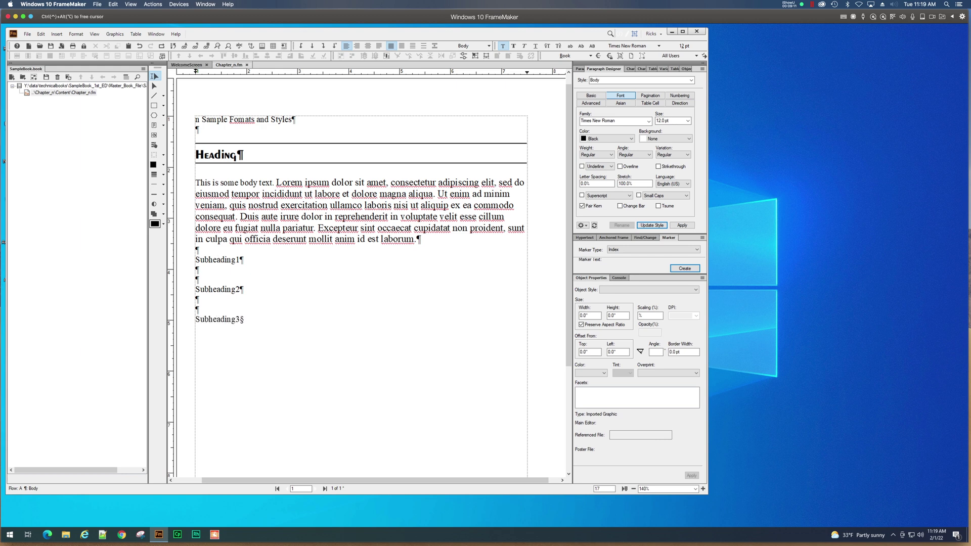
text(3)
key(Return)
key(Return)
Insert several empty paragraphs between the body text and Subheading1
click(196, 259)
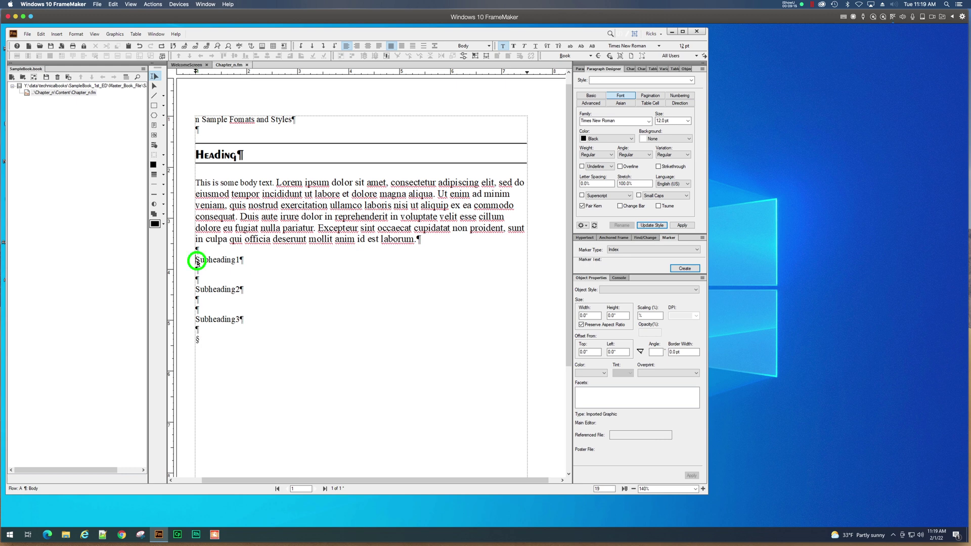
key(Return)
key(Return)
key(Return)
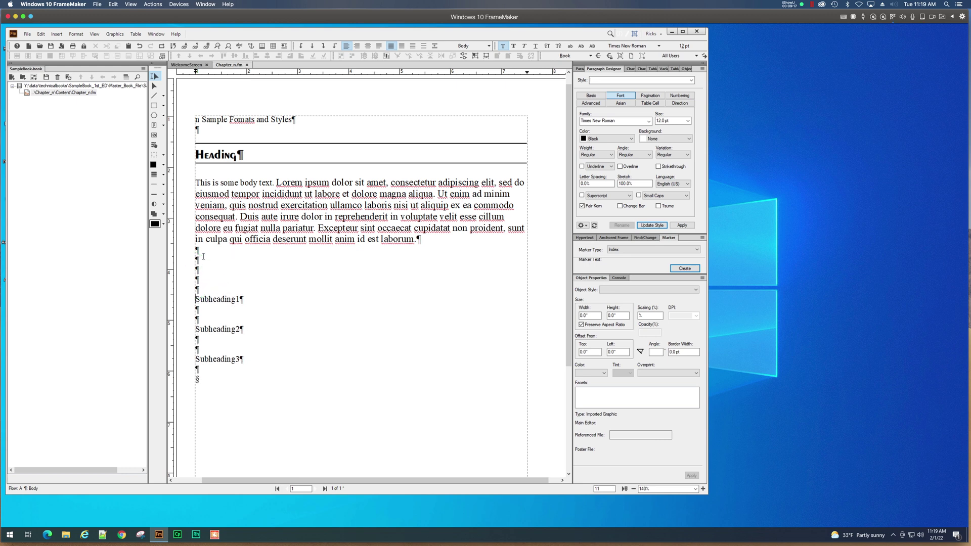
key(Return)
click(201, 262)
key(Return)
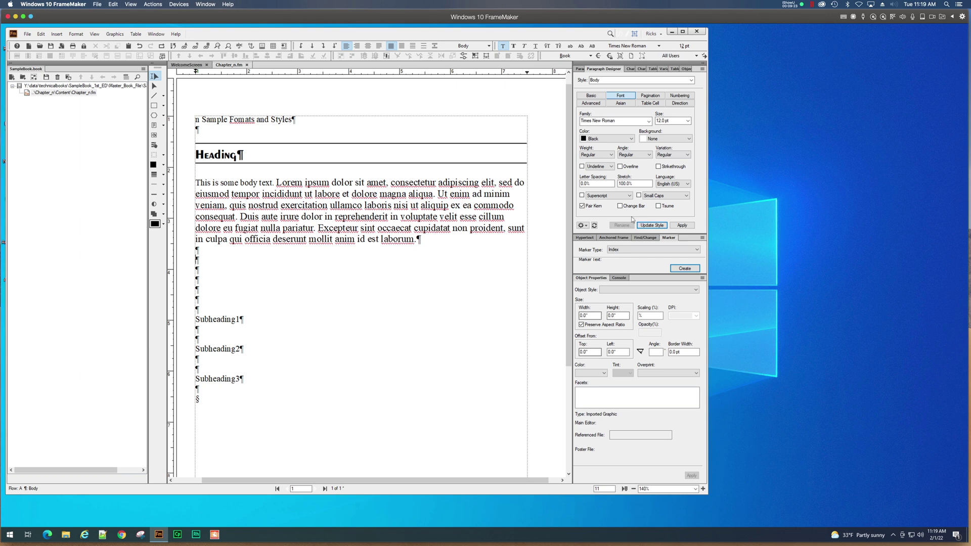
Insert a left-aligned, floating anchored frame 6.5" wide below the current line and stretch it to about 2.9" high
click(613, 238)
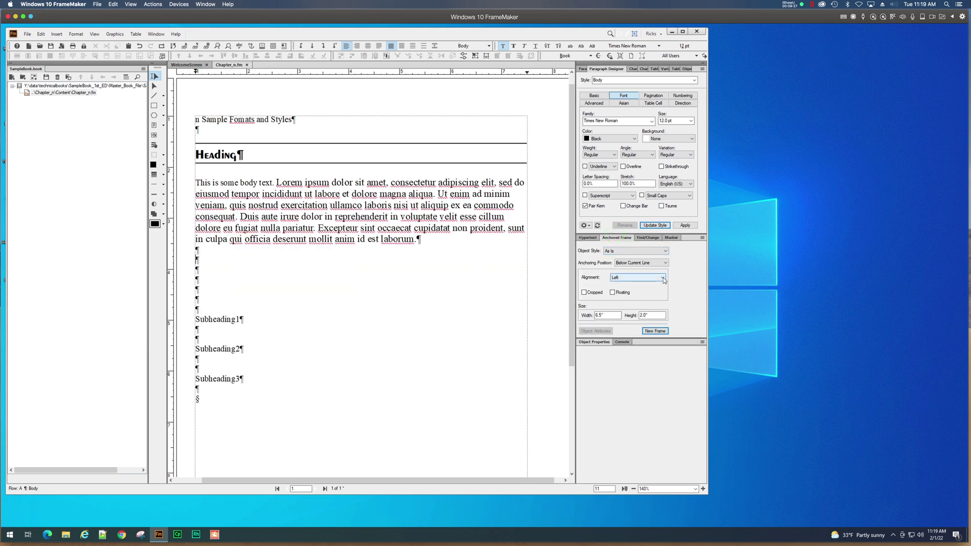
click(663, 278)
click(662, 278)
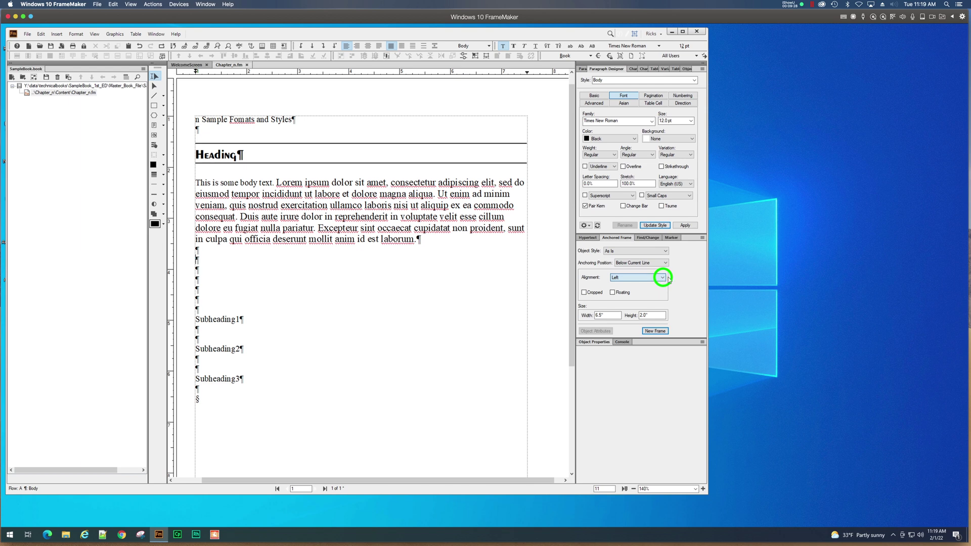
click(613, 293)
click(654, 331)
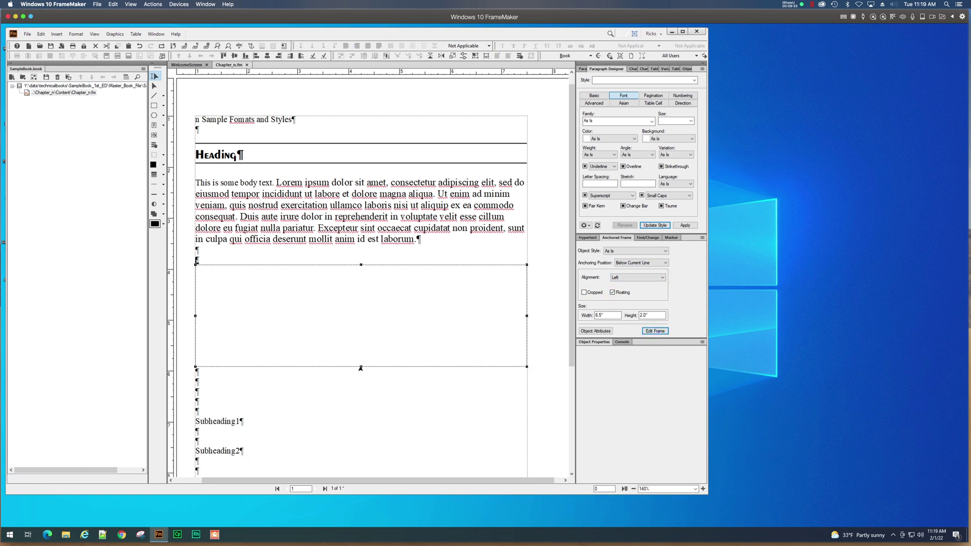
drag(360, 367, 362, 413)
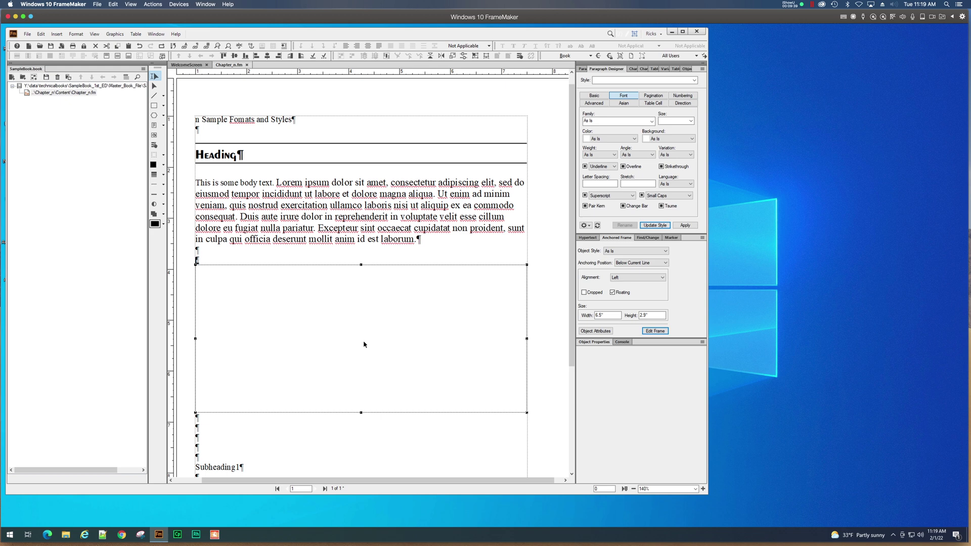
Insert the image Bills_1_v1.jpg from the Chapter_n Figures folder into the anchored frame
click(57, 34)
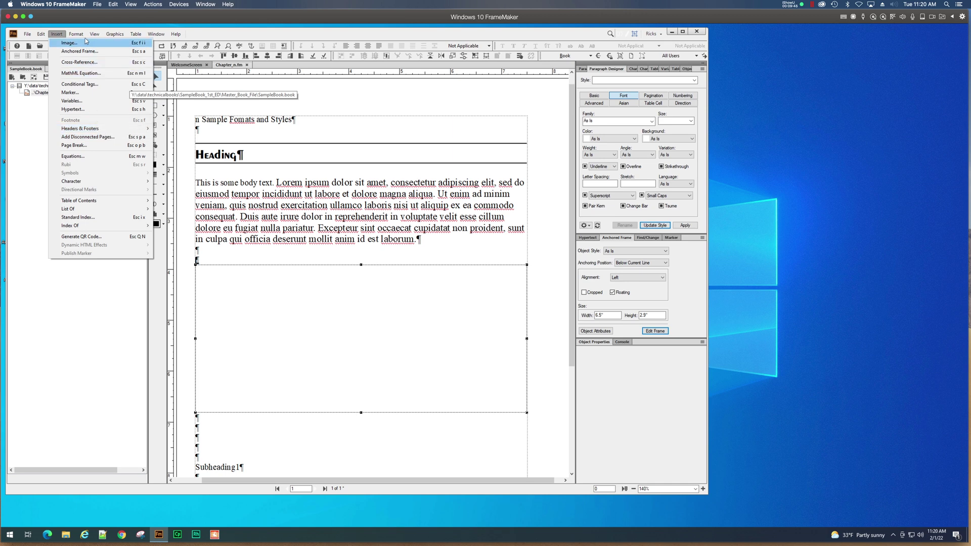
click(69, 39)
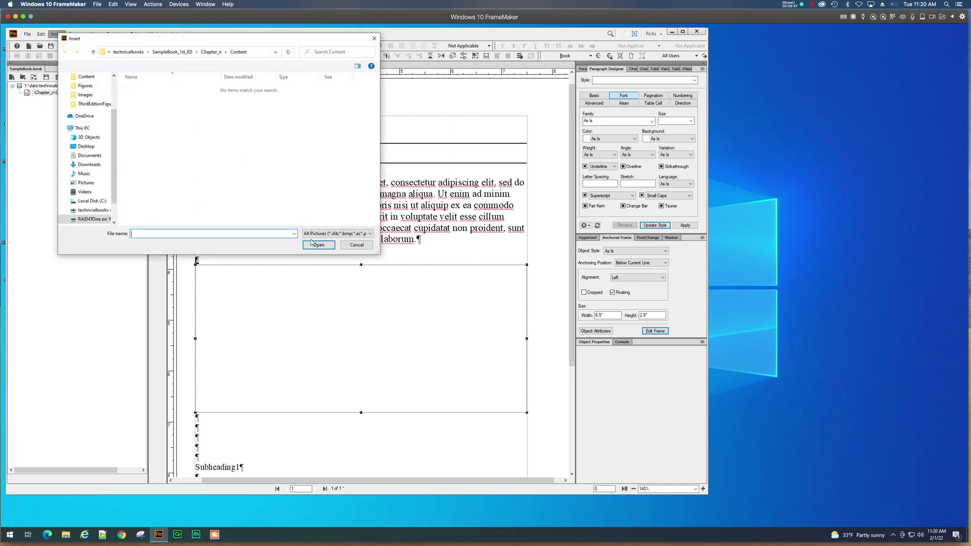
click(215, 52)
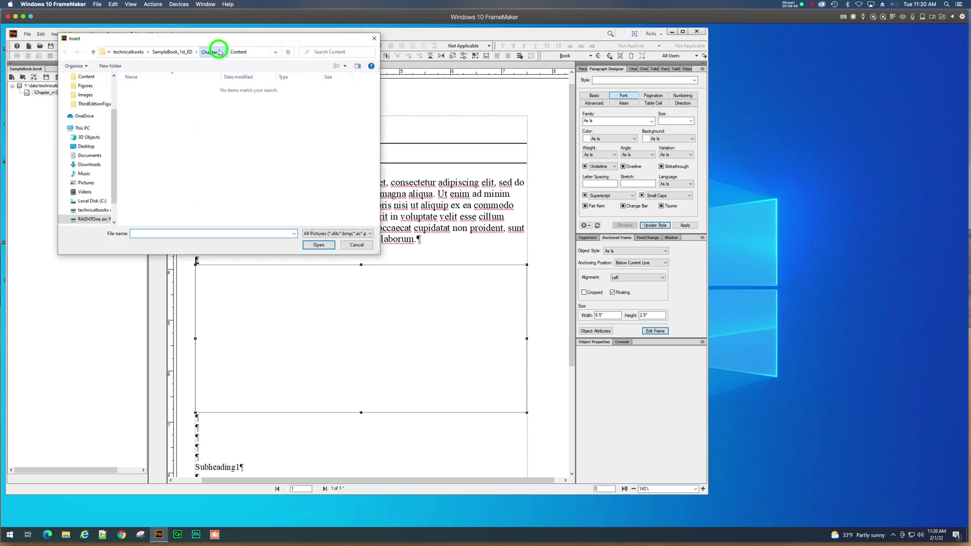
click(138, 98)
click(138, 98)
click(135, 87)
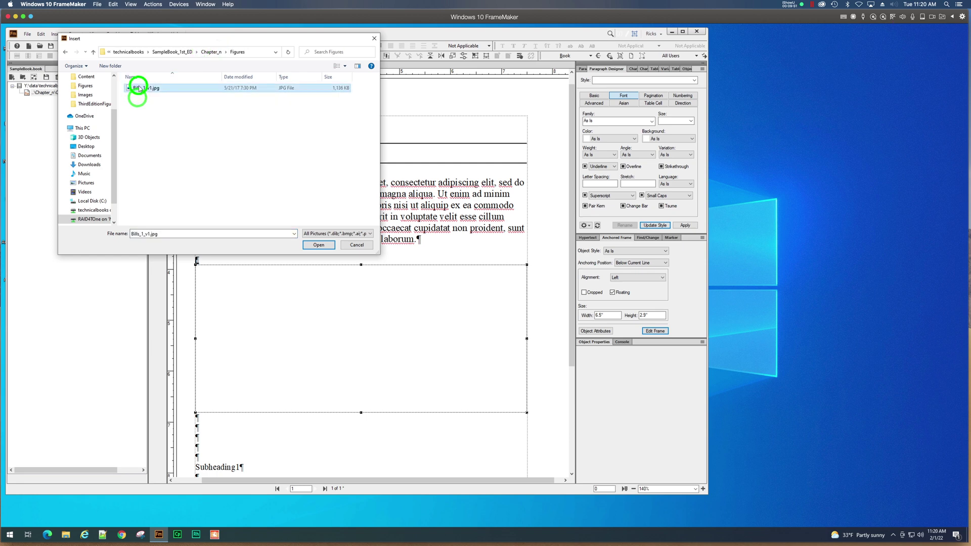
click(319, 245)
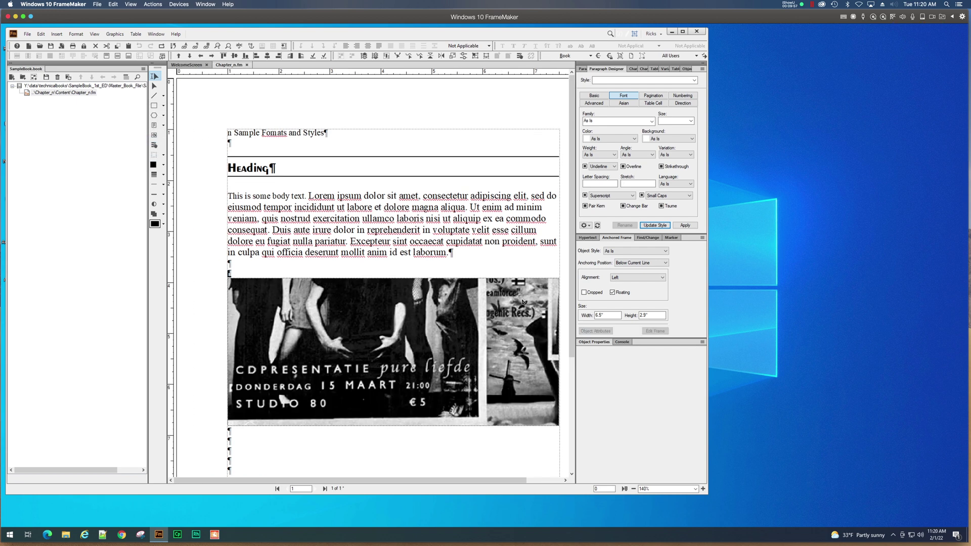
Set the image's top and left offsets to 0 and its width to 5", preserving the aspect ratio
click(598, 343)
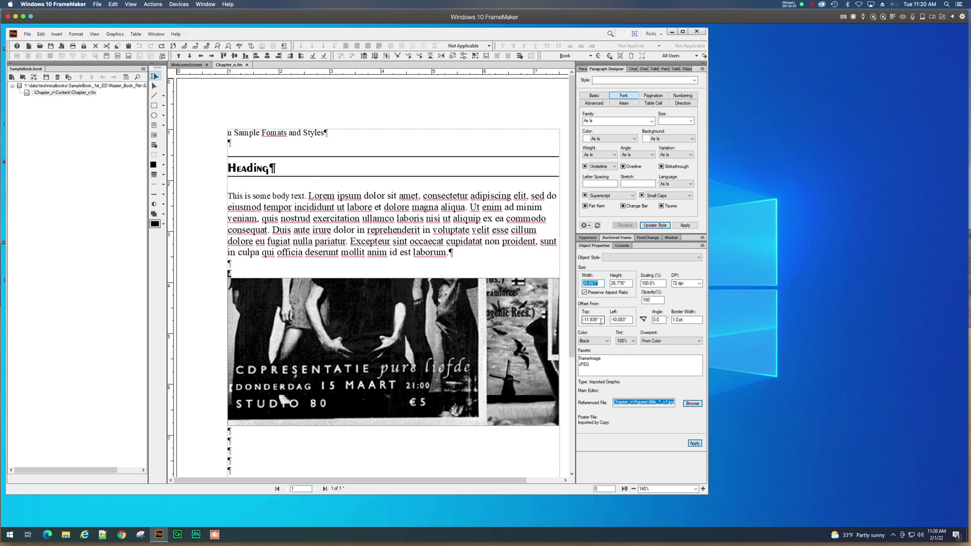
drag(600, 320, 572, 322)
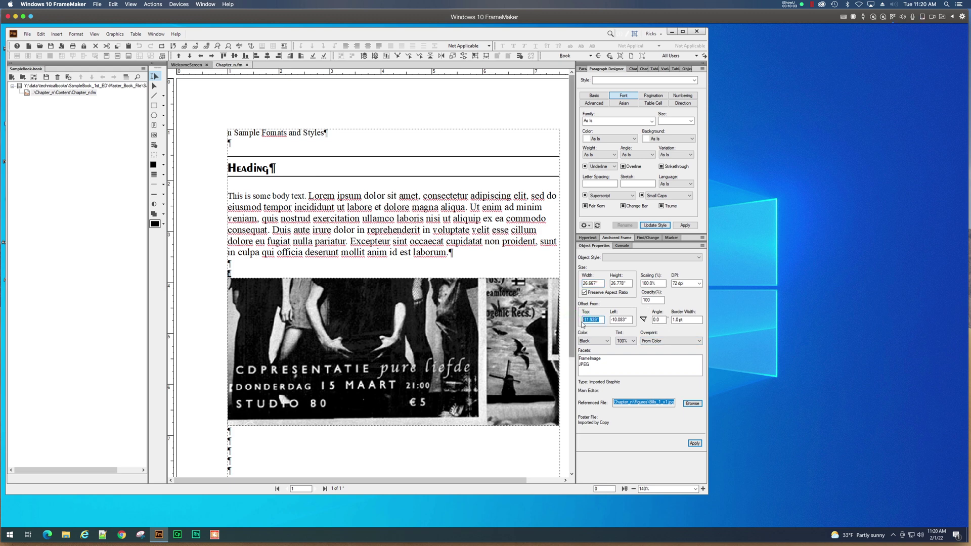
text(0)
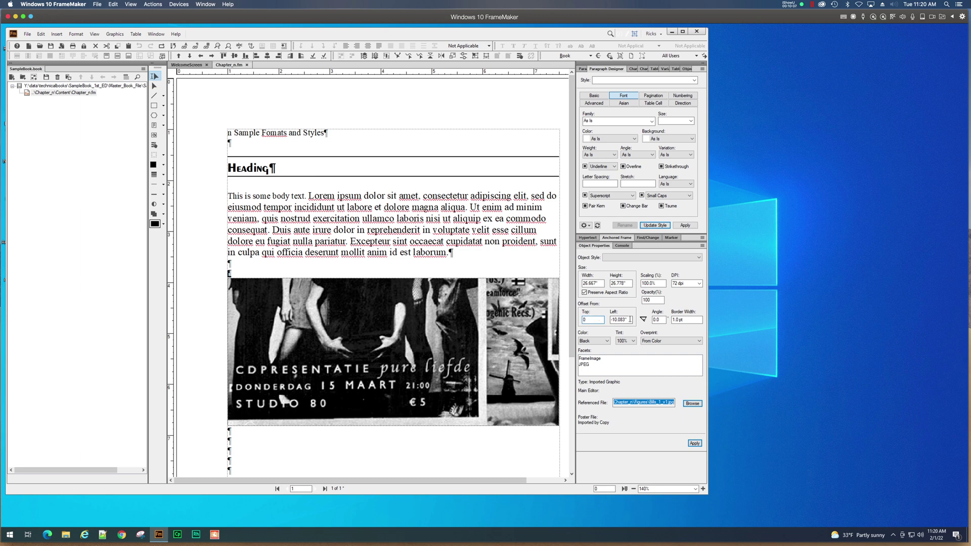
drag(629, 320, 609, 320)
text(0)
drag(603, 283, 579, 283)
text(5)
click(694, 443)
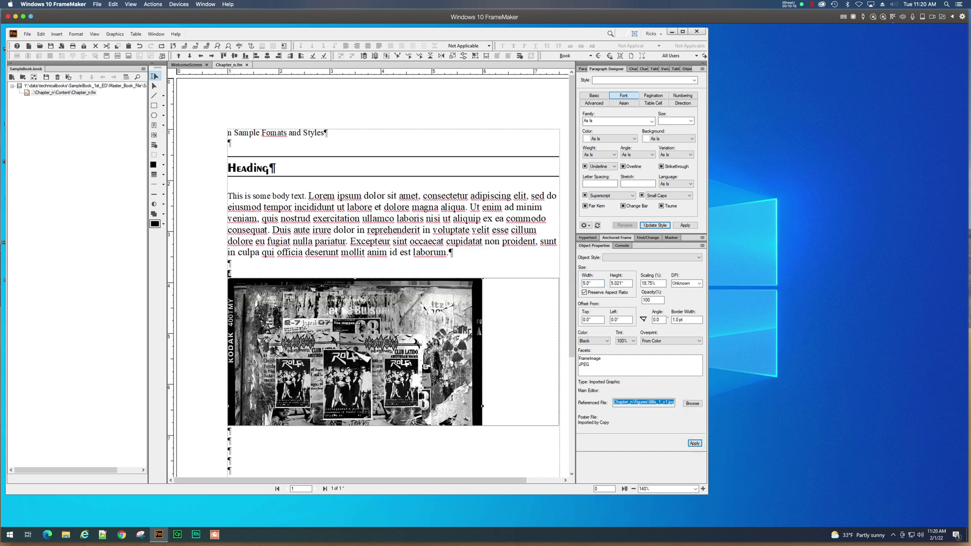
Extend the anchored frame downward to show more of the image, and move the image to about 0.104" from its top and 0.863" from its left
scroll(532, 415, down, 1)
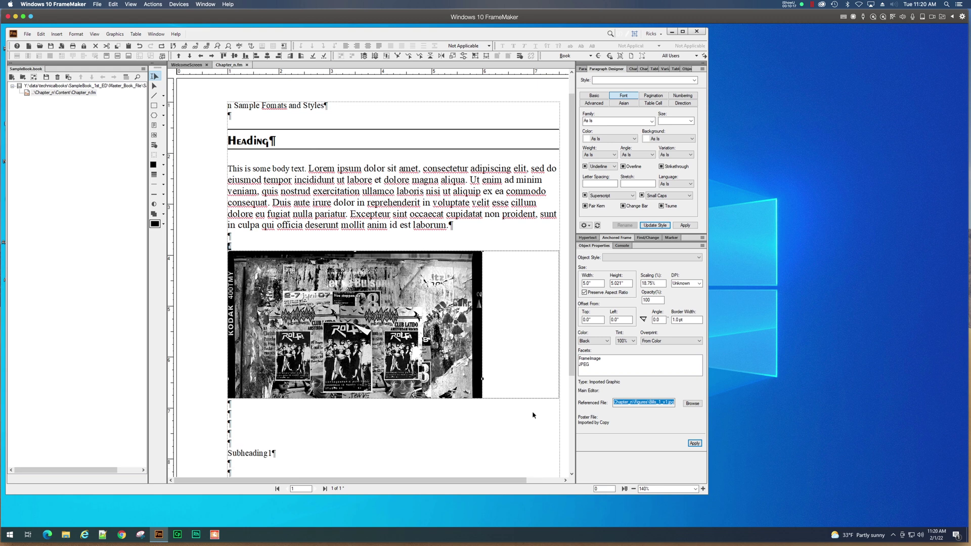
scroll(532, 416, down, 1)
click(502, 372)
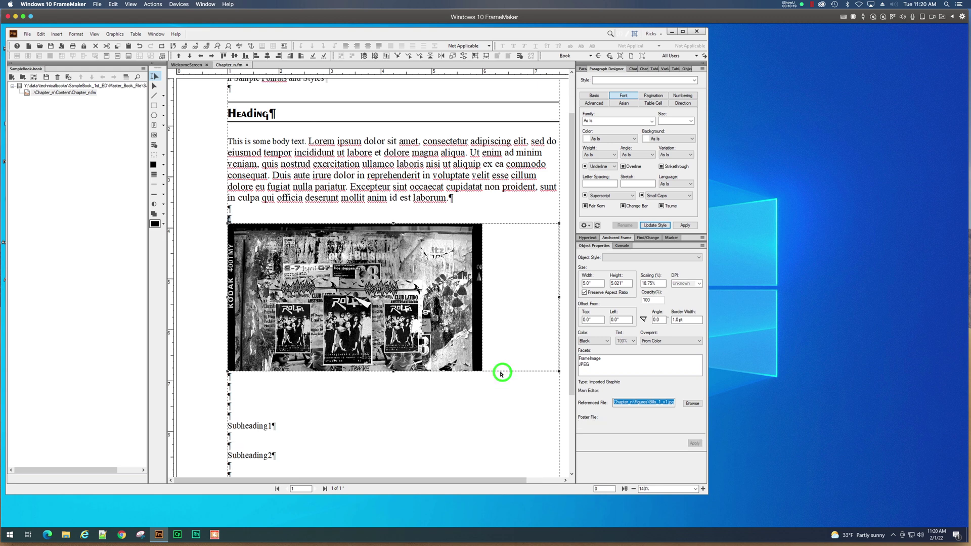
drag(392, 373, 398, 437)
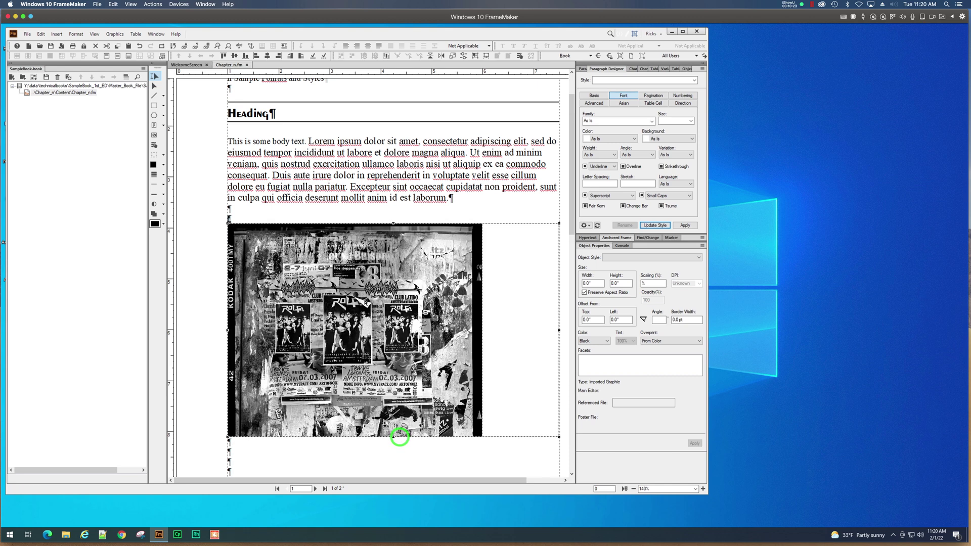
click(422, 317)
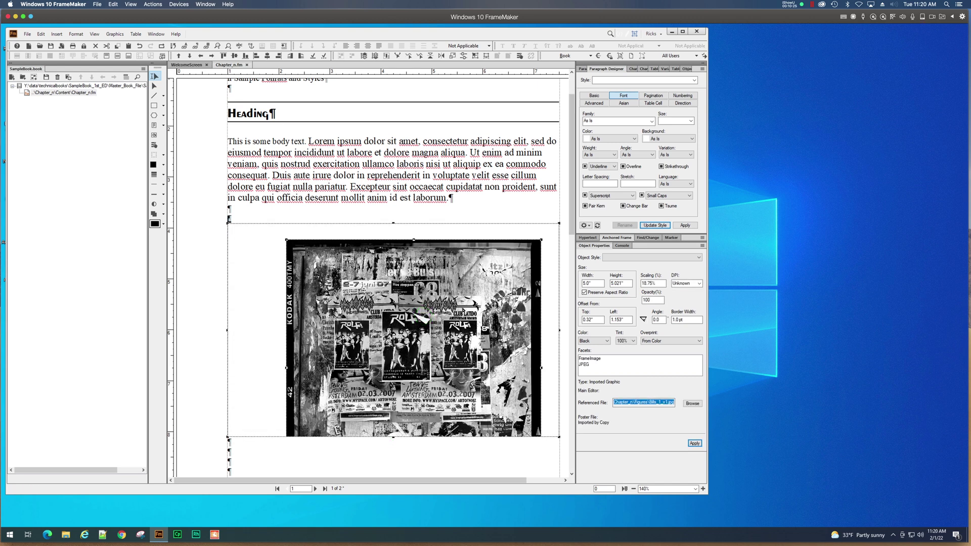
drag(457, 312, 443, 302)
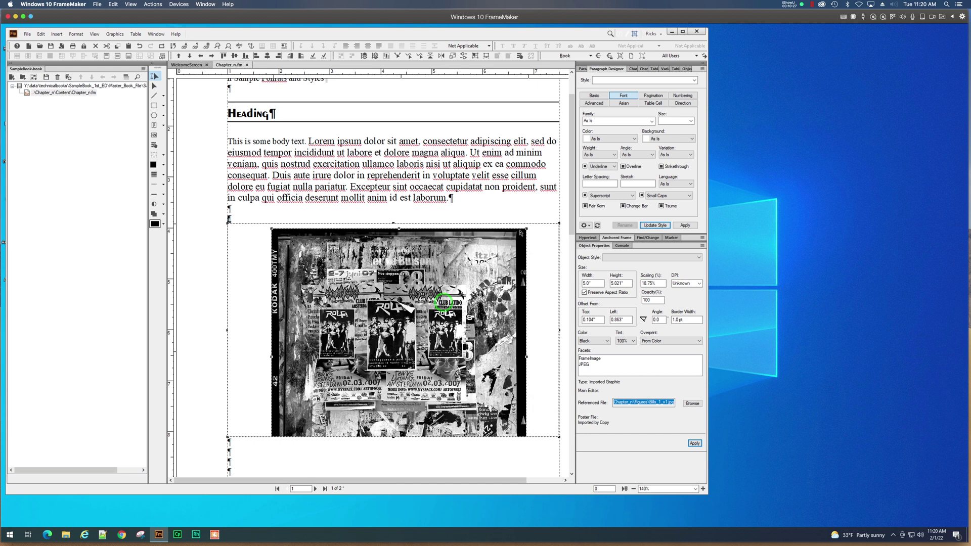
Scale the image down to about 3.185" wide by 3.823" high and center it horizontally in the anchored frame
drag(523, 230, 406, 282)
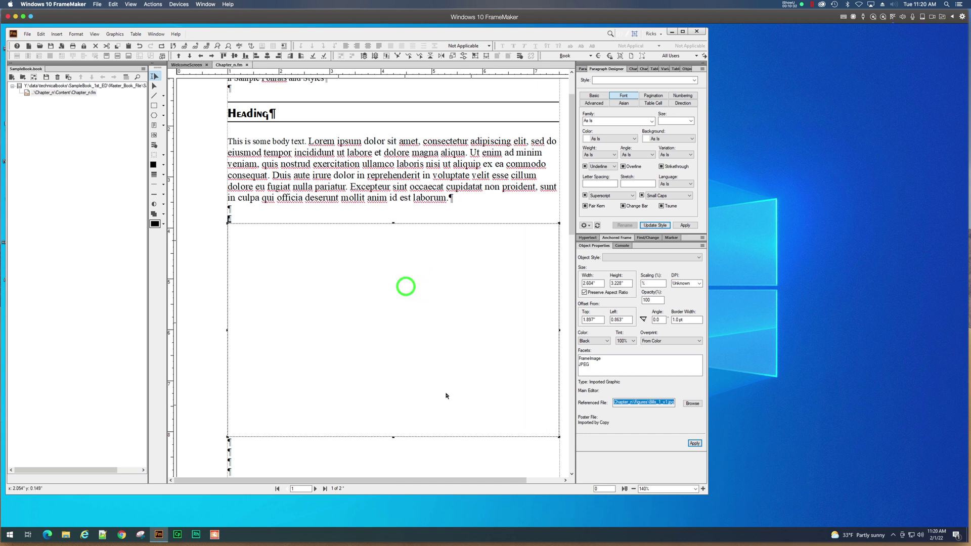
drag(465, 396, 494, 427)
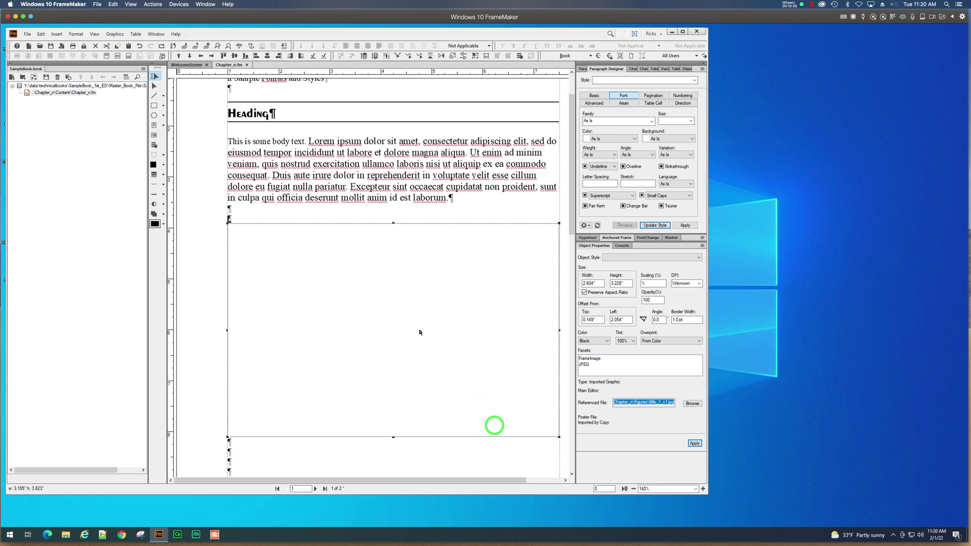
drag(438, 330, 419, 325)
Extend the bottom edge of the anchored frame slightly downward to leave room for a caption under the image
click(394, 439)
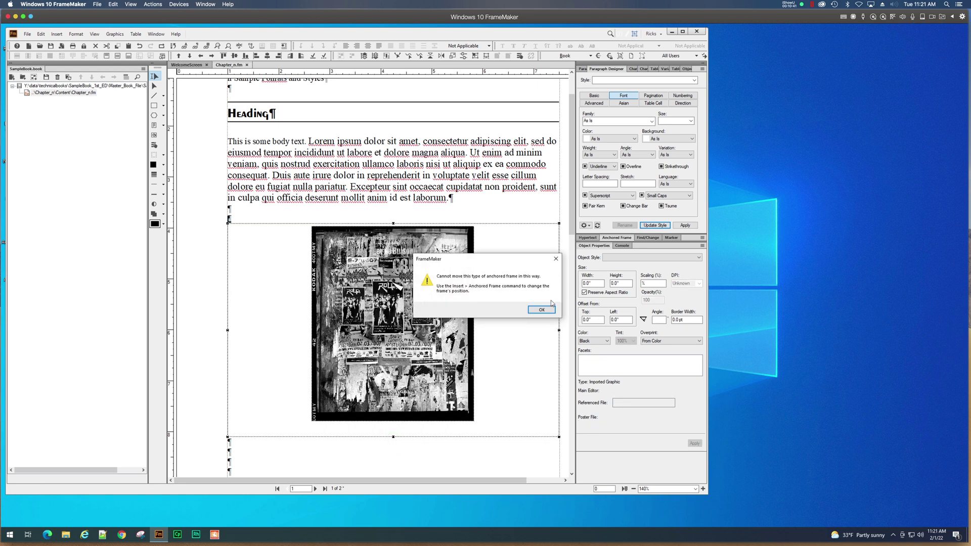
click(541, 310)
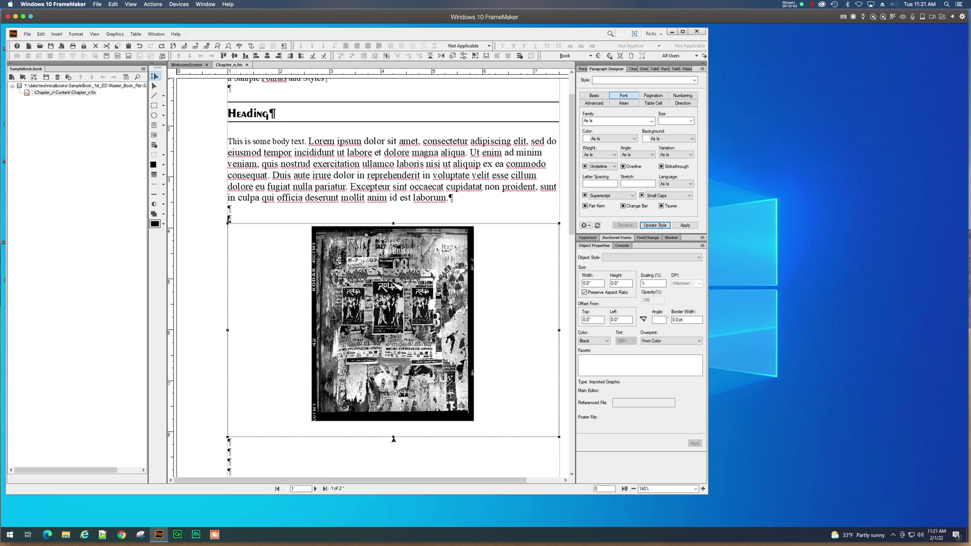
drag(393, 438, 393, 445)
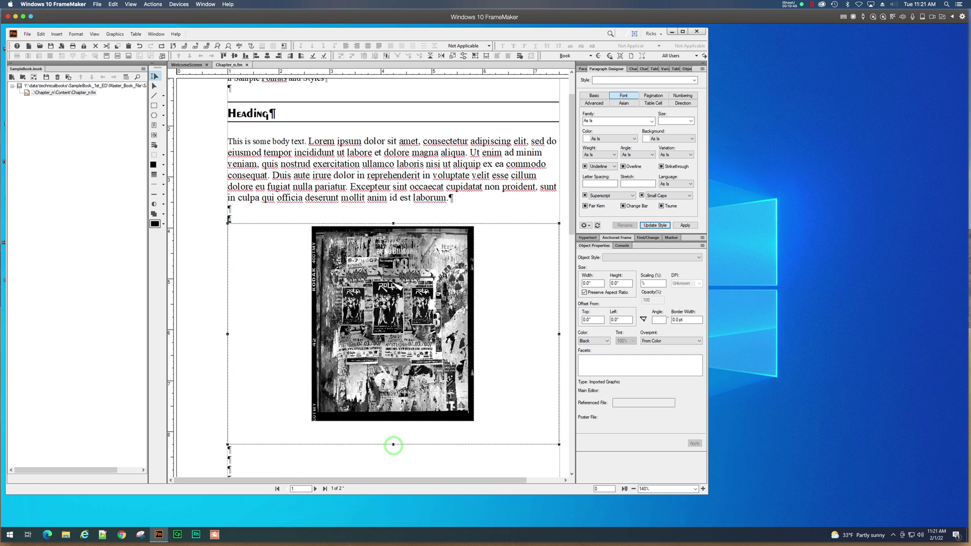
Draw a text frame directly beneath the image inside the anchored frame, about 3.18" wide and 0.25" high
scroll(393, 445, down, 1)
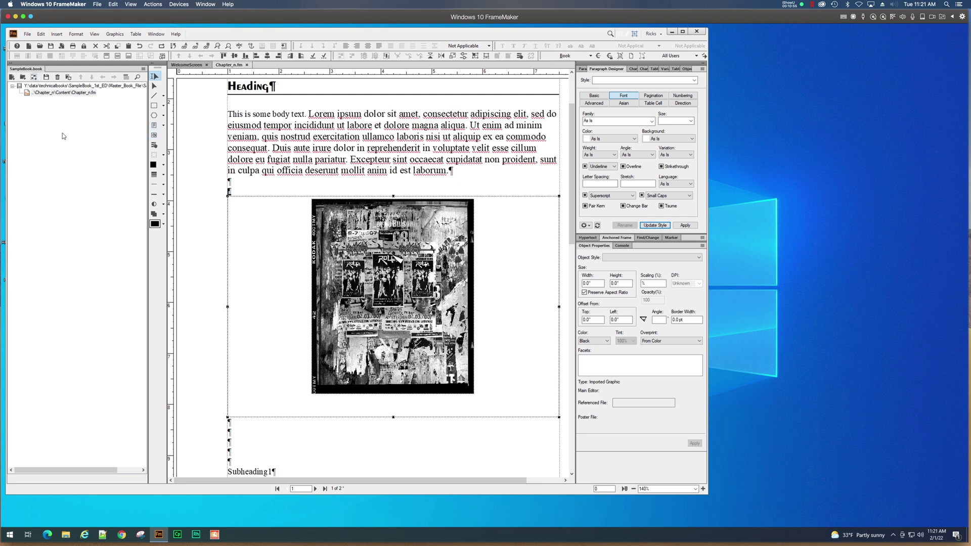
click(153, 125)
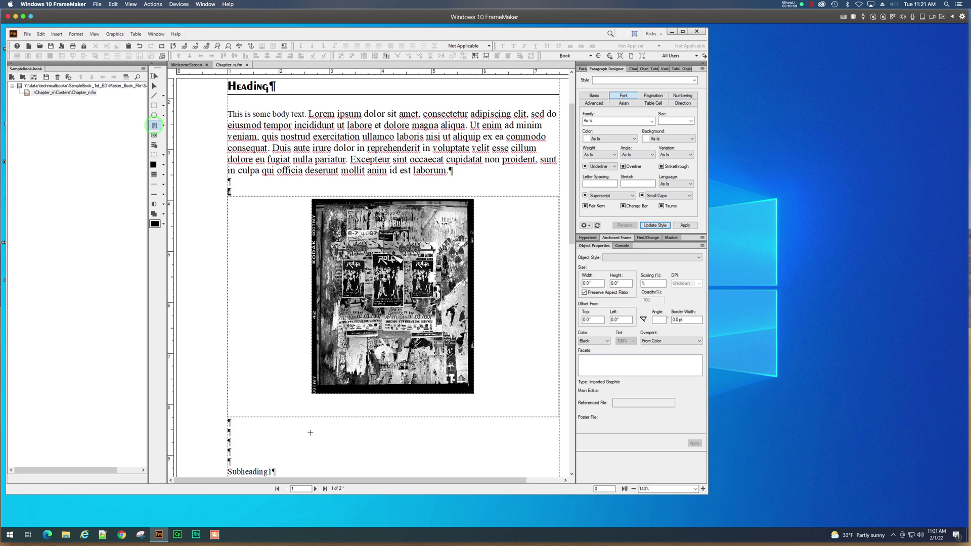
drag(312, 398, 474, 410)
click(457, 291)
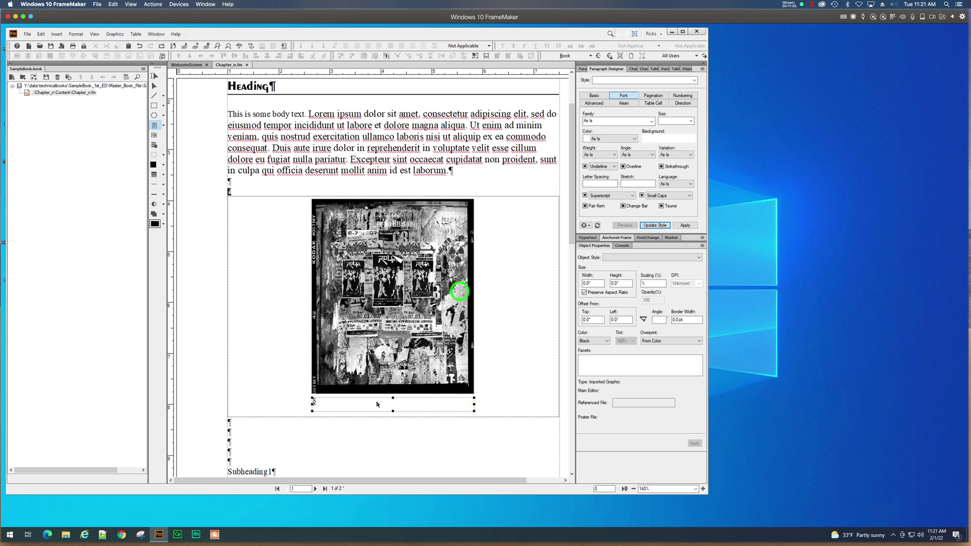
Enter the caption "Figure 1— Sample Figure" in the text frame beneath the image
click(373, 406)
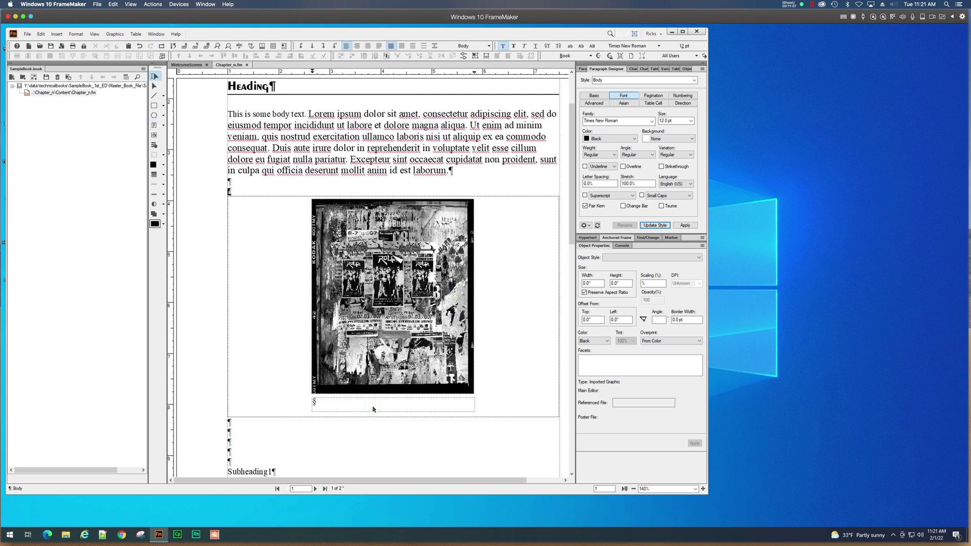
text(Figure 1)
click(346, 405)
text(Sample Figure)
Create a paragraph style named Figure_Caption from the caption line and check for it in the paragraph catalog
click(367, 401)
click(615, 79)
text(Figure_)
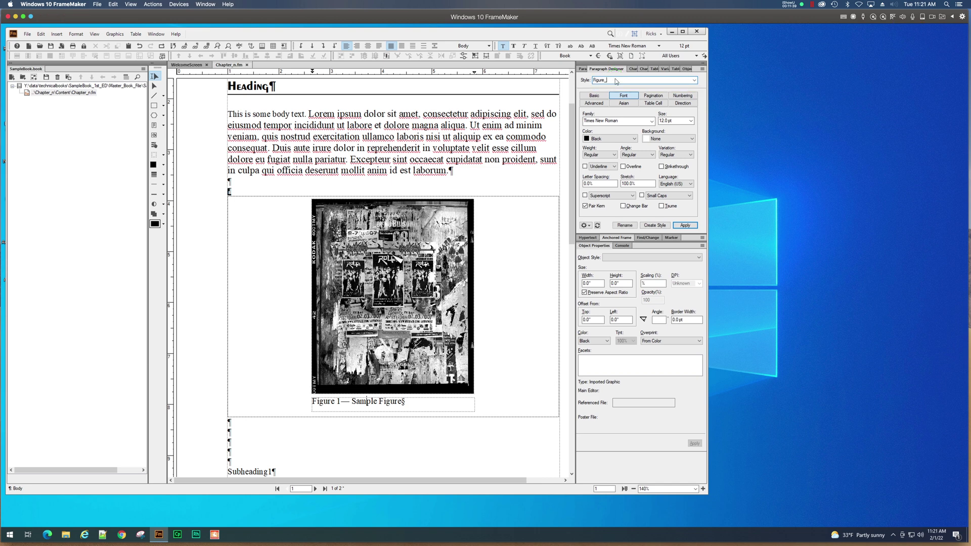
text(aption)
click(656, 226)
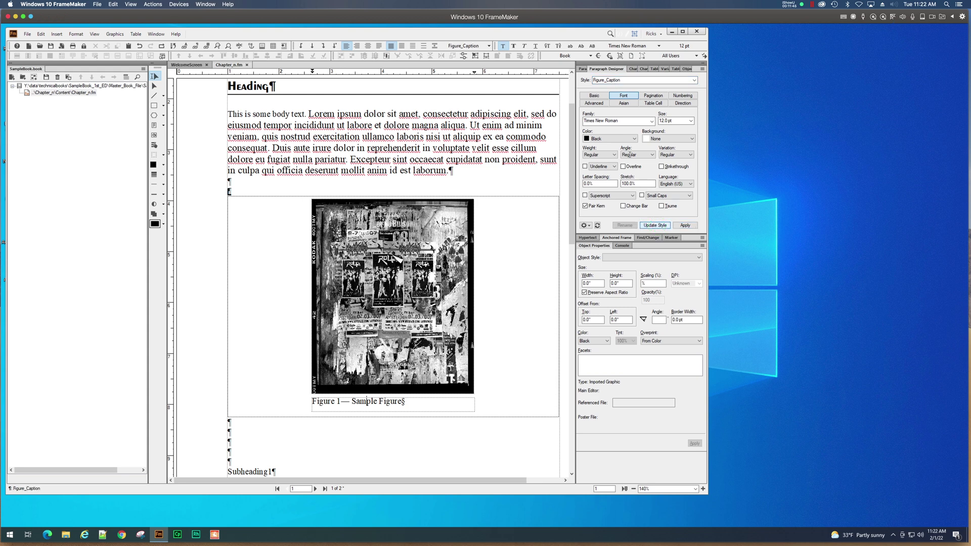
click(582, 69)
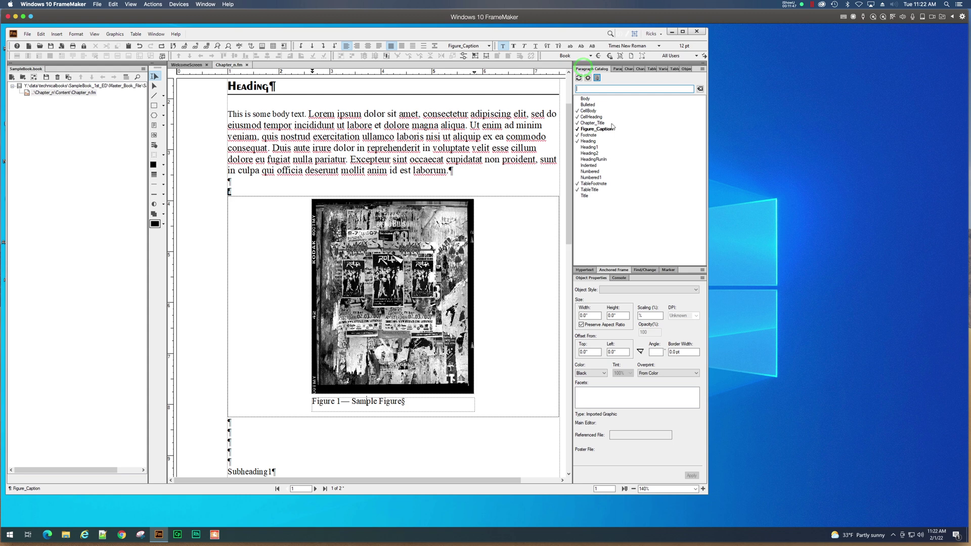
Set the caption's font size to 10 pt and update the Figure_Caption style with it
click(618, 69)
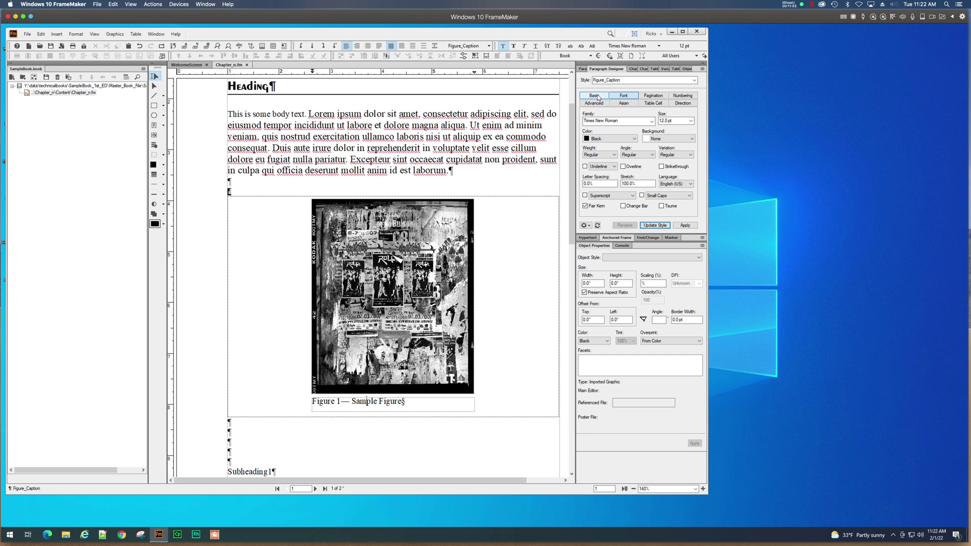
click(691, 121)
click(679, 144)
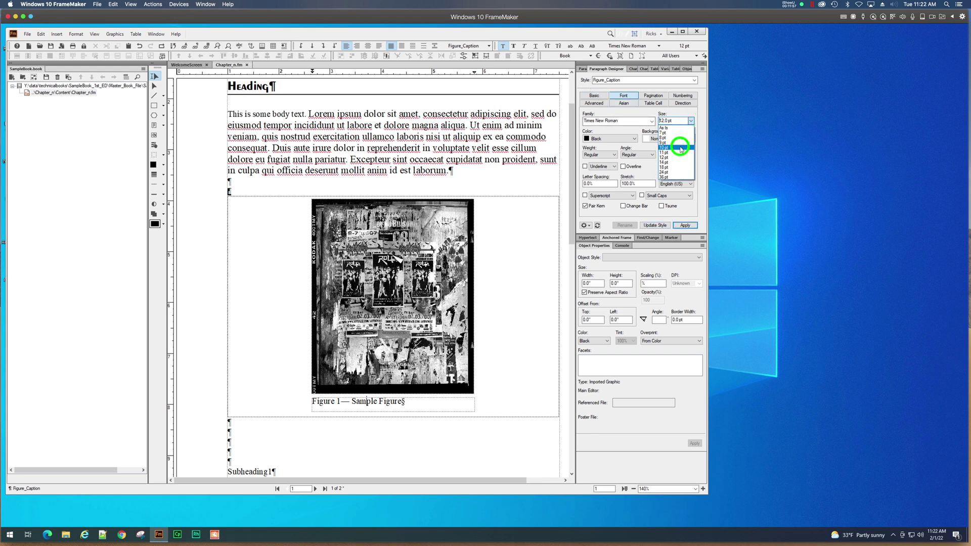
click(685, 224)
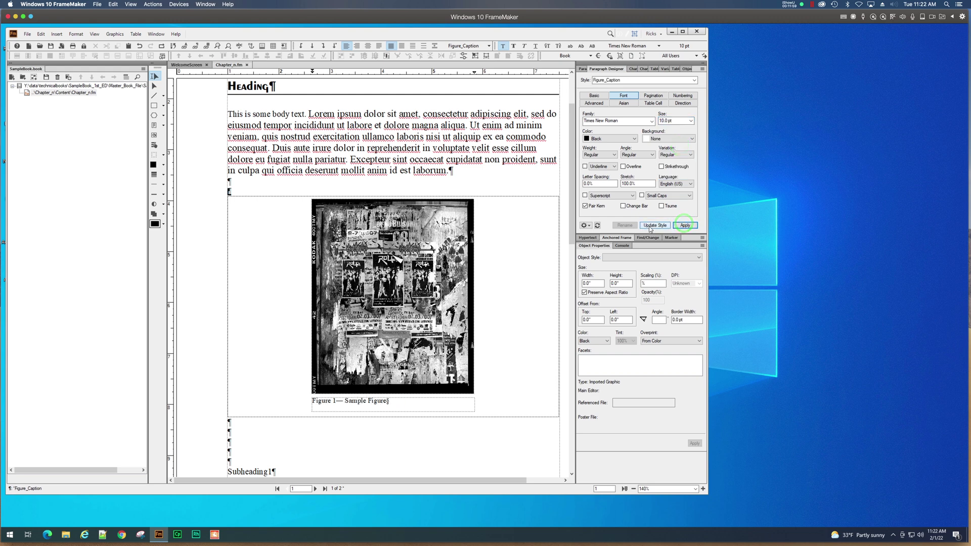
click(650, 227)
Set the caption's paragraph alignment to Center and update the Figure_Caption style with it
click(595, 96)
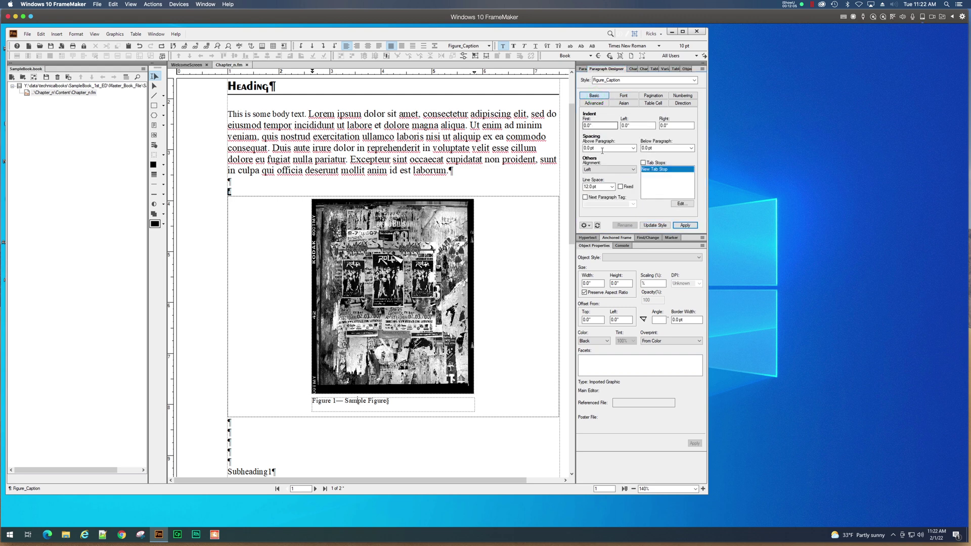
click(623, 169)
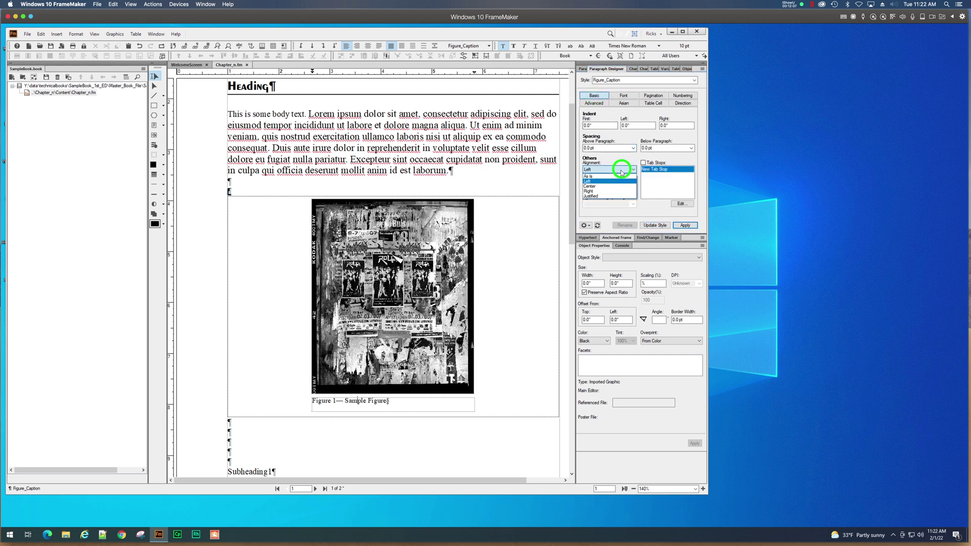
click(610, 188)
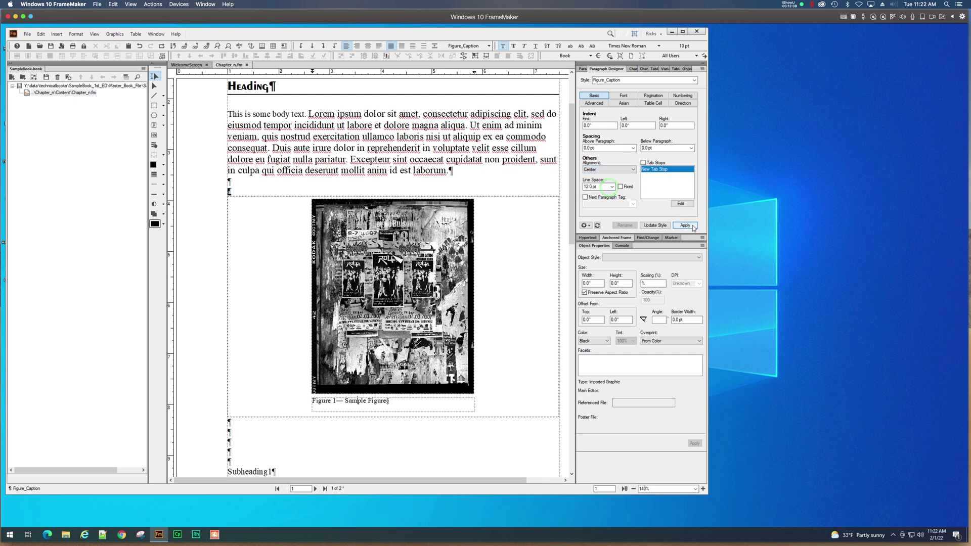
click(692, 225)
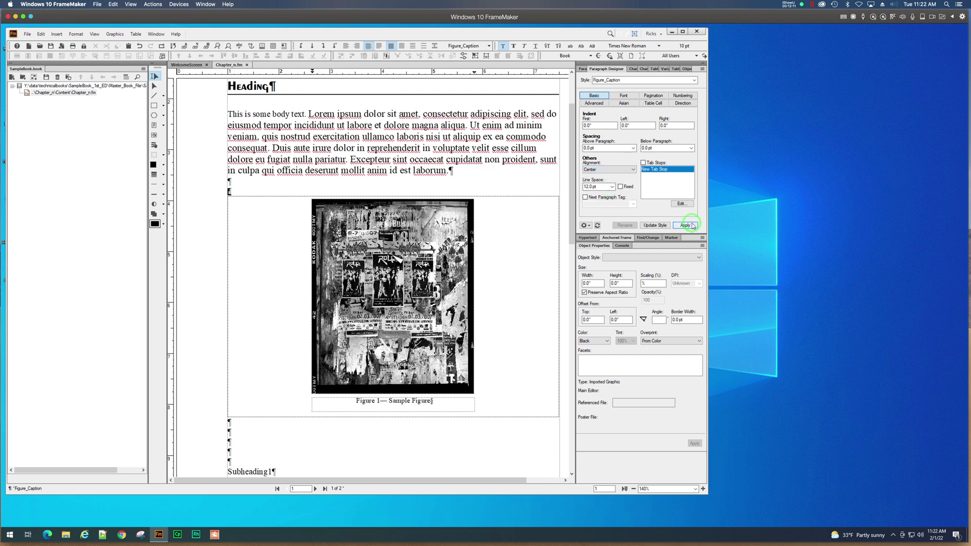
click(660, 225)
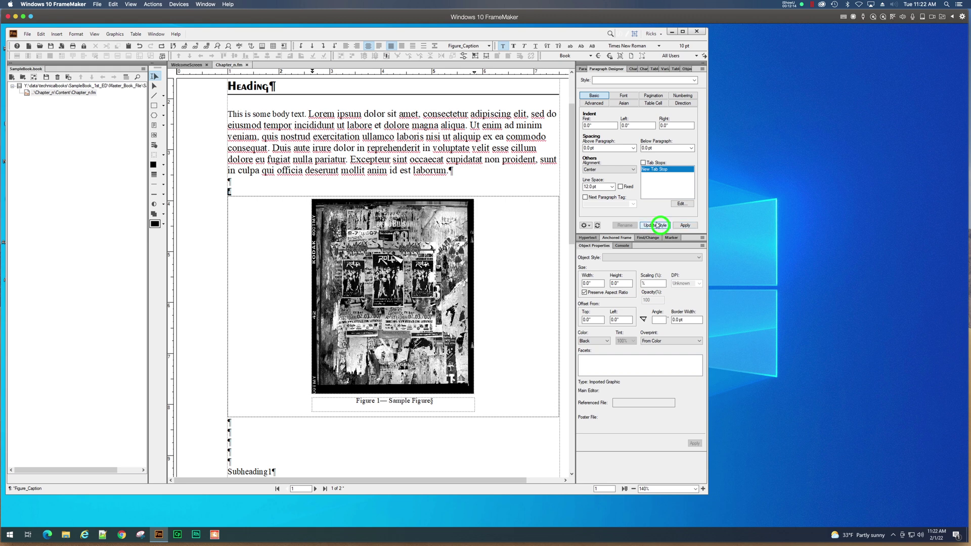
Try to resize the caption's text frame so that it fits tightly beneath the image
click(403, 409)
click(400, 400)
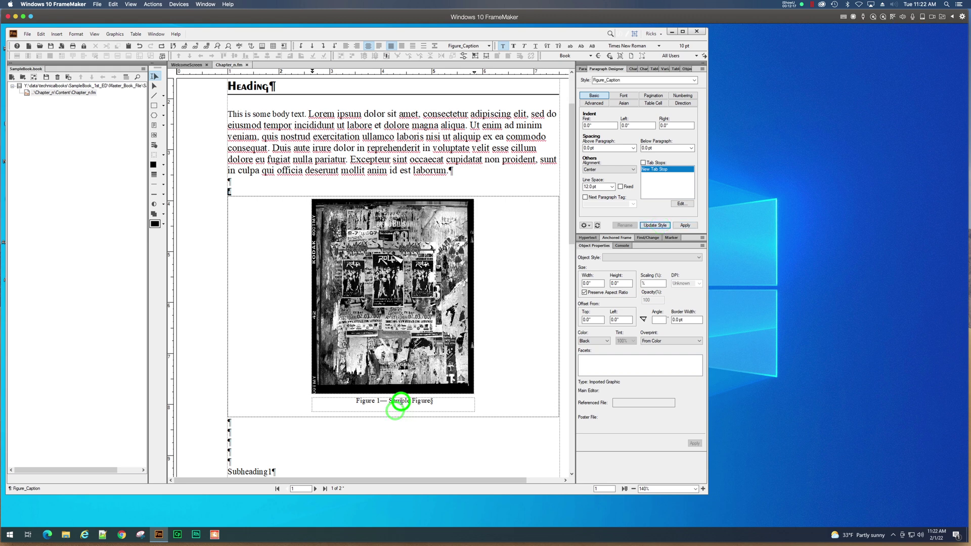
click(154, 84)
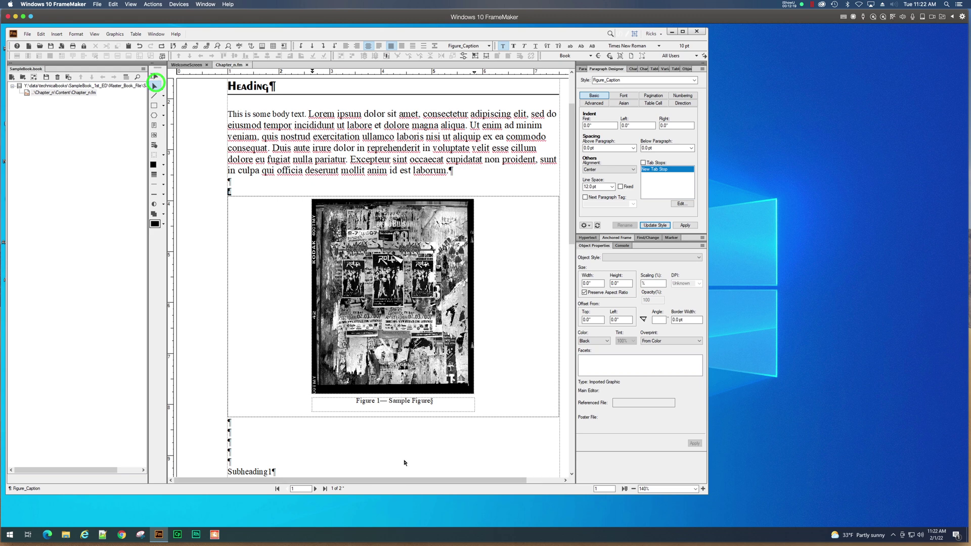
click(404, 411)
click(392, 411)
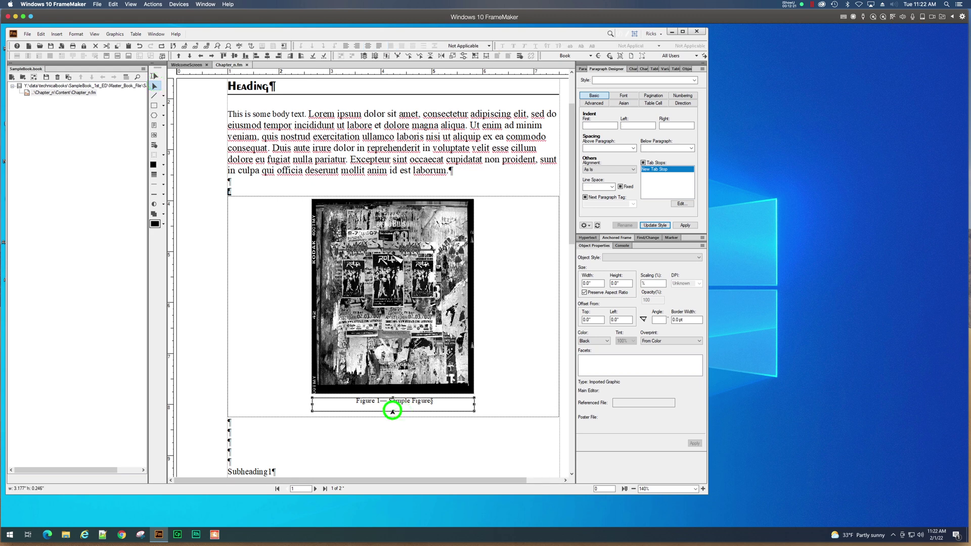
drag(392, 411, 388, 390)
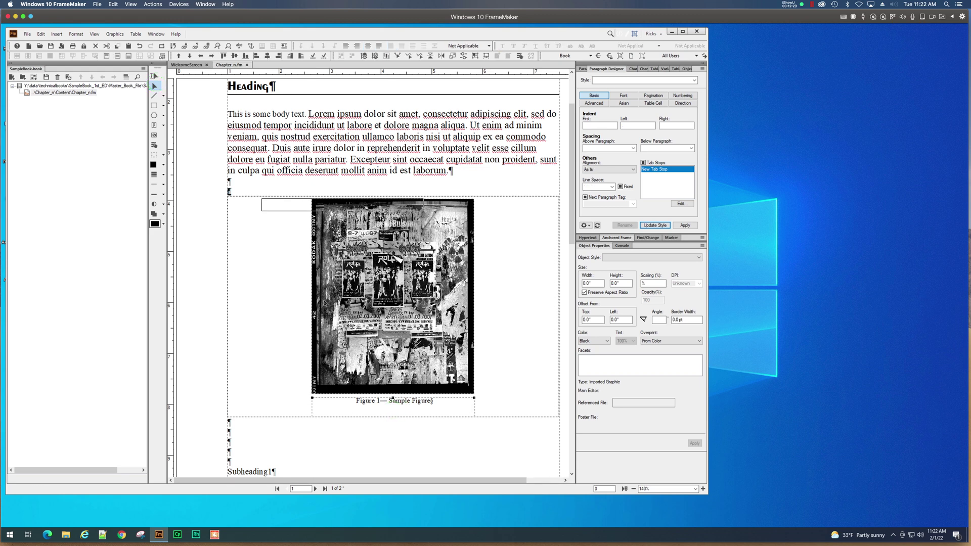
click(494, 399)
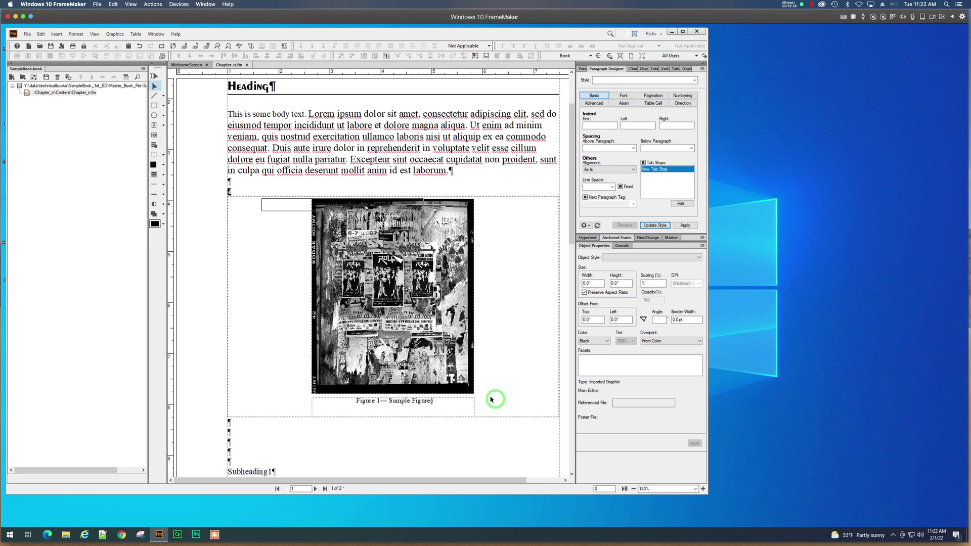
scroll(495, 394, down, 5)
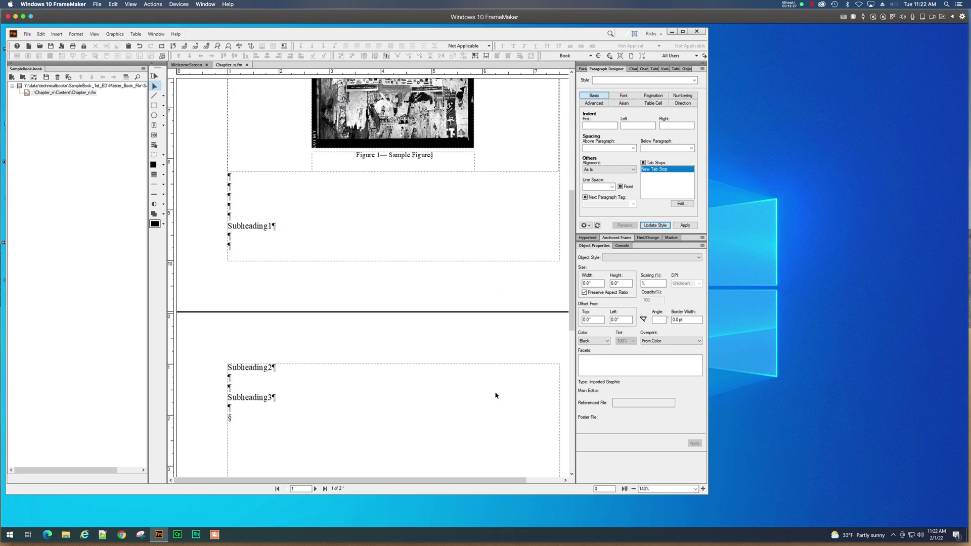
scroll(495, 396, up, 3)
scroll(495, 395, up, 2)
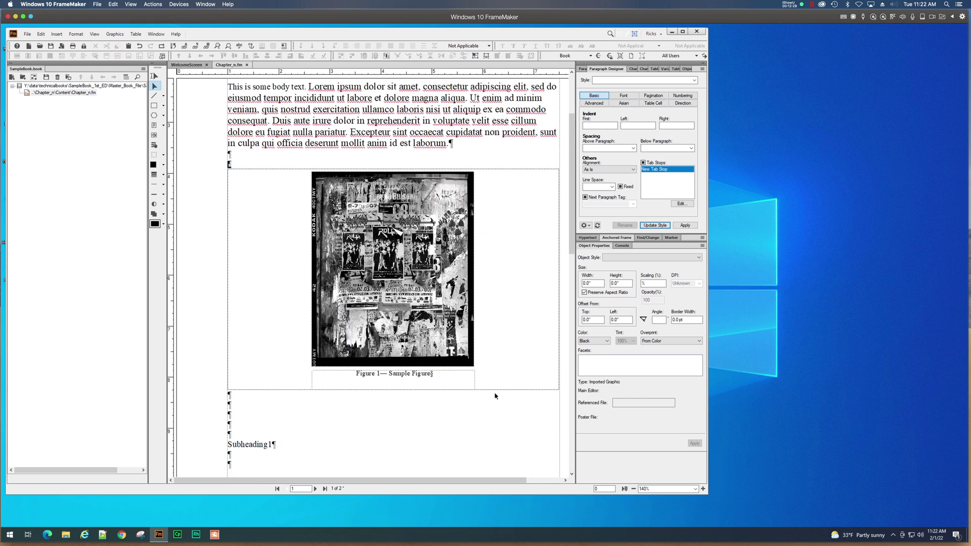
click(392, 379)
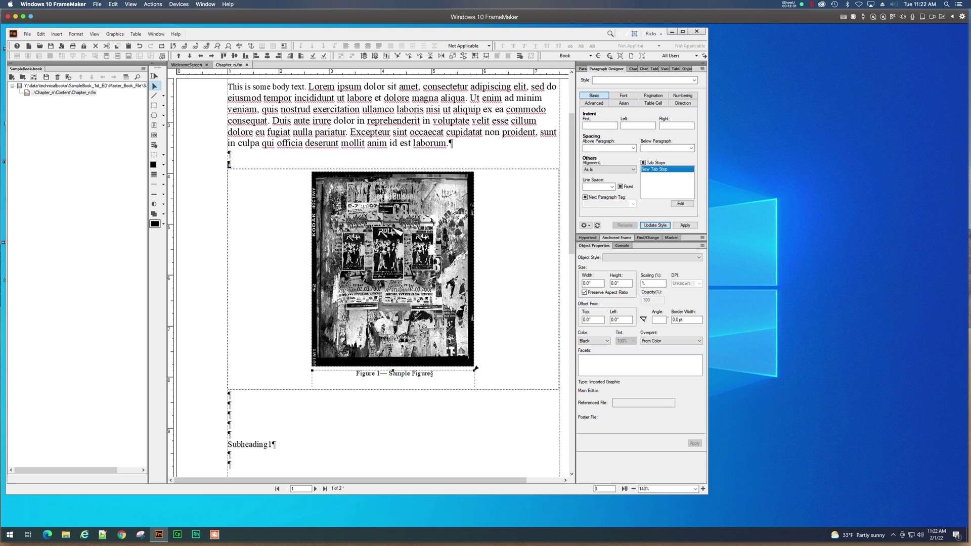
drag(475, 369, 423, 377)
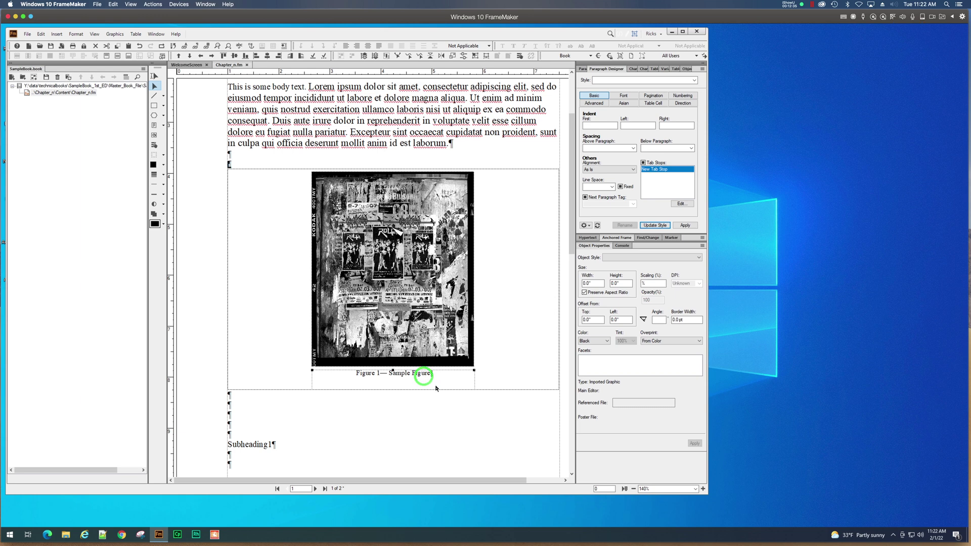
Extend the anchored frame far downward to expose the full height of the caption's text frame
click(487, 390)
drag(394, 391, 402, 440)
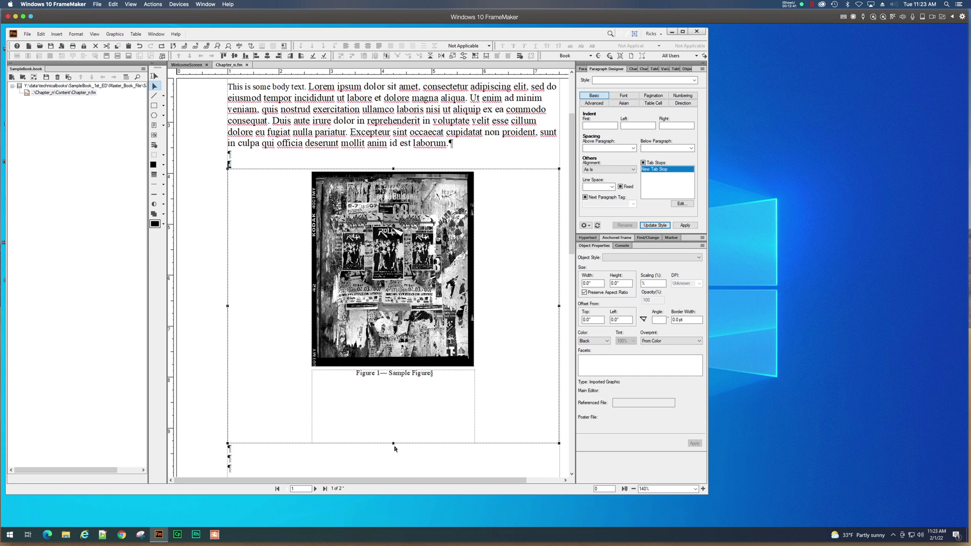
drag(392, 481, 412, 401)
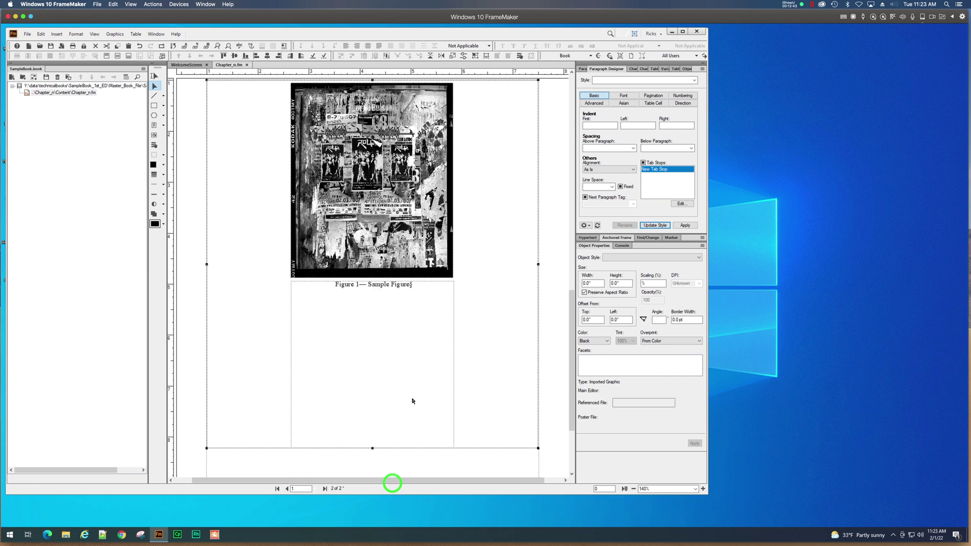
Shrink the caption's text frame to a single line's height and move it directly beneath the image
click(450, 419)
drag(450, 279, 458, 382)
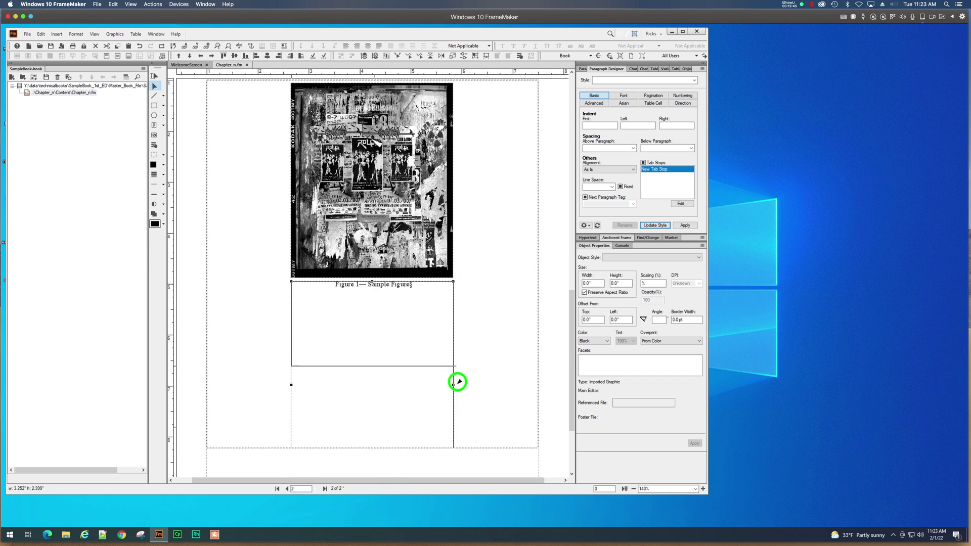
click(438, 350)
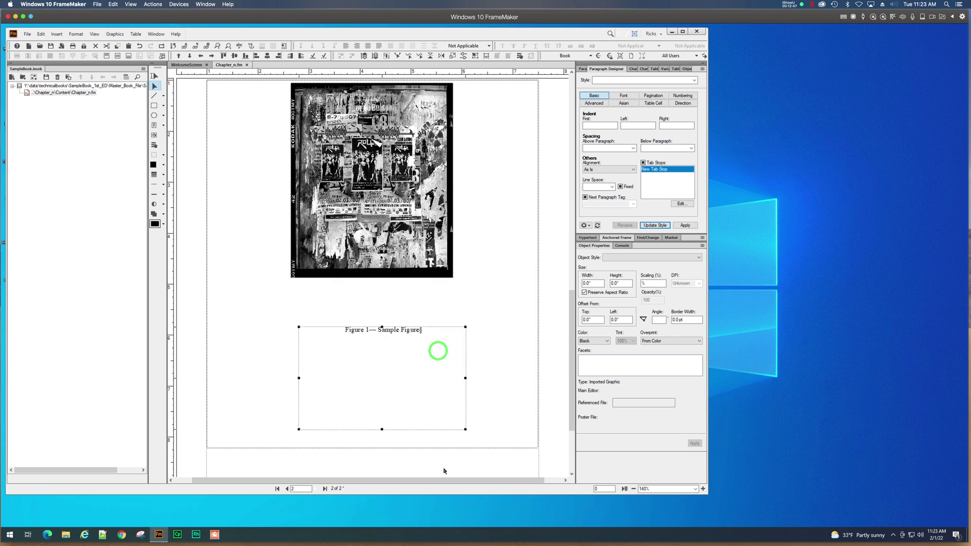
drag(466, 430, 416, 289)
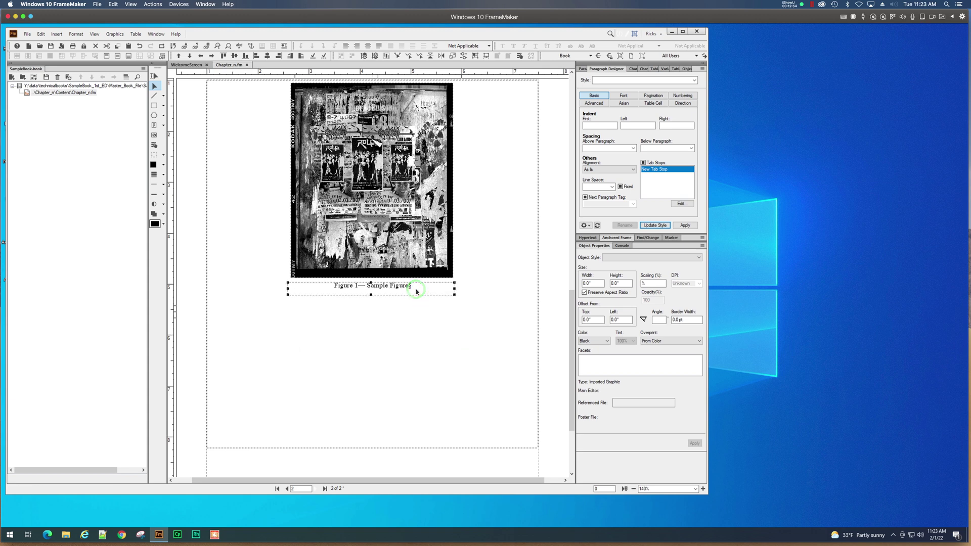
Shorten the anchored frame so its bottom edge sits just below the caption
click(422, 448)
drag(372, 448, 373, 300)
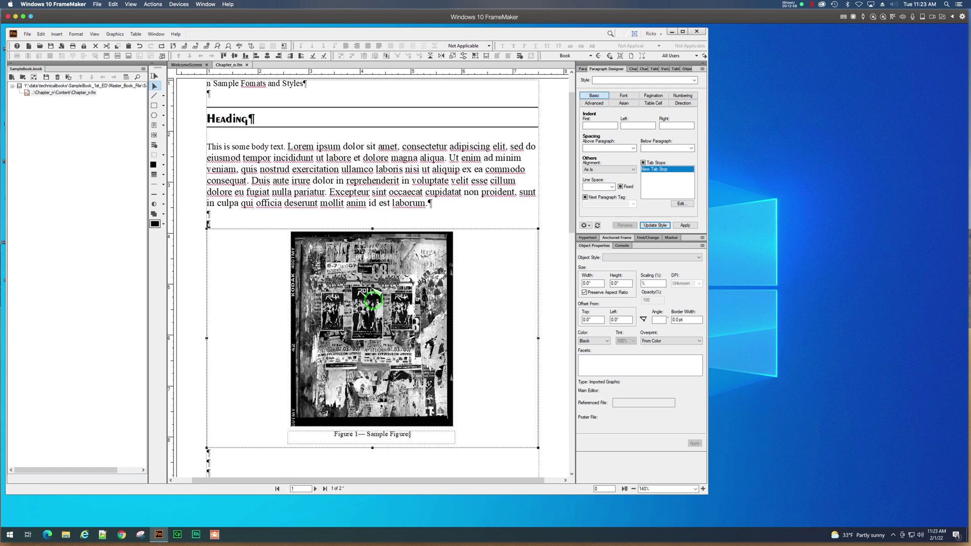
Switch from object selection back to text editing and check the paragraph styles of the chapter title and the heading
click(309, 167)
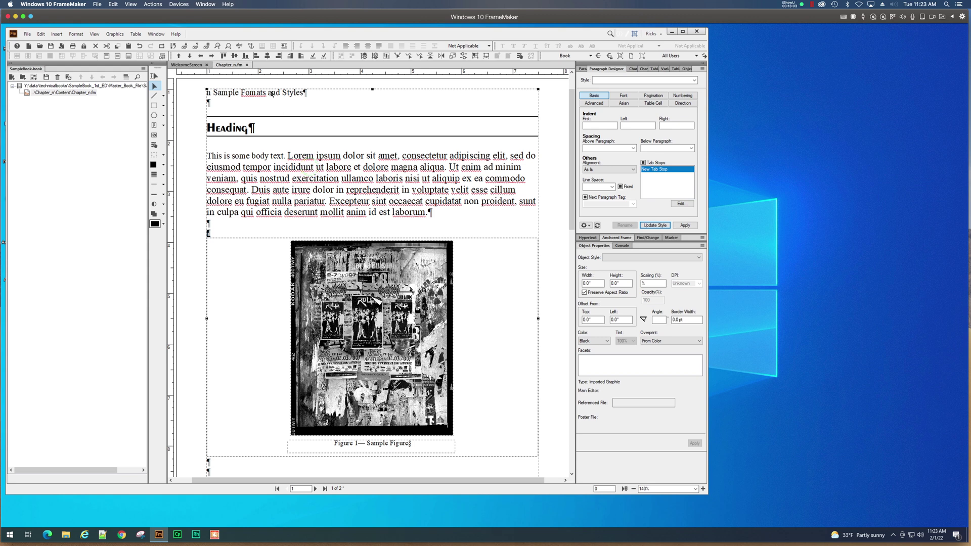
click(272, 93)
click(154, 75)
click(190, 103)
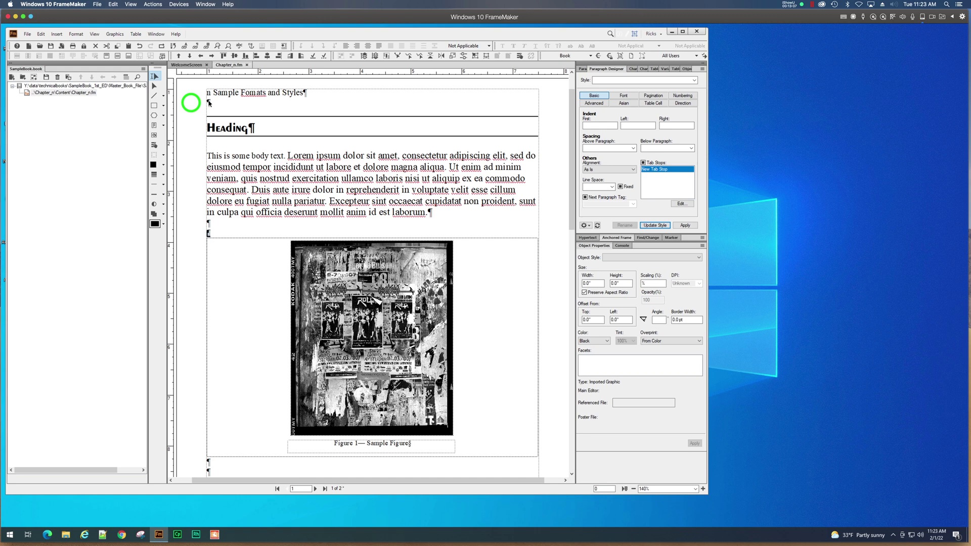
click(248, 96)
click(233, 131)
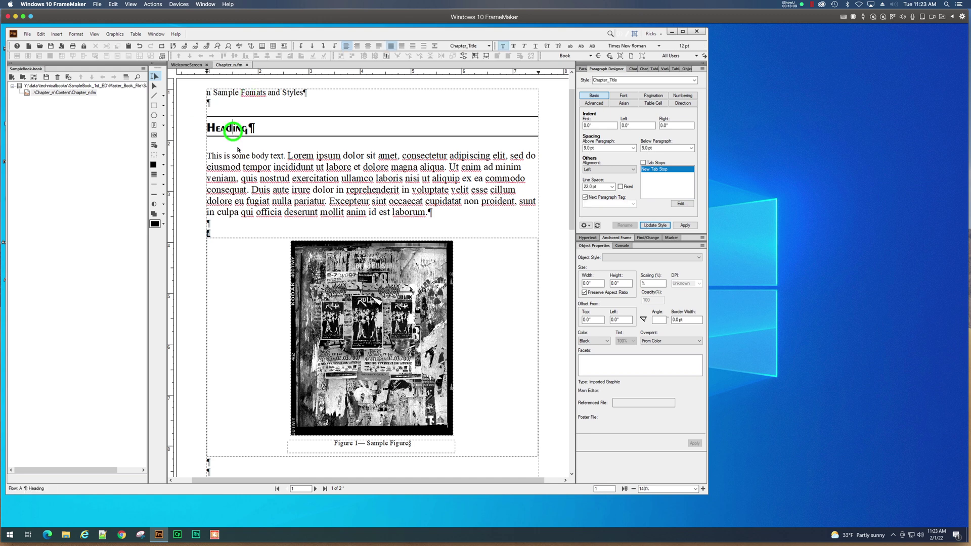
Delete the empty paragraphs between the anchored figure and the Subheading1 line
scroll(257, 195, down, 3)
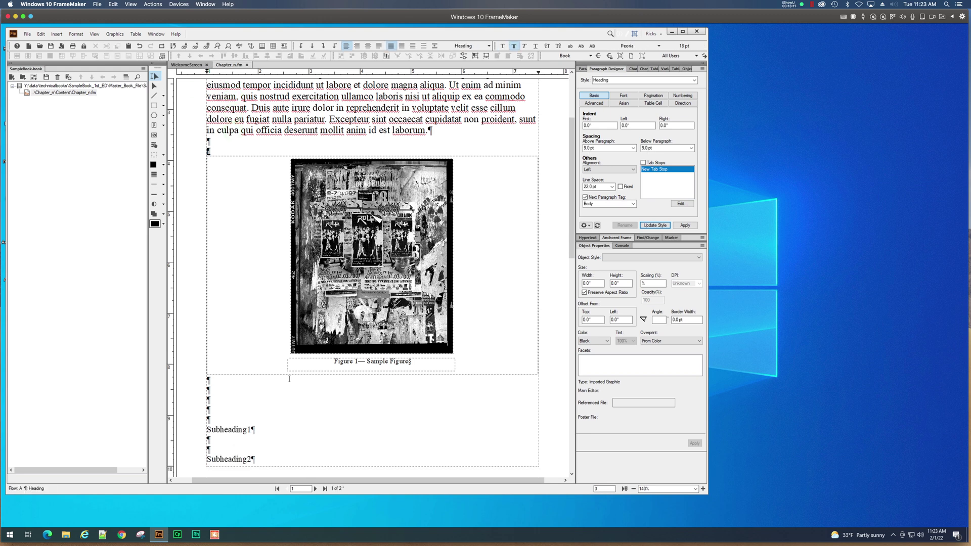
scroll(289, 379, down, 1)
click(221, 390)
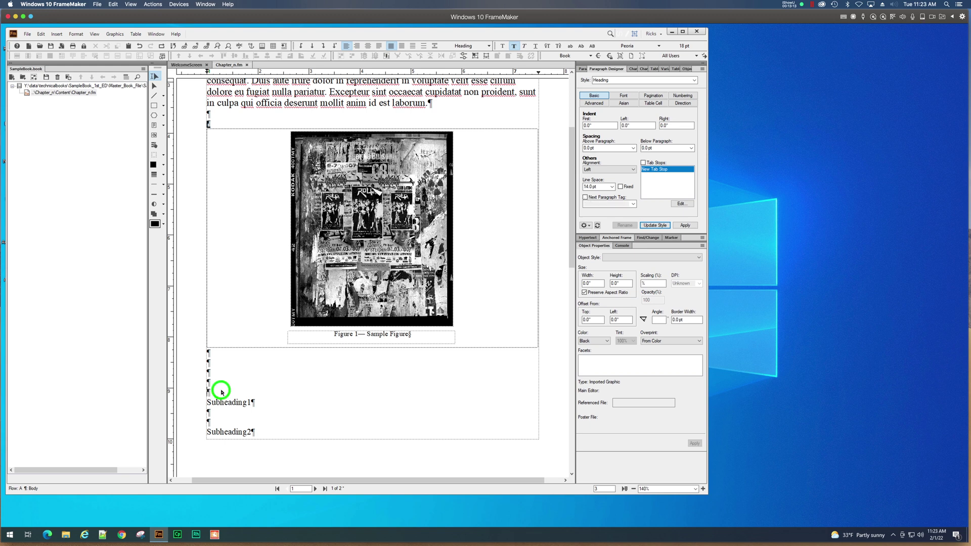
key(BackSpace)
key(BackSpace)
key(BackSpace)
key(BackSpace)
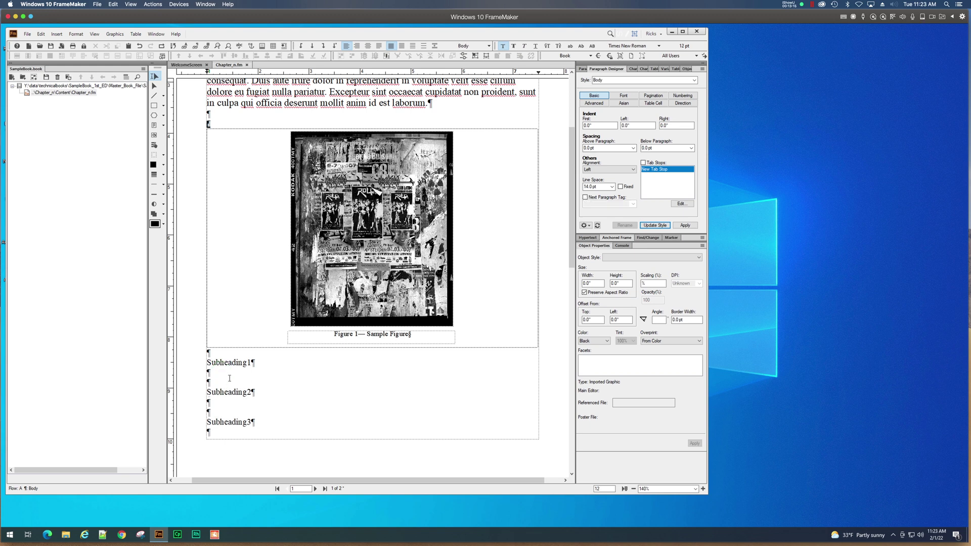
key(BackSpace)
Open the paragraph style name of the Subheading1 line for editing
click(235, 354)
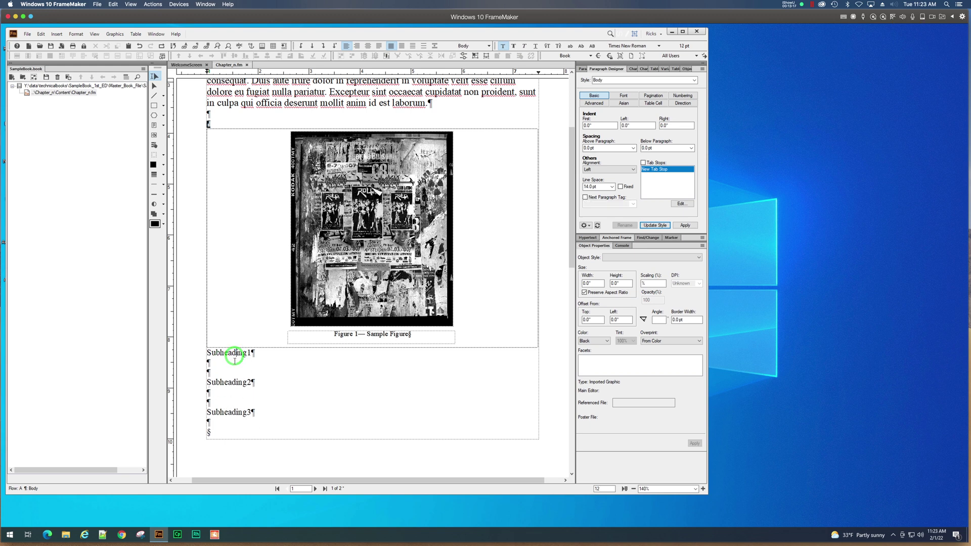
click(607, 79)
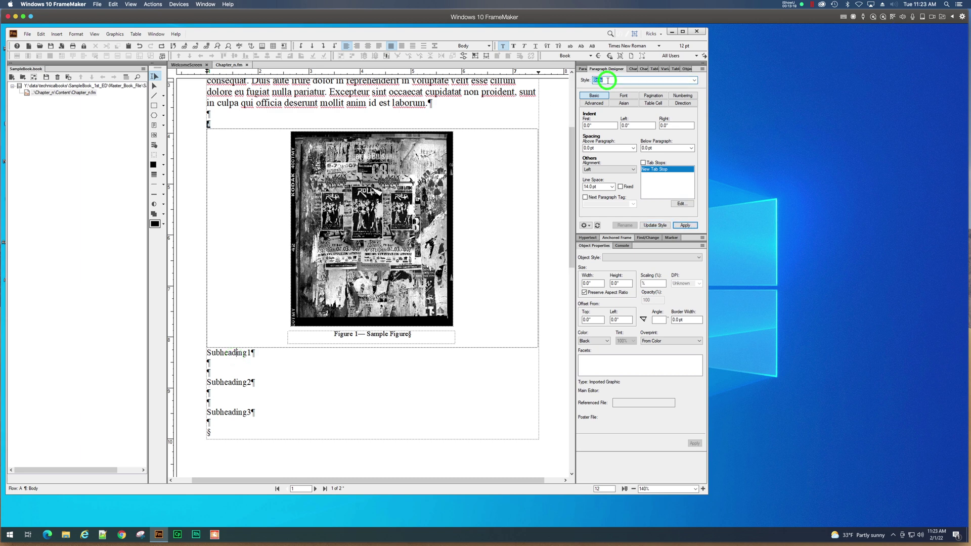
Create a paragraph style named Subheading1 for the first subheading line and check its entry in the paragraph catalog
text(Subheading1)
click(655, 225)
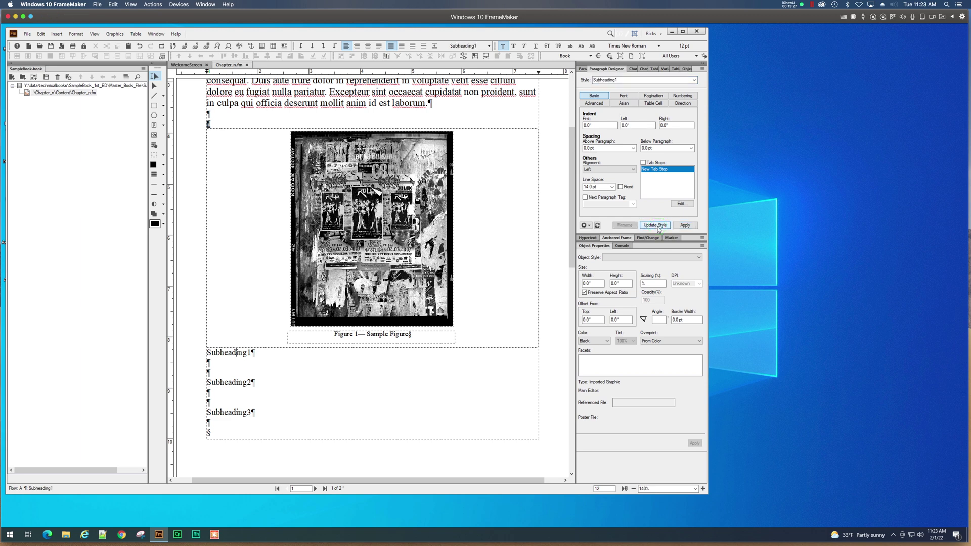
click(580, 69)
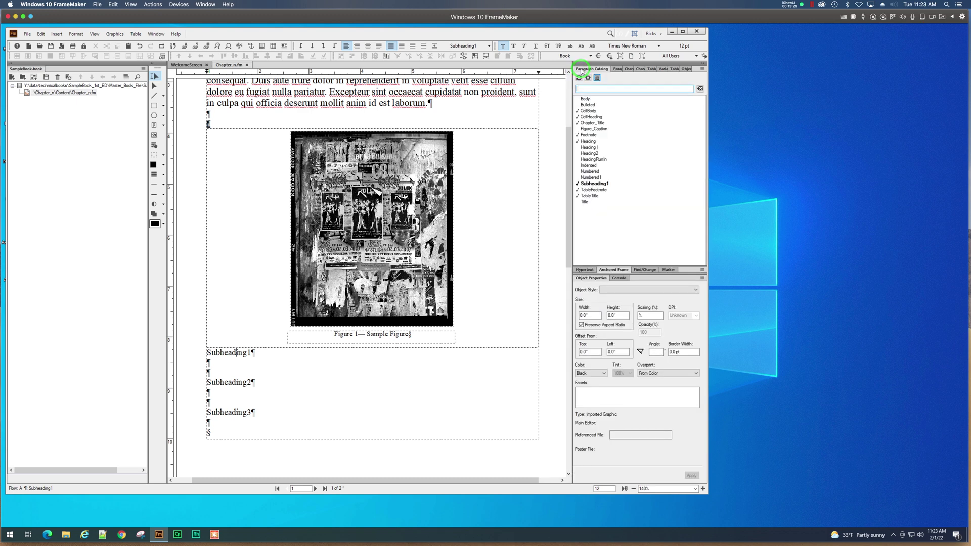
click(616, 70)
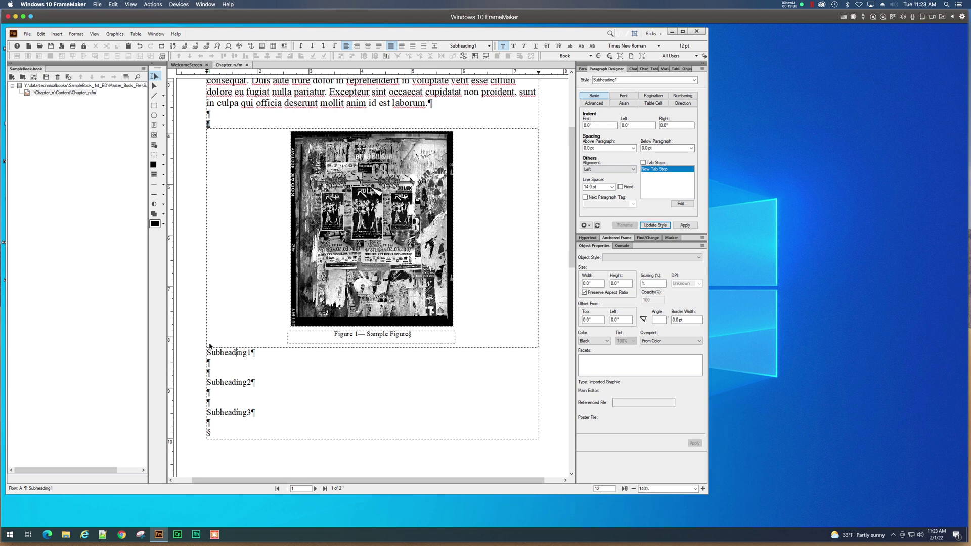
Set the font size of the Subheading1 paragraph to 14 pt and update the Subheading1 style with it
drag(208, 352, 253, 352)
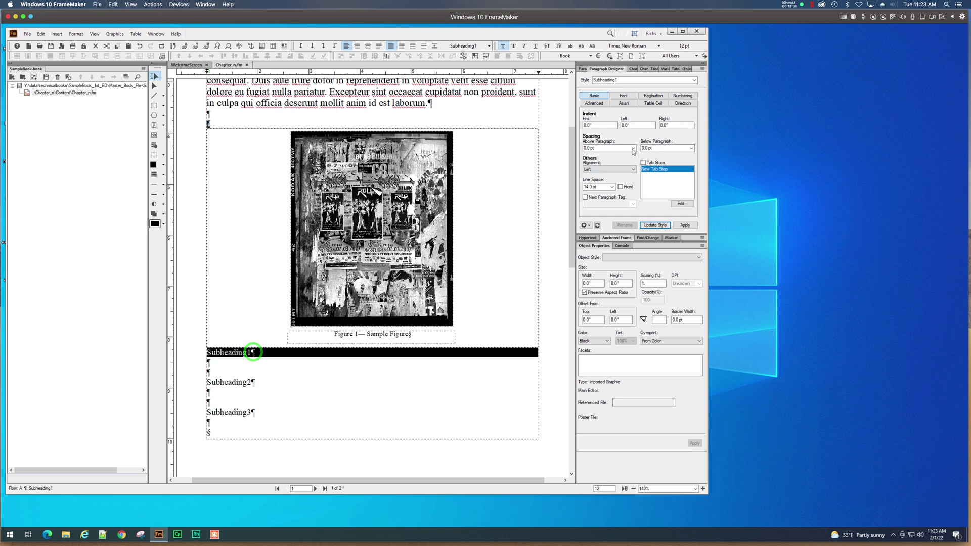
click(624, 96)
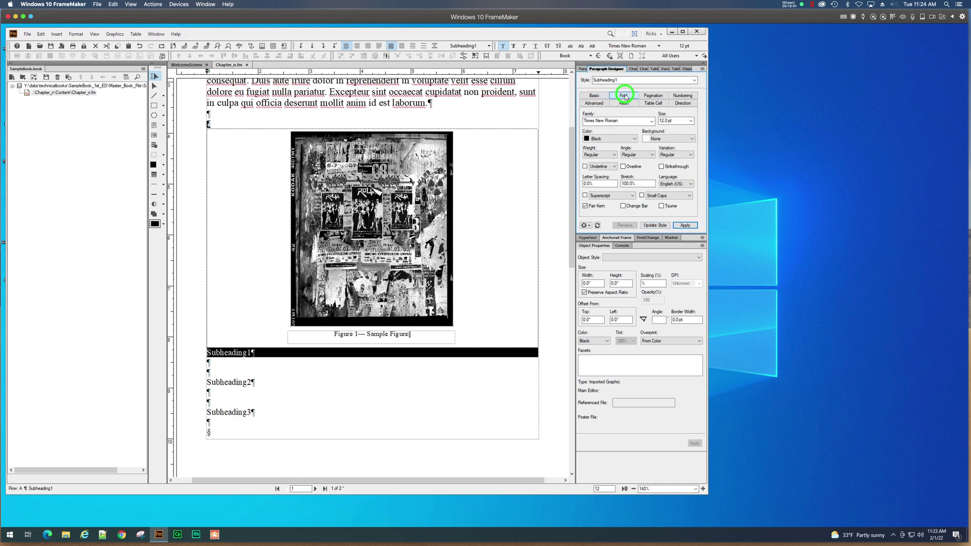
click(691, 122)
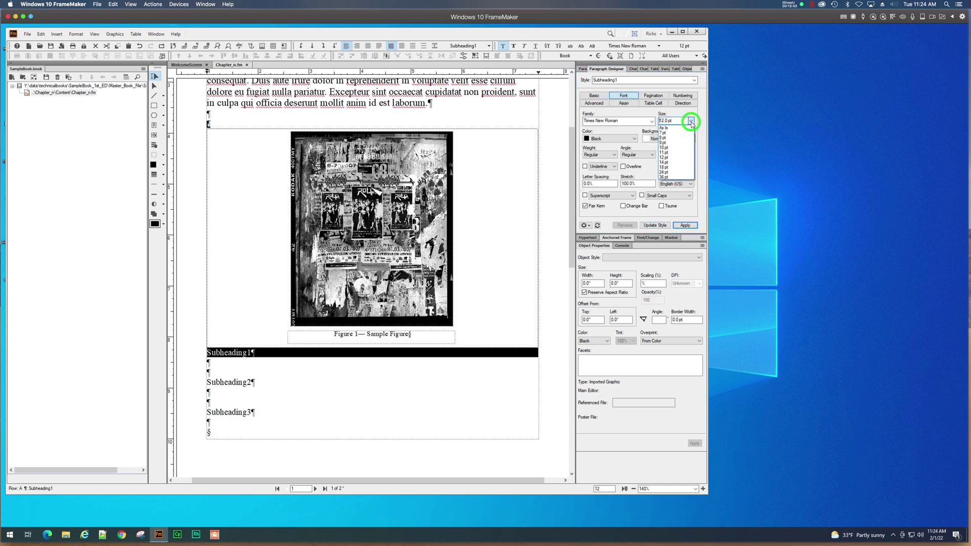
click(678, 163)
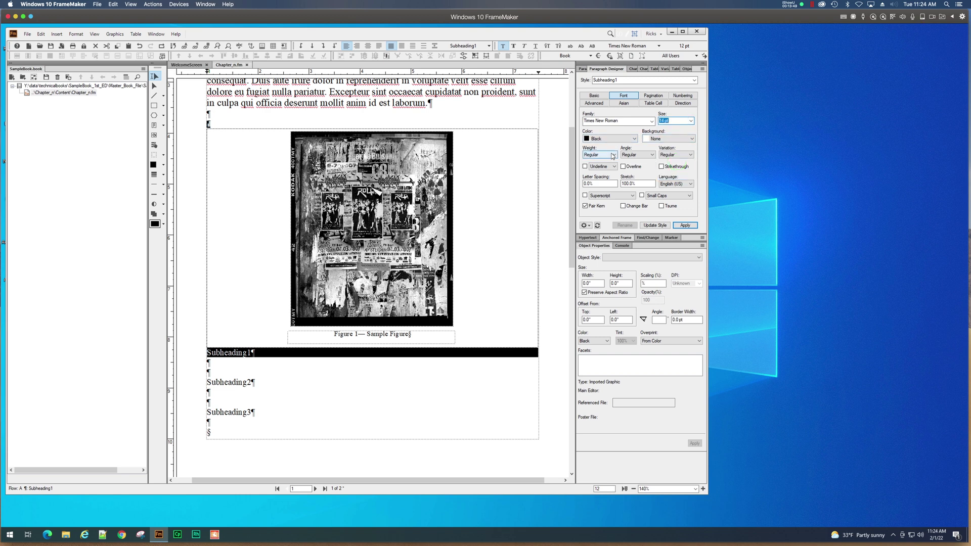
click(682, 226)
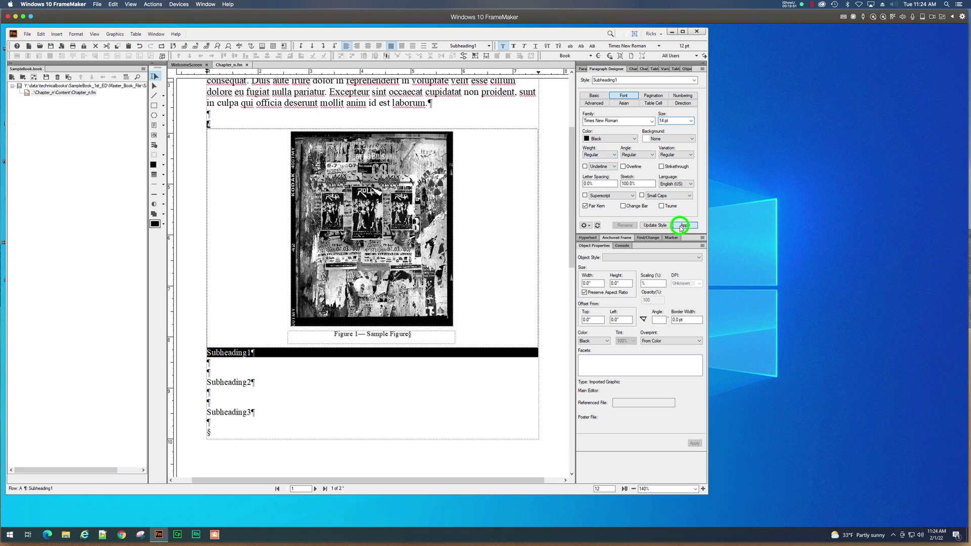
click(655, 226)
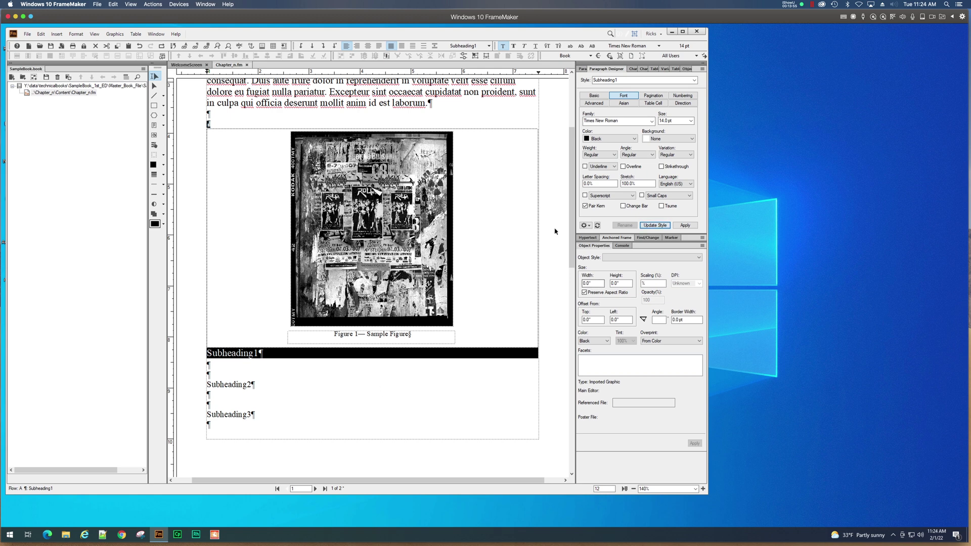
Set the Subheading1 paragraph's font family to Peoria and update the Subheading1 style with it
click(651, 121)
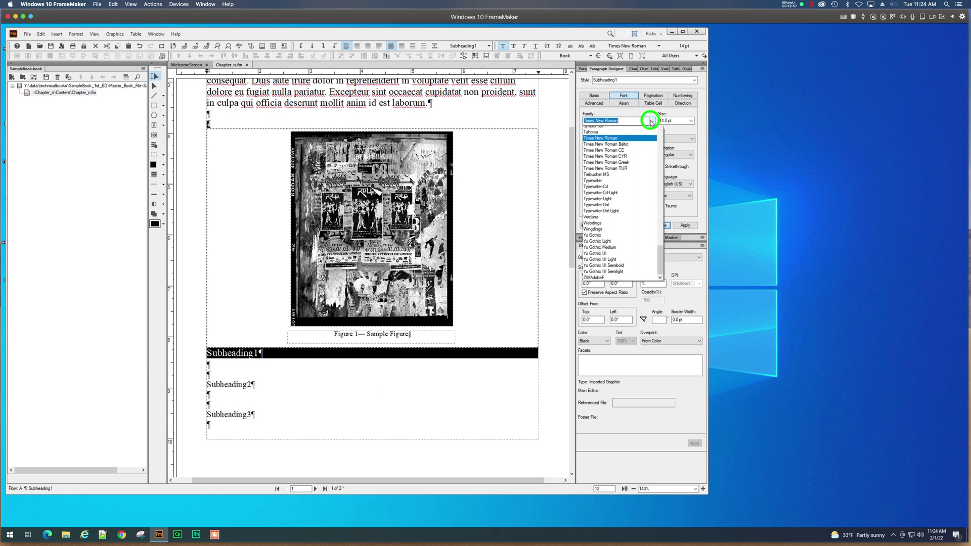
scroll(644, 137, up, 10)
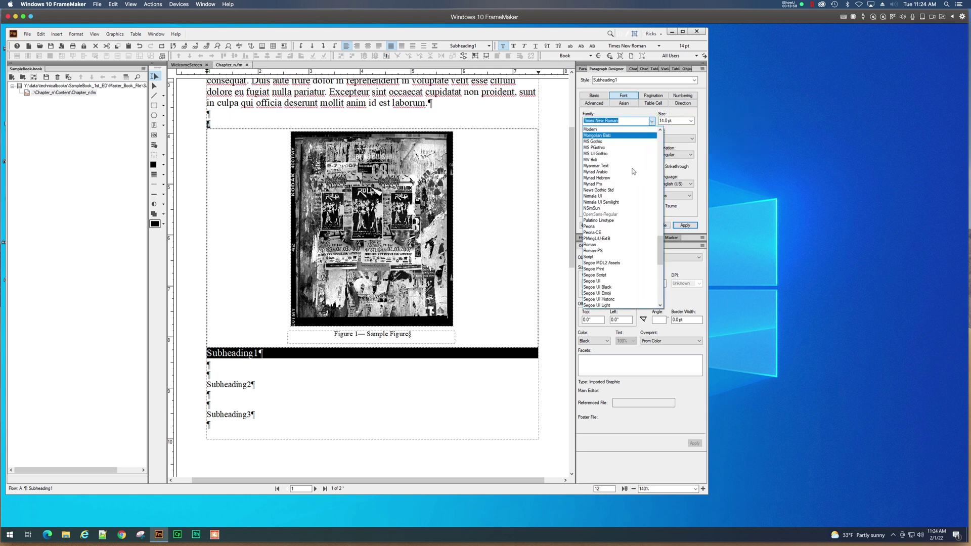
click(610, 221)
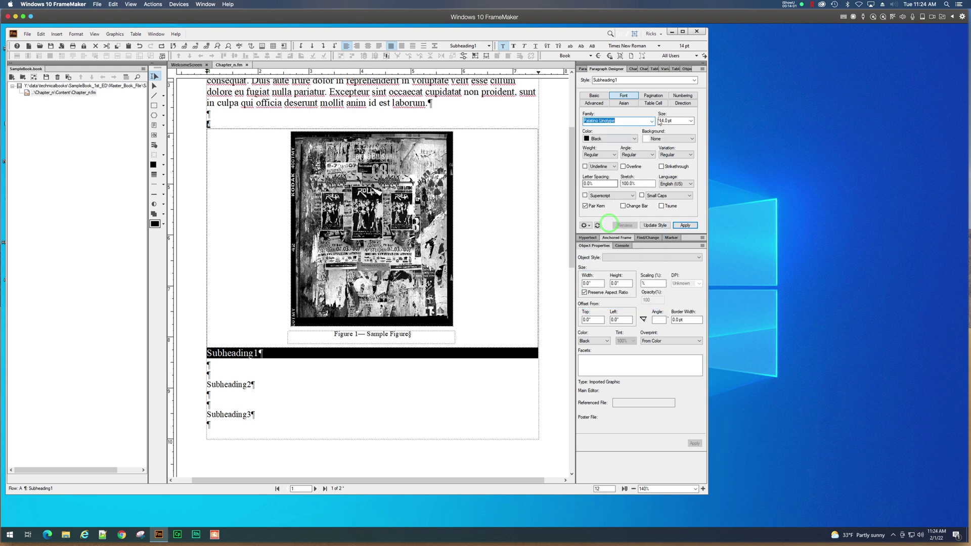
click(651, 121)
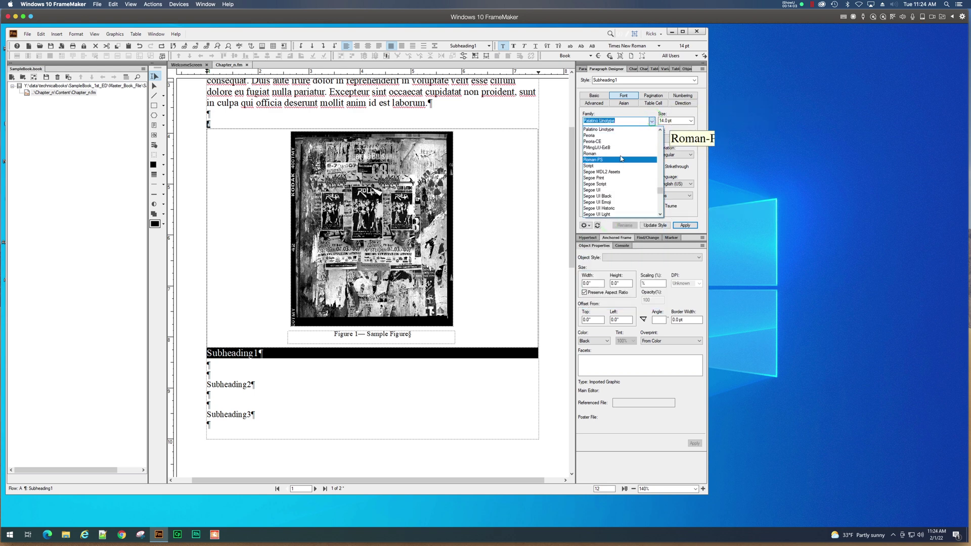
click(611, 135)
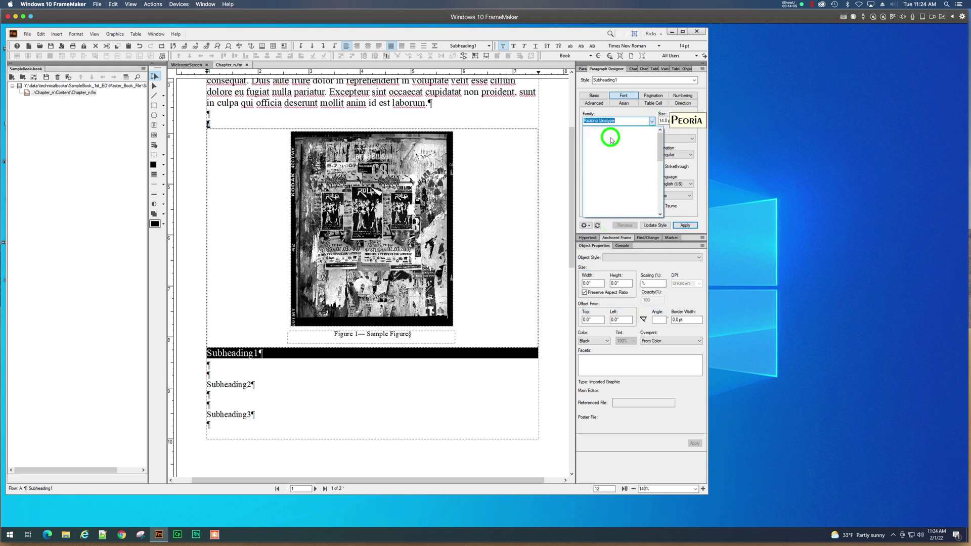
click(684, 225)
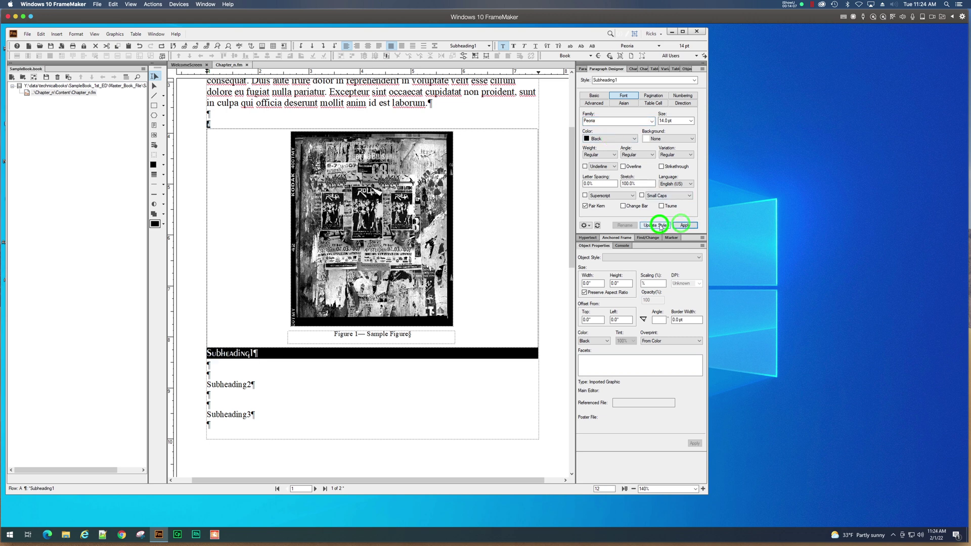
click(655, 224)
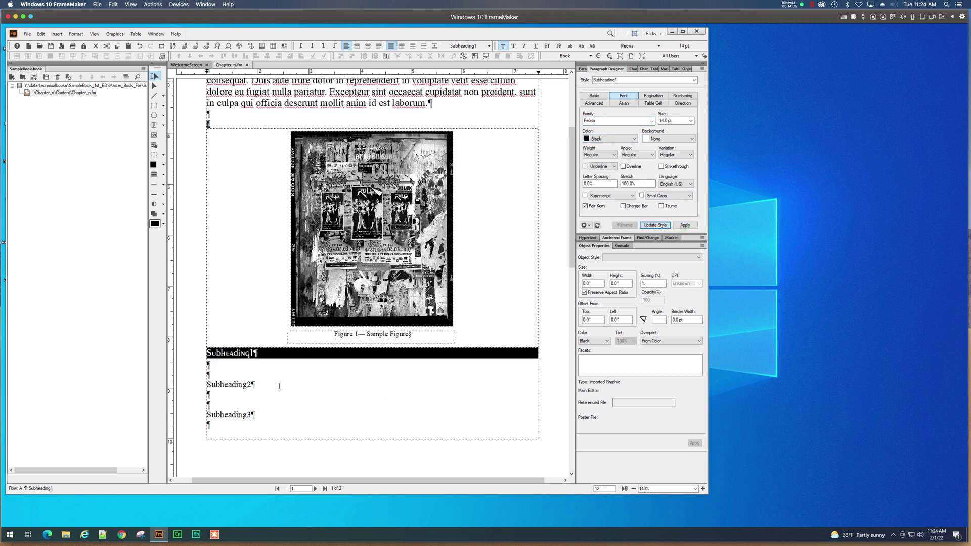
Apply the Subheading1 paragraph style to the Subheading2 line
click(207, 385)
drag(208, 384, 262, 386)
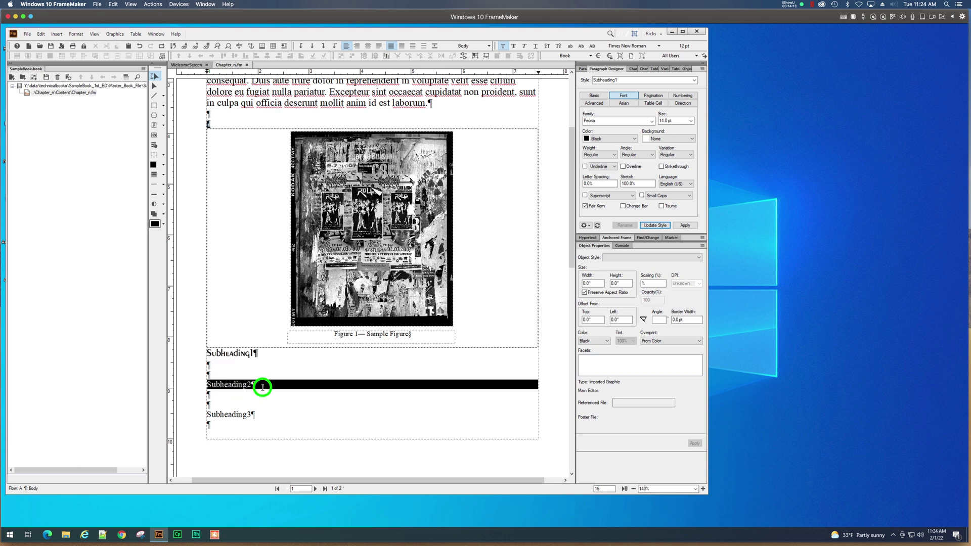
click(584, 70)
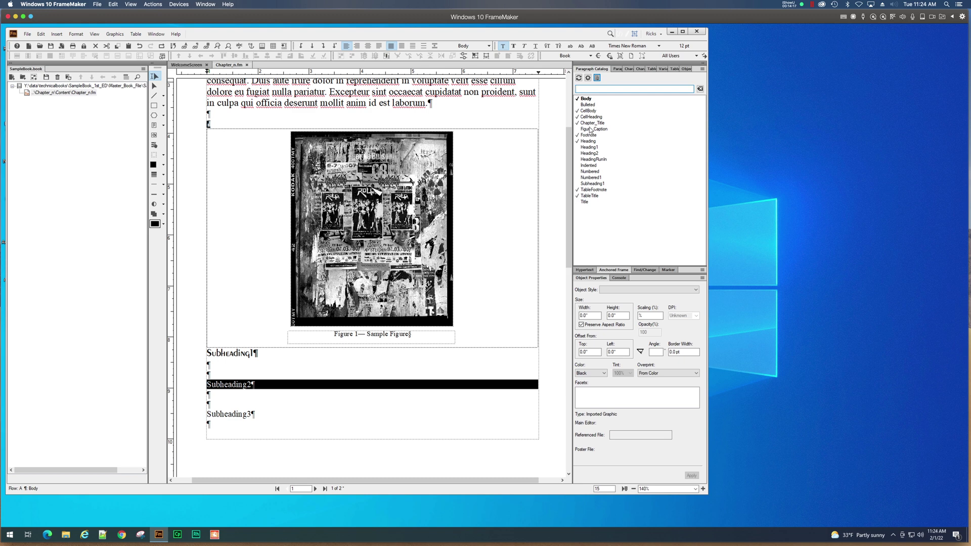
click(598, 184)
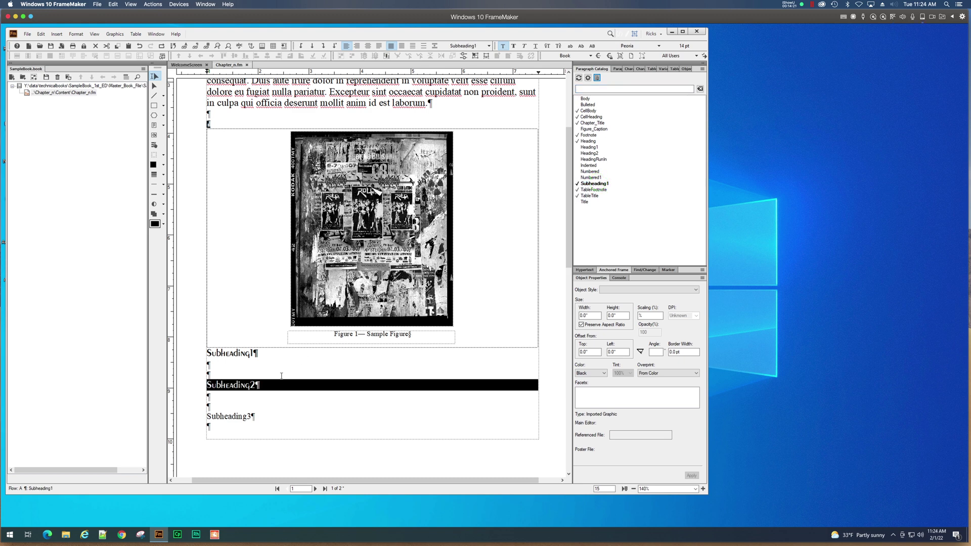
Create a new paragraph style named Subheading2 from the formatting of the selected Subheading2 line
click(616, 70)
double_click(625, 80)
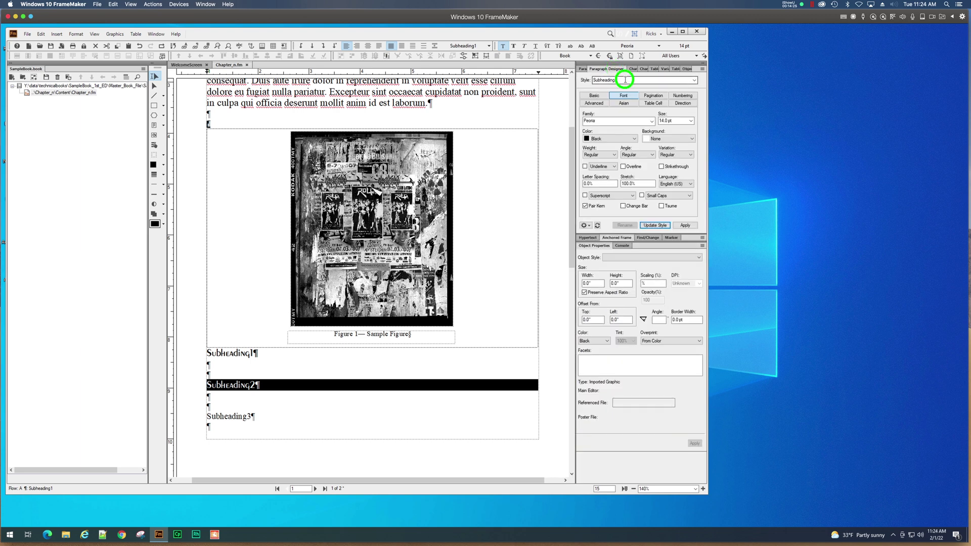
key(BackSpace)
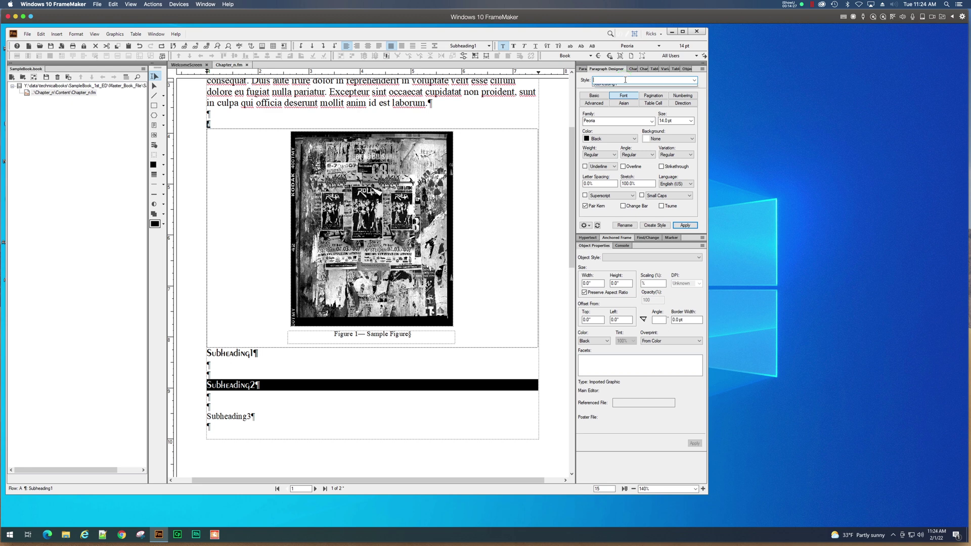
text(2)
click(654, 225)
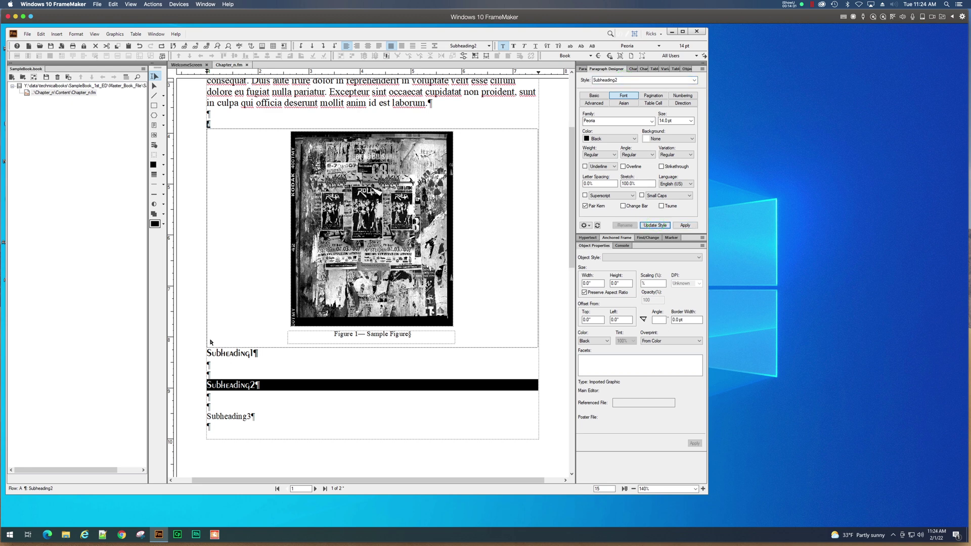
Set the font size of the Subheading2 paragraph to 12 pt and update the Subheading2 style with it
click(690, 121)
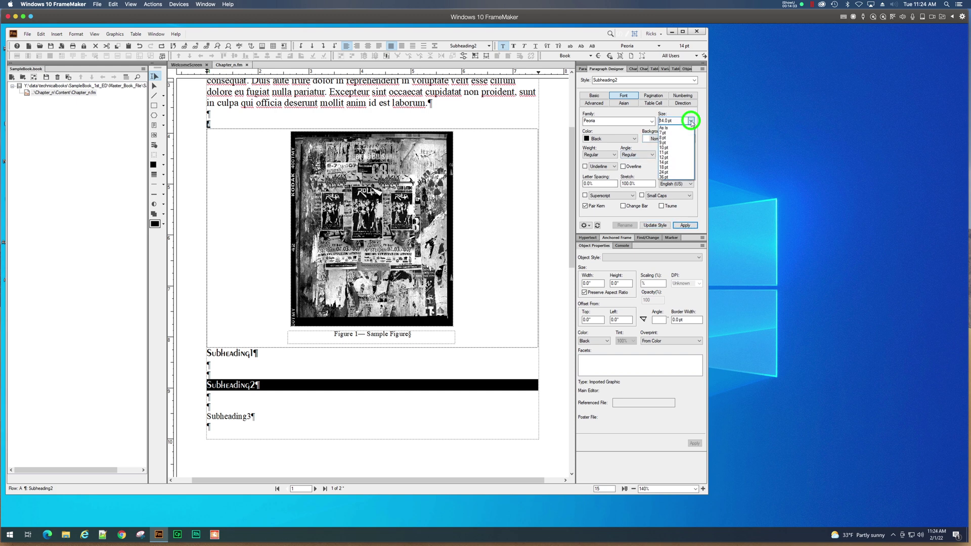
click(678, 156)
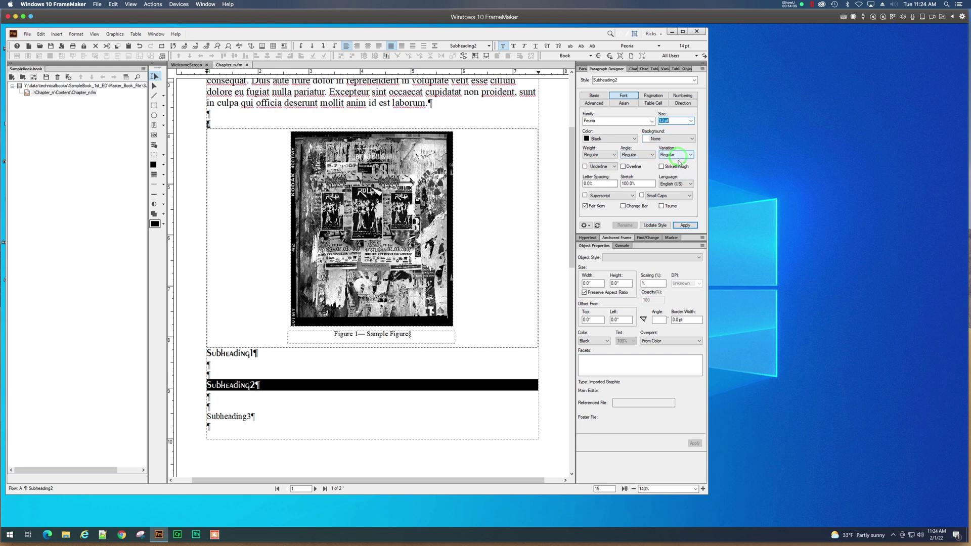
click(684, 225)
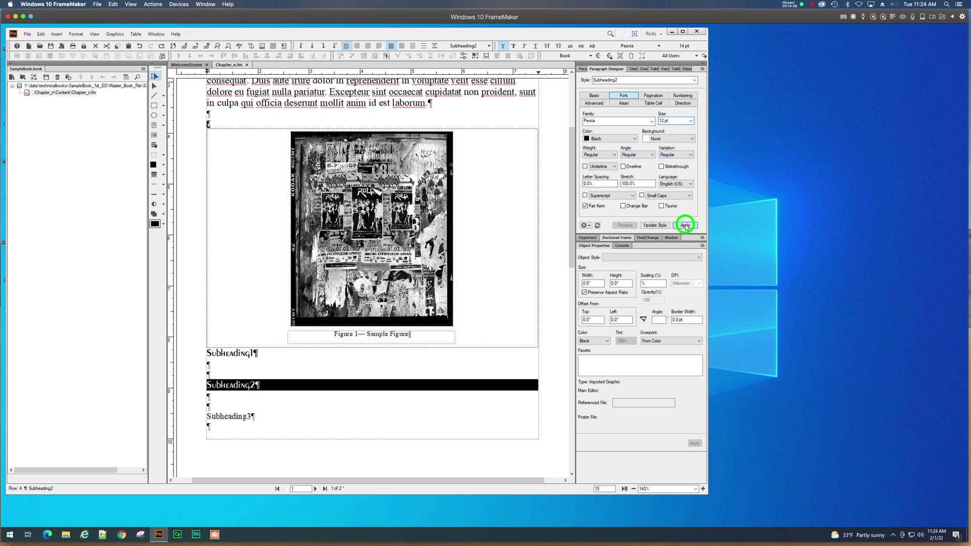
click(653, 225)
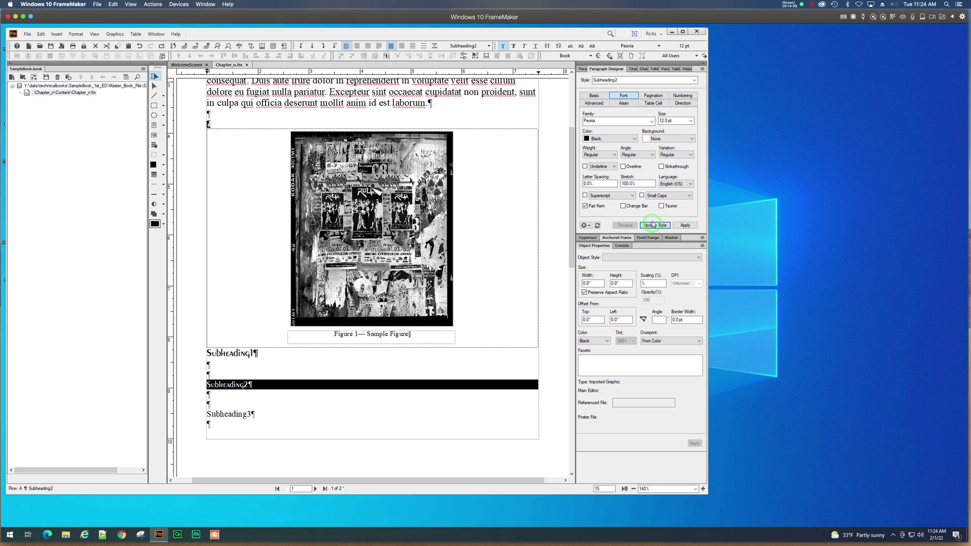
Apply the Heading2 paragraph style to the Subheading3 line
click(233, 414)
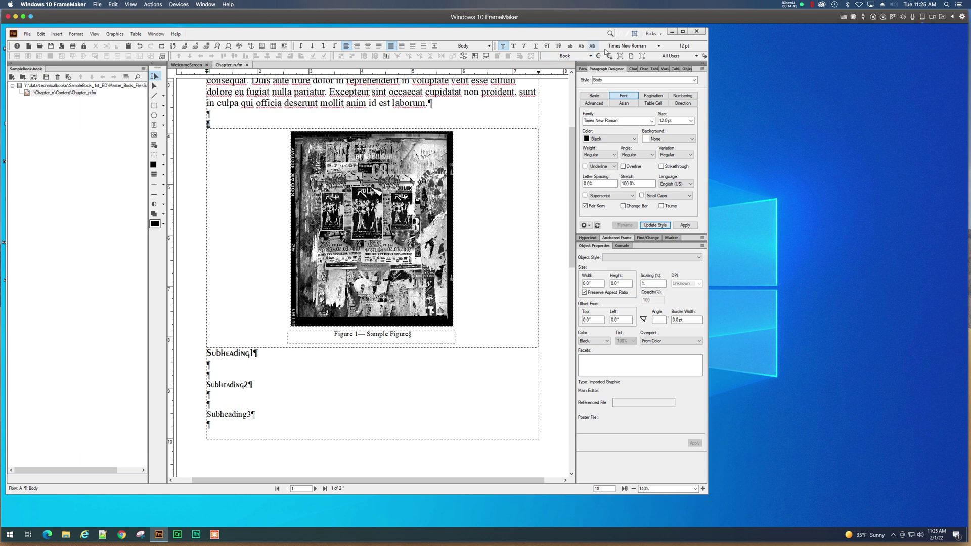
click(583, 69)
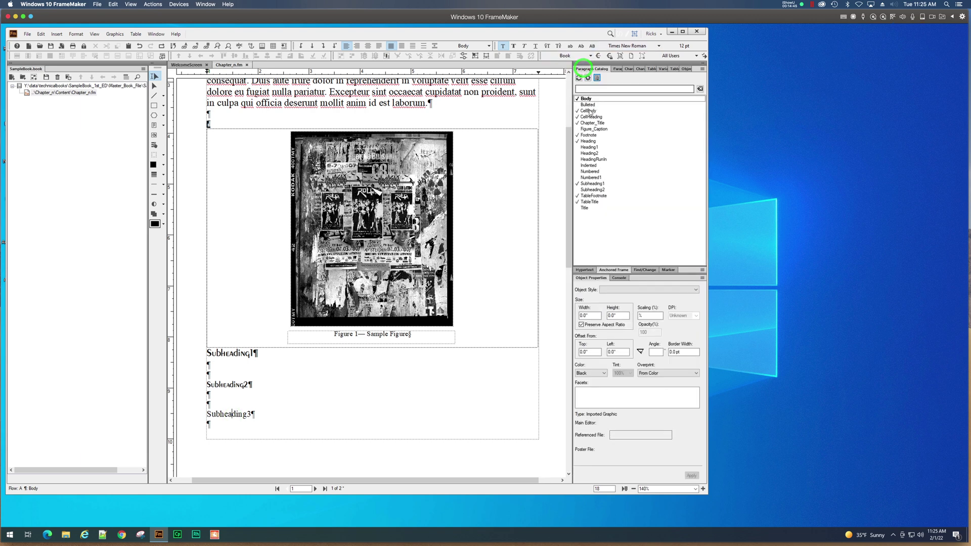
click(590, 153)
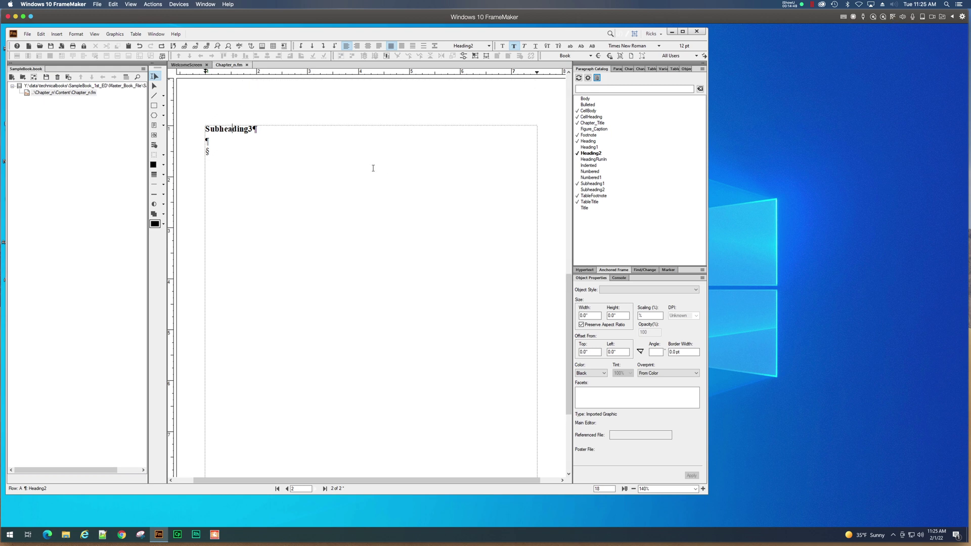
scroll(373, 169, up, 5)
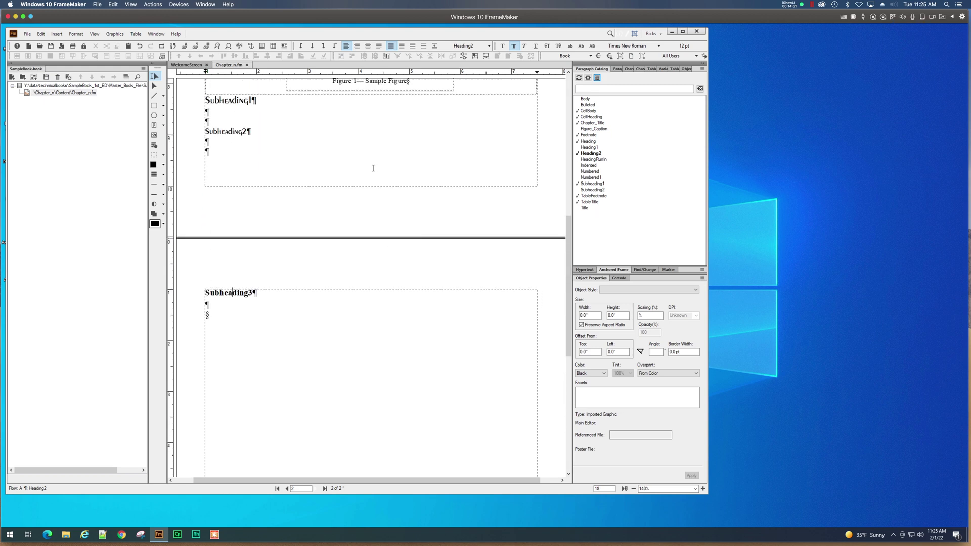
Remove one empty paragraph between the Subheading2 and Subheading3 lines and place the cursor in the Subheading3 line
click(229, 158)
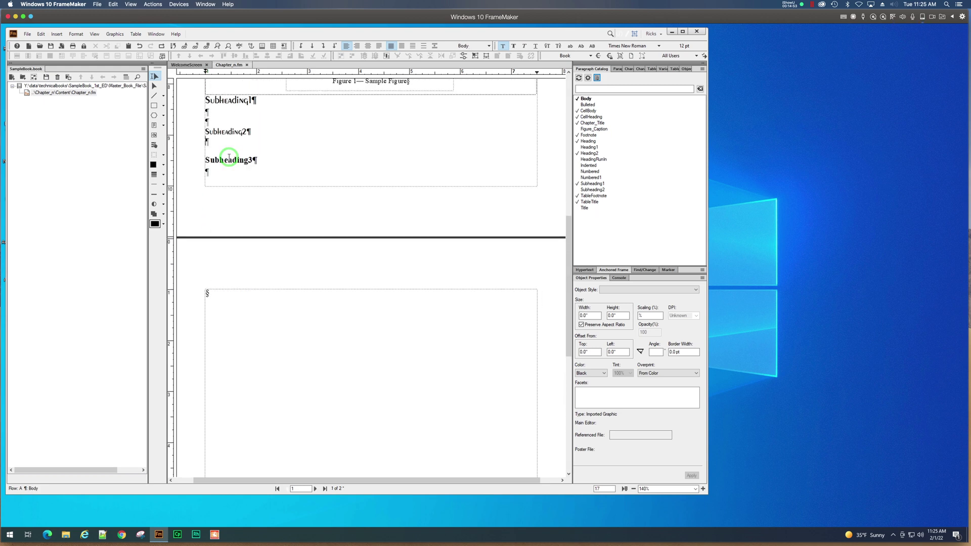
scroll(496, 154, up, 8)
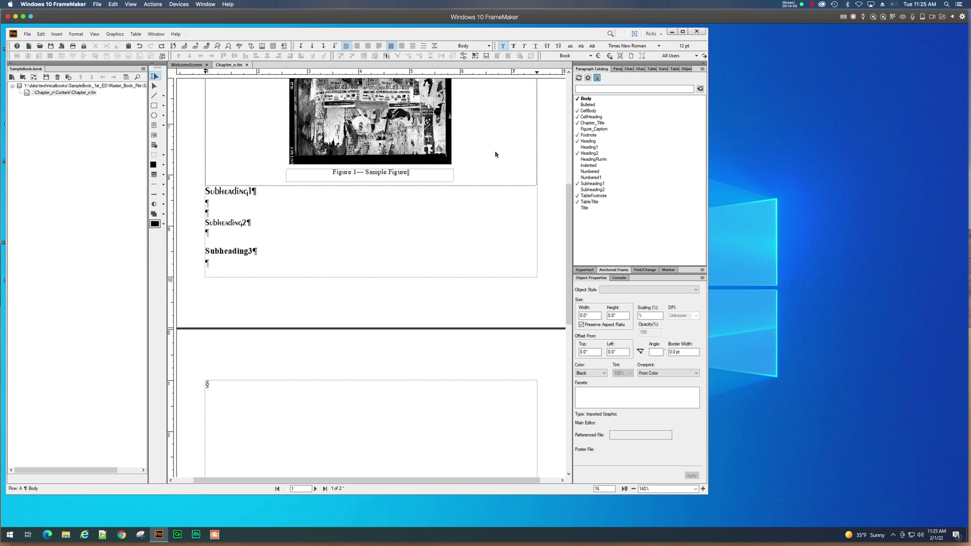
scroll(495, 155, up, 1)
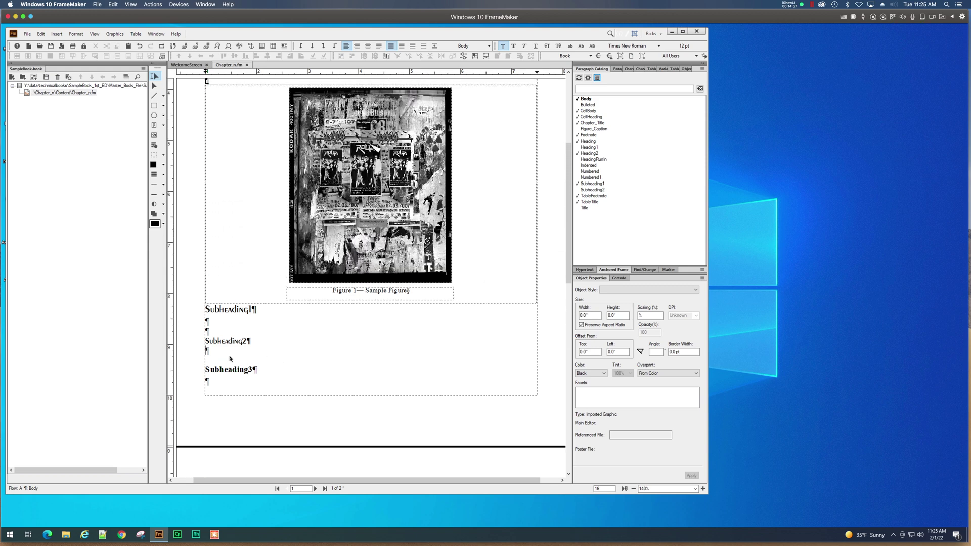
scroll(230, 358, up, 2)
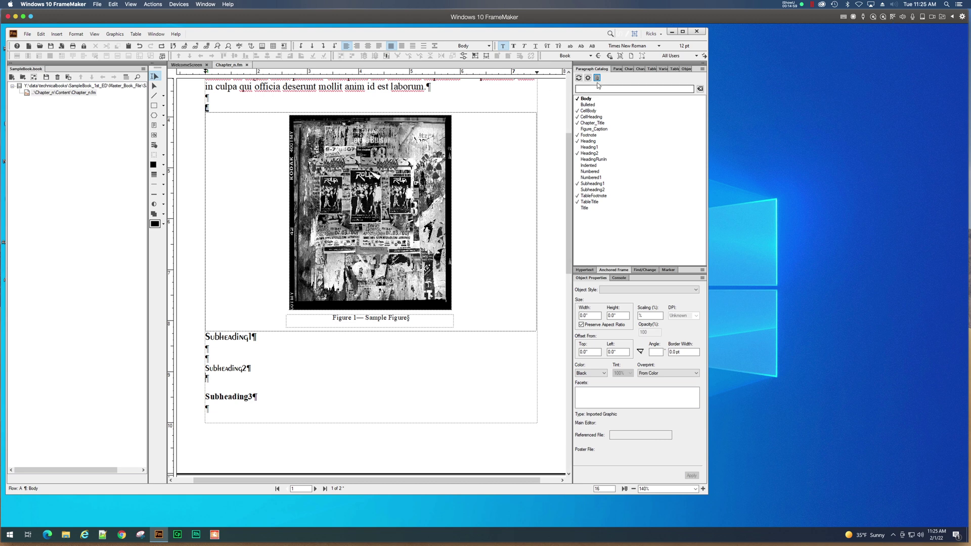
click(228, 400)
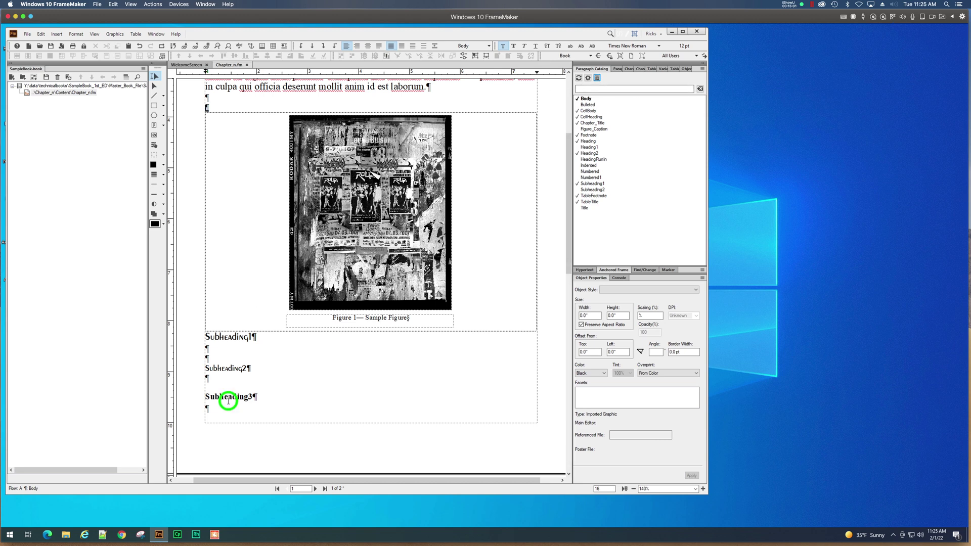
Apply the Subheading2 style to the Subheading3 line and create a new paragraph style named Subheading3 from it
click(590, 153)
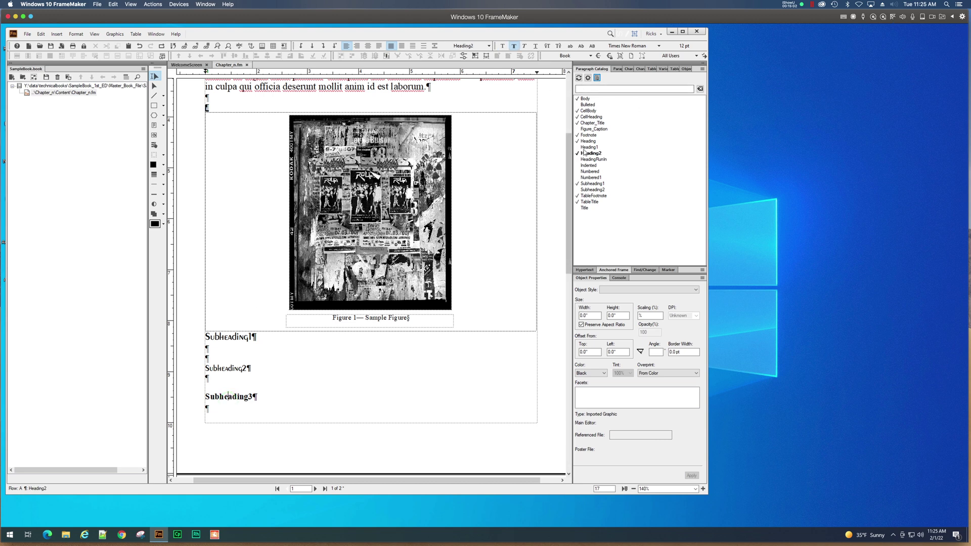
click(589, 190)
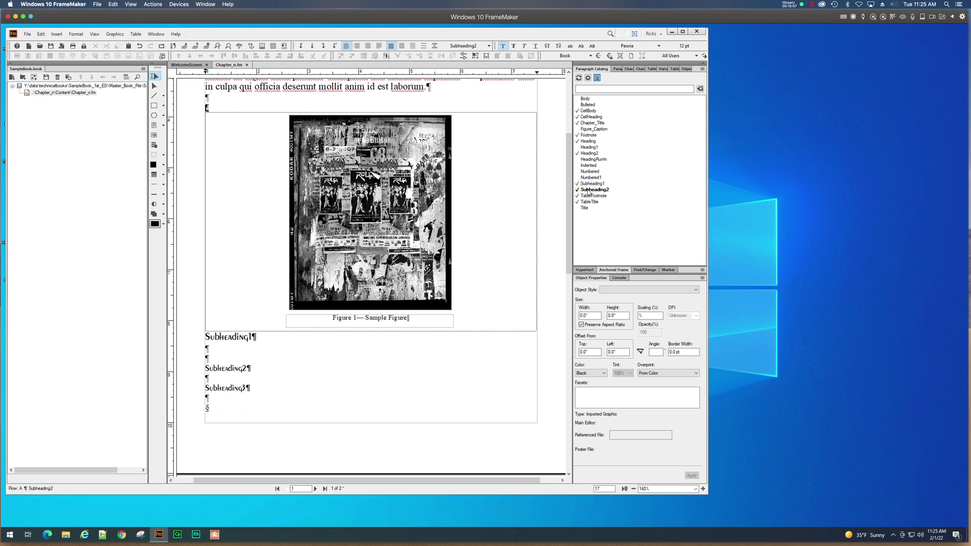
click(617, 69)
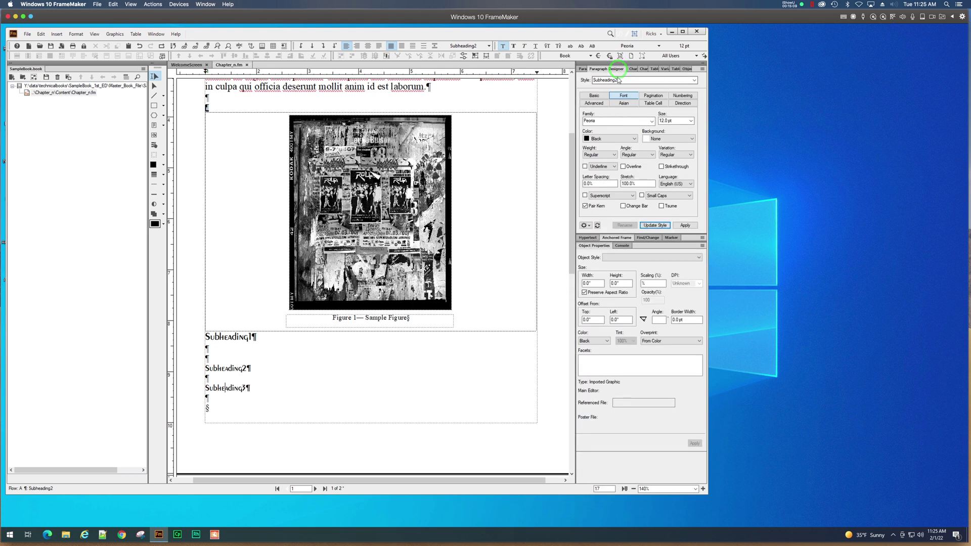
click(623, 80)
key(BackSpace)
text(3)
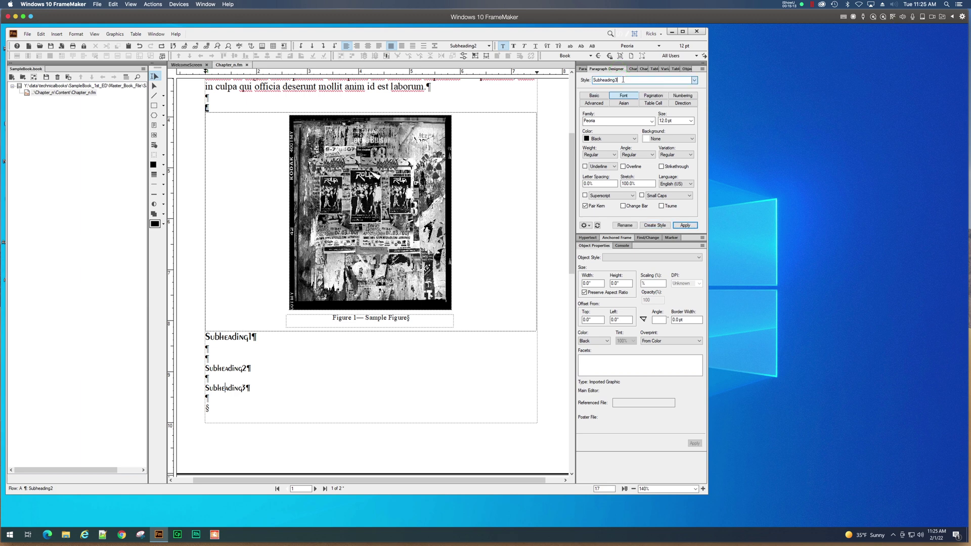
click(650, 225)
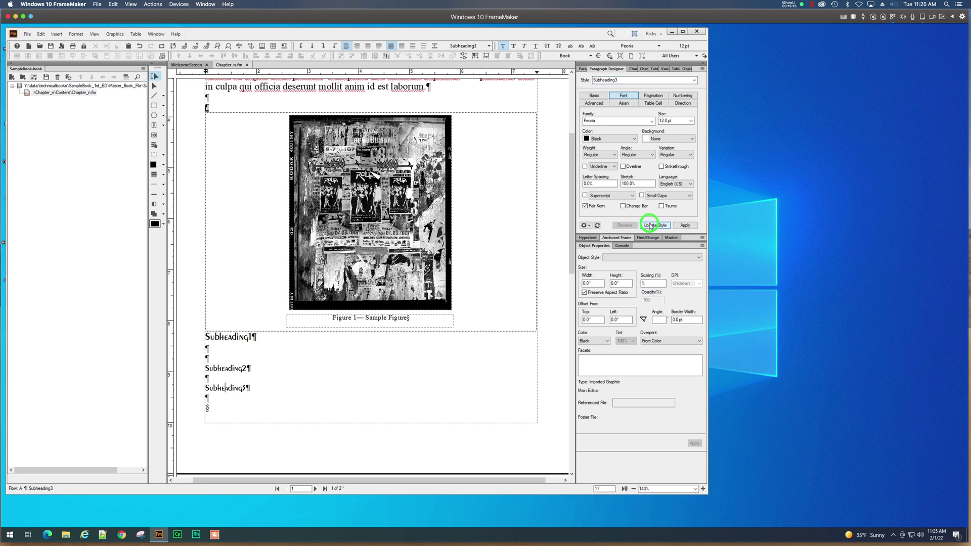
click(684, 225)
Set the font angle of the Subheading3 paragraph to Obliqued and apply it to the selected line
triple_click(235, 387)
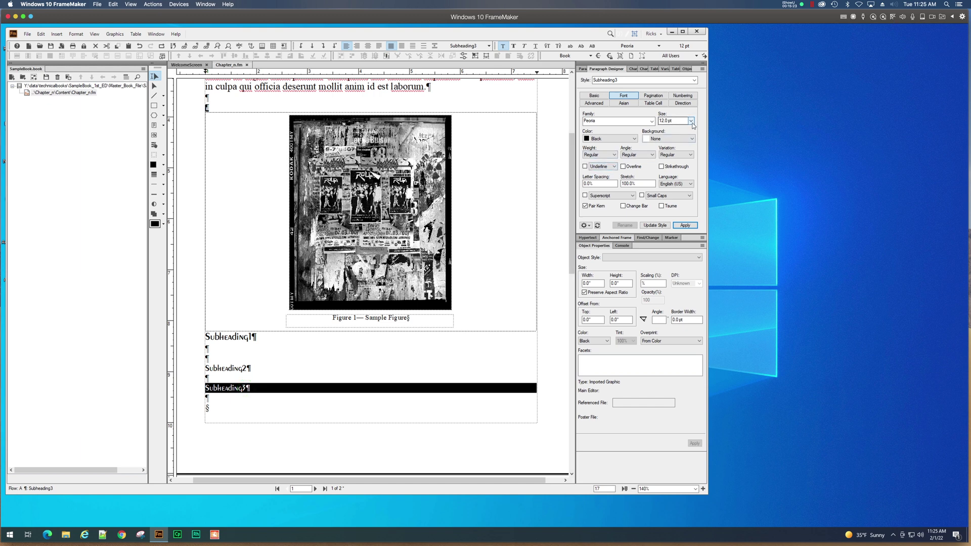
click(691, 121)
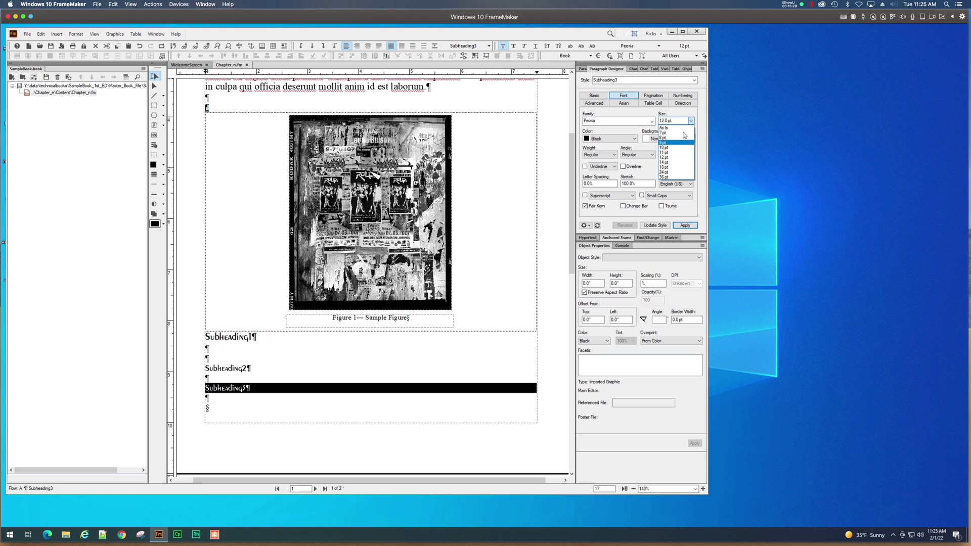
click(613, 155)
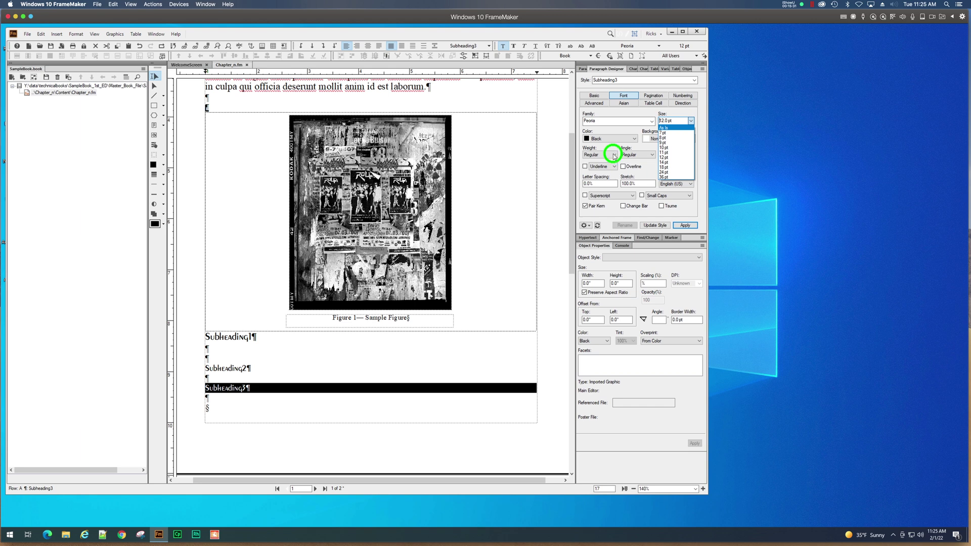
click(614, 155)
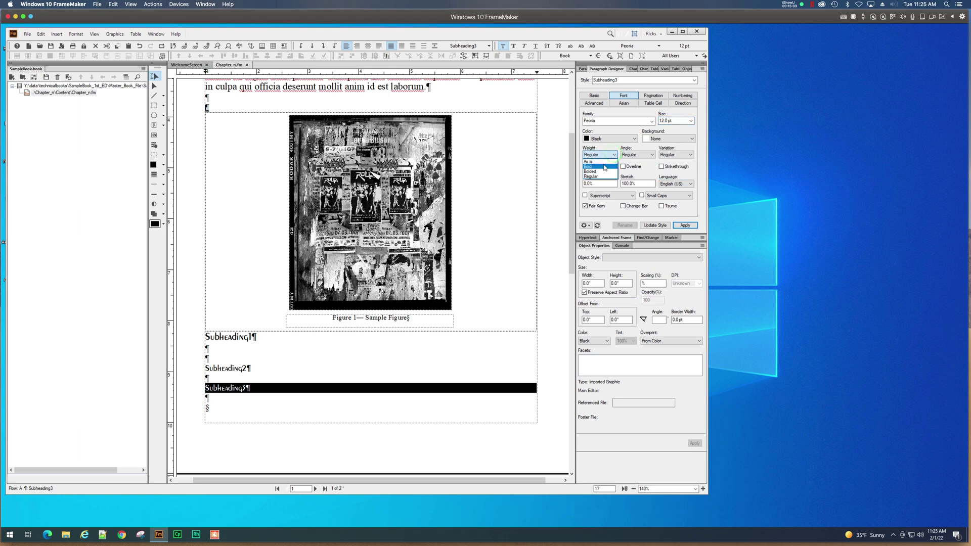
click(648, 156)
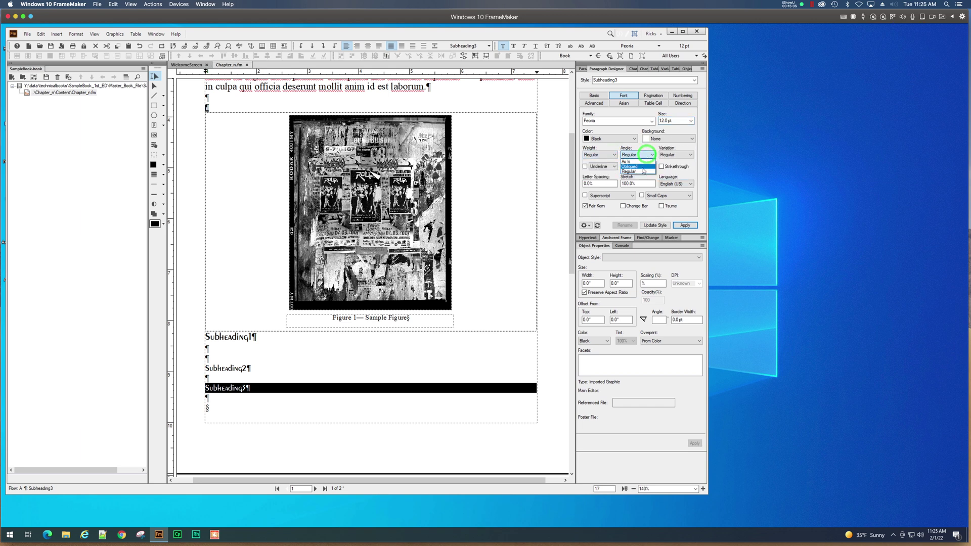
click(642, 170)
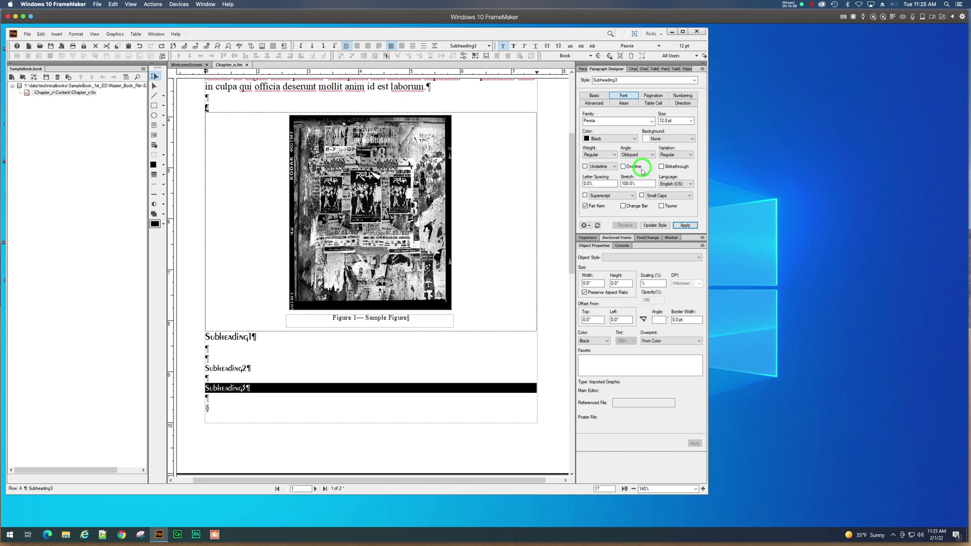
click(685, 225)
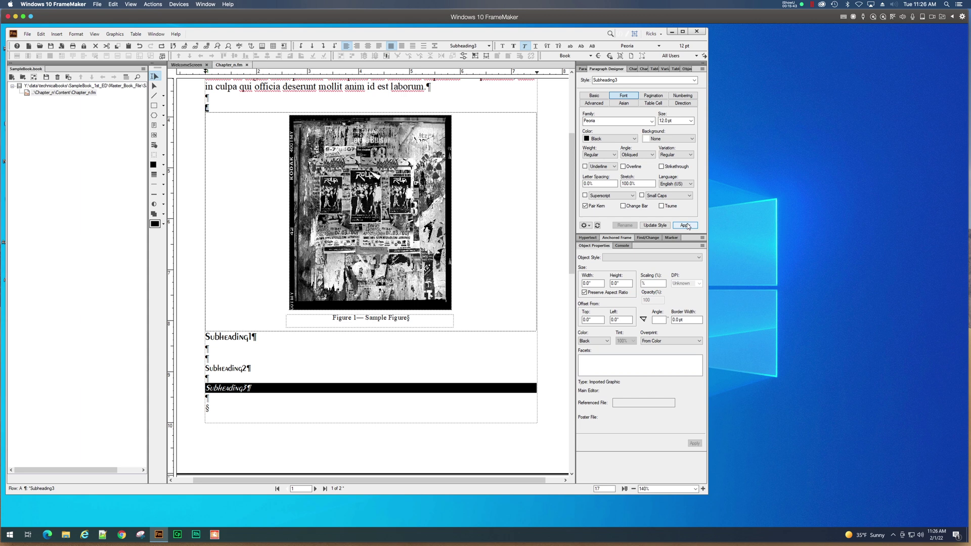
Add two empty Body paragraphs below the Subheading3 line so the cursor lands on the second page
scroll(480, 228, up, 5)
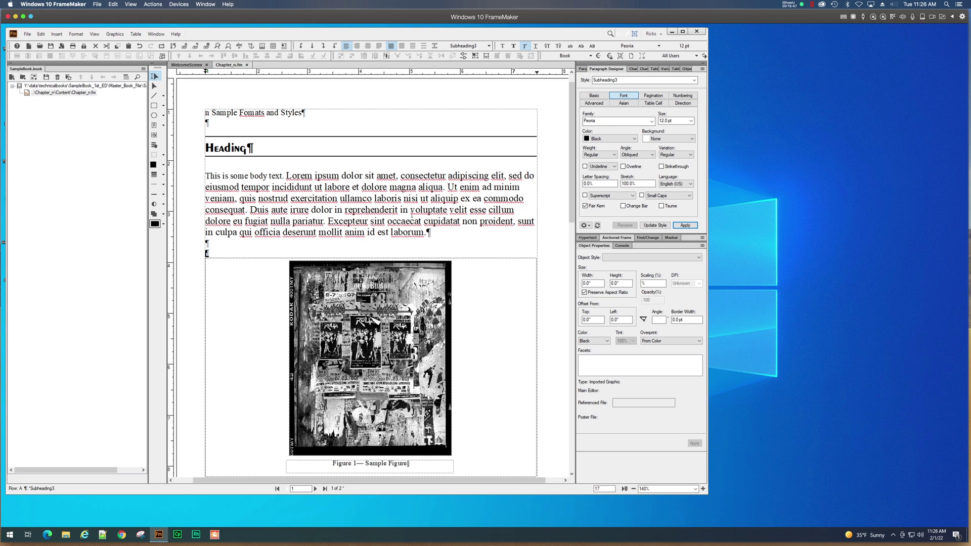
scroll(412, 214, down, 1)
scroll(432, 222, down, 3)
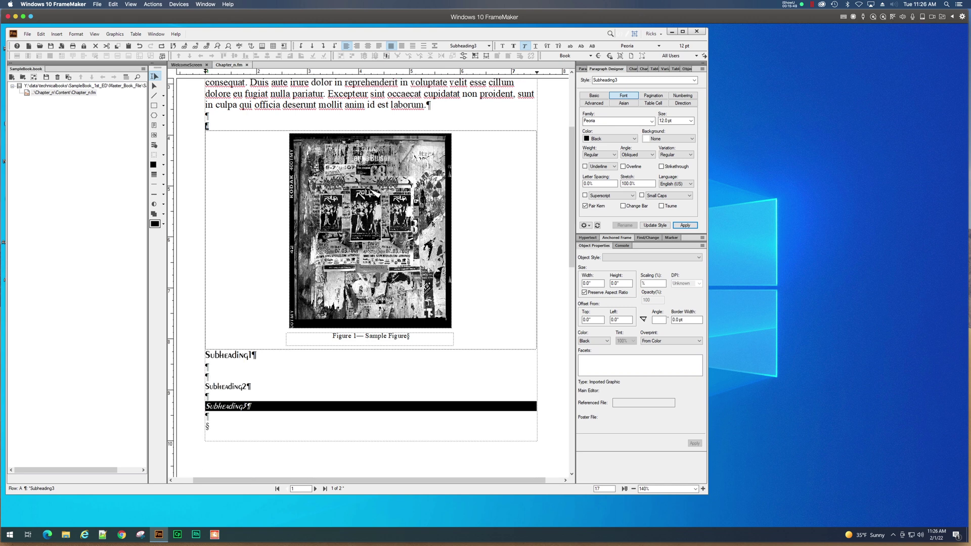
scroll(284, 410, down, 3)
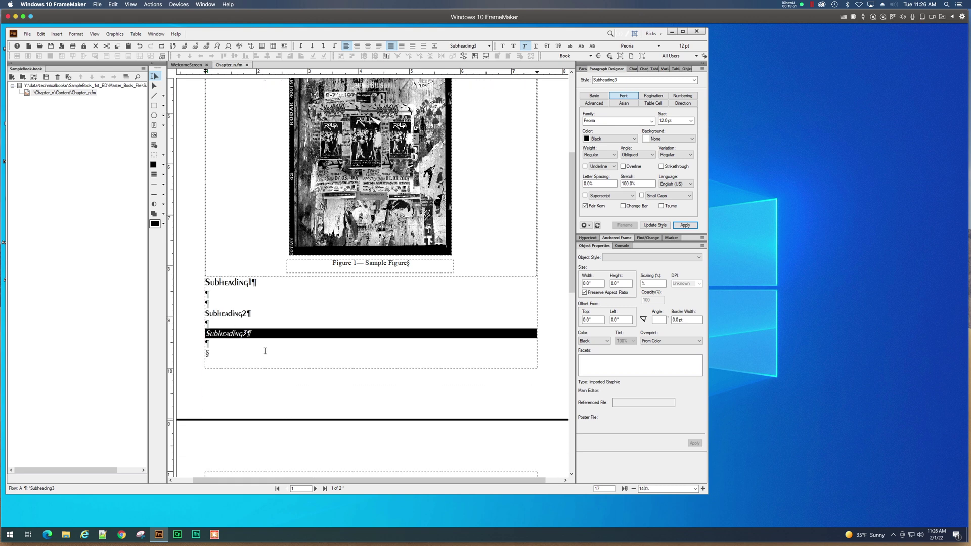
click(225, 343)
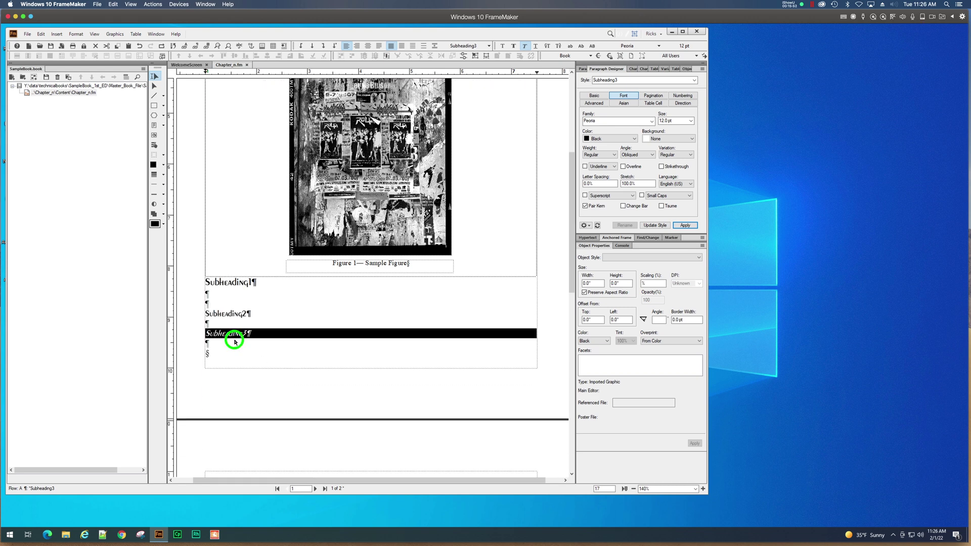
click(227, 304)
click(229, 343)
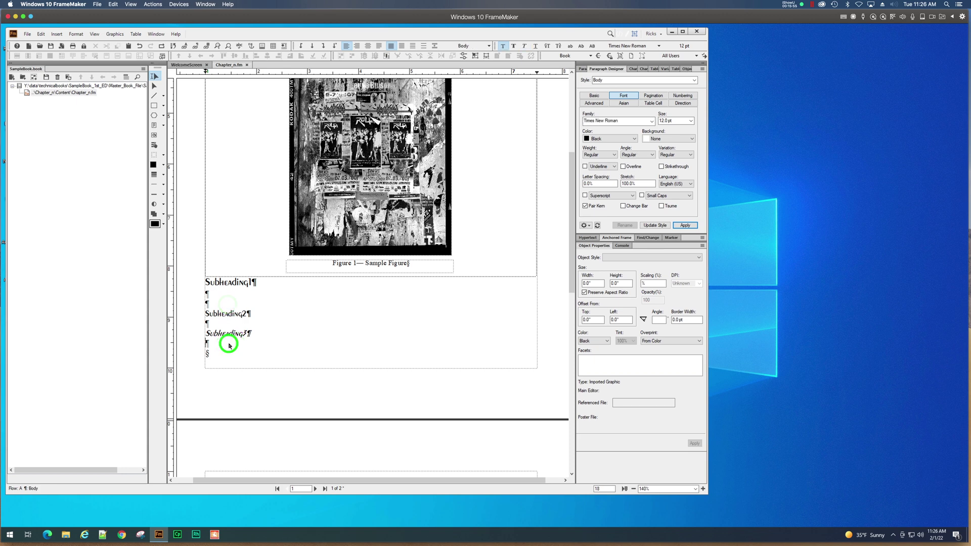
key(Return)
key(Return)
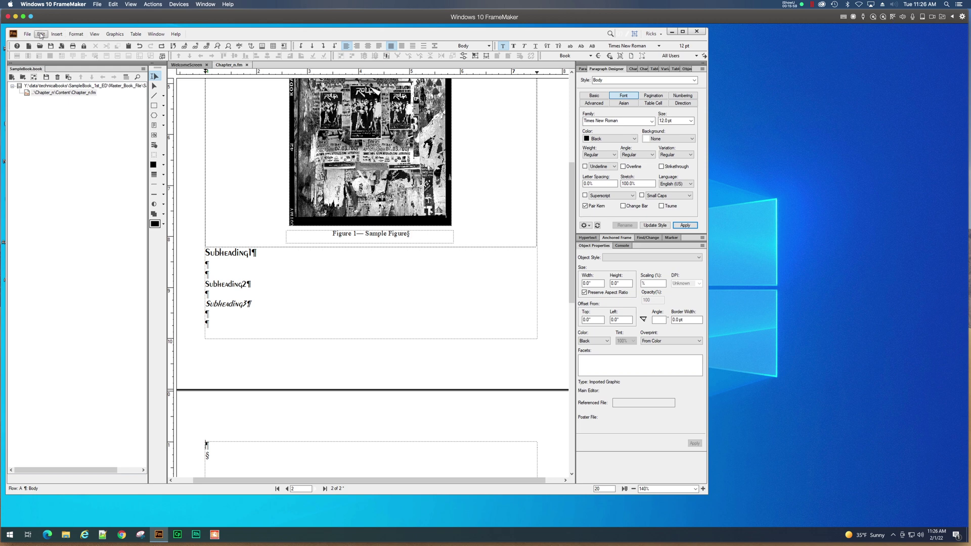
Insert a Border Blue table with 5 columns, 6 body rows and 1 heading row at the cursor on the second page
click(57, 35)
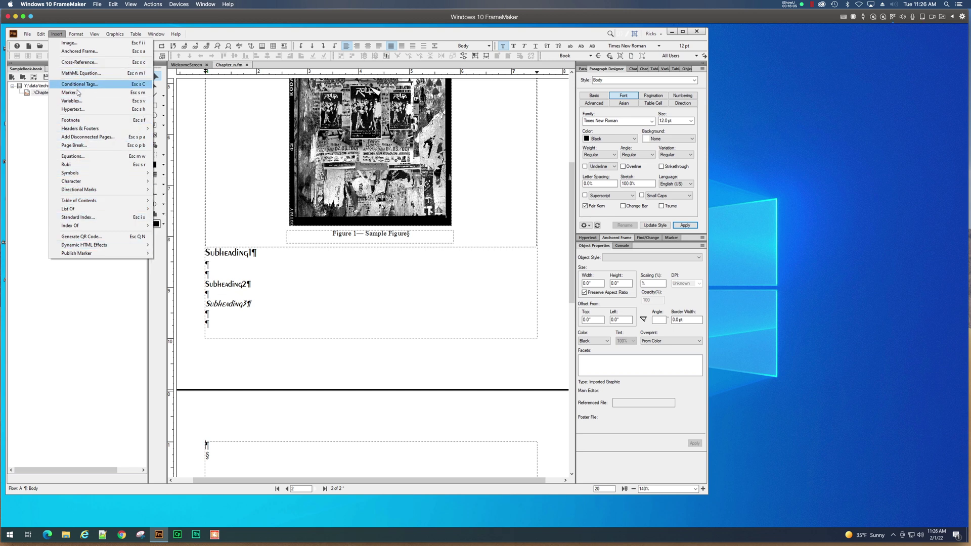
click(259, 29)
click(273, 46)
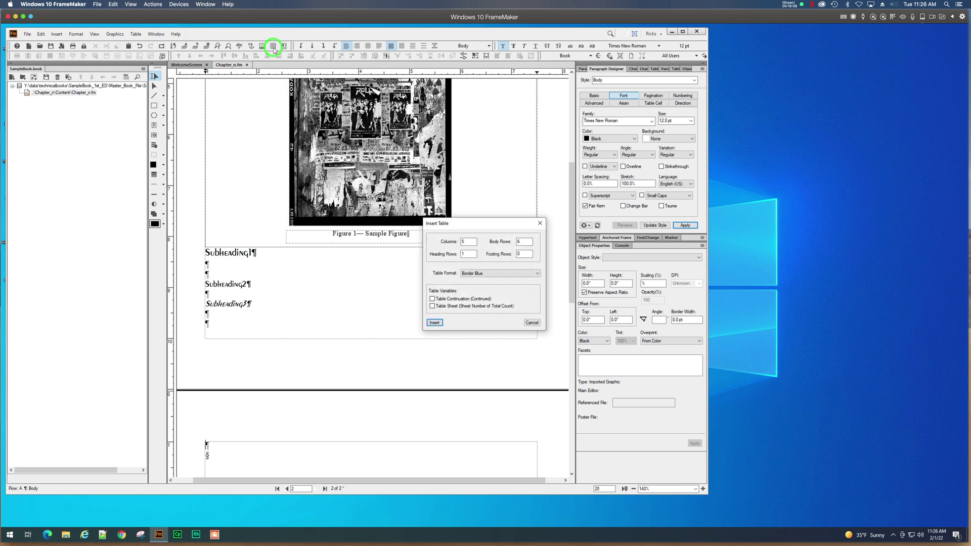
click(469, 241)
click(463, 254)
click(435, 321)
scroll(448, 308, down, 5)
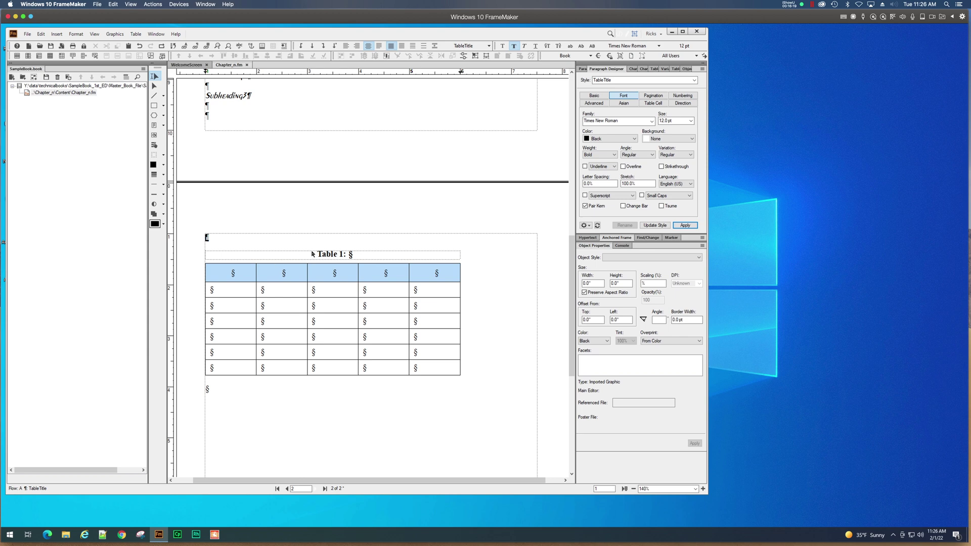
Center the new table and place its title below the table, applying both settings with the Table Designer
click(319, 254)
triple_click(349, 253)
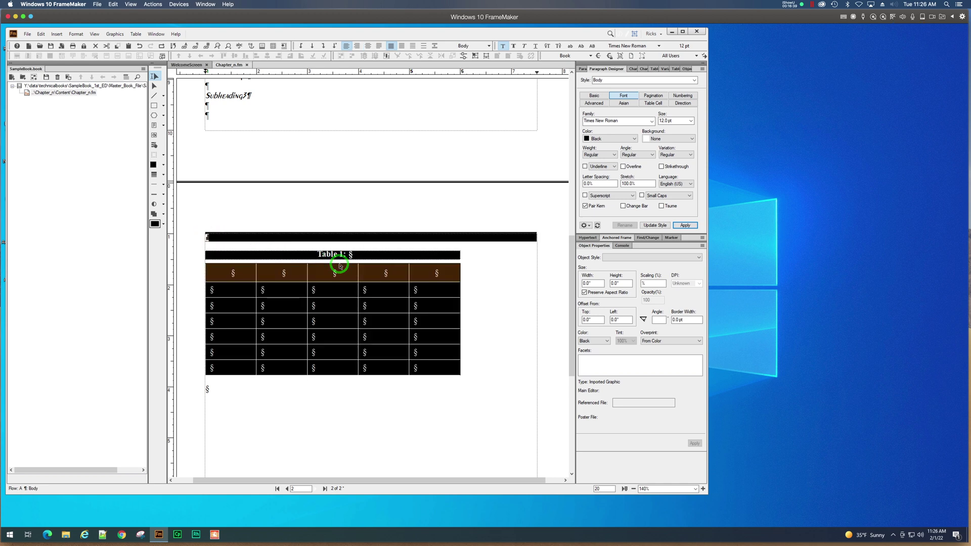
click(135, 34)
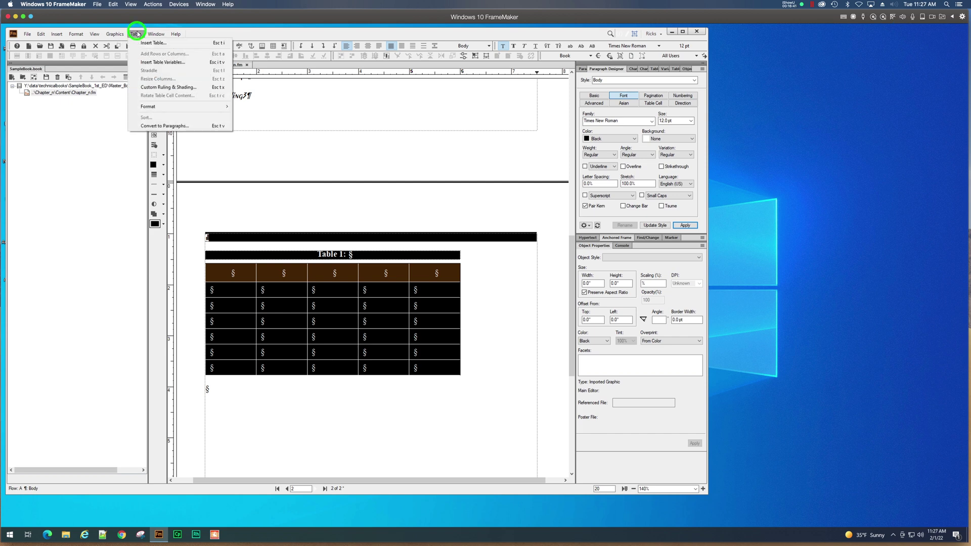
mouse_move(147, 108)
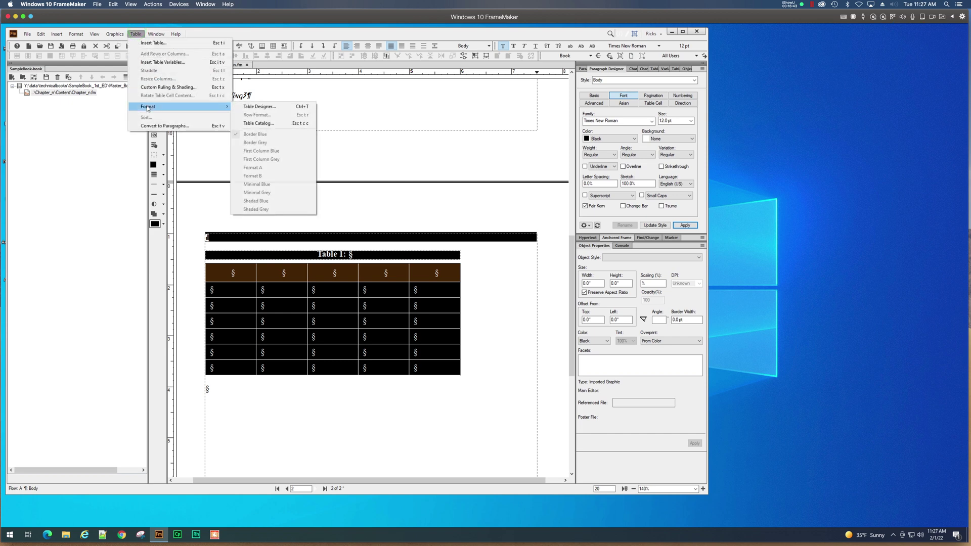
click(264, 107)
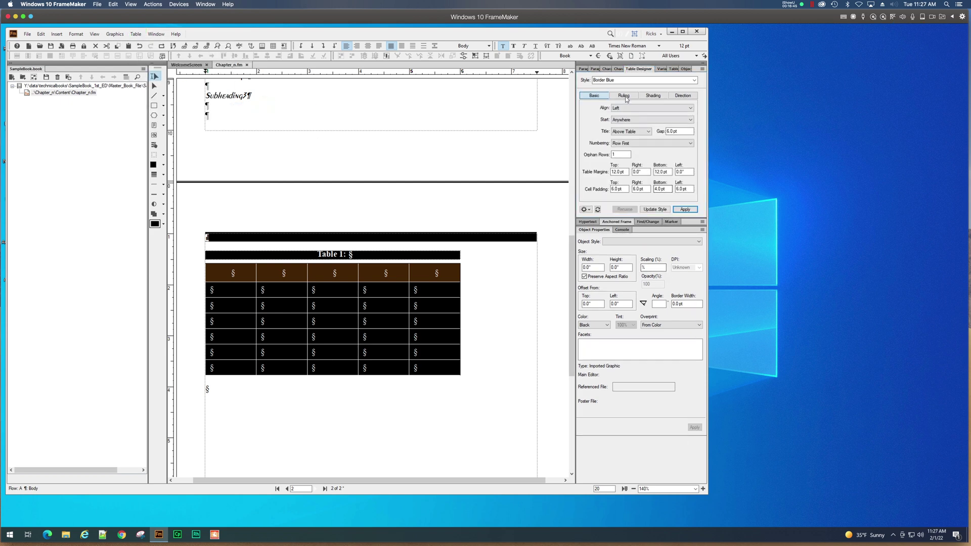
click(672, 108)
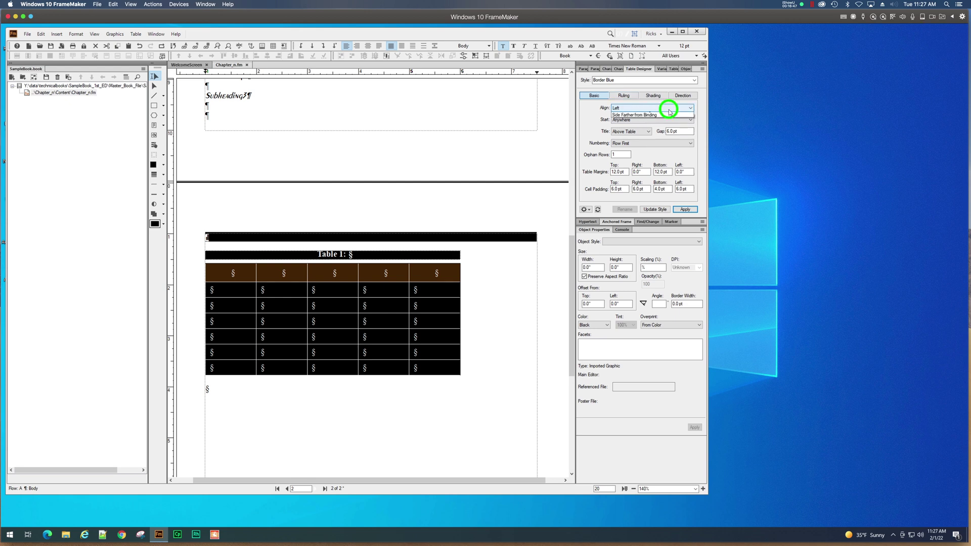
click(654, 126)
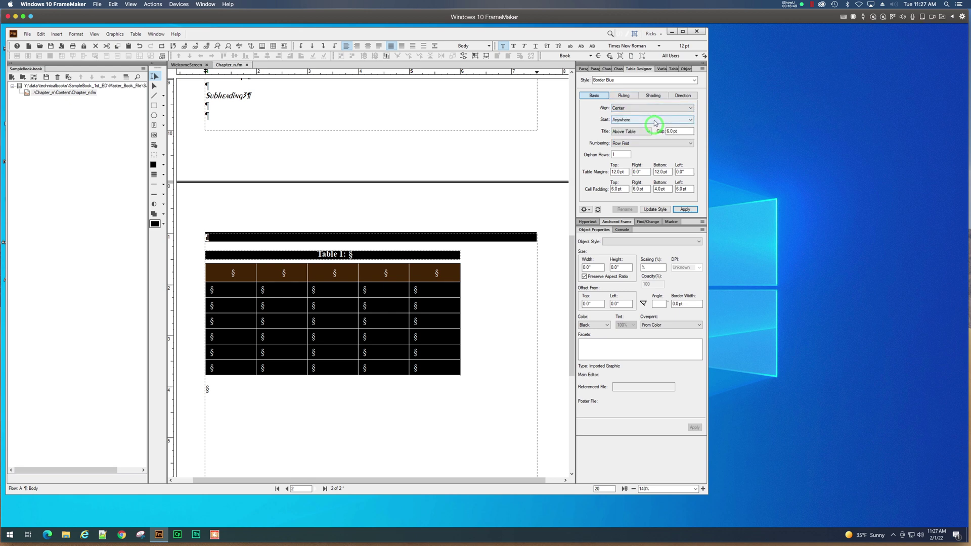
click(647, 132)
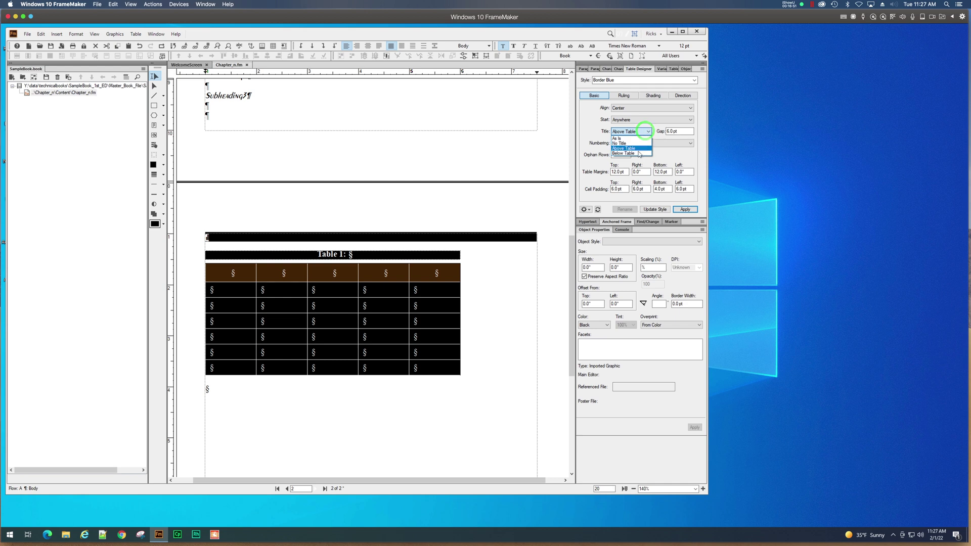
click(637, 152)
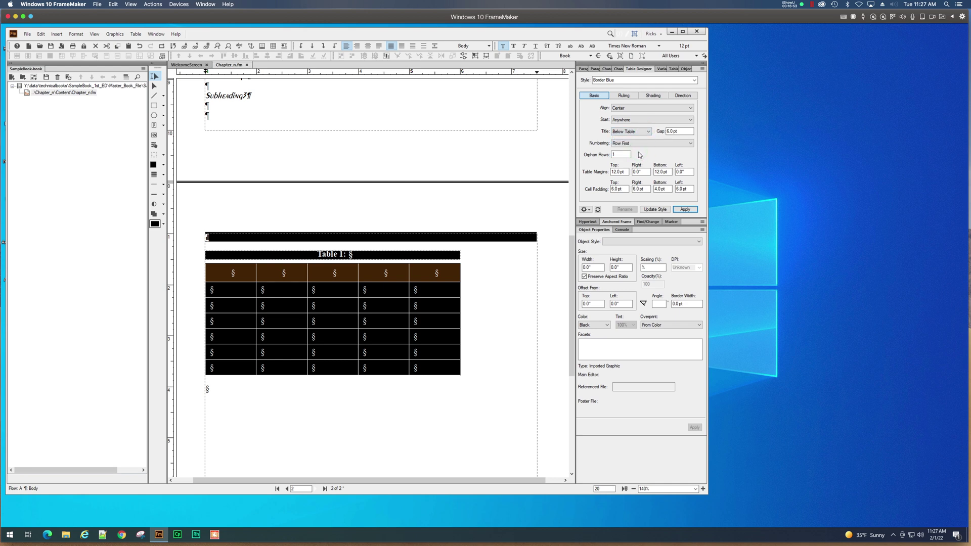
click(687, 209)
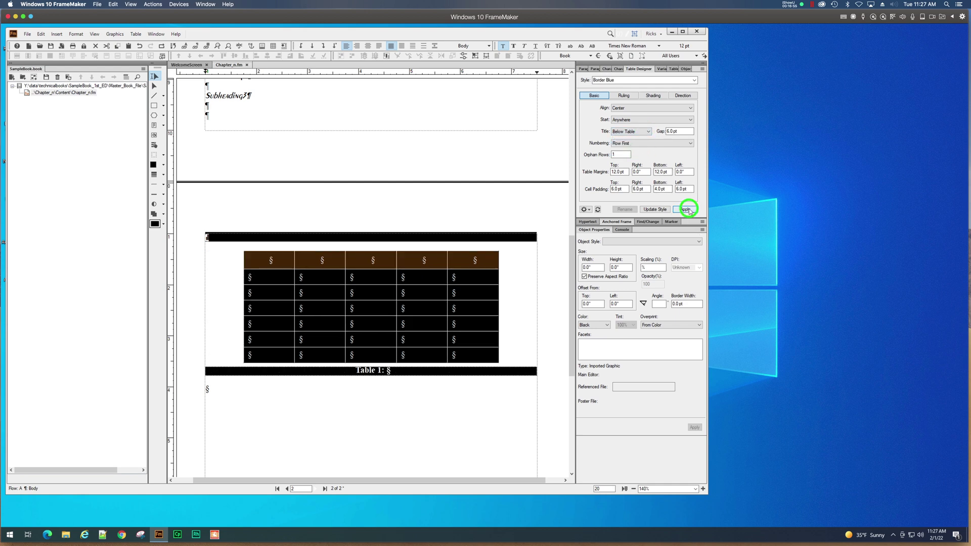
Enter "Table Title" as the title text after the table number and show the title's paragraph font settings
click(368, 374)
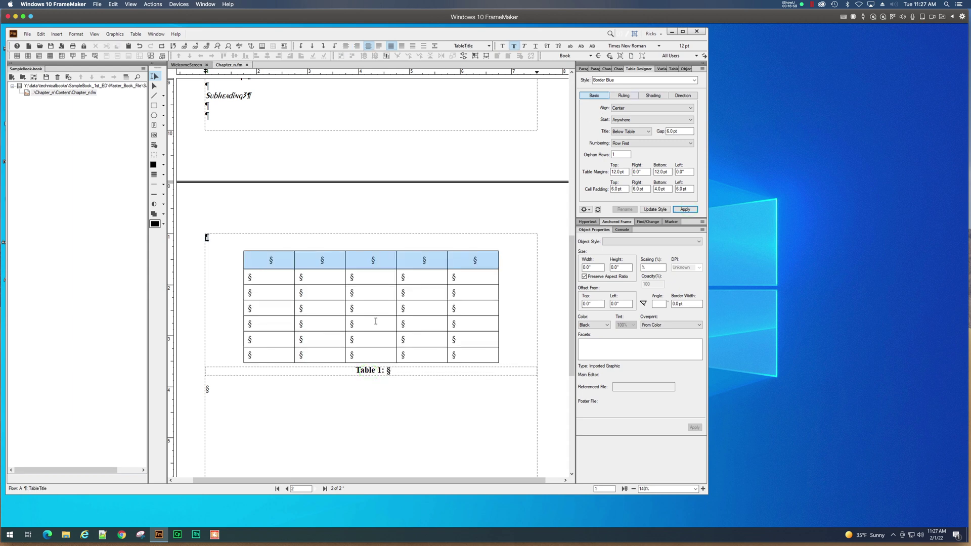
click(596, 69)
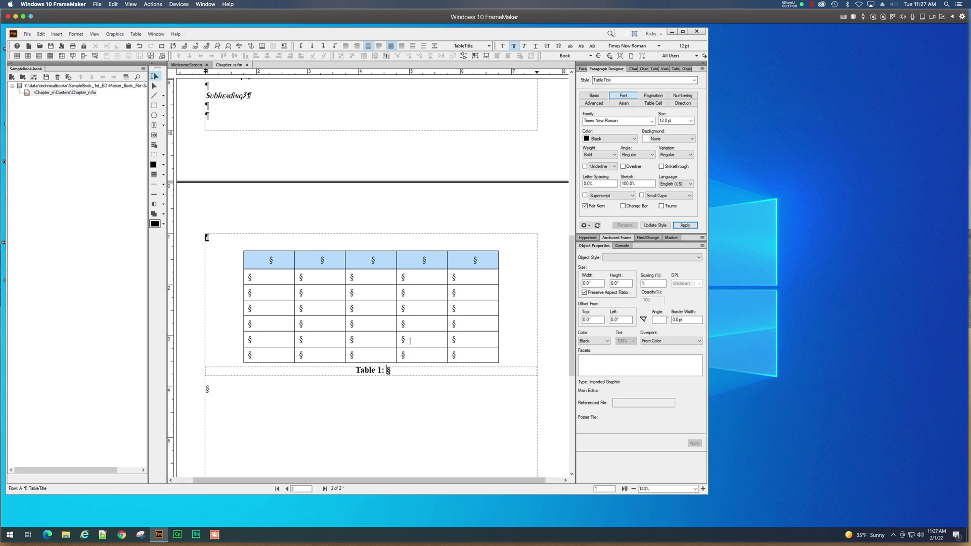
click(439, 373)
text(T)
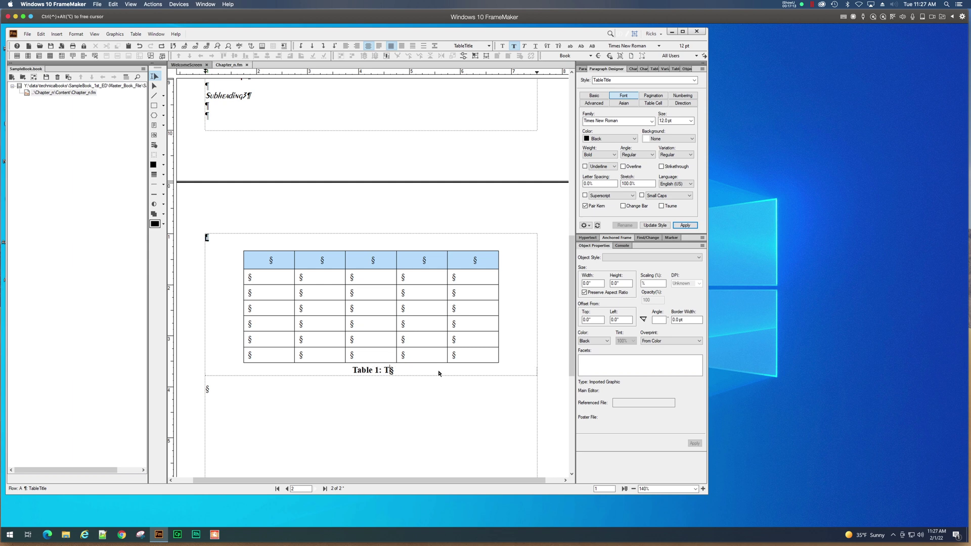
text(able Title)
Set the TableTitle paragraph font size to 10 pt, apply it to the table title and update the style
click(690, 120)
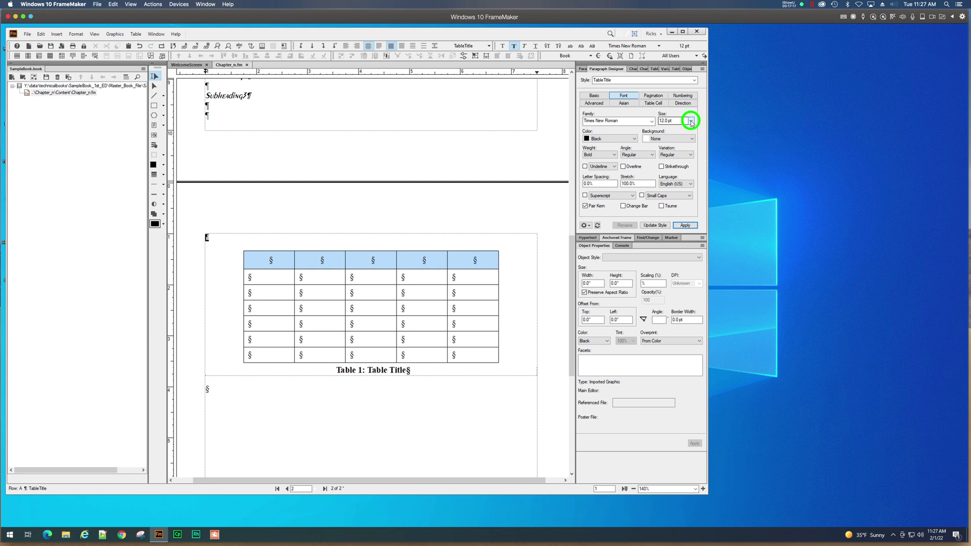
click(670, 148)
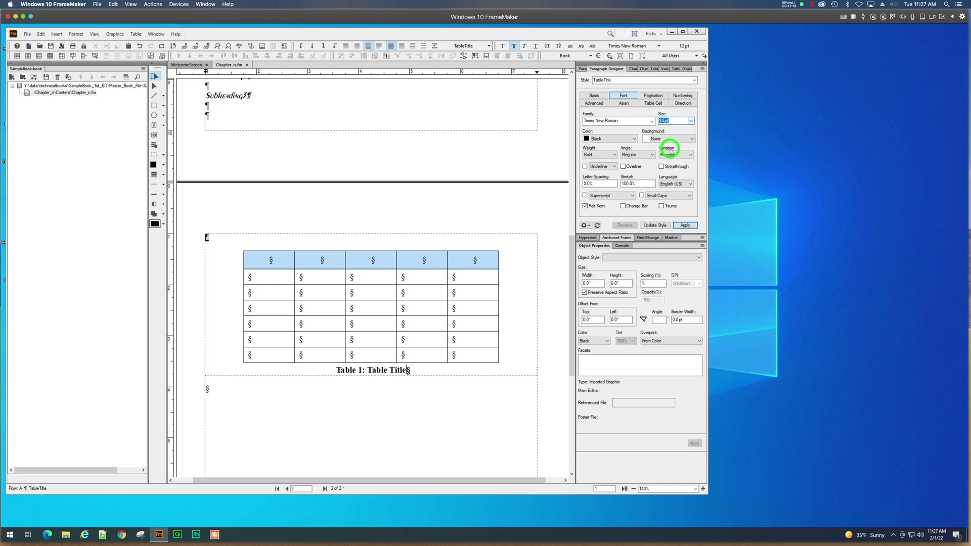
click(685, 225)
click(655, 225)
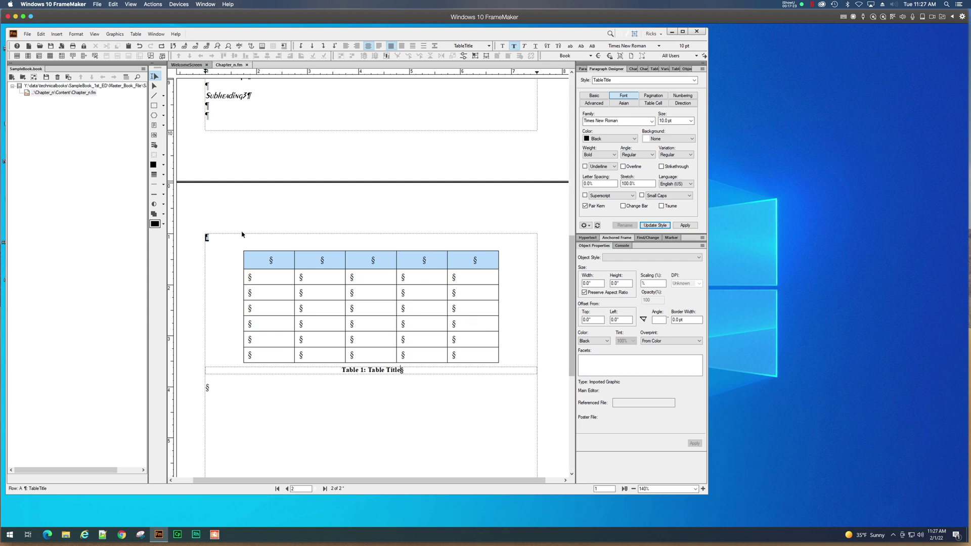
Enter "Column" in the table's first heading cell and "Cell Entry" in the body cell directly below it
click(270, 260)
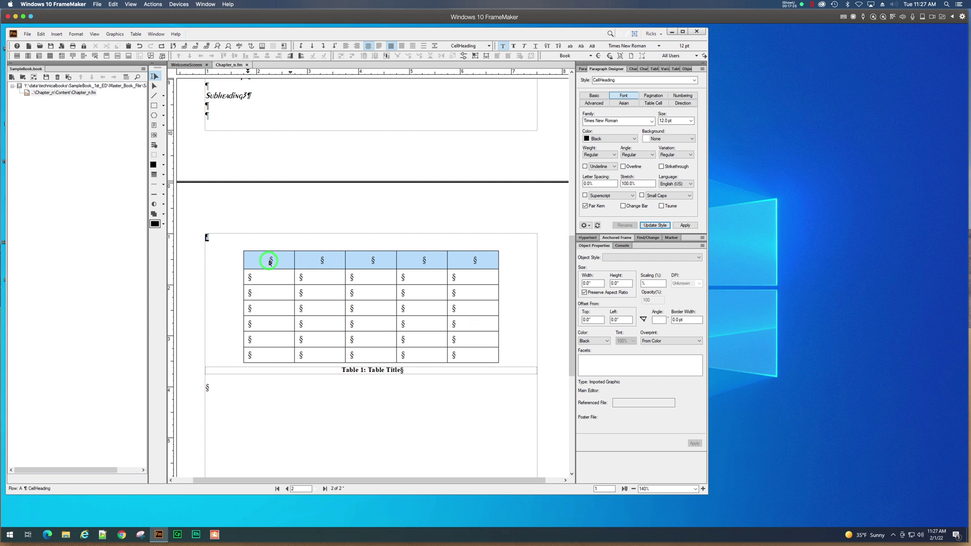
text(Column)
click(270, 279)
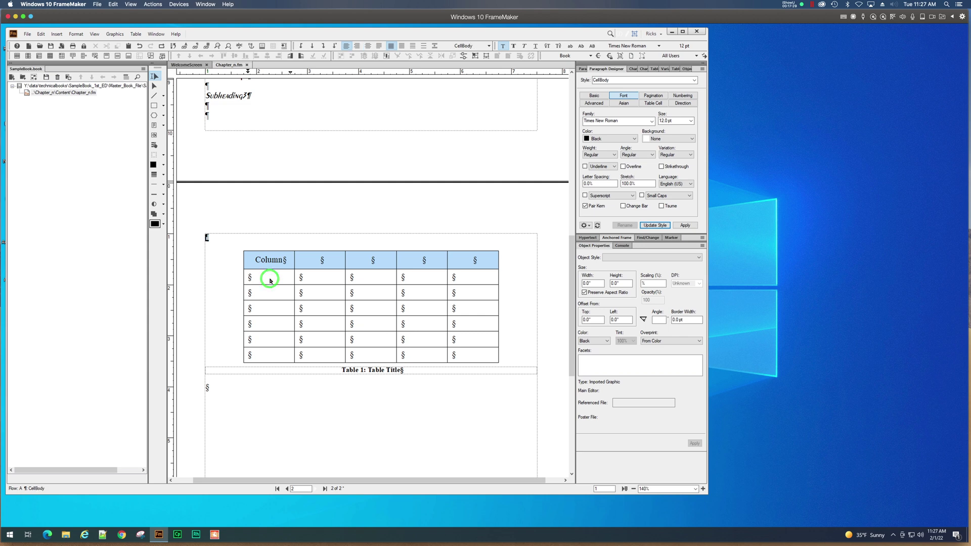
text(Cell Enbtry)
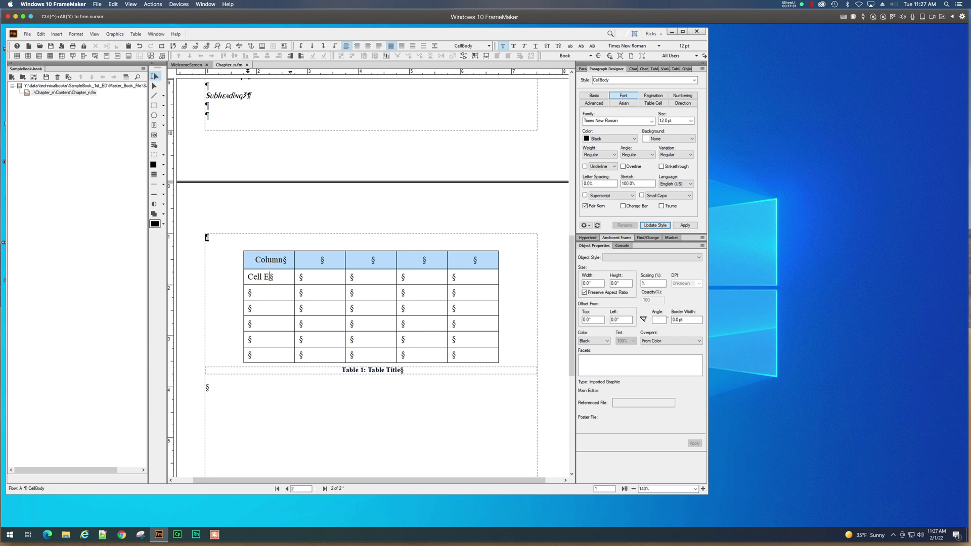
key(BackSpace)
key(BackSpace)
key(BackSpace)
key(BackSpace)
text(try)
click(331, 282)
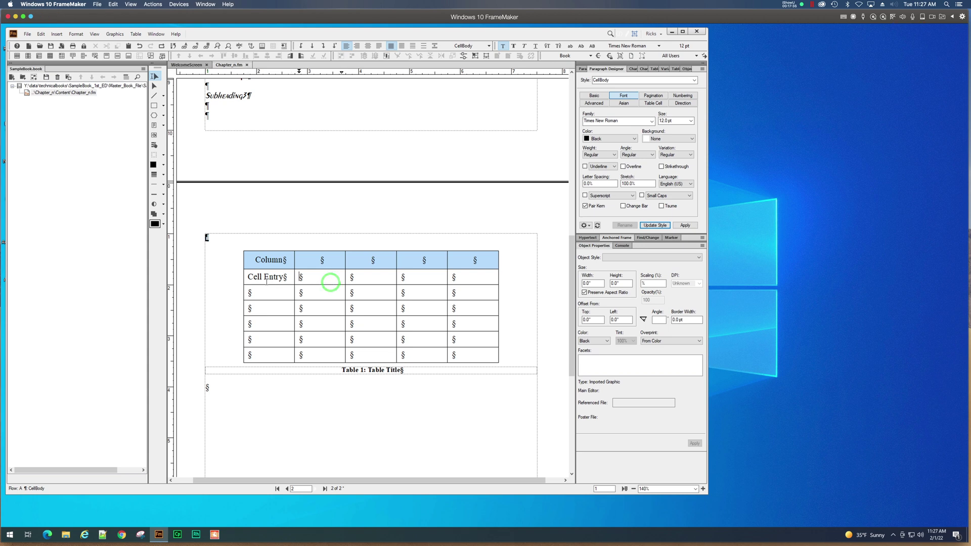
Change the first body cell's text to "Cell Body" and the first heading cell's text to "Cell Heading"
click(267, 282)
click(270, 259)
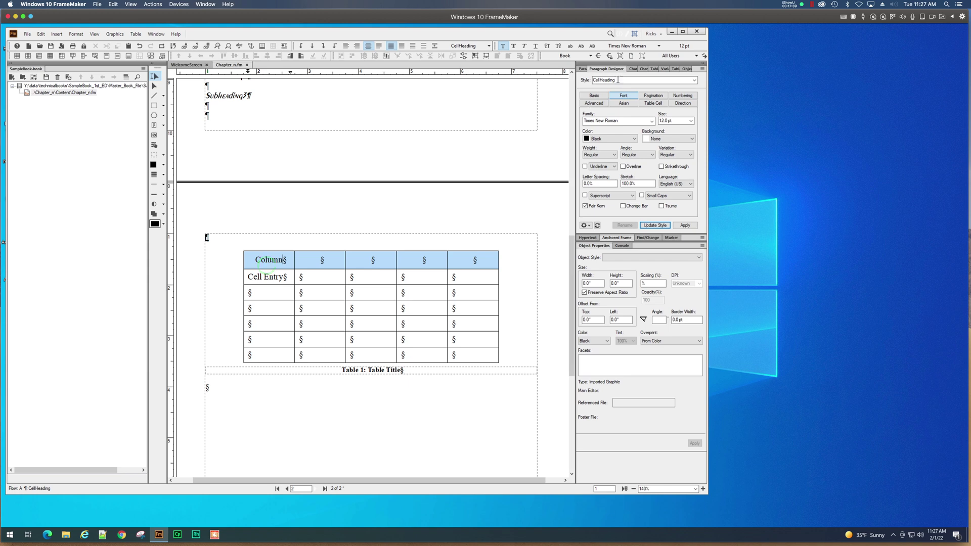
click(255, 277)
double_click(278, 279)
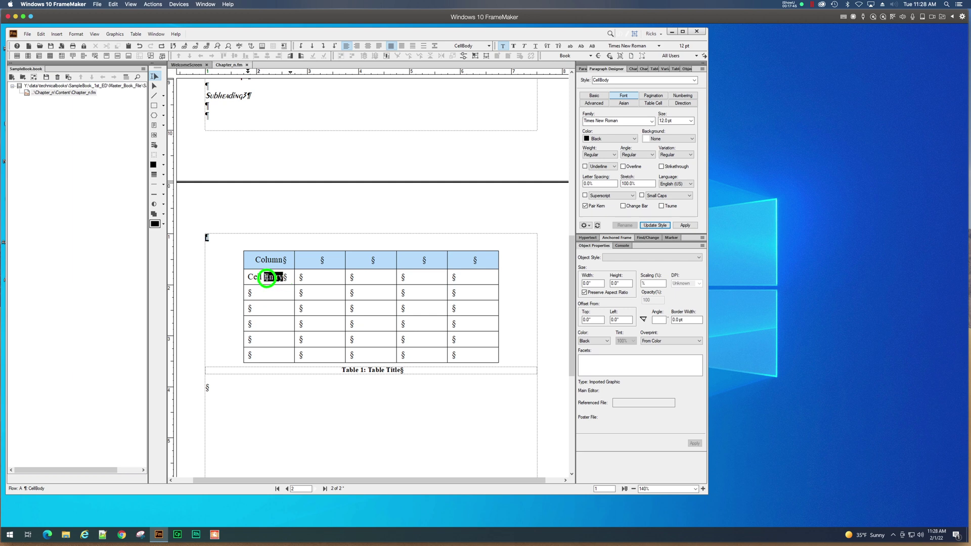
text(Body)
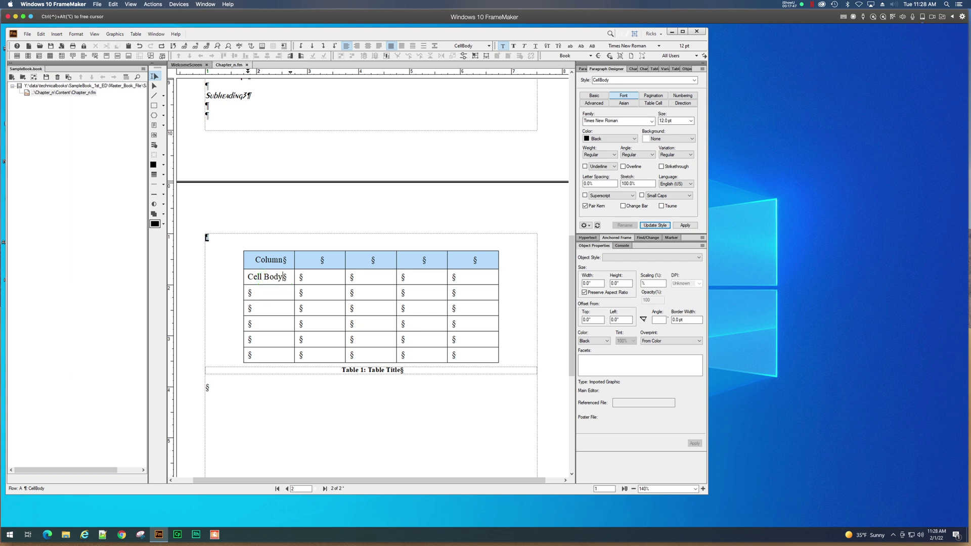
click(268, 258)
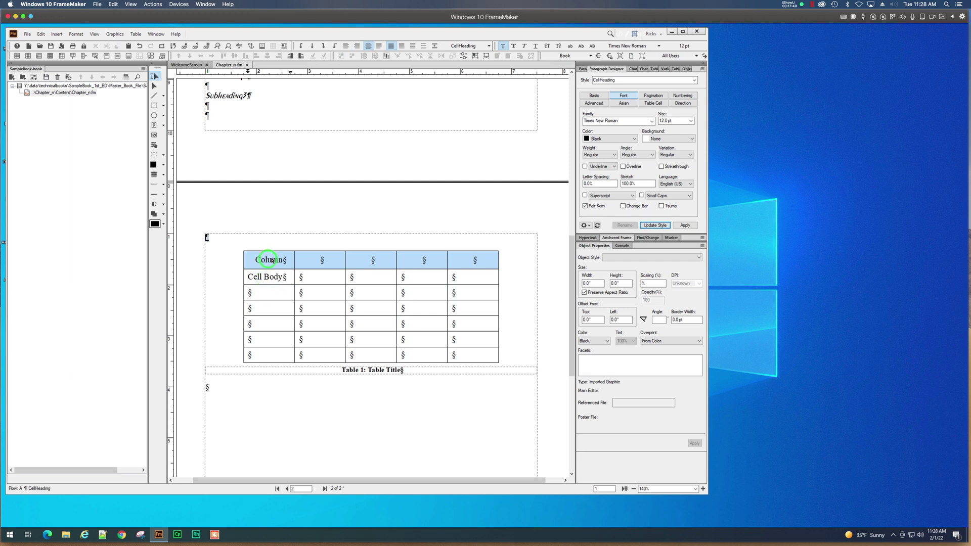
drag(281, 260, 255, 260)
text(CellHeading)
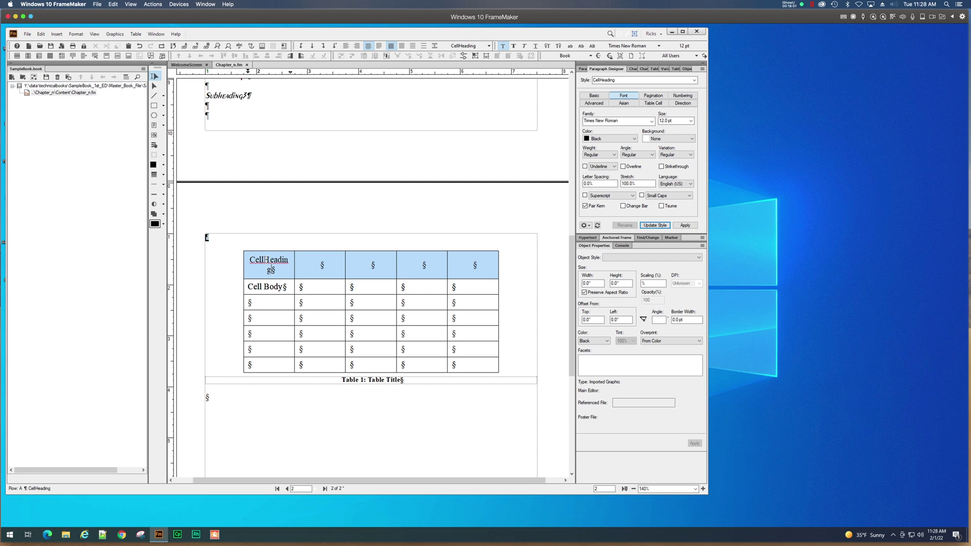
click(264, 259)
Add three empty Body paragraphs below Subheading2 to push the Subheading3 line onto the second page above the table
scroll(480, 408, up, 5)
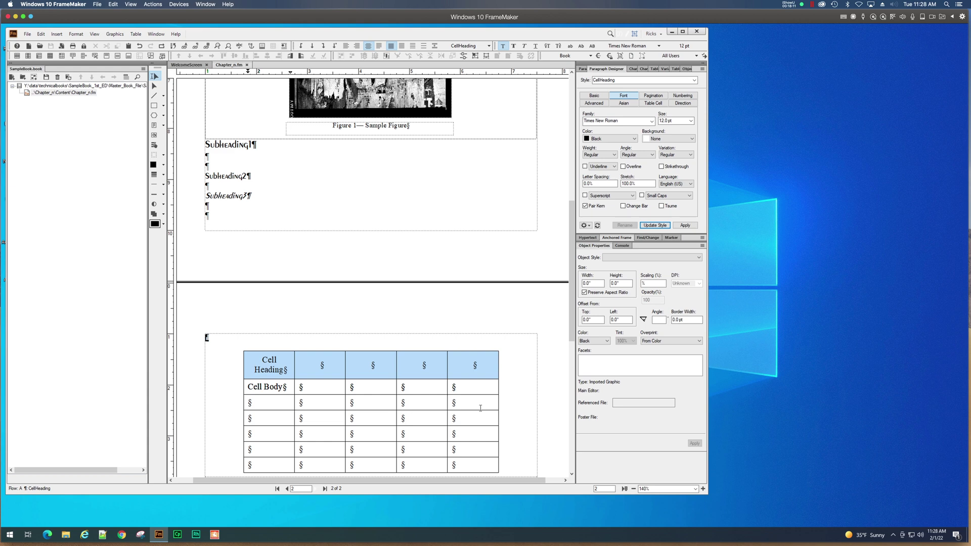
scroll(443, 417, up, 4)
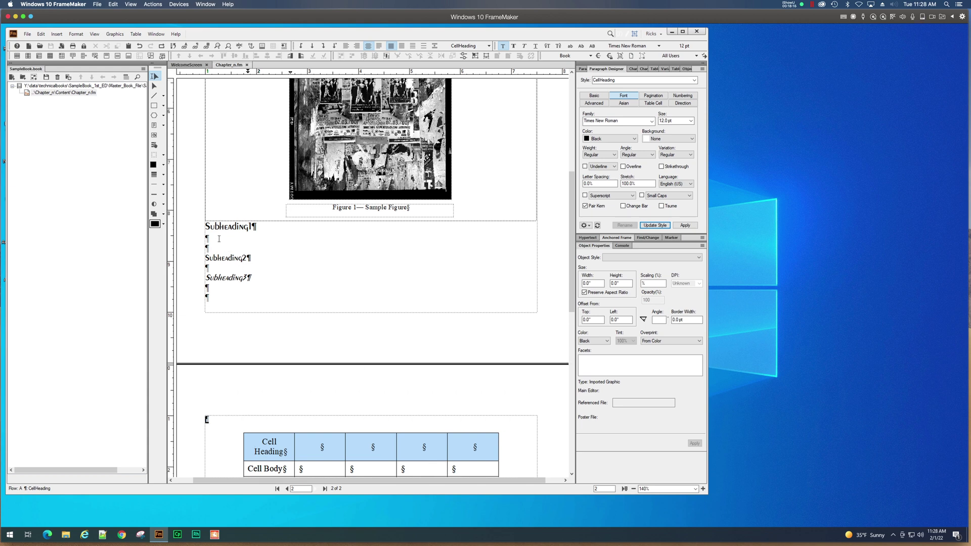
click(219, 238)
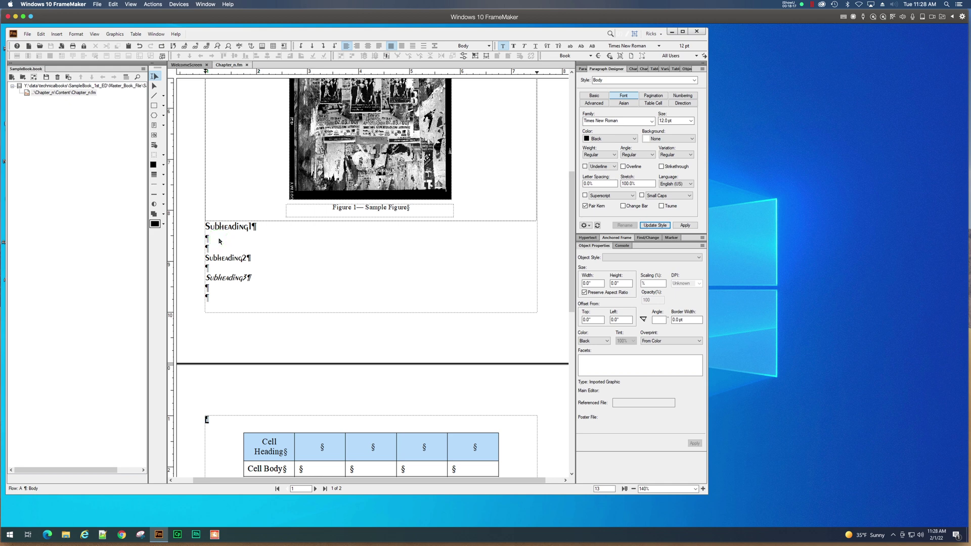
click(216, 272)
key(Return)
key(Return)
key(Return)
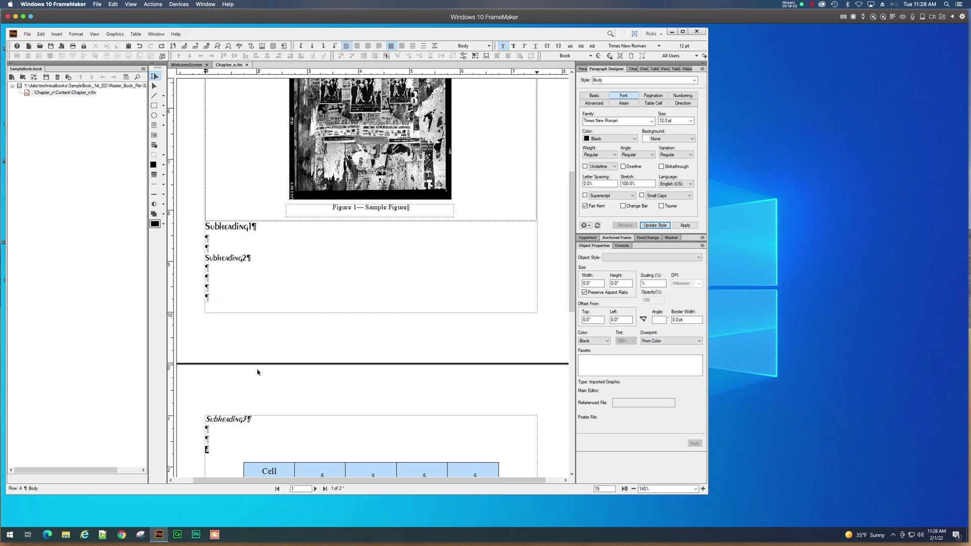
scroll(257, 373, down, 5)
scroll(258, 372, up, 1)
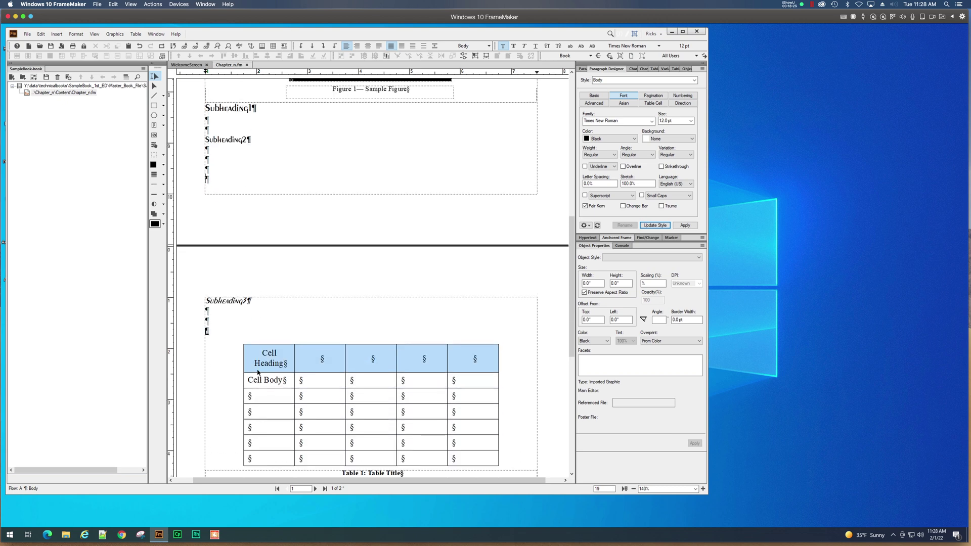
Create an Index marker for the word "This" at the start of the body paragraph under the Heading line
scroll(257, 372, up, 8)
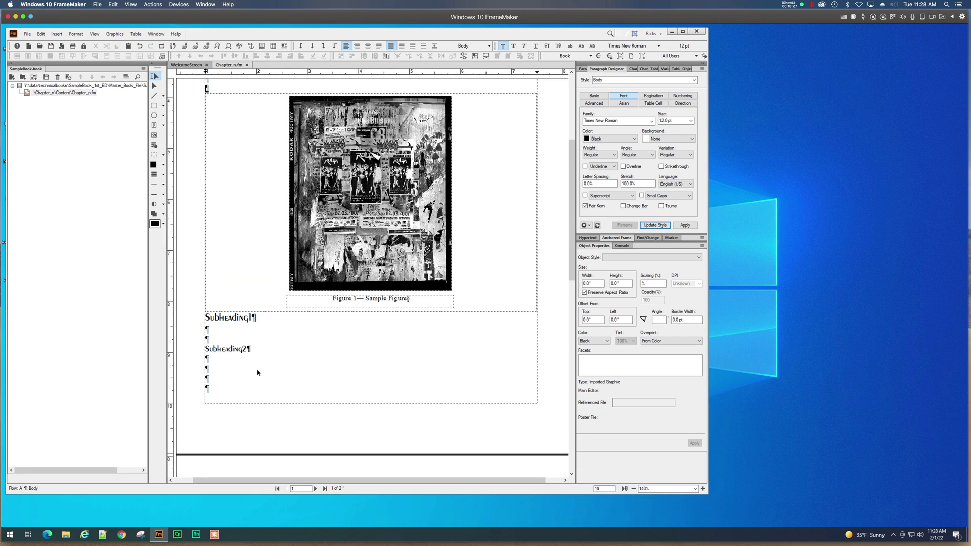
scroll(257, 372, up, 7)
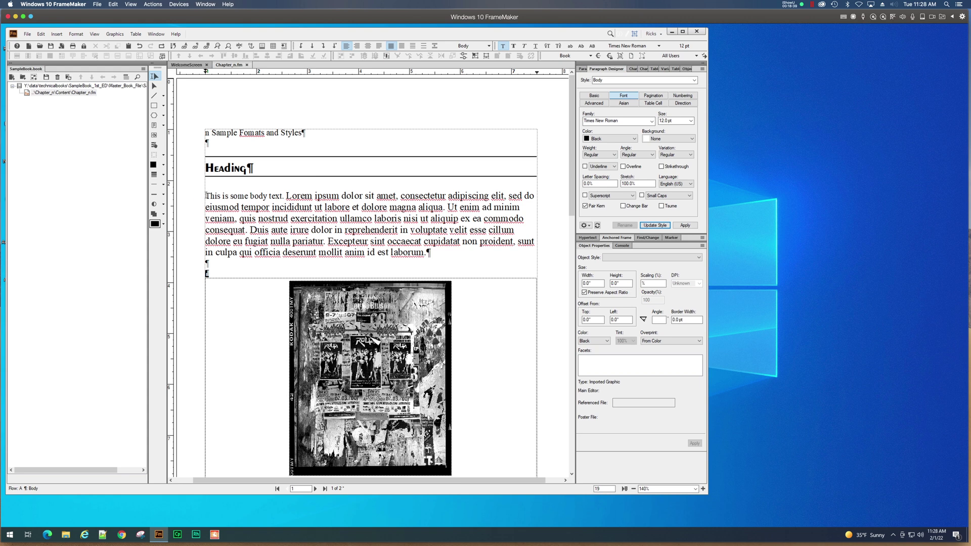
drag(205, 196, 220, 195)
click(670, 237)
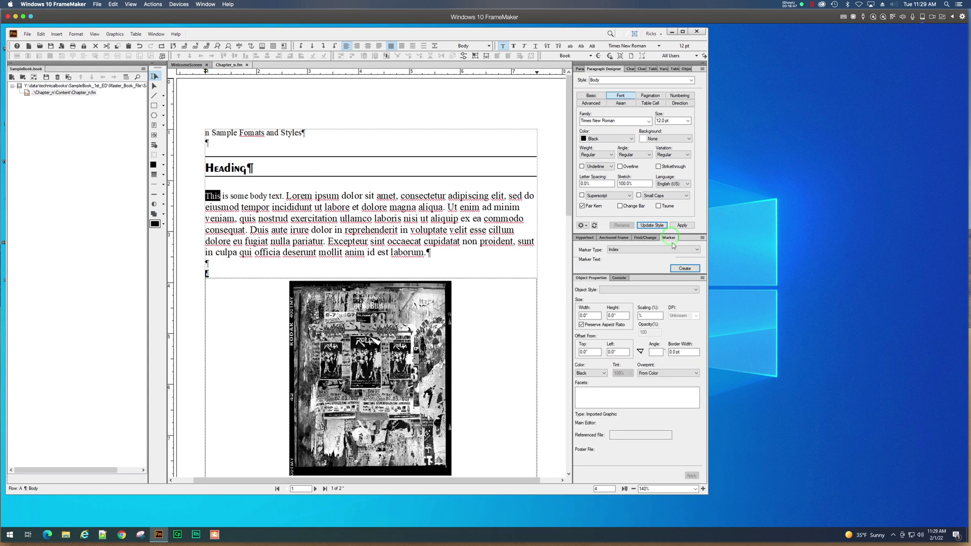
click(681, 268)
Create an Index marker for the word "body" in the first sentence of the body paragraph
scroll(534, 214, down, 5)
scroll(455, 177, up, 2)
click(348, 146)
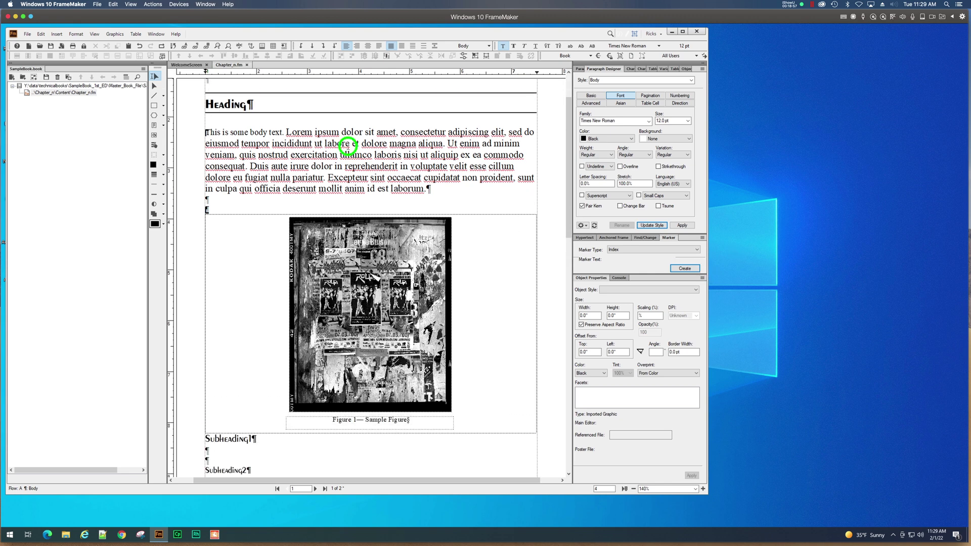
click(230, 133)
click(252, 132)
double_click(256, 133)
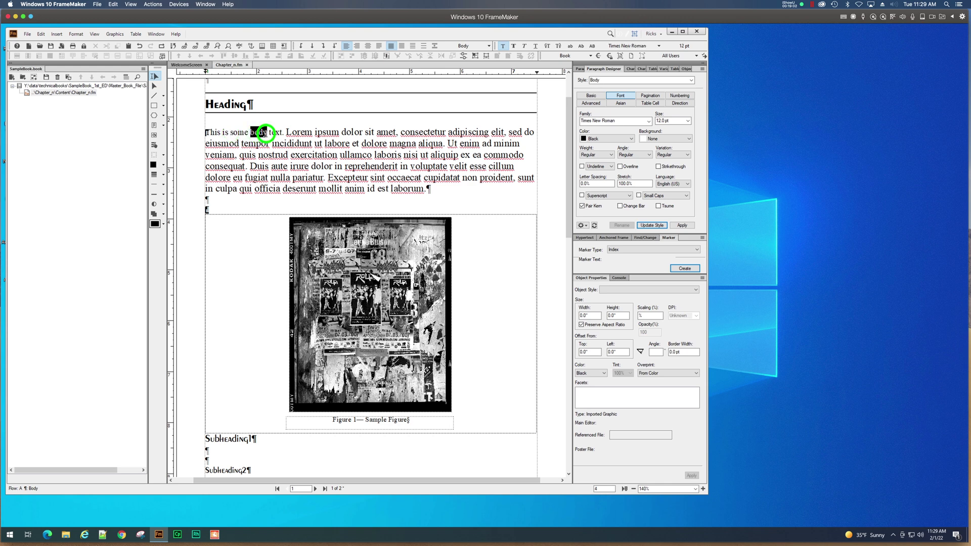
click(697, 250)
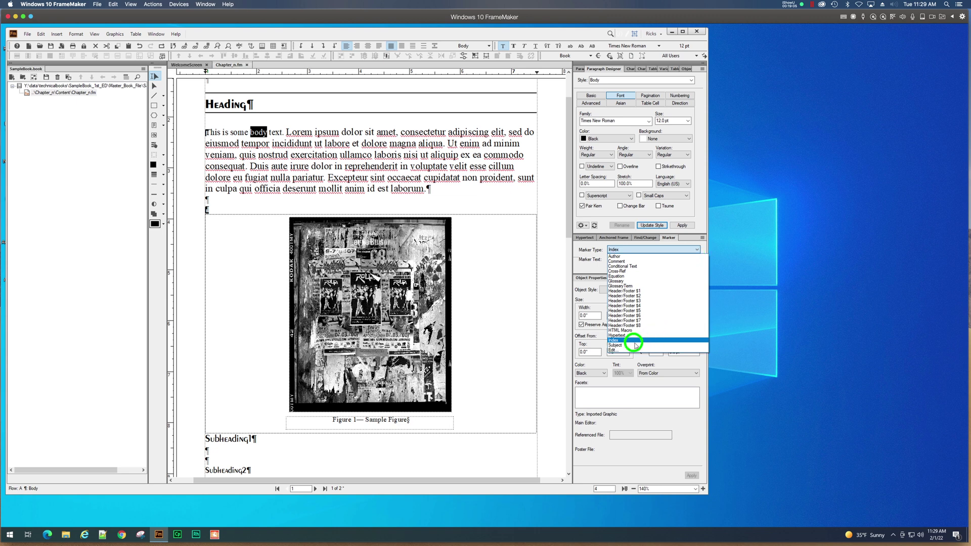
click(618, 340)
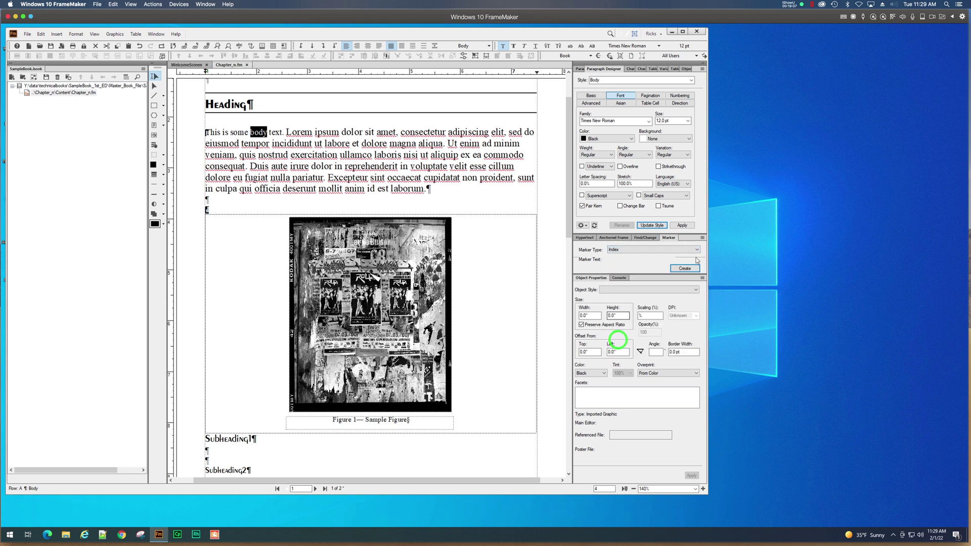
click(687, 268)
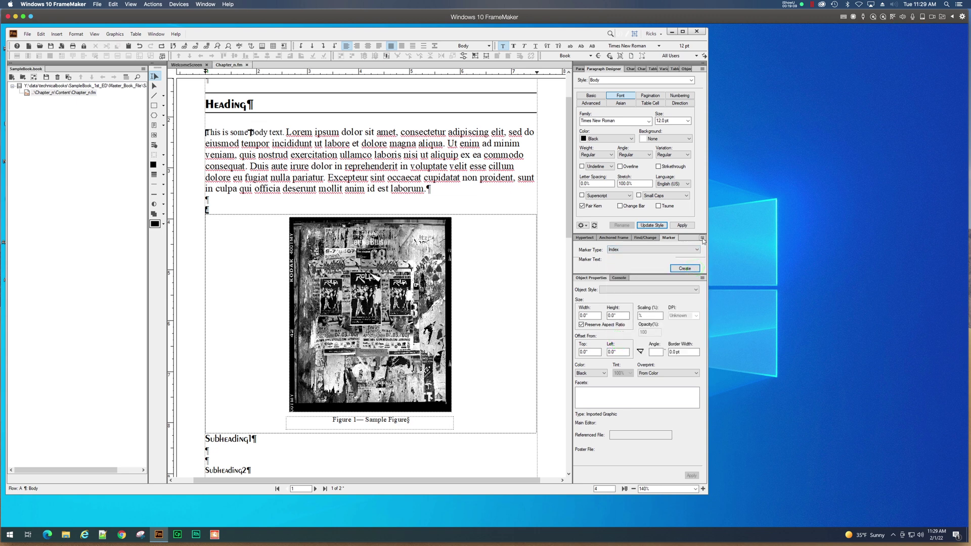
Switch to the Character Designer to make room for the marker text, and create an Index marker for "Lorem ipsum"
click(696, 257)
click(638, 268)
click(632, 71)
click(631, 71)
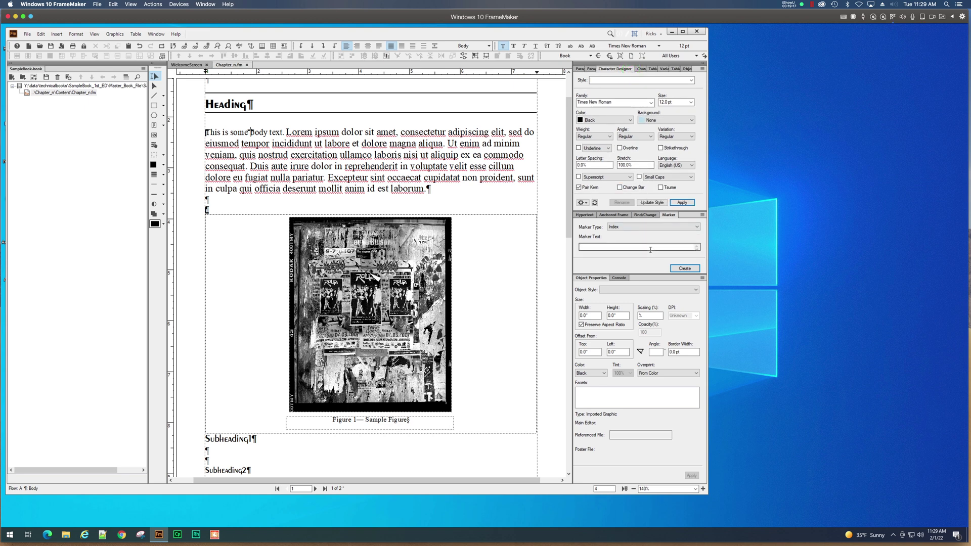
click(300, 148)
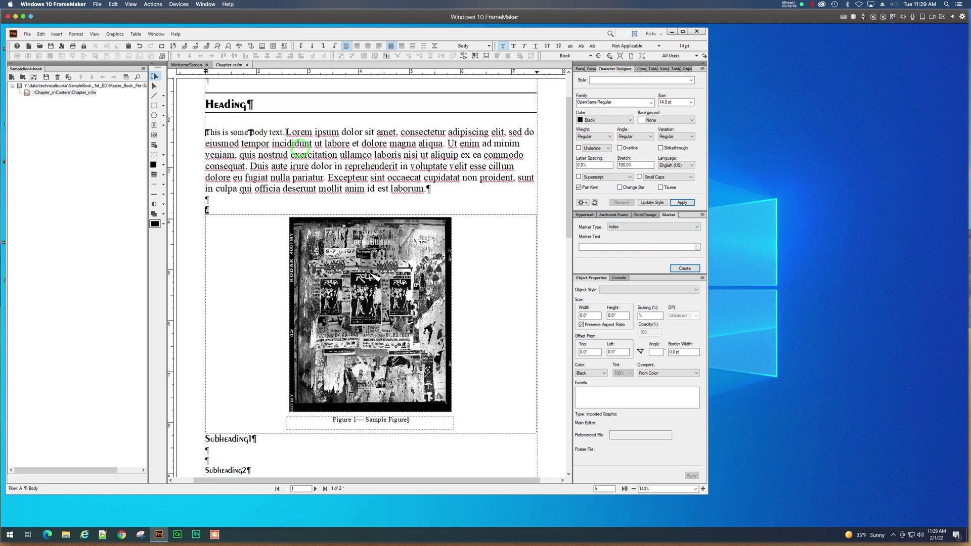
drag(287, 132, 339, 131)
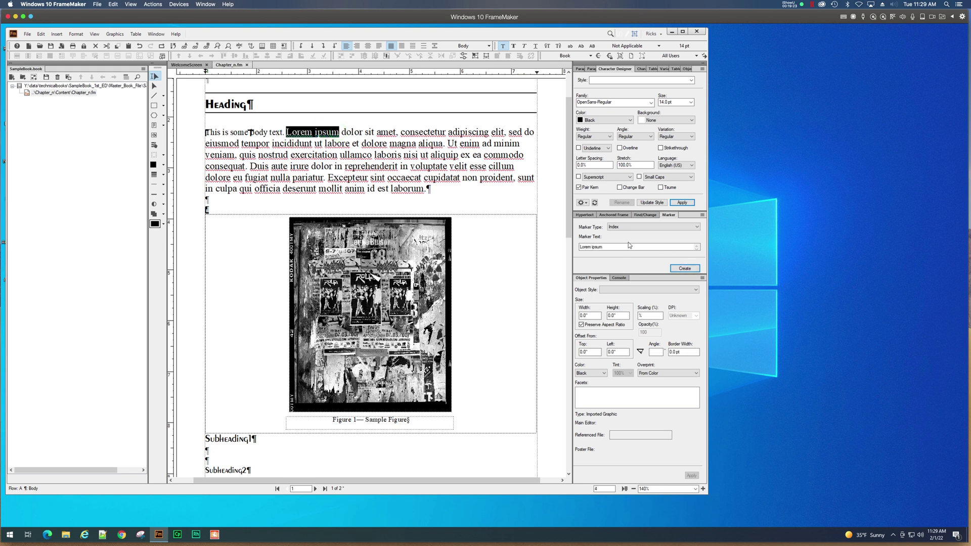
click(683, 268)
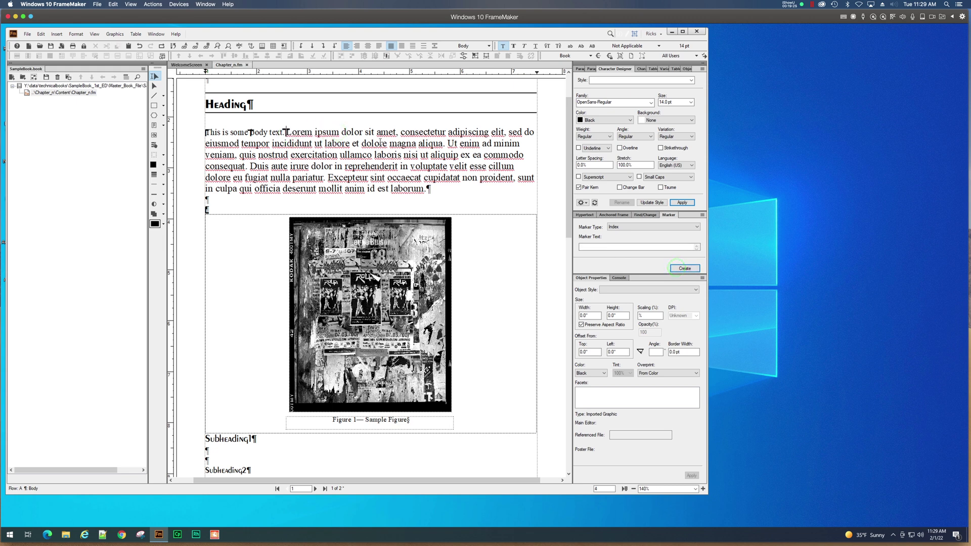
Create Index markers for the words "dolor" and "consectetur" in the first line of the body paragraph
drag(343, 132, 363, 132)
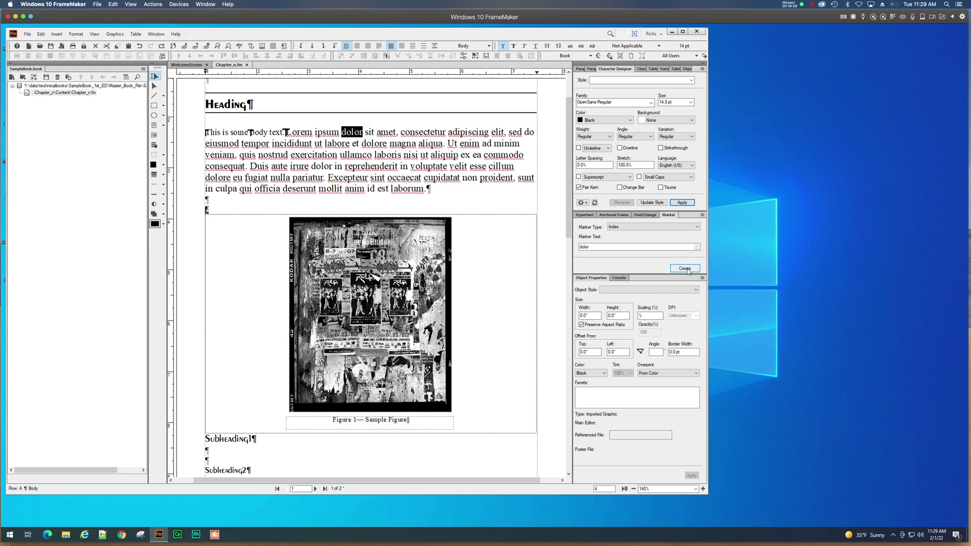
click(688, 273)
drag(402, 132, 446, 132)
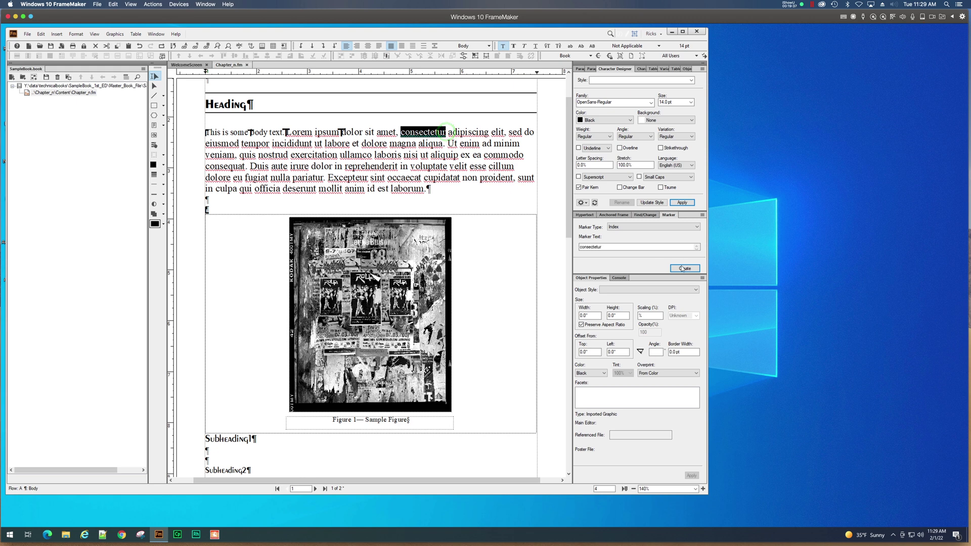
click(685, 268)
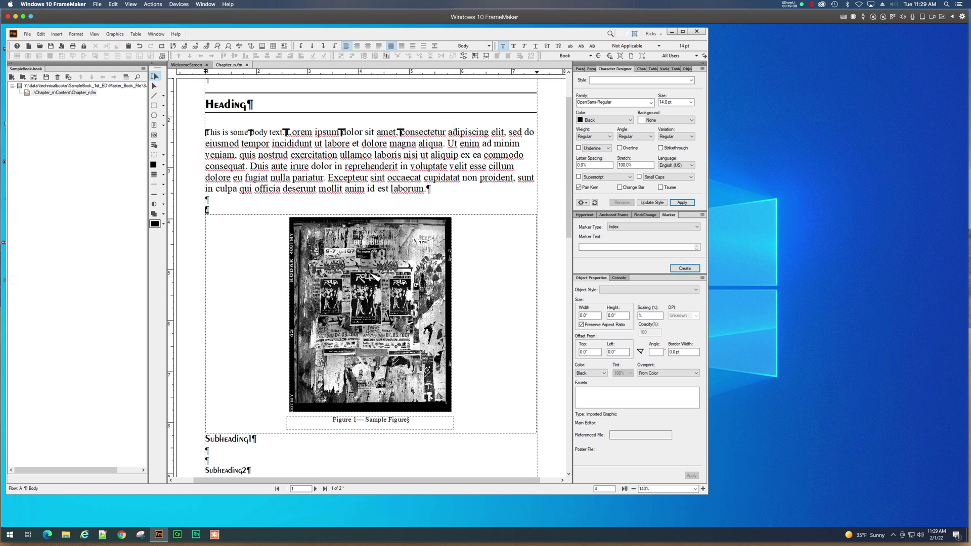
Create Index markers for "adipiscing" in the body paragraph's first line and "voluptate" in its fourth line
drag(450, 132, 488, 133)
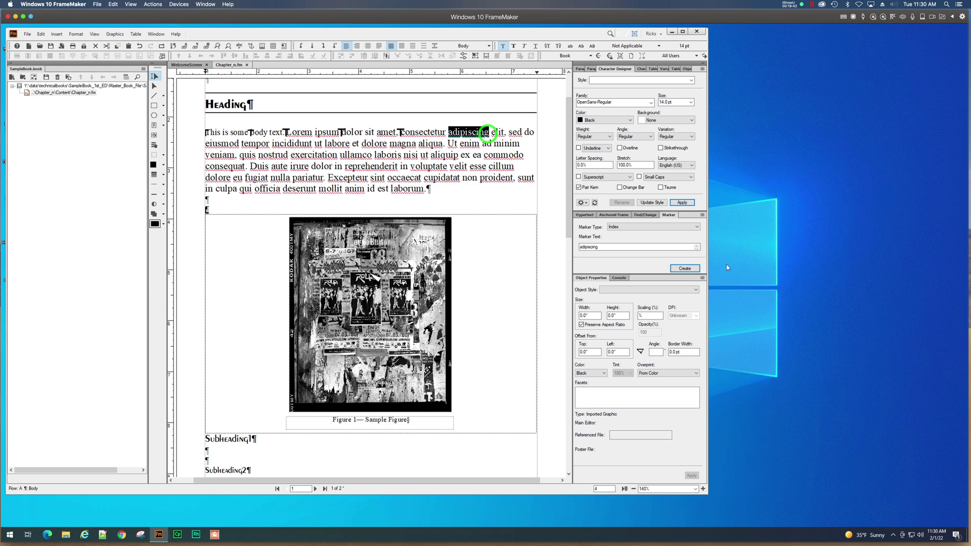
click(679, 269)
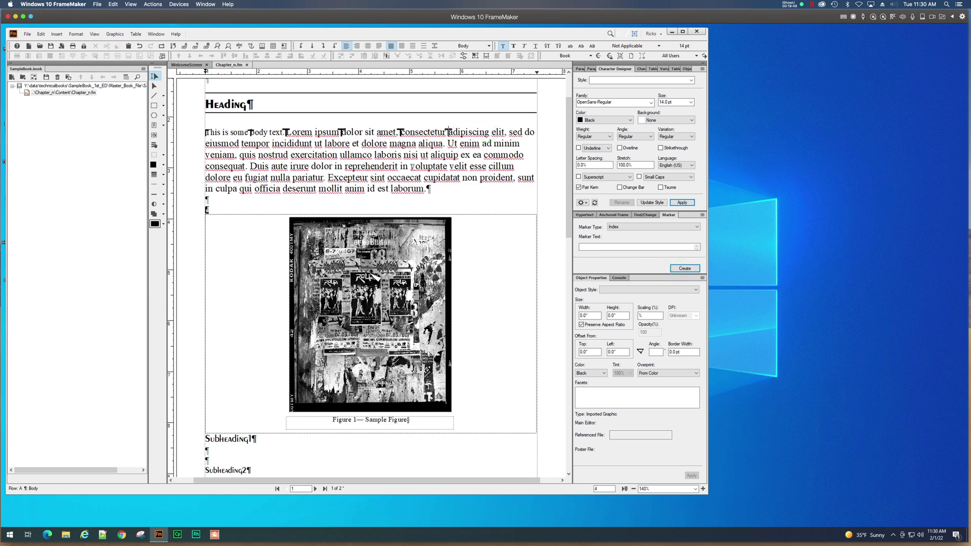
drag(410, 166, 448, 167)
click(679, 268)
scroll(412, 247, up, 3)
scroll(412, 233, down, 9)
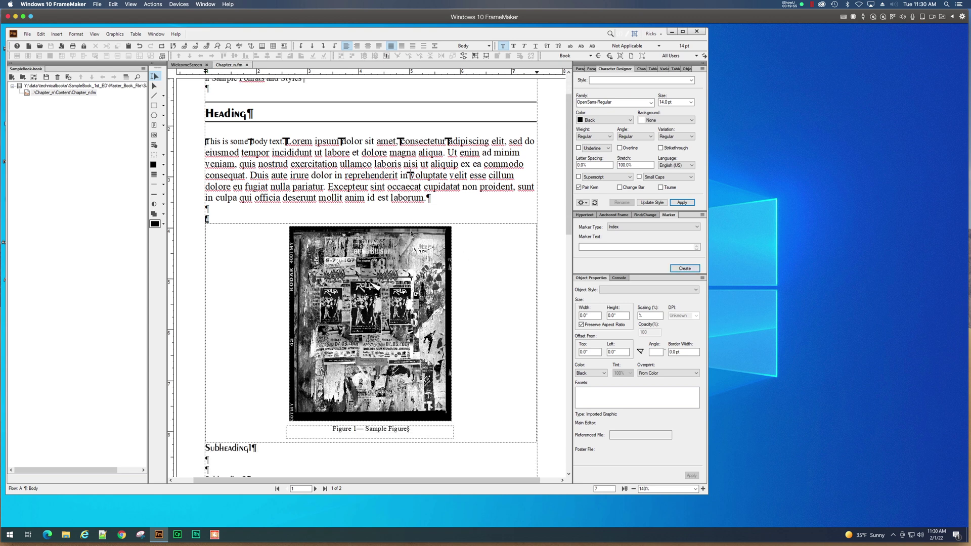
scroll(411, 234, down, 13)
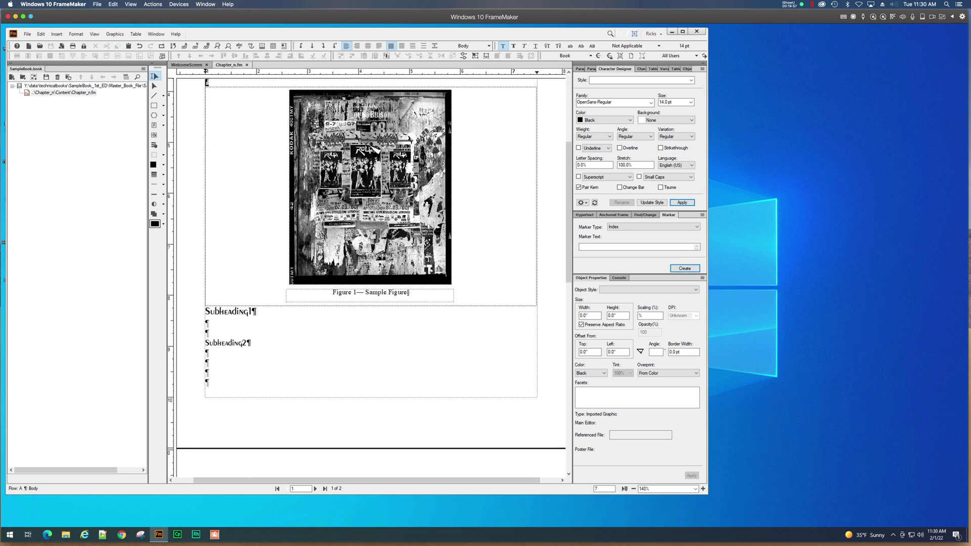
scroll(411, 233, down, 3)
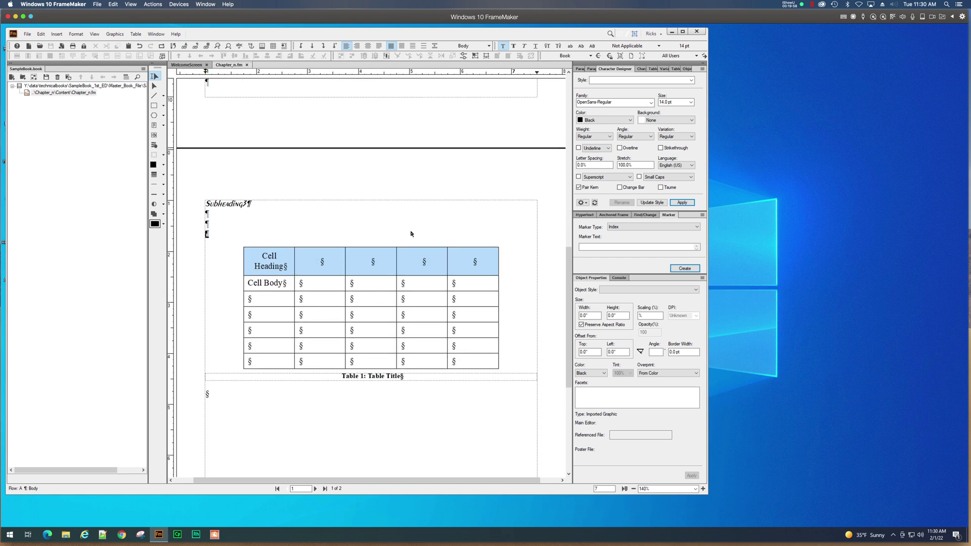
scroll(411, 234, up, 11)
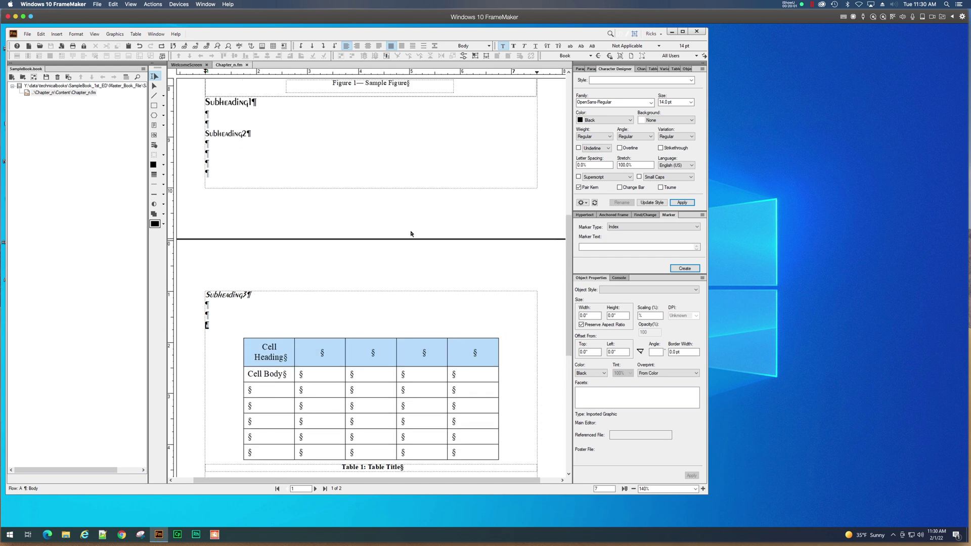
scroll(411, 233, up, 5)
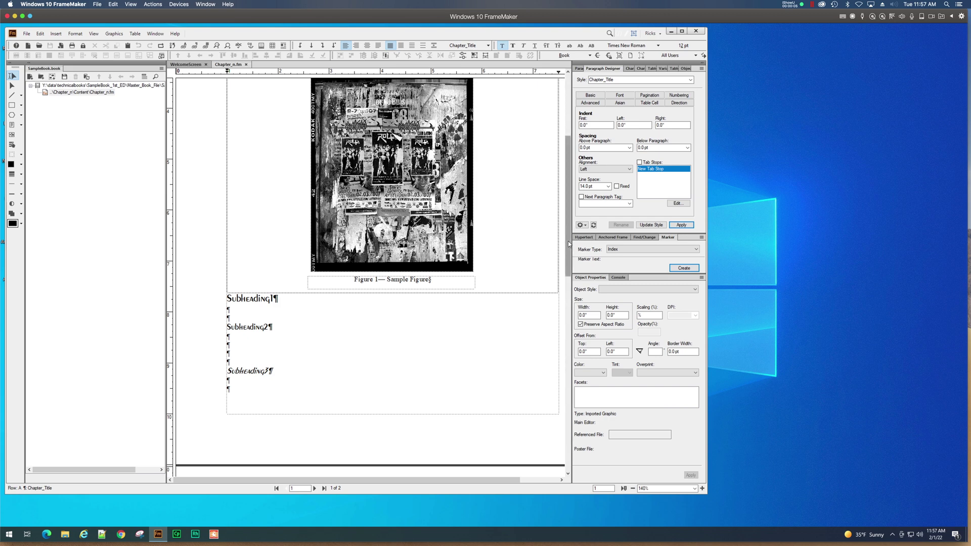
drag(568, 241, 566, 187)
click(226, 171)
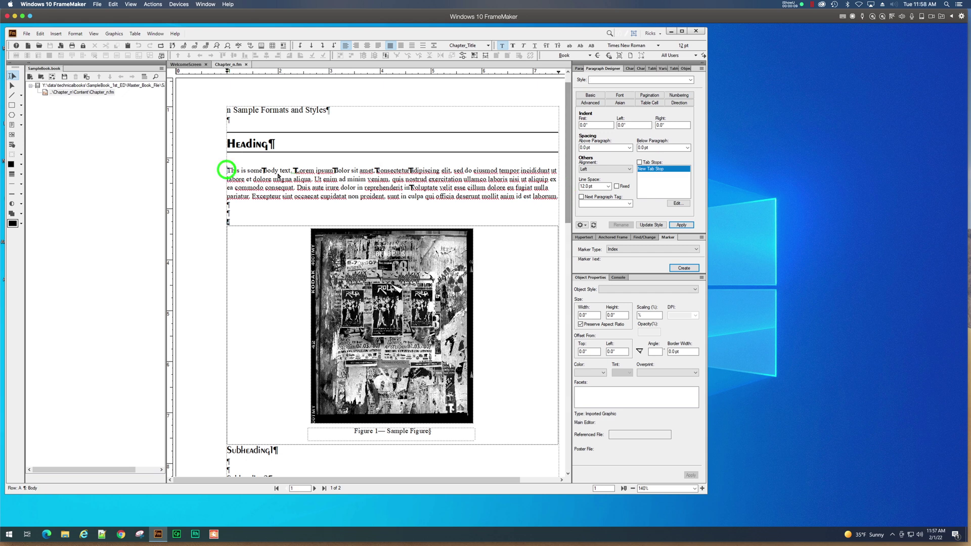
drag(296, 171, 557, 201)
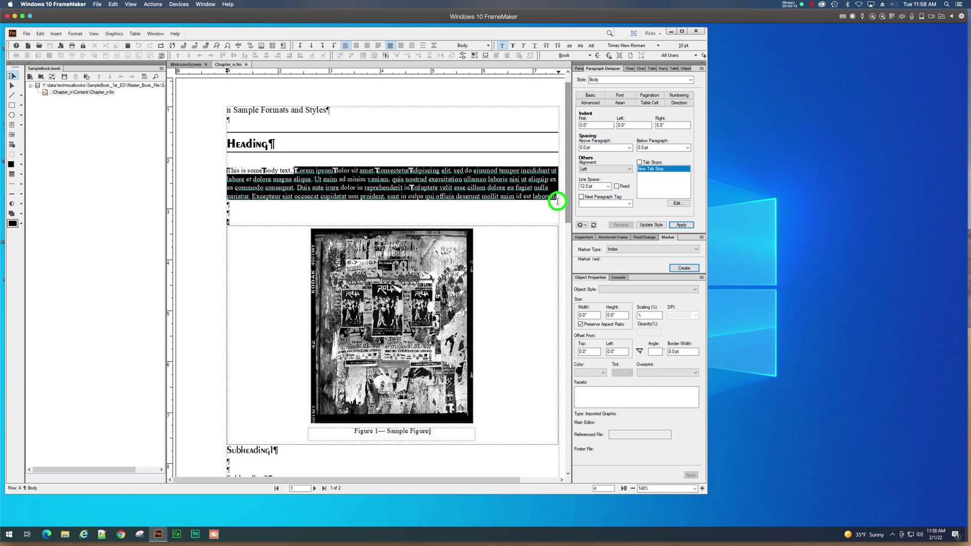
click(302, 175)
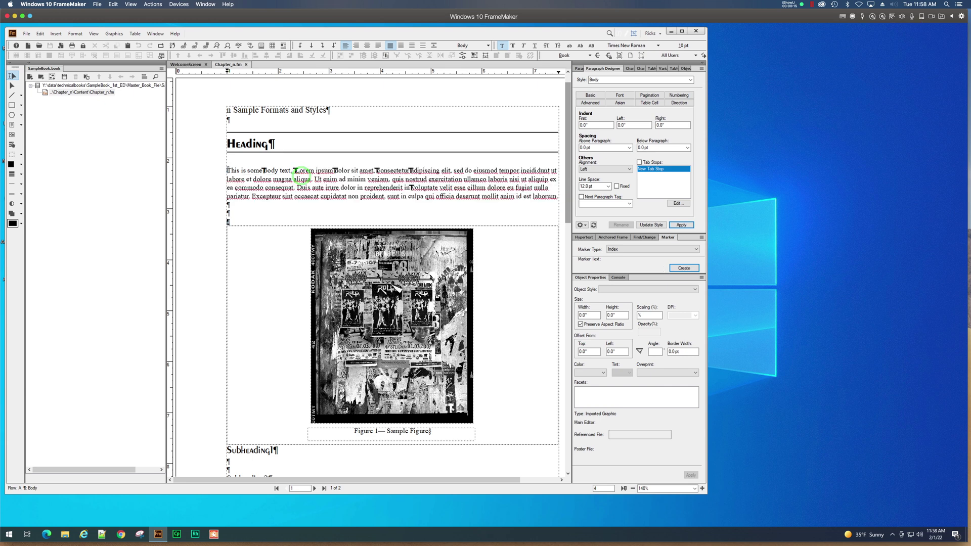
click(277, 171)
drag(277, 170, 525, 199)
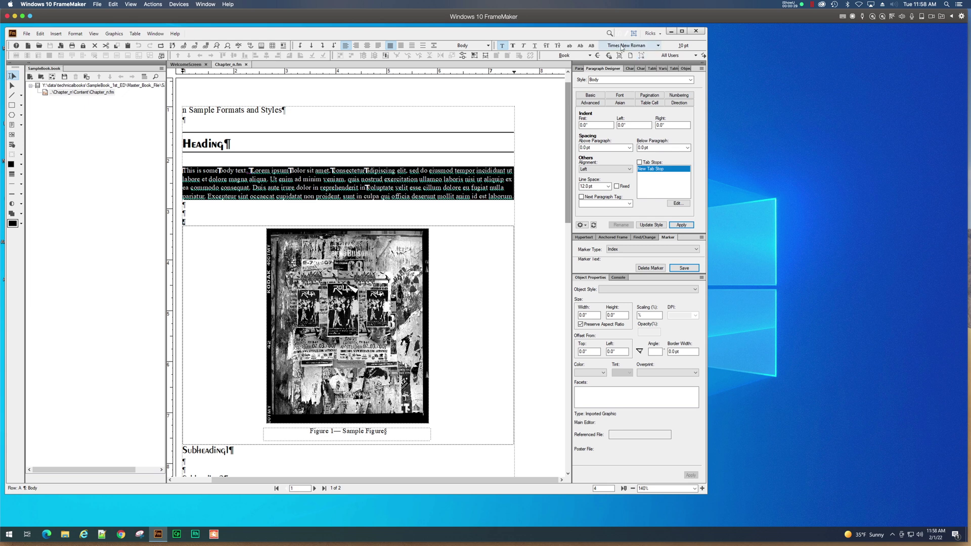
click(278, 186)
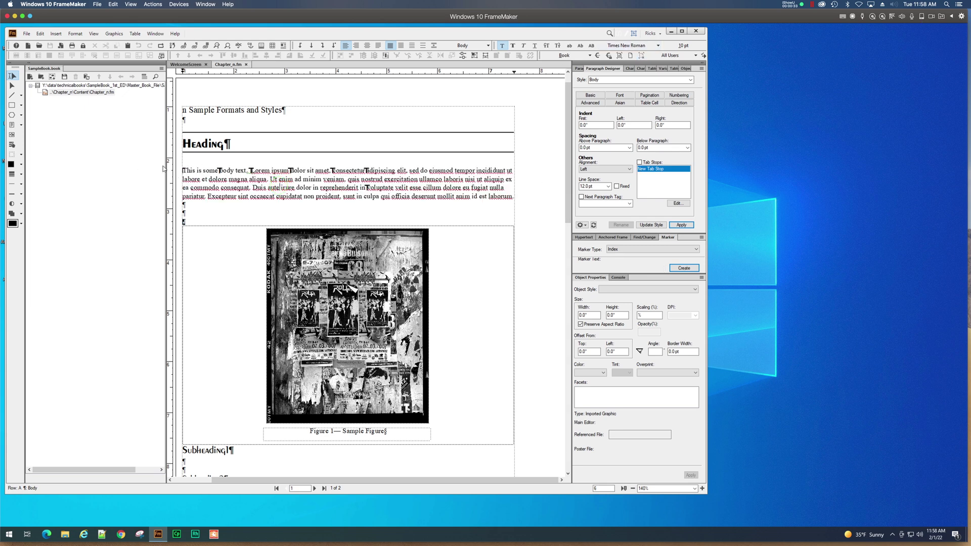
Set the font size of the body paragraph under the Heading to 12 pt and update the Body paragraph style with it
mouse_move(183, 170)
mouse_down()
mouse_move(397, 177)
mouse_move(513, 199)
mouse_up()
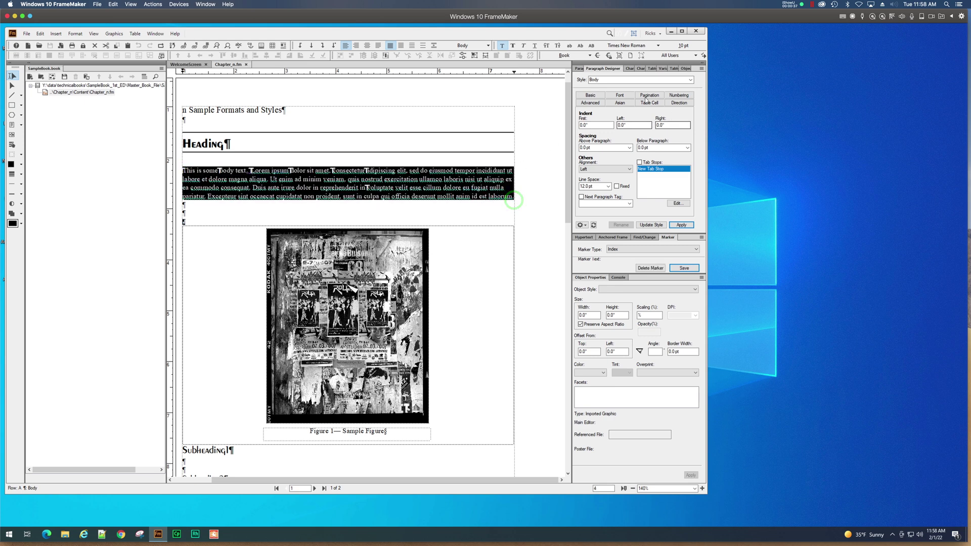
click(628, 96)
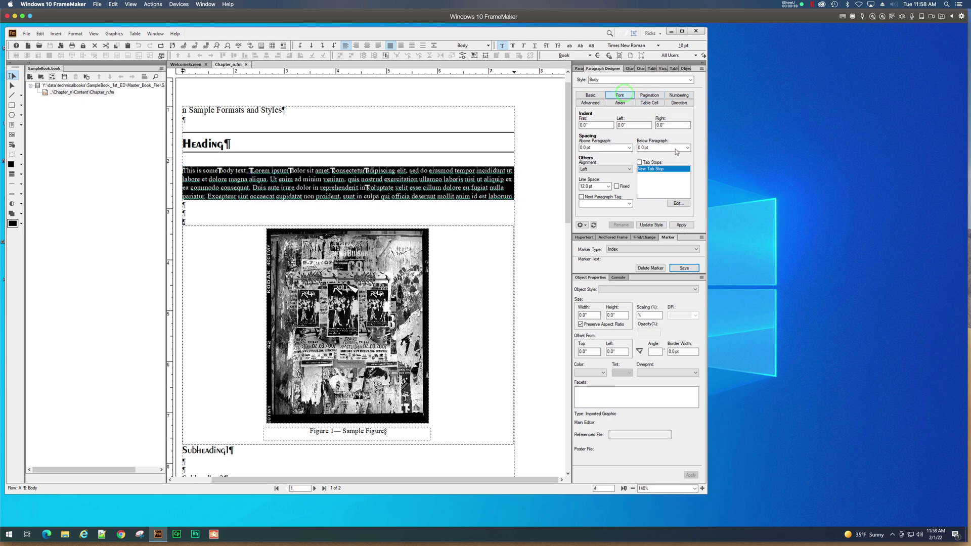
click(686, 120)
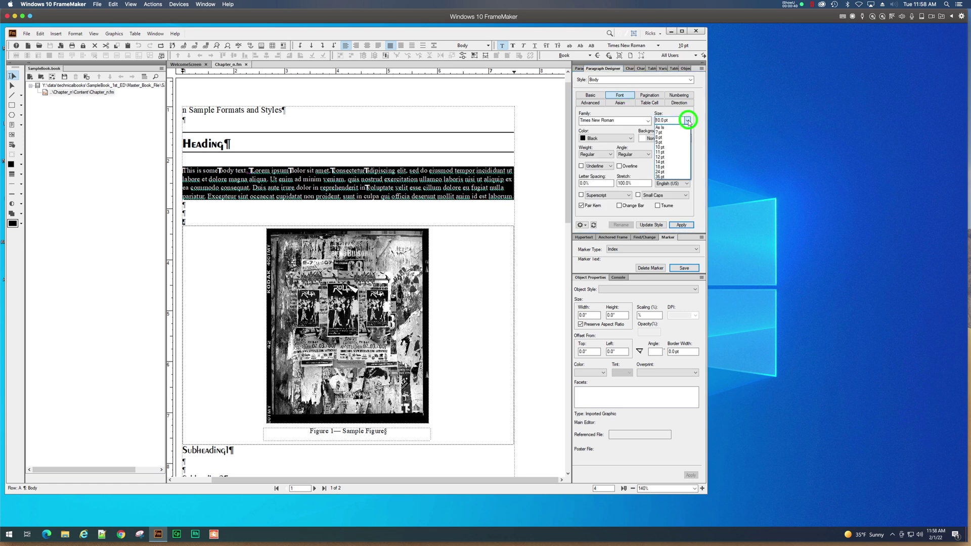
click(670, 157)
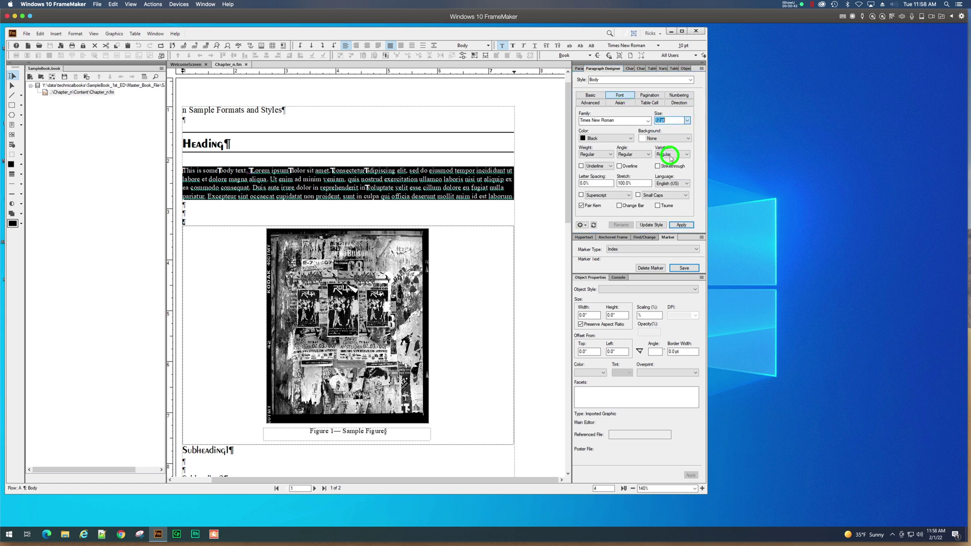
click(681, 226)
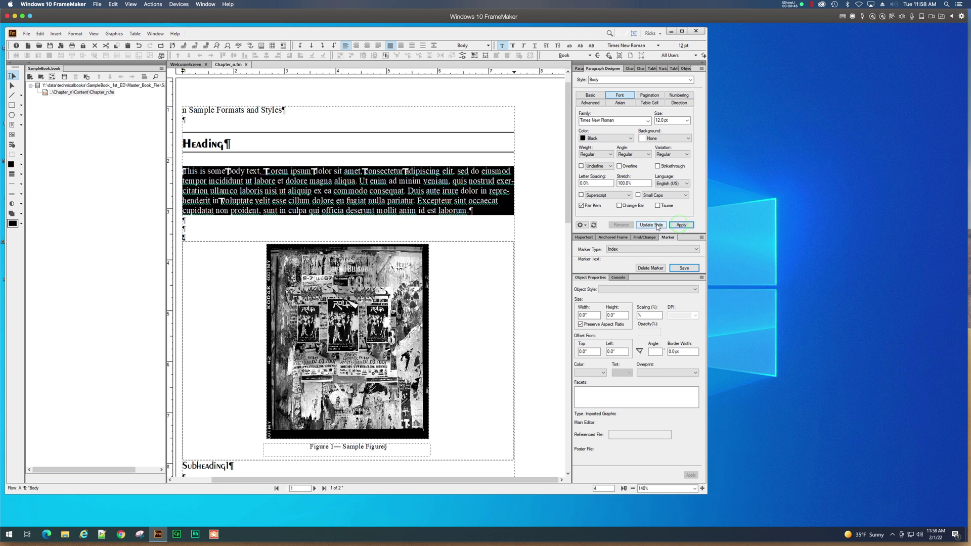
click(652, 224)
click(446, 230)
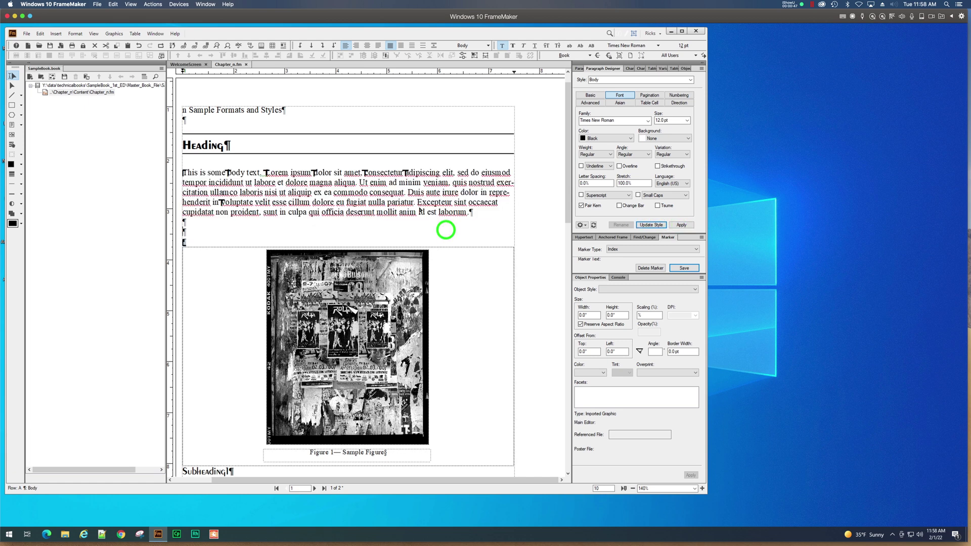
scroll(413, 203, down, 1)
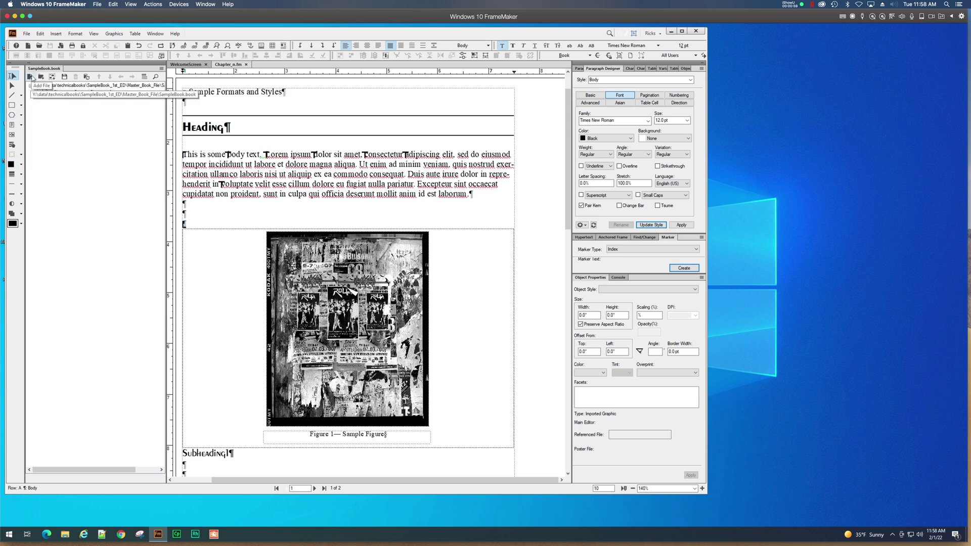
click(56, 34)
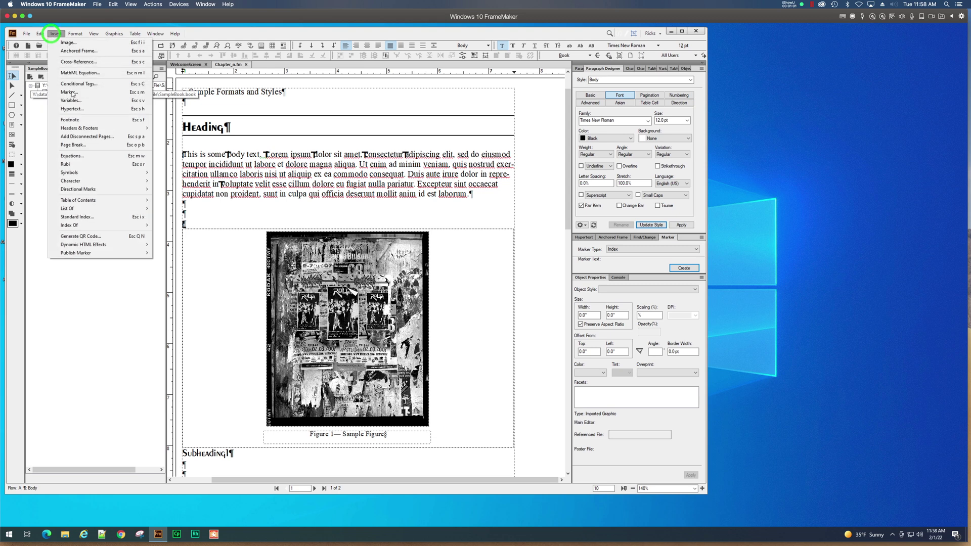
mouse_move(93, 201)
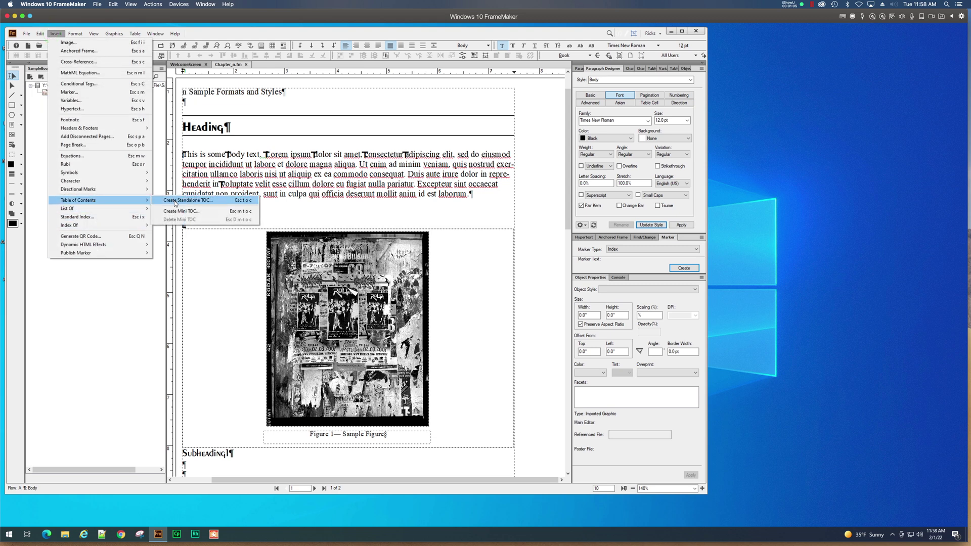
click(176, 201)
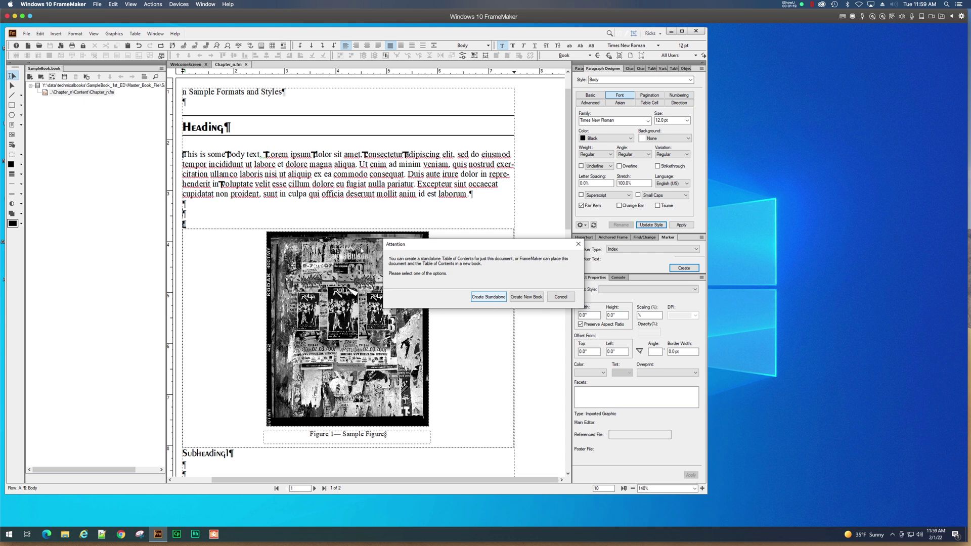
click(560, 297)
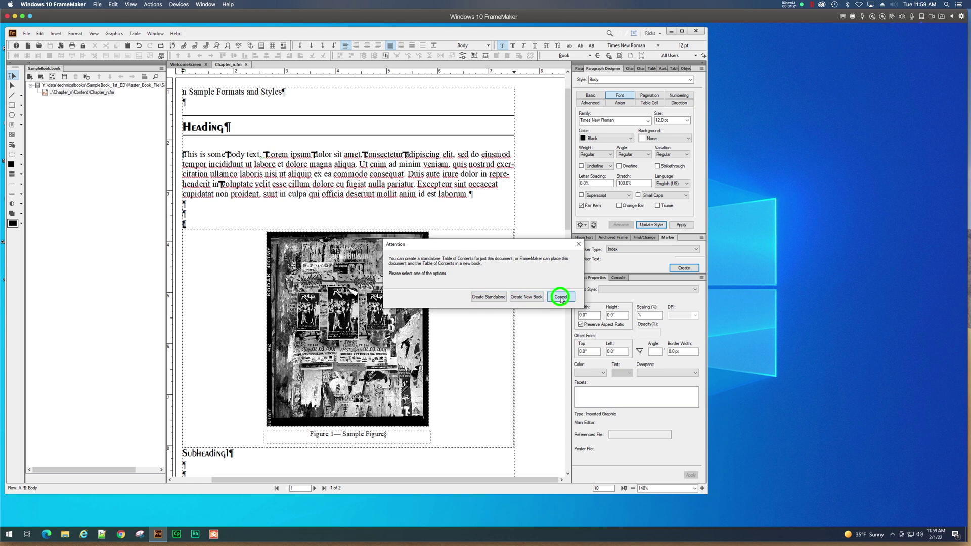
Select the SampleBook.book entry and start a standalone table of contents for the whole book
click(66, 85)
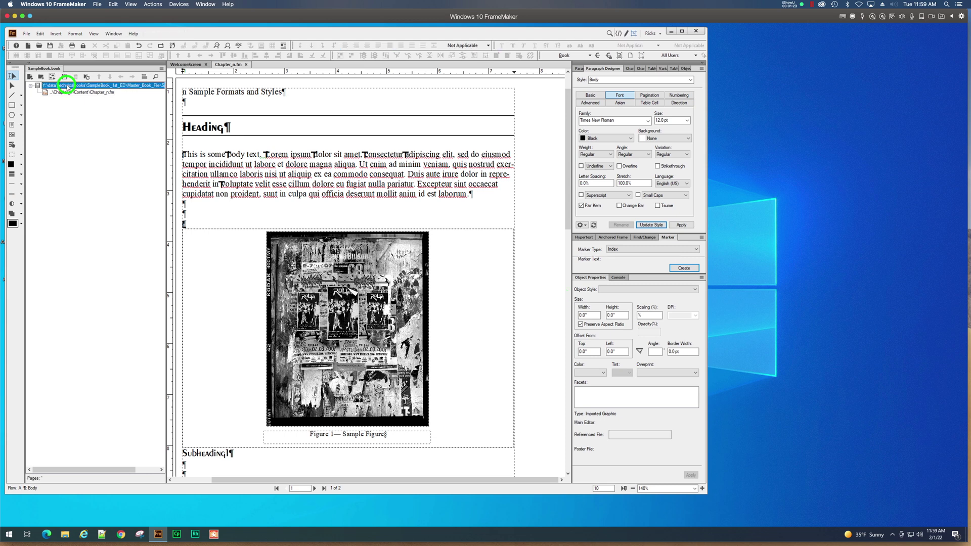
click(68, 85)
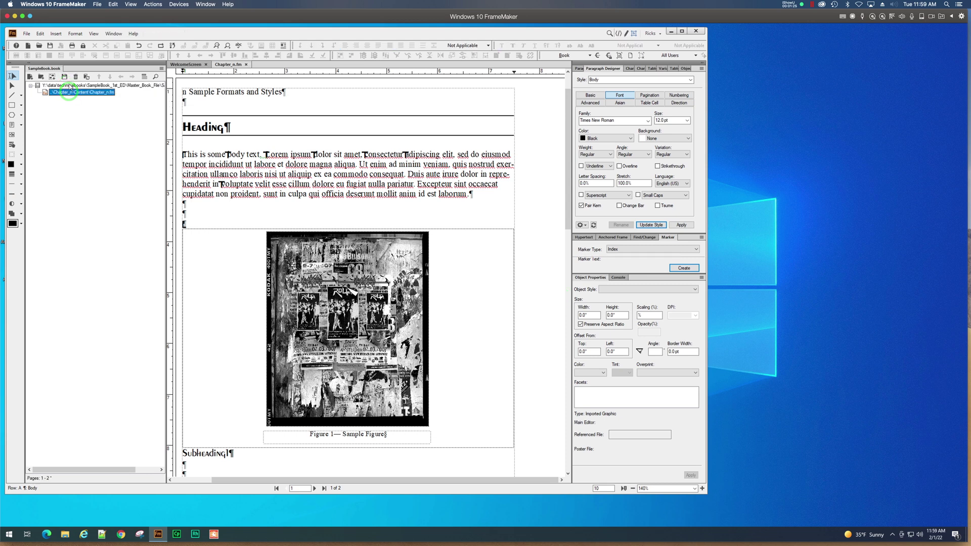
click(69, 85)
right_click(69, 86)
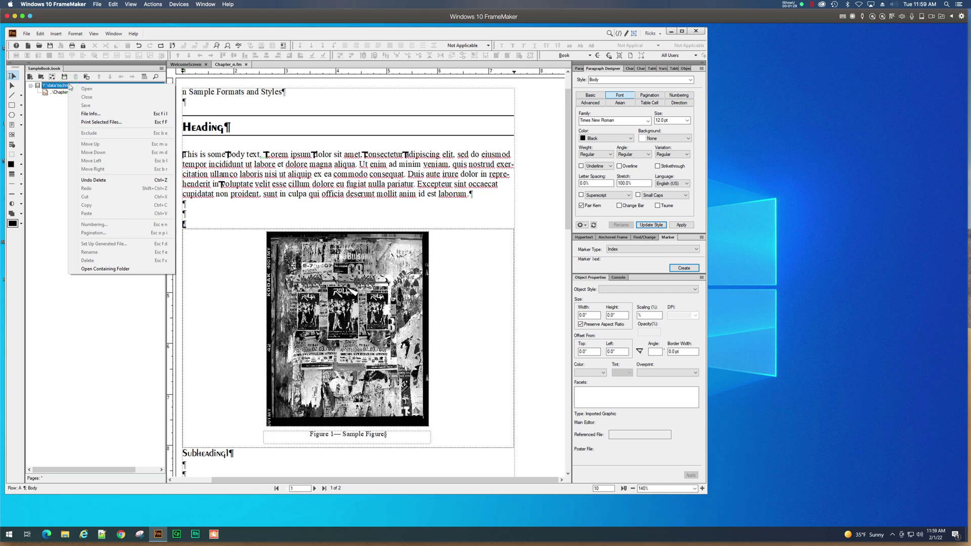
click(53, 111)
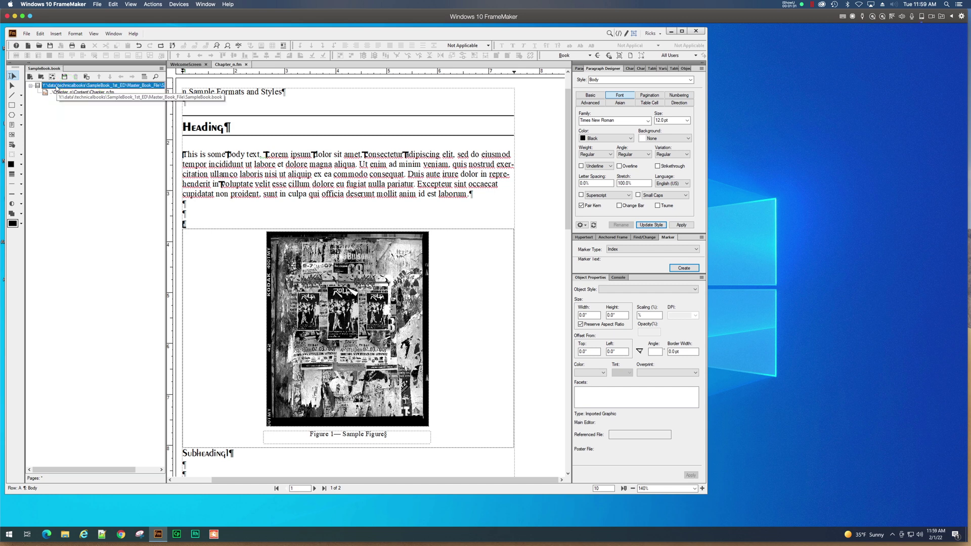
click(56, 86)
click(56, 33)
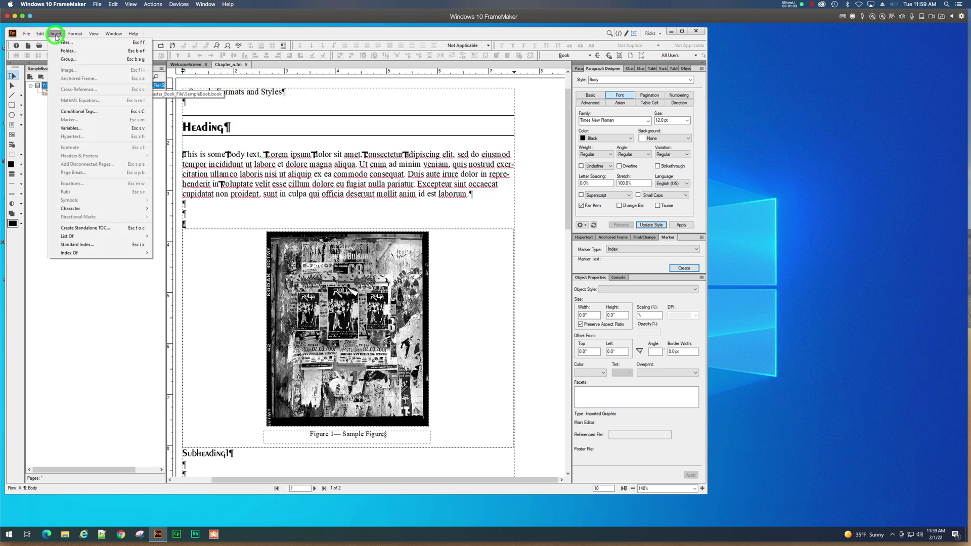
click(66, 229)
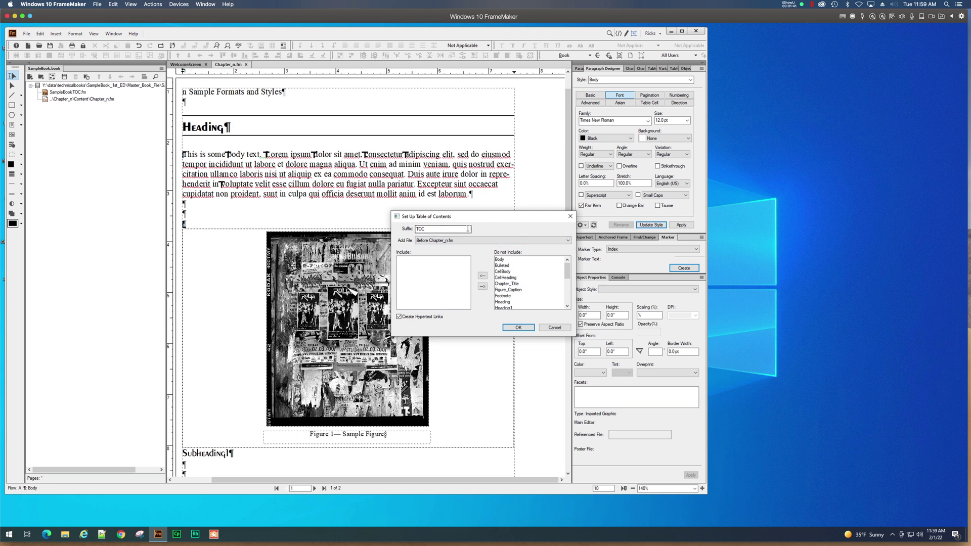
drag(501, 222, 461, 206)
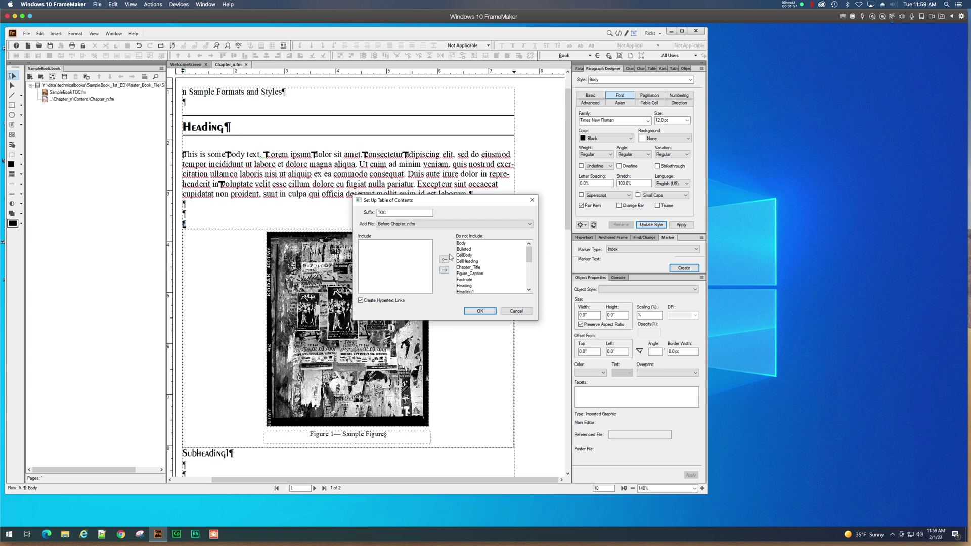
Include the Chapter_Title and Heading paragraph styles in the table of contents setup
click(528, 257)
drag(528, 256, 530, 260)
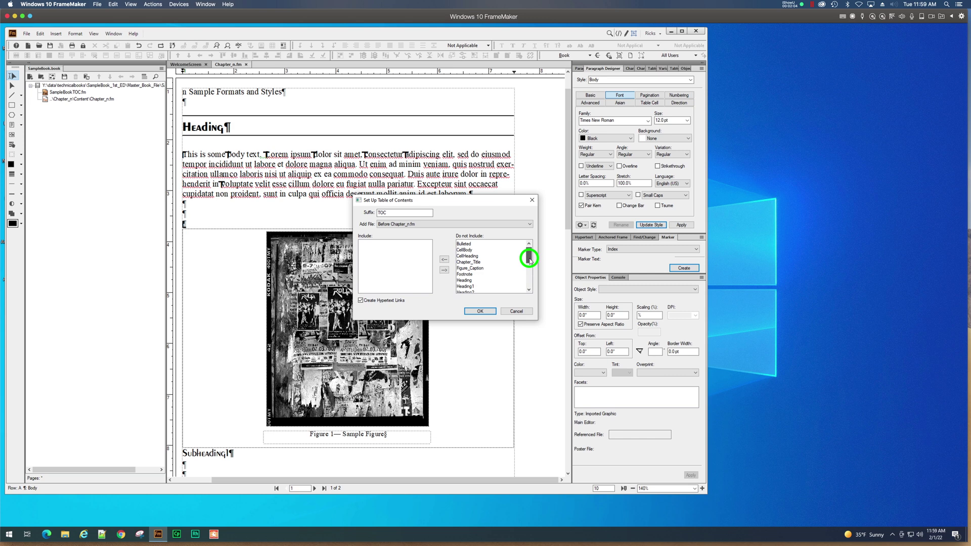
click(478, 261)
click(443, 259)
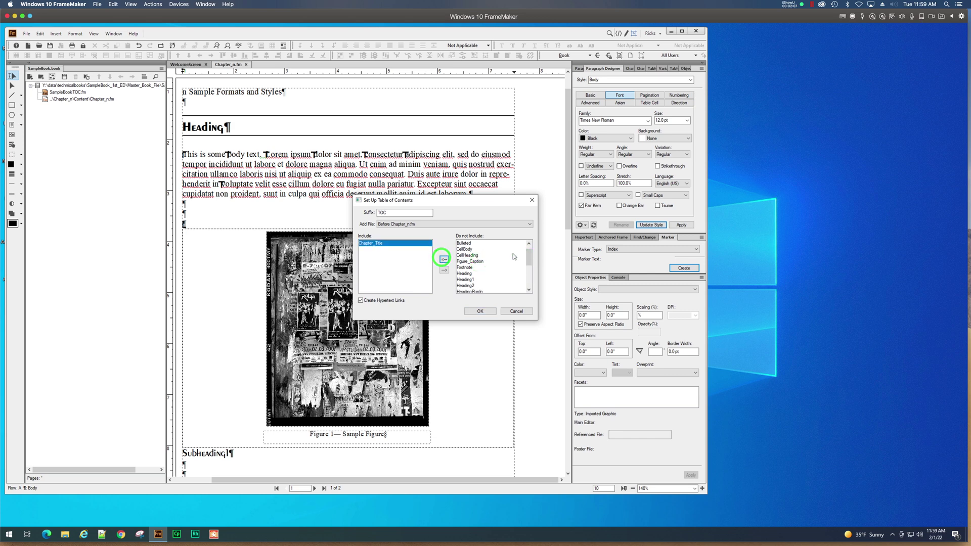
click(529, 257)
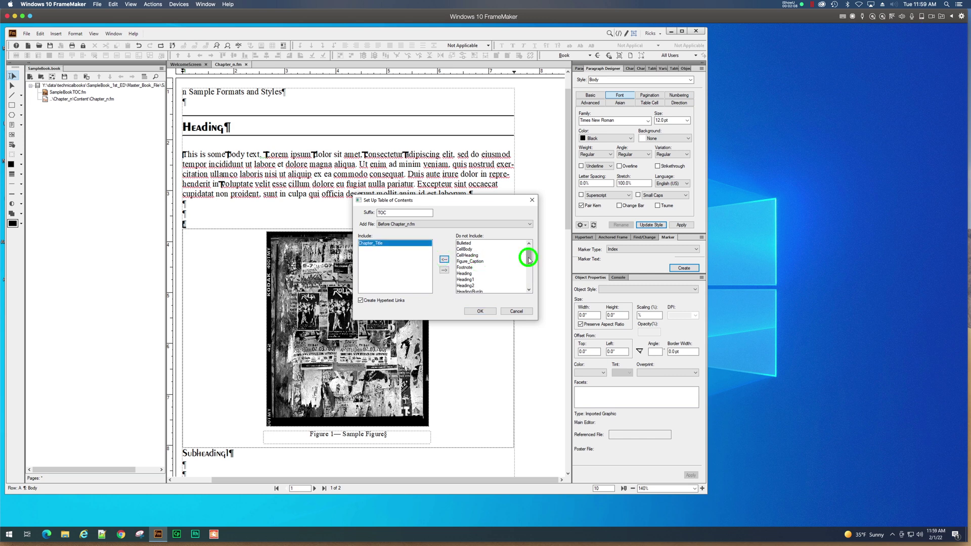
click(461, 273)
click(444, 259)
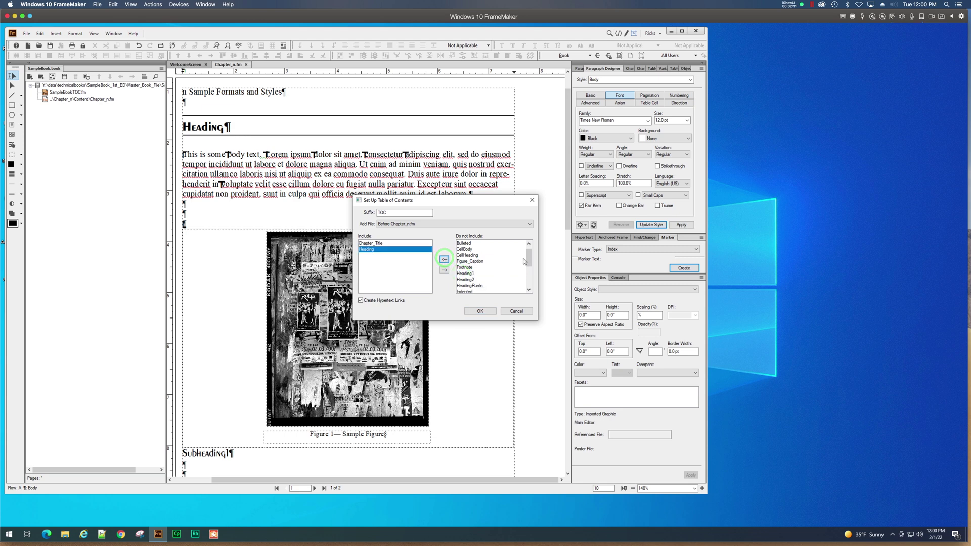
Include the Subheading1, Subheading2 and Subheading3 paragraph styles in the table of contents setup
drag(529, 257, 529, 266)
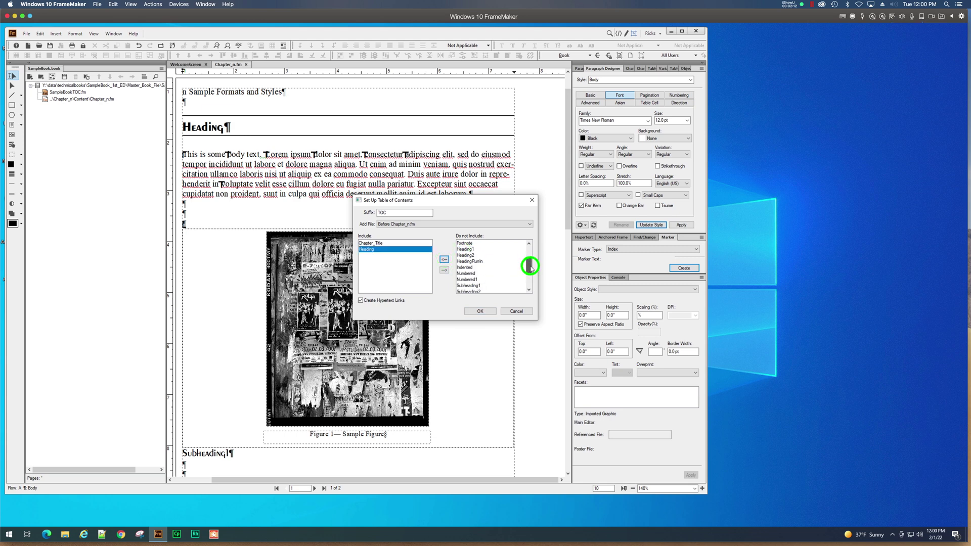
click(467, 285)
click(445, 259)
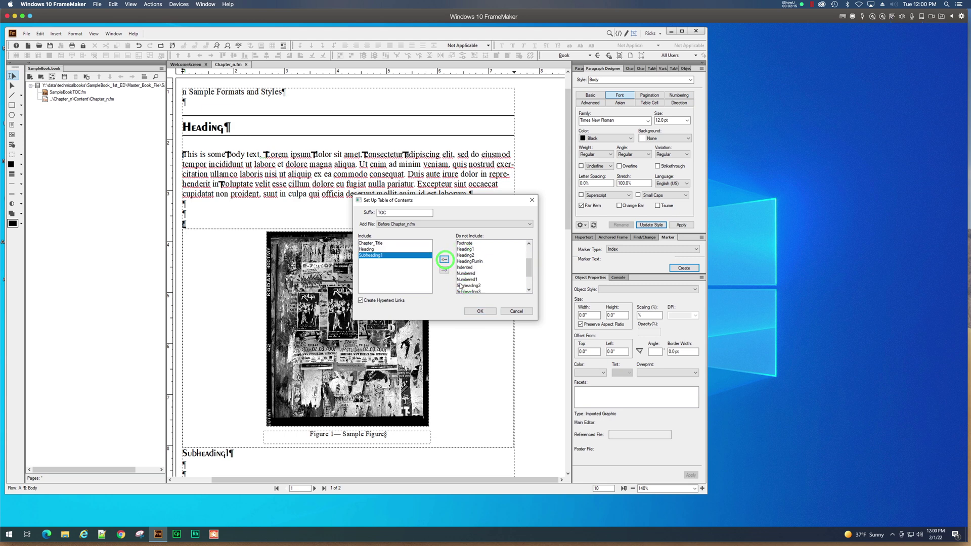
click(468, 285)
click(444, 260)
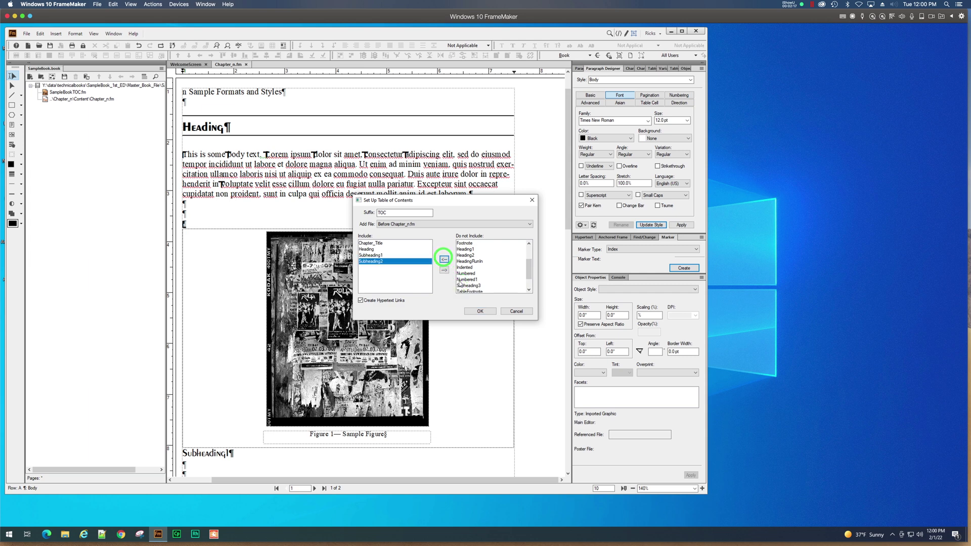
click(461, 285)
click(445, 259)
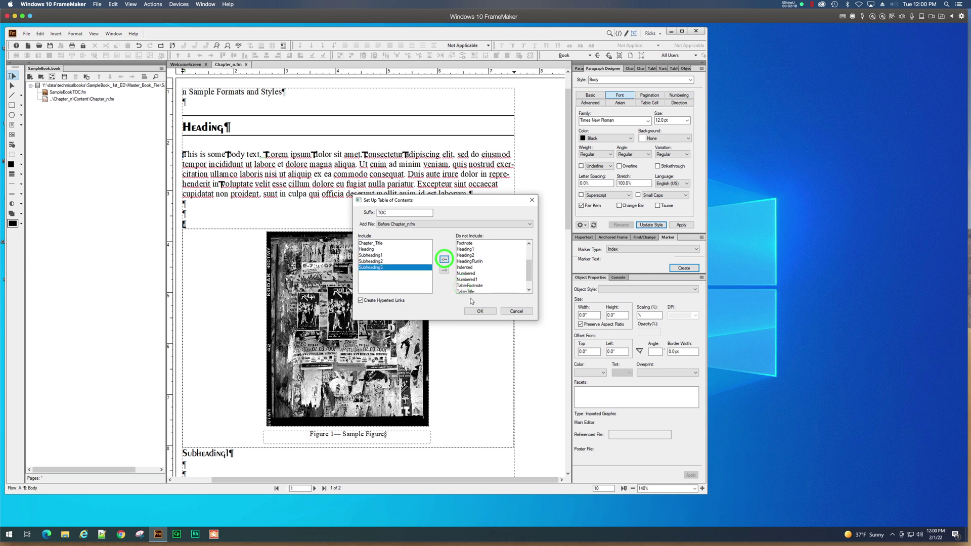
Accept the table of contents setup, update the book to generate it, and open SampleBookTOC.fm
click(476, 311)
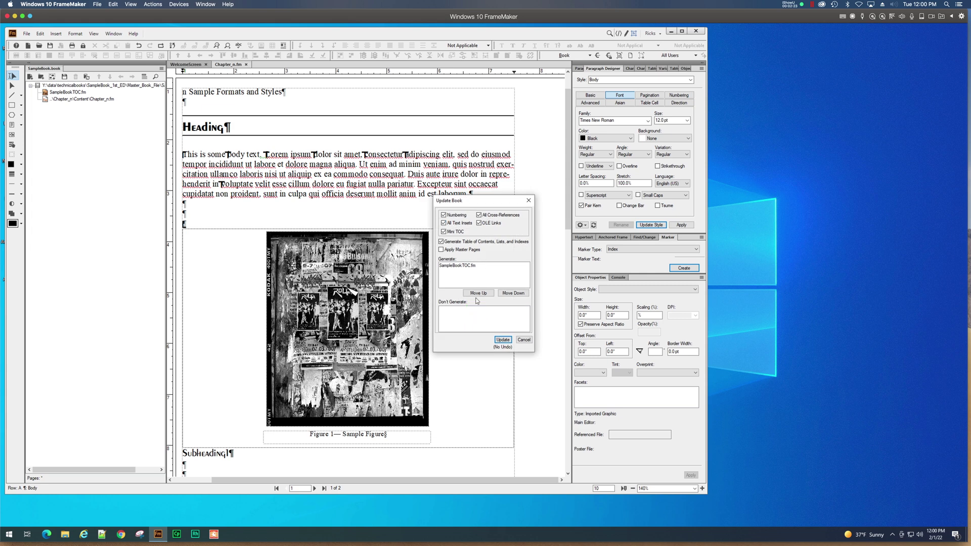
click(503, 340)
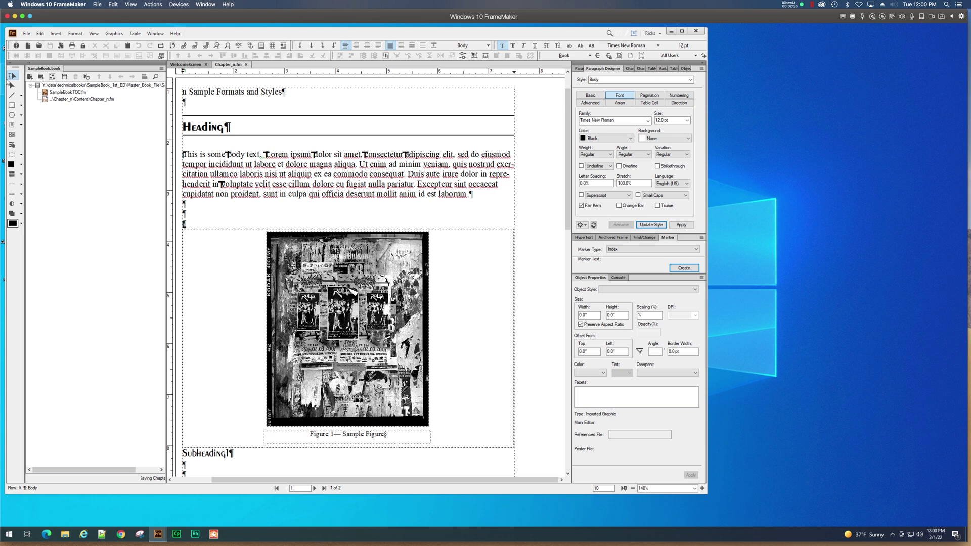
double_click(69, 94)
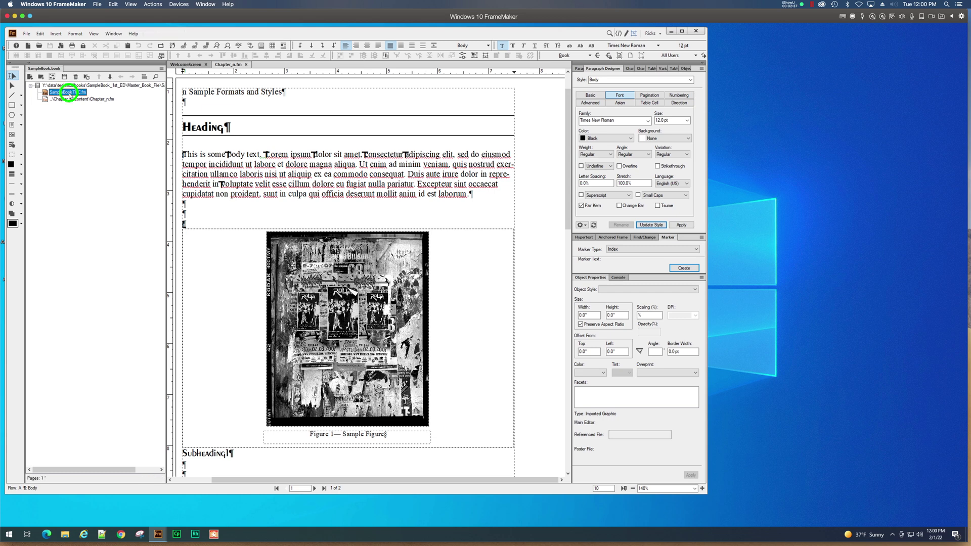
click(266, 154)
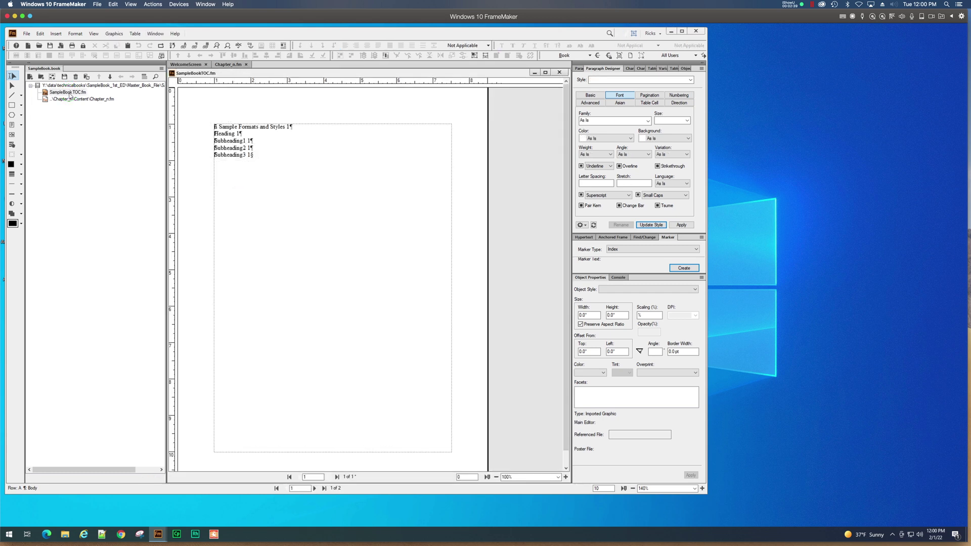
Examine the paragraph styles assigned to the entries in the generated table of contents, and close SampleBookTOC.fm
click(252, 126)
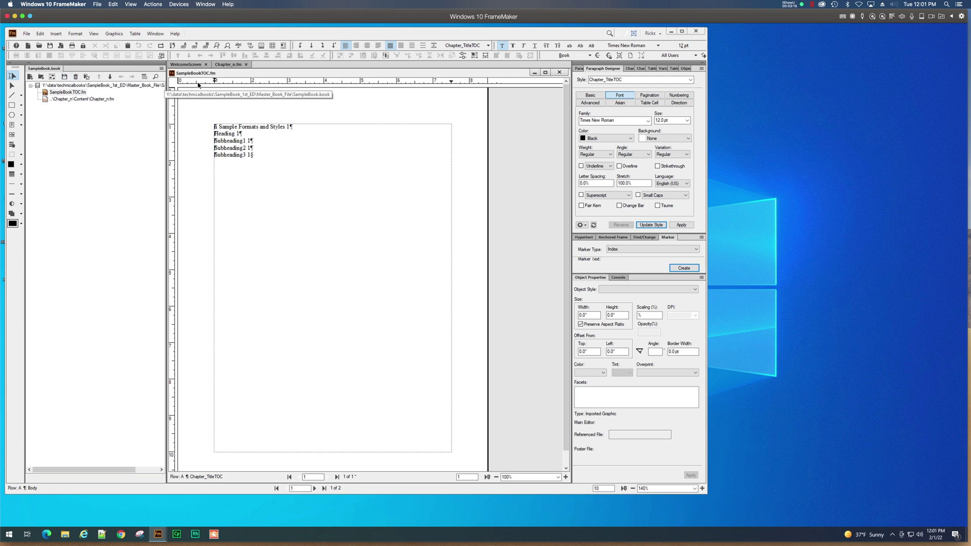
click(236, 134)
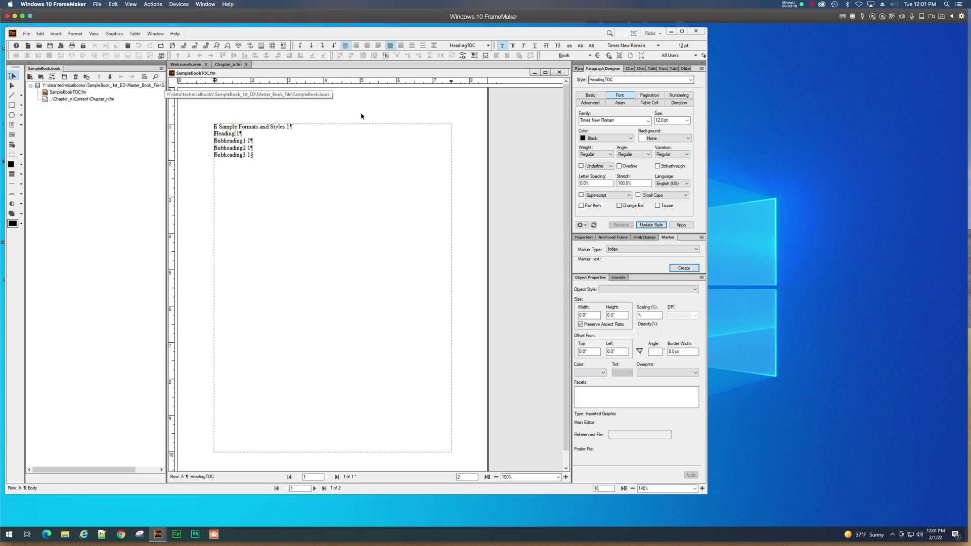
click(229, 64)
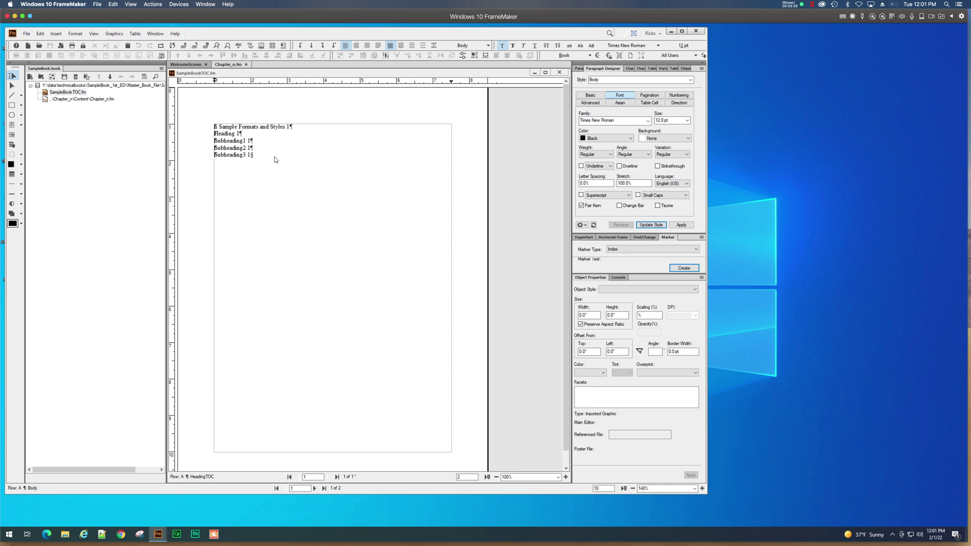
click(86, 100)
click(80, 103)
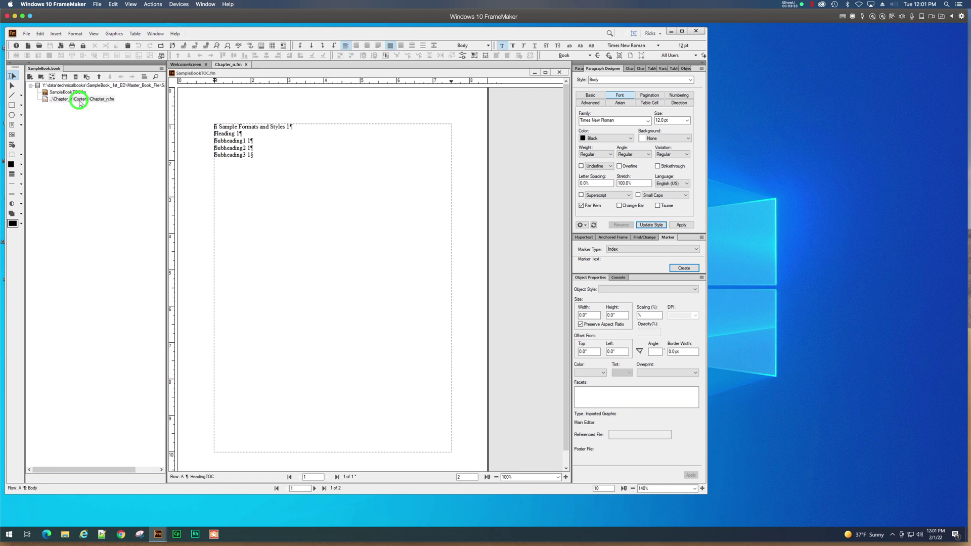
click(79, 92)
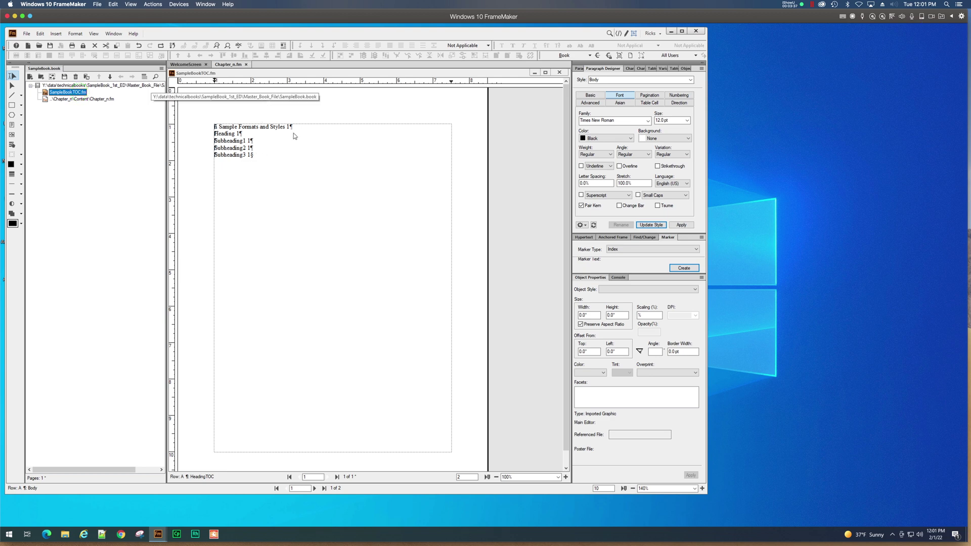
click(230, 140)
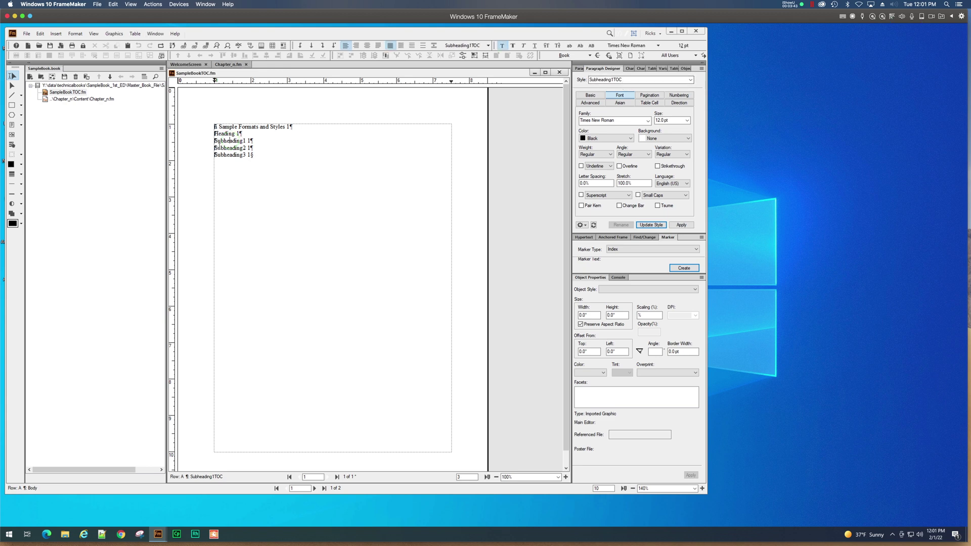
click(220, 147)
click(220, 133)
double_click(238, 133)
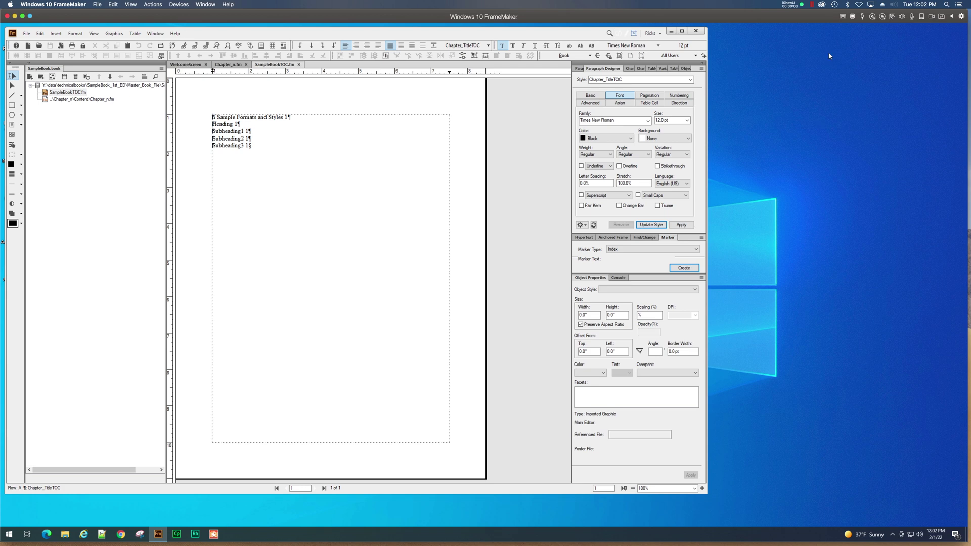
click(298, 65)
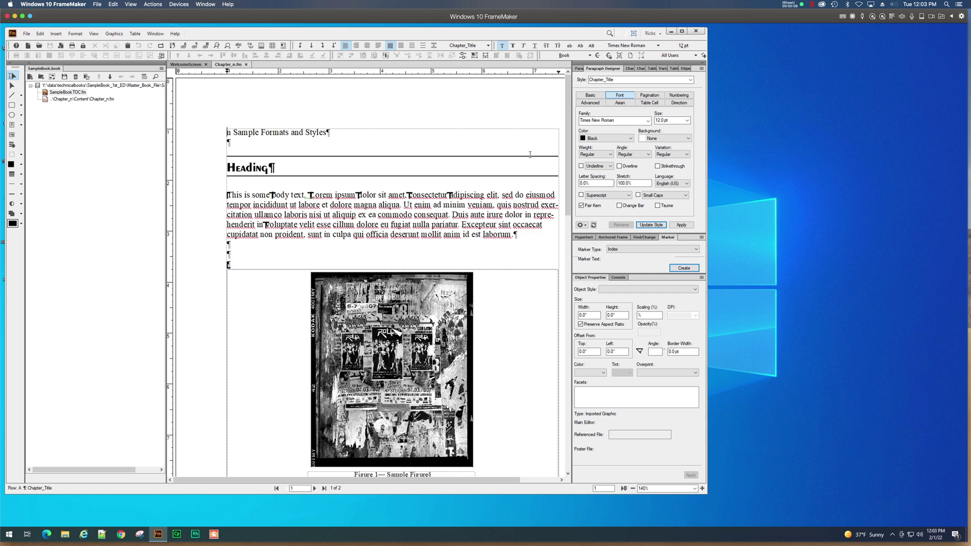
Select the SampleBook.book entry, check the Master_Book_File folder in Finder for the generated SampleBookTOC.fm, and return to FrameMaker
click(64, 128)
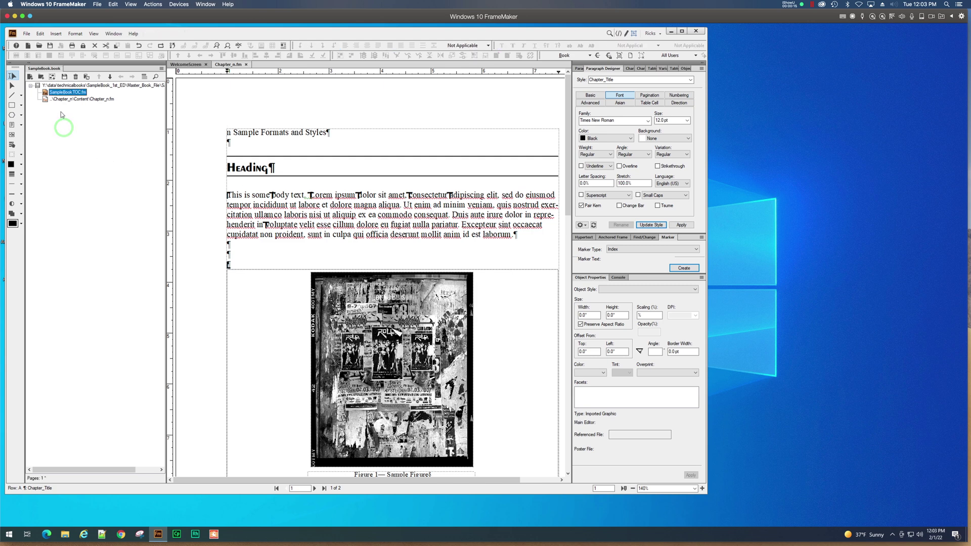
click(64, 85)
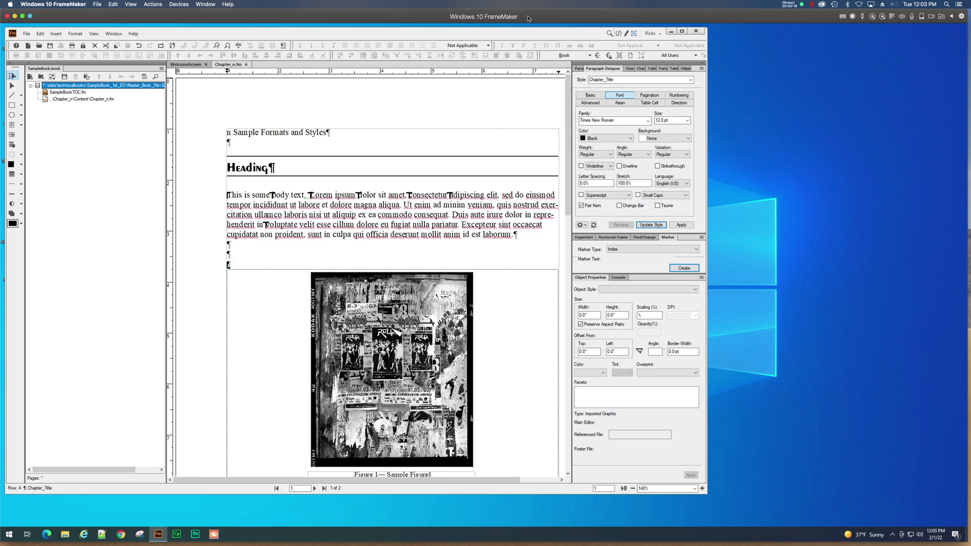
click(245, 17)
key(ctrl+Left)
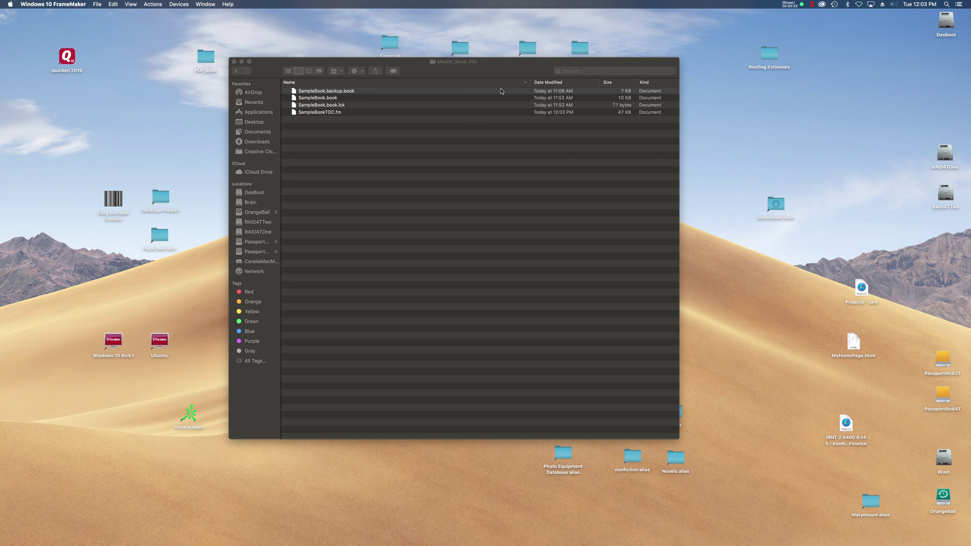
click(504, 72)
click(340, 136)
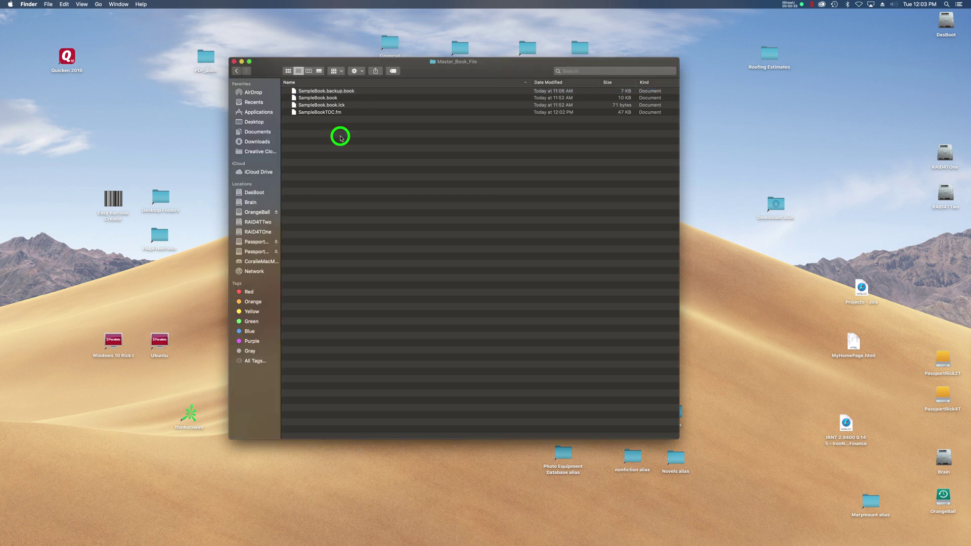
click(332, 112)
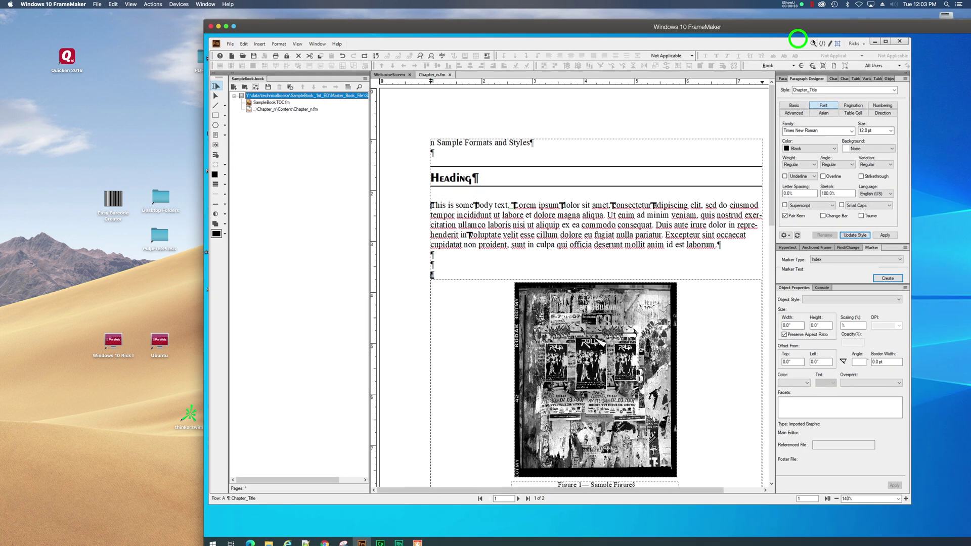
click(678, 40)
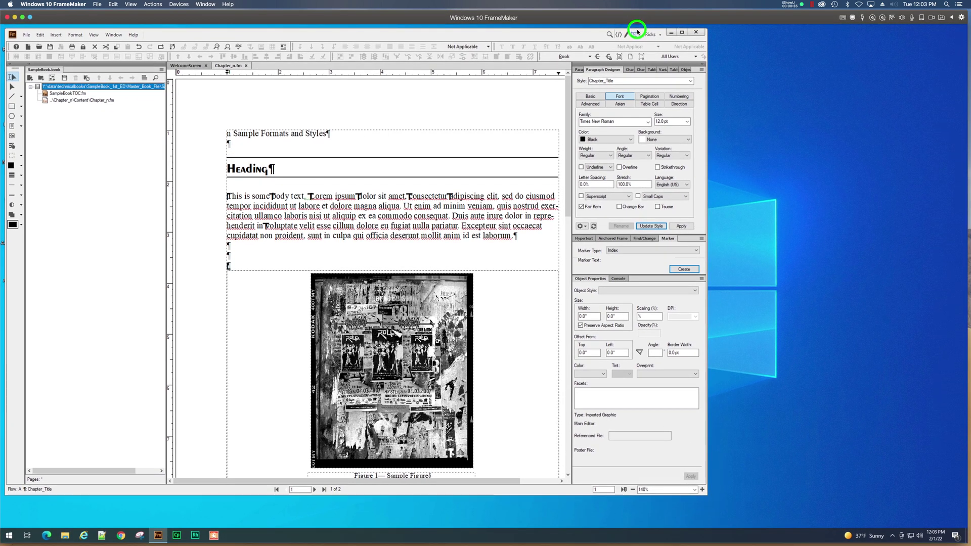
Add a standard index with suffix IX after Chapter_n.fm using the Index markers, update the book, and open SampleBookIX.fm
click(56, 36)
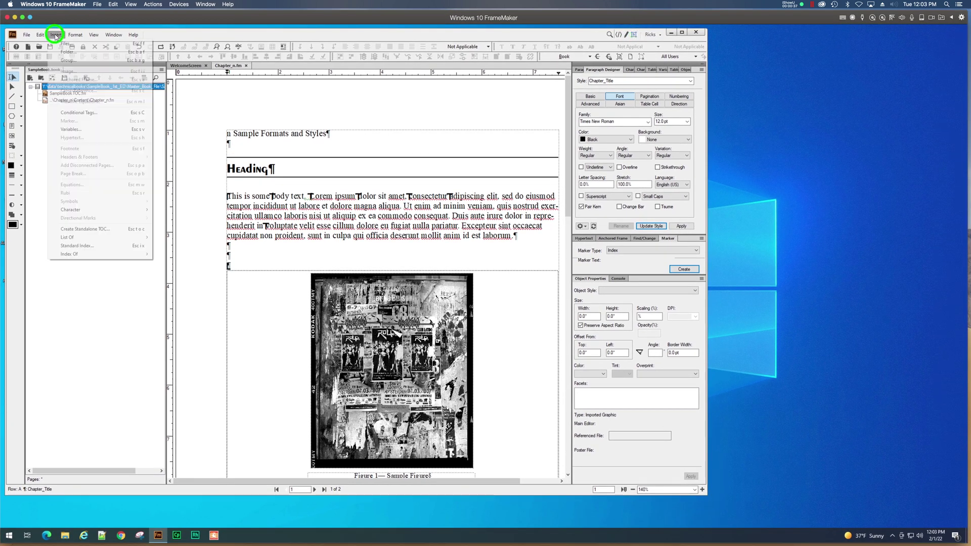
click(75, 246)
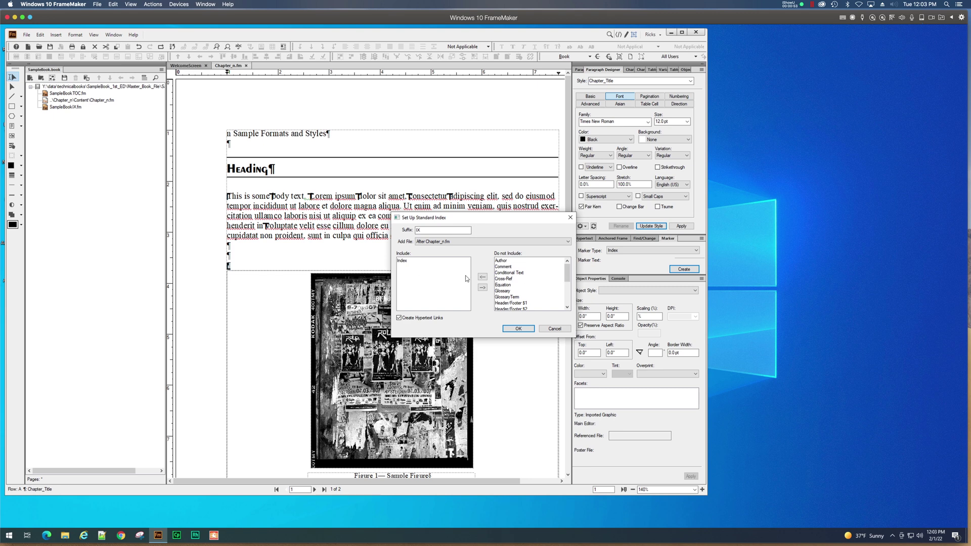
mouse_move(567, 274)
mouse_down()
mouse_move(569, 294)
mouse_move(568, 264)
mouse_up()
click(513, 329)
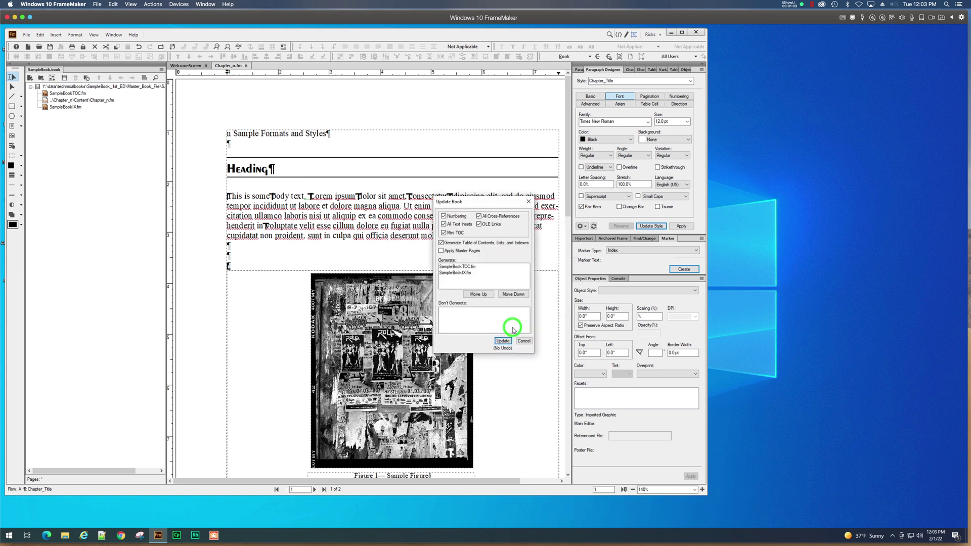
click(503, 340)
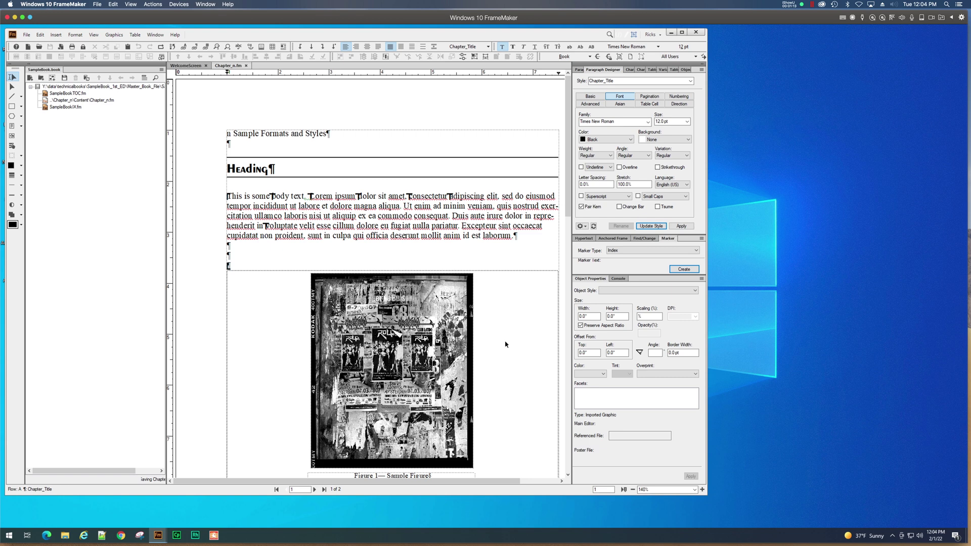
double_click(68, 108)
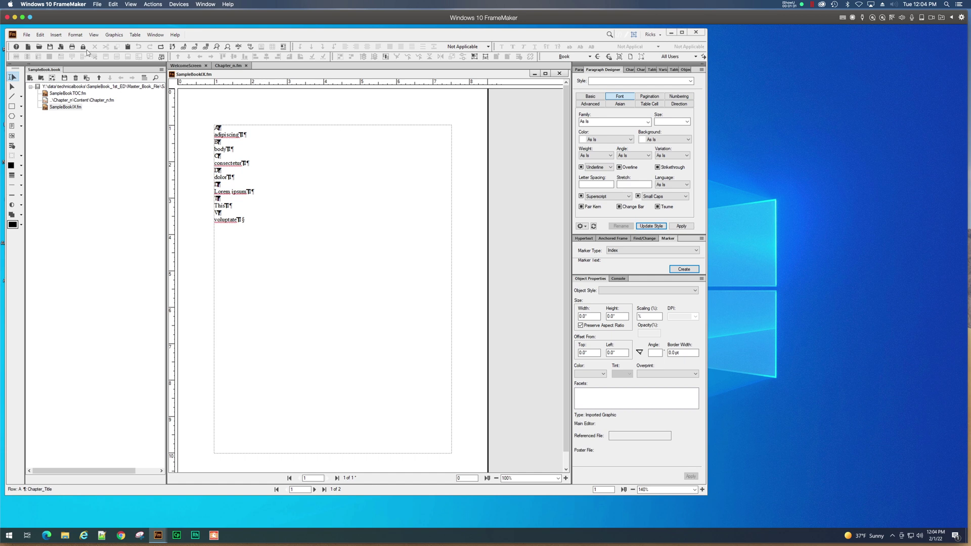
Open the recently used CSharpBook.book and its index file CSharpBookIX.fm
click(26, 35)
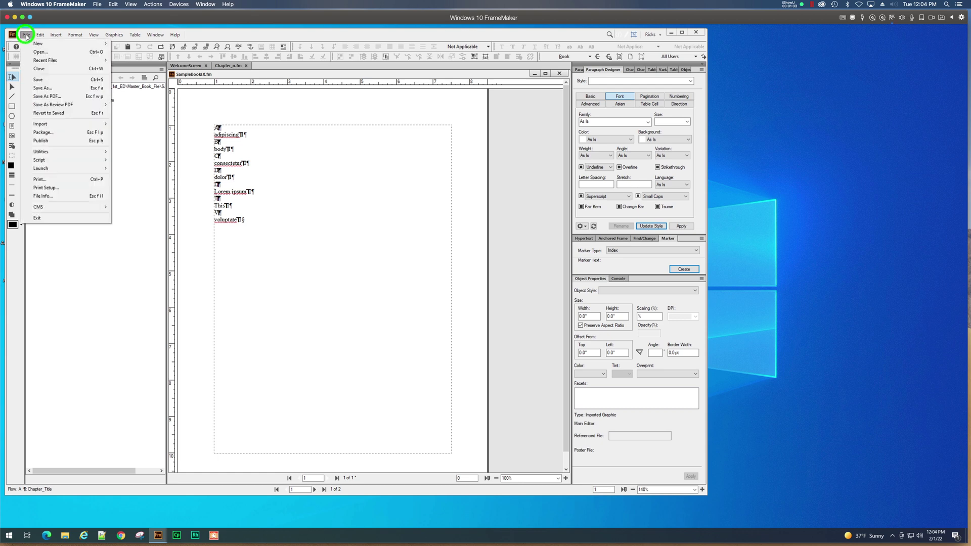
click(38, 61)
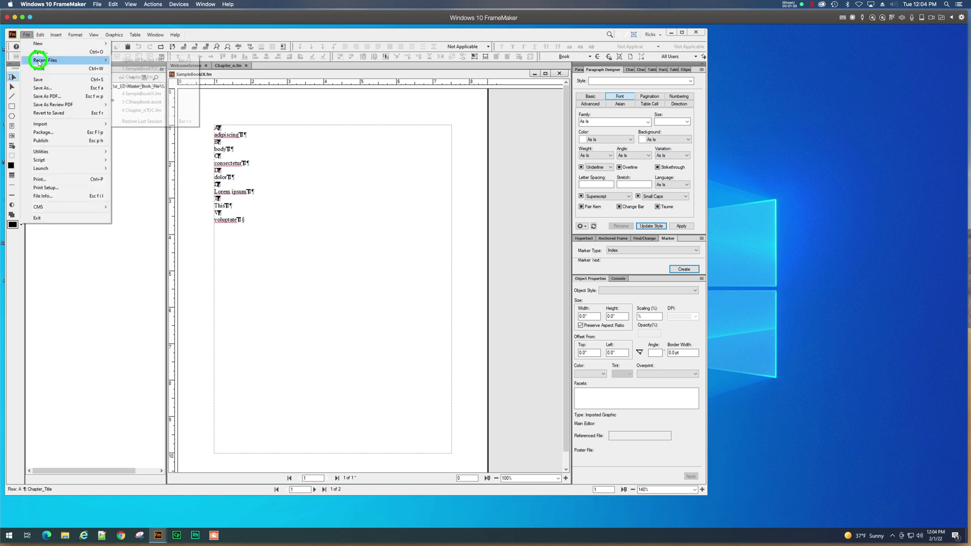
click(147, 102)
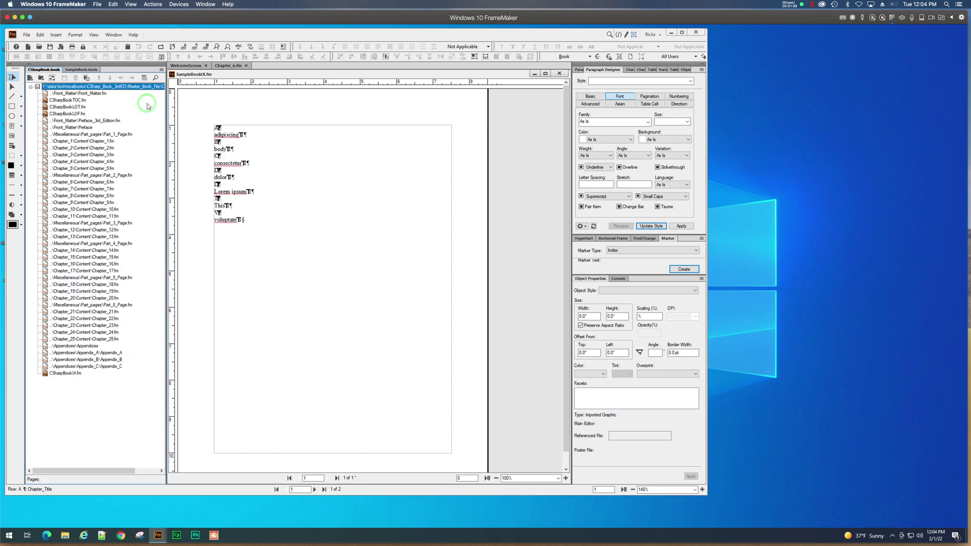
double_click(79, 374)
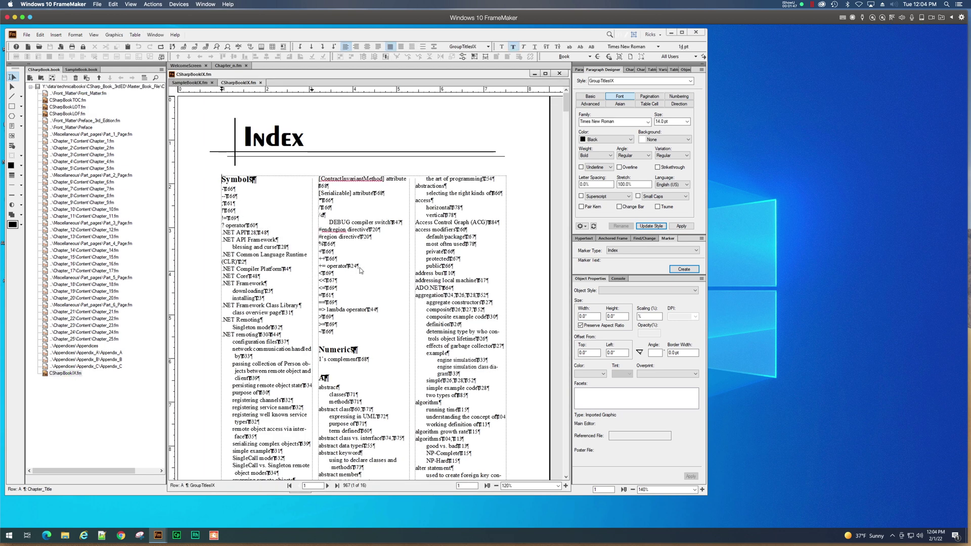
Examine the formatted three-column layout and nested entries of the CSharpBook index, and close CSharpBookIX.fm
scroll(468, 342, down, 1)
scroll(468, 342, down, 3)
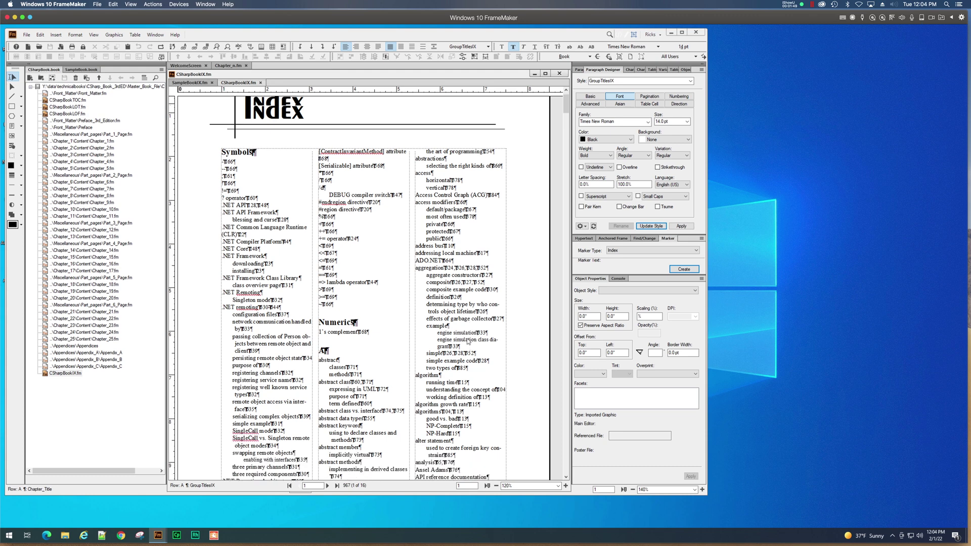
scroll(365, 137, up, 4)
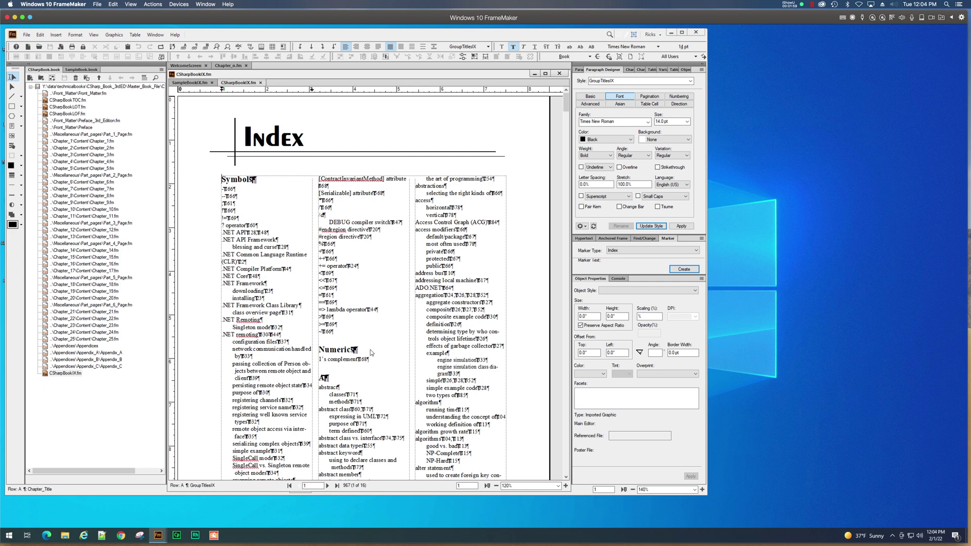
scroll(372, 352, down, 10)
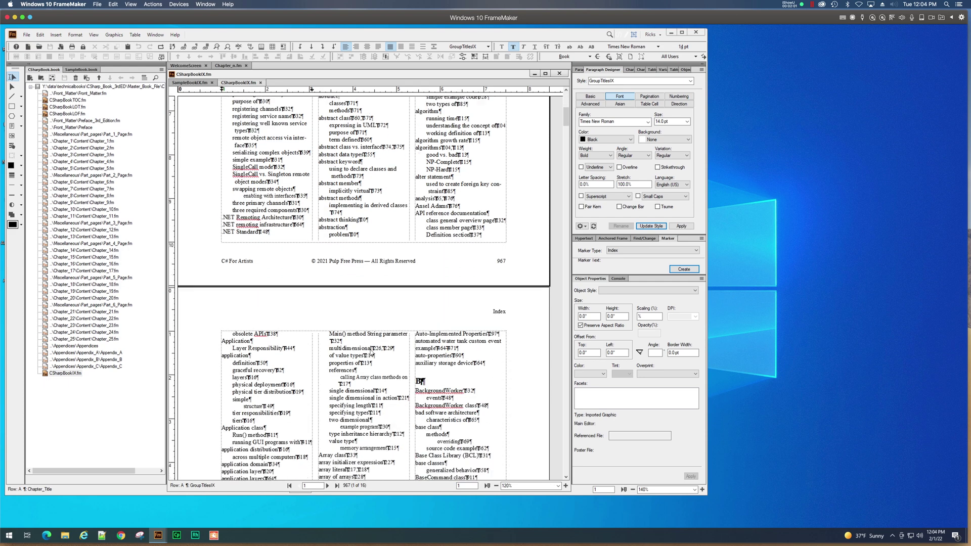
drag(566, 125, 567, 96)
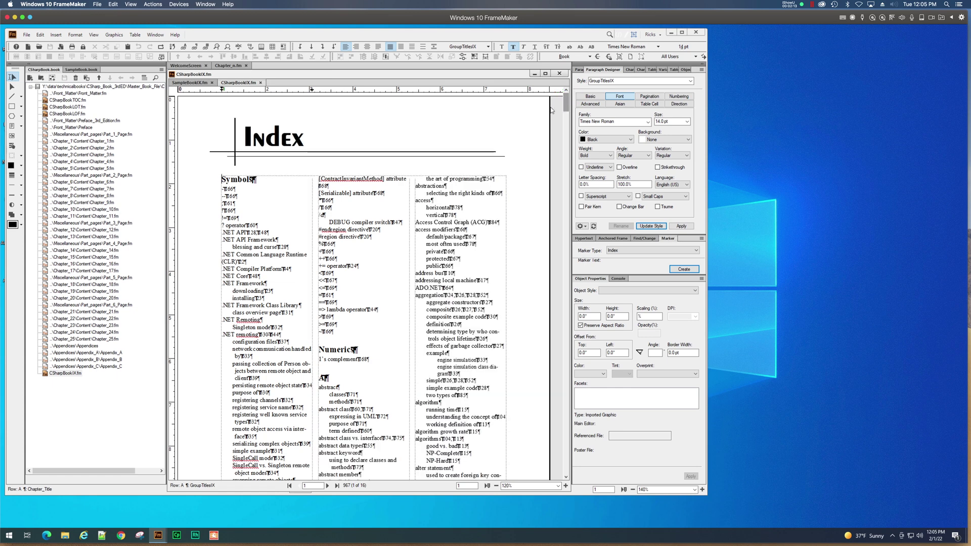
click(261, 82)
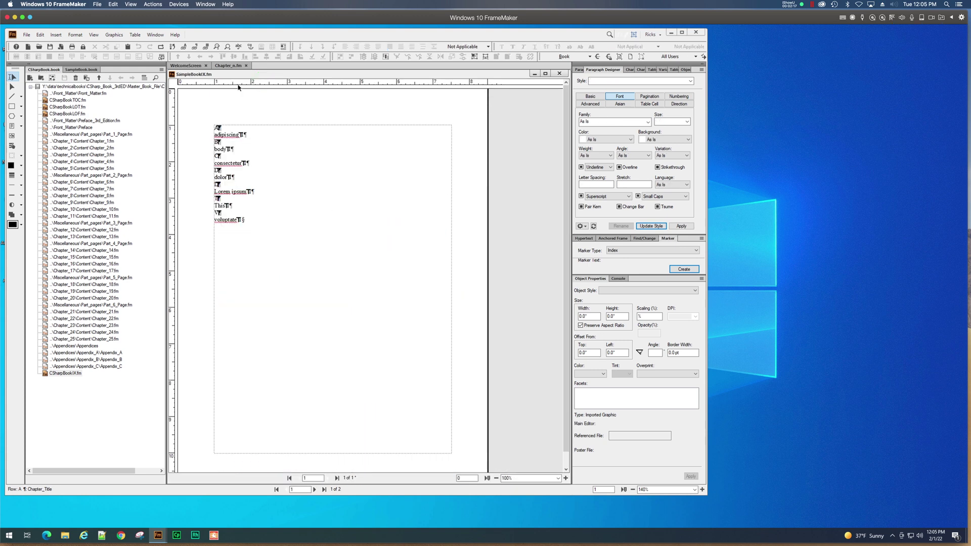
Close SampleBookIX.fm with its changes saved and bring the CSharpBook.book file list into focus
click(559, 73)
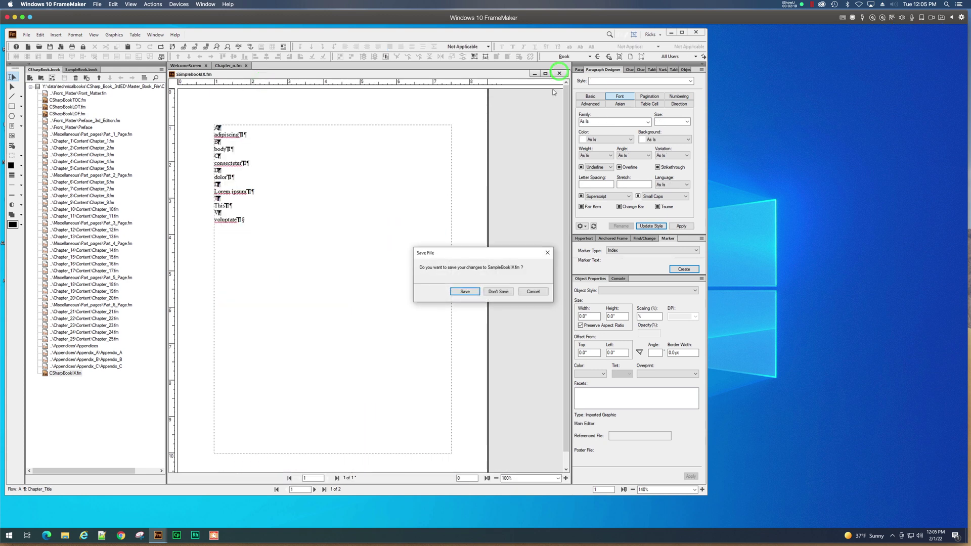
click(465, 292)
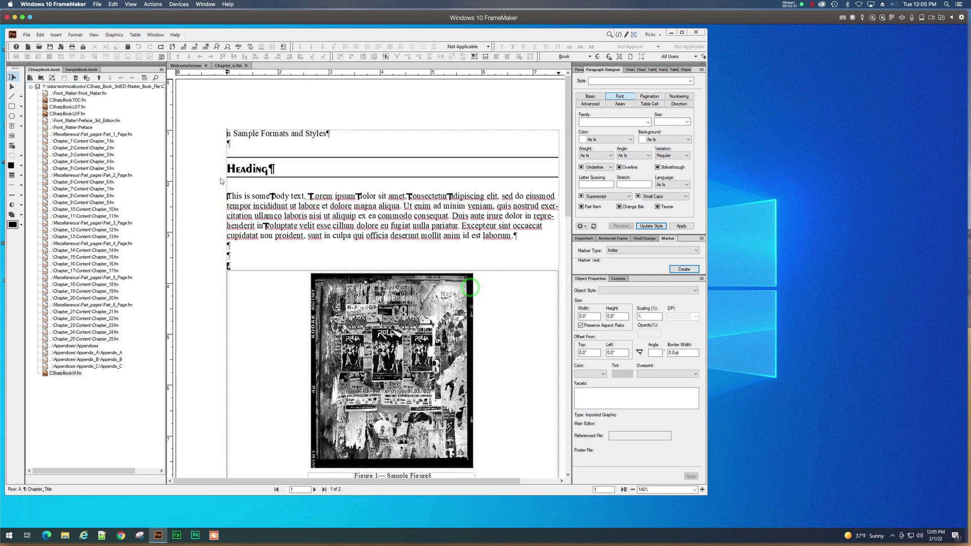
click(33, 69)
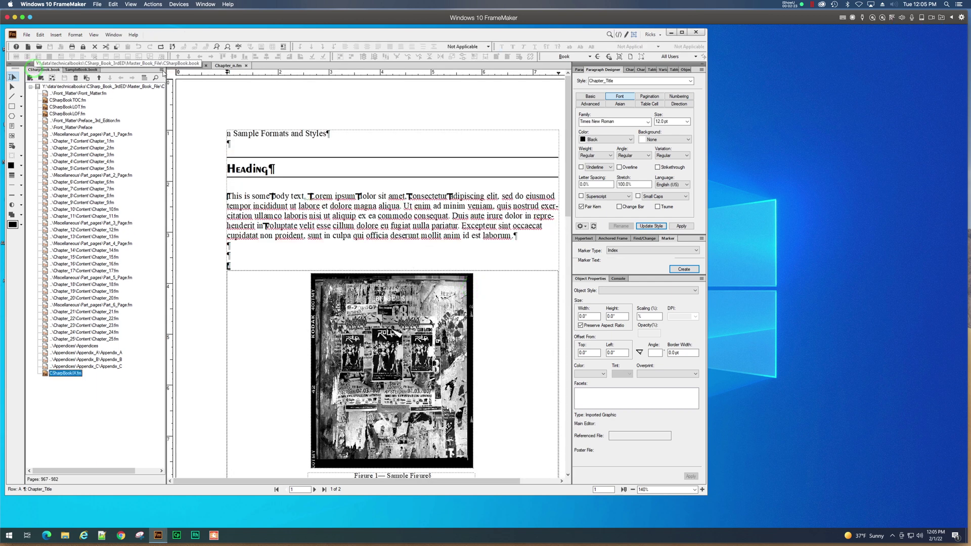
Close CSharpBook.book, review the sample book's generated index in SampleBookIX.fm, and close that index file
click(162, 69)
click(183, 72)
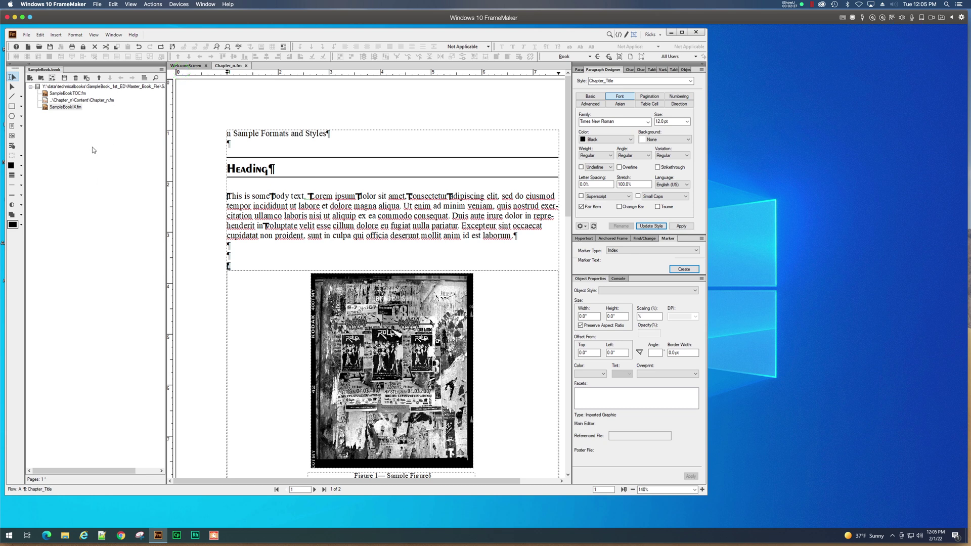
double_click(46, 107)
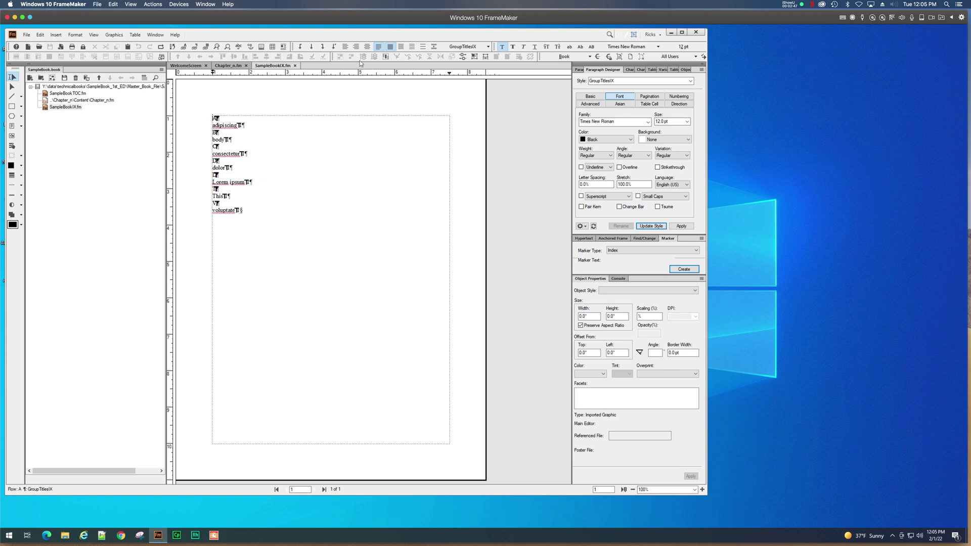
click(293, 65)
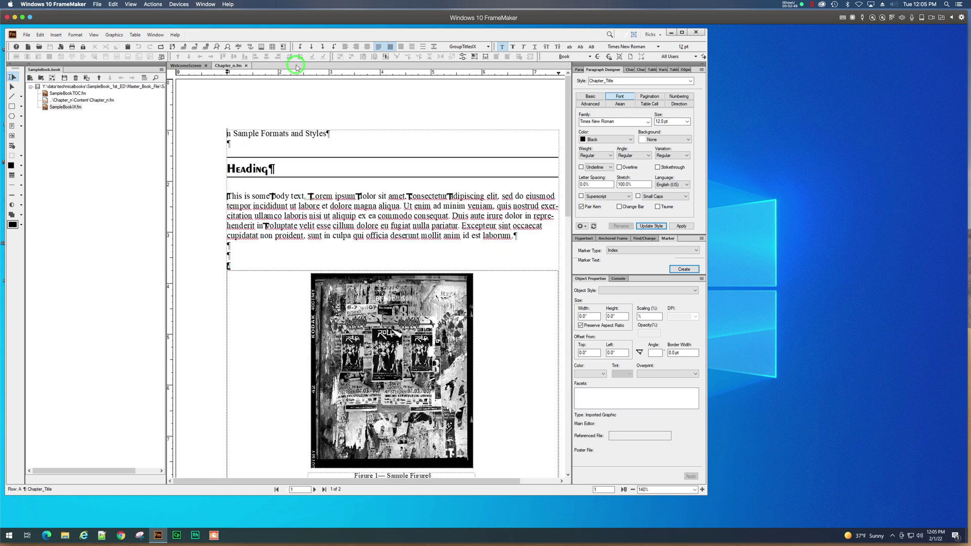
Add a list of figures with suffix LOF before SampleBookTOC.fm in the sample book, including the Figure_Caption style
click(228, 65)
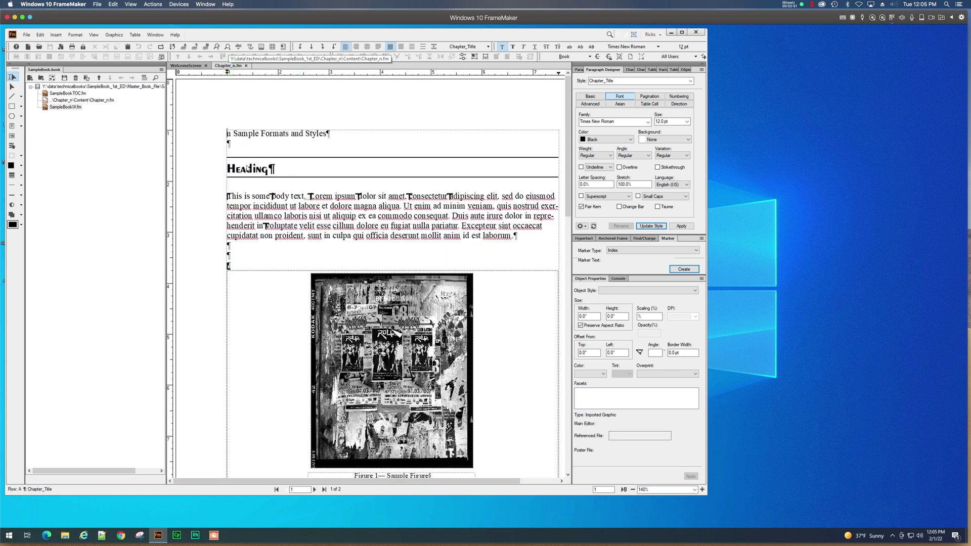
click(59, 100)
click(60, 88)
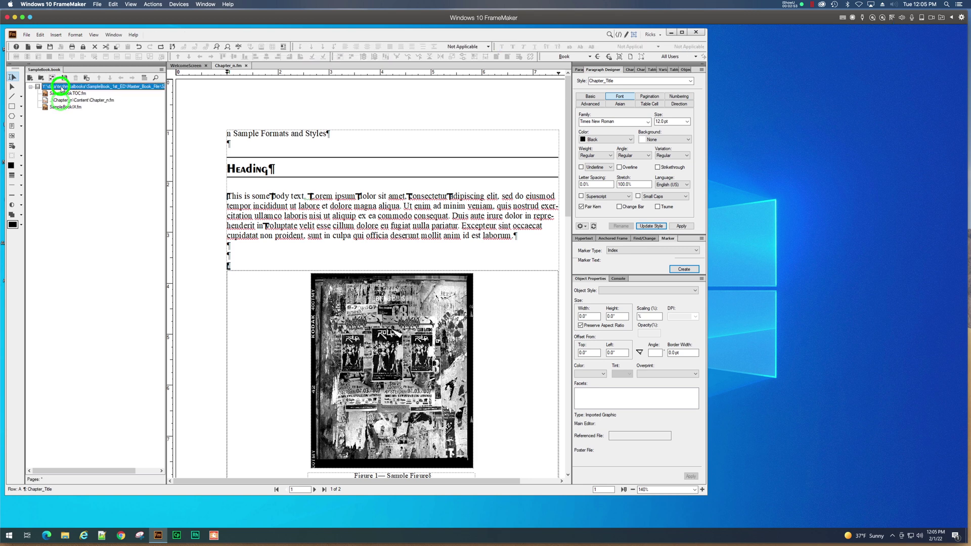
click(56, 35)
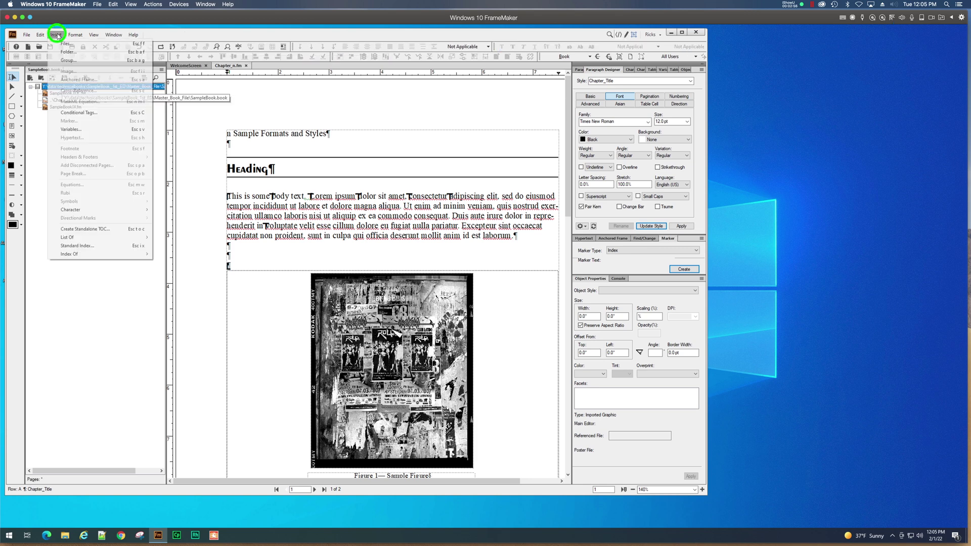
click(65, 239)
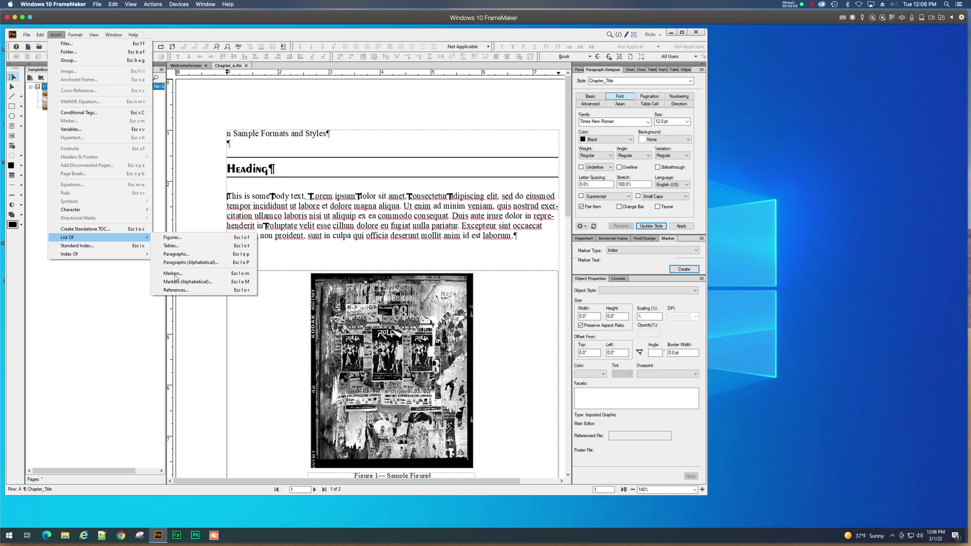
click(172, 238)
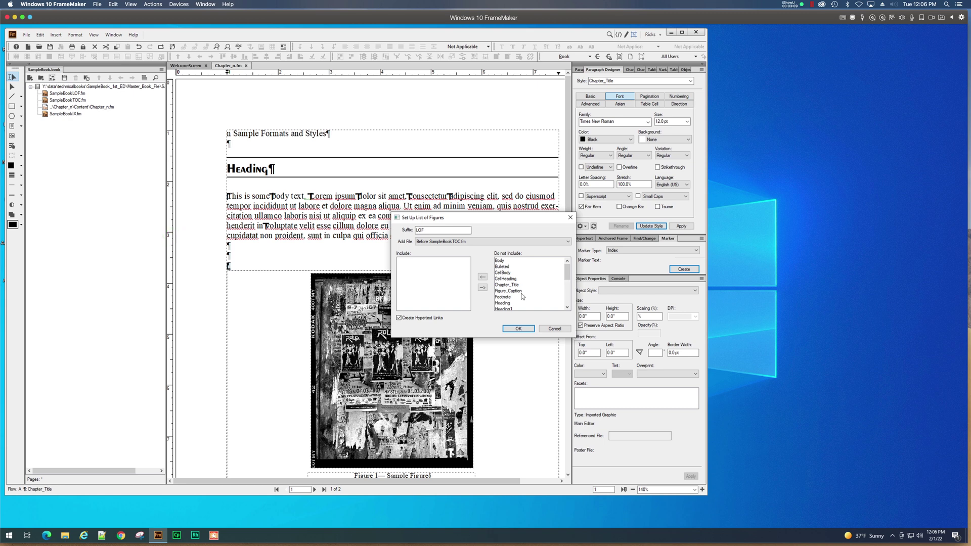
click(522, 291)
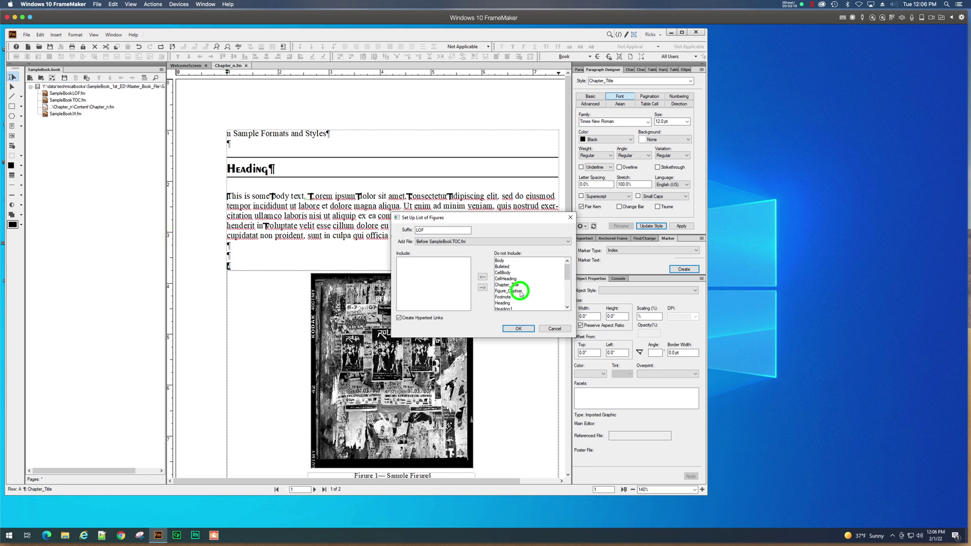
click(483, 277)
click(515, 329)
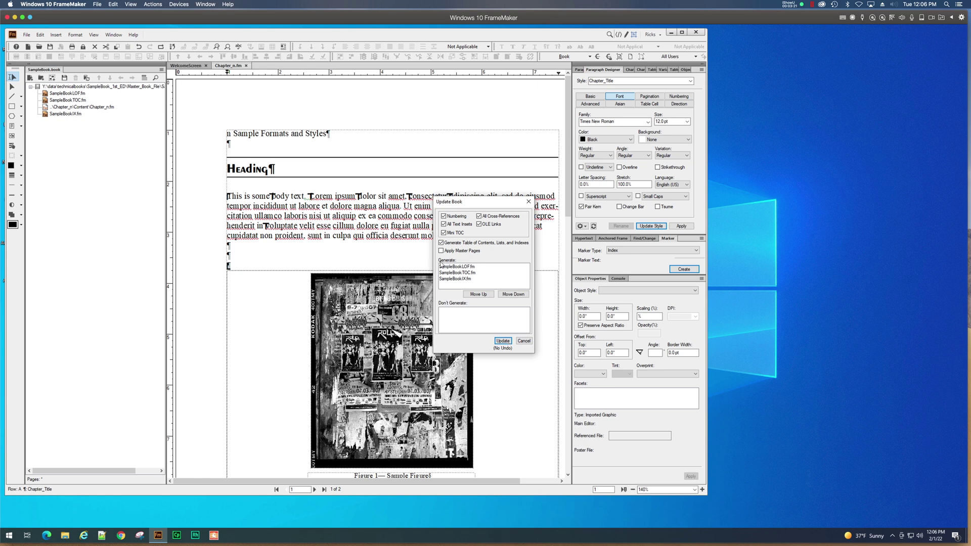
Update the sample book, generating SampleBookLOF.fm, SampleBookTOC.fm and SampleBookIX.fm
click(477, 202)
drag(477, 202, 458, 193)
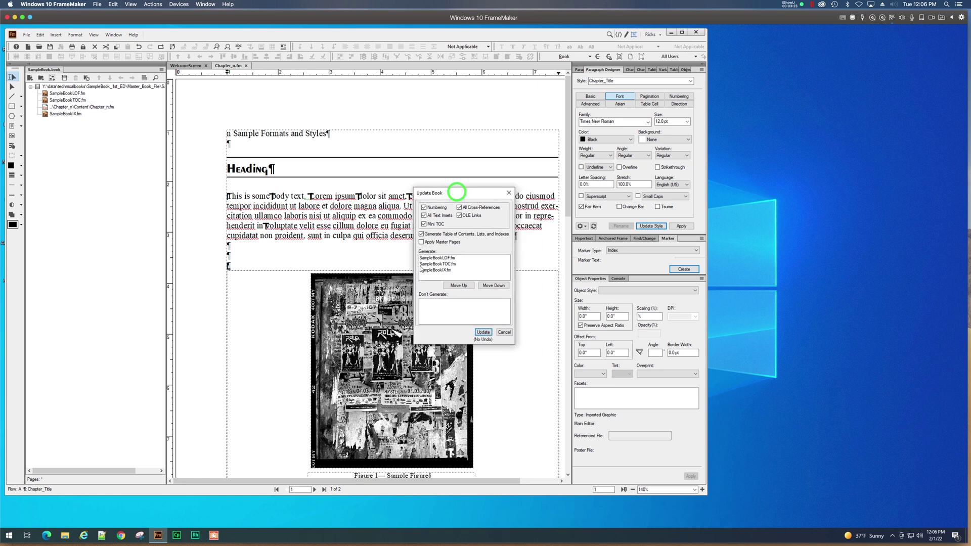
click(483, 332)
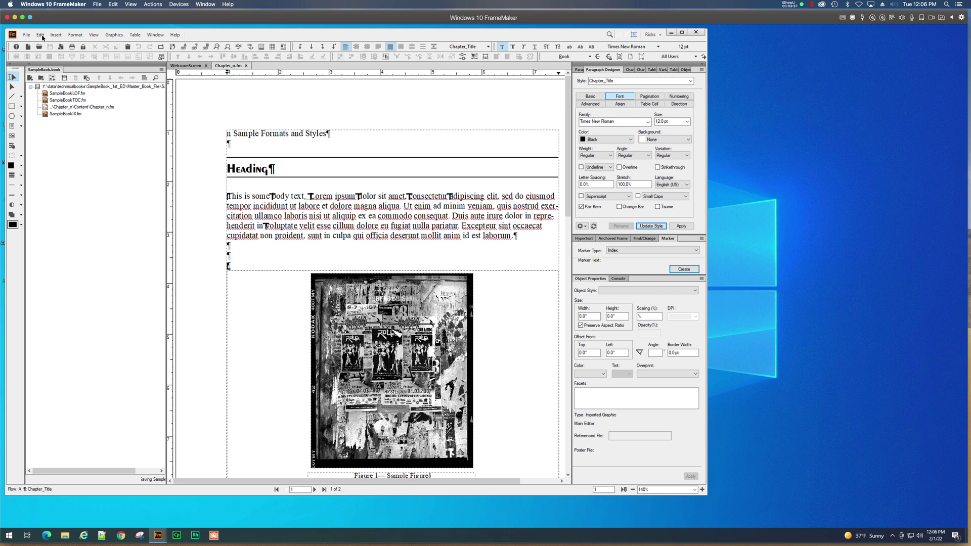
Update the sample book's generated files once more and open SampleBookLOF.fm
click(40, 35)
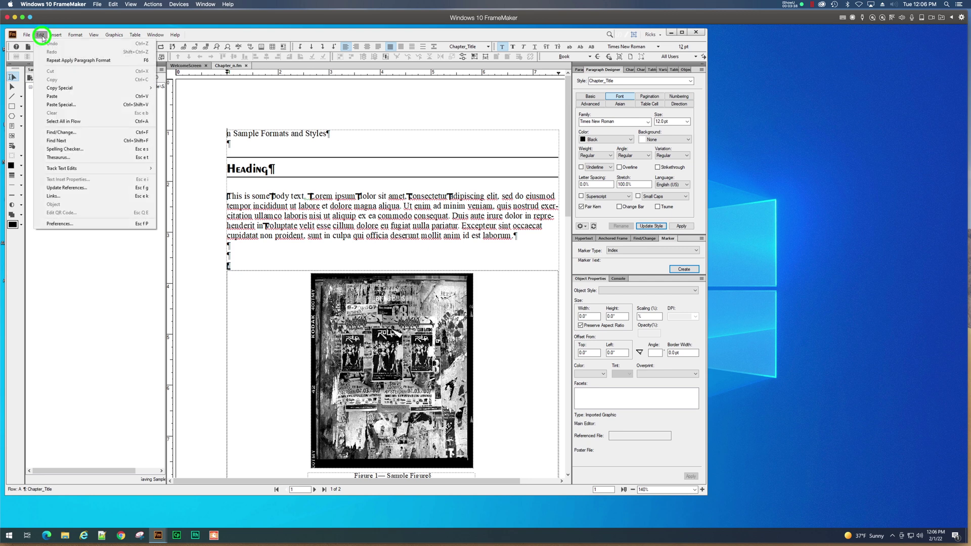
click(79, 286)
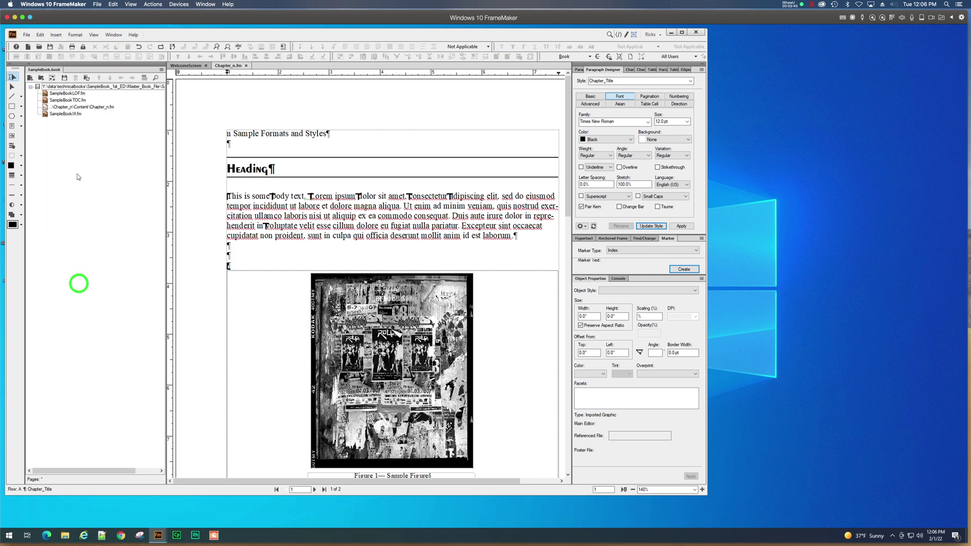
click(87, 80)
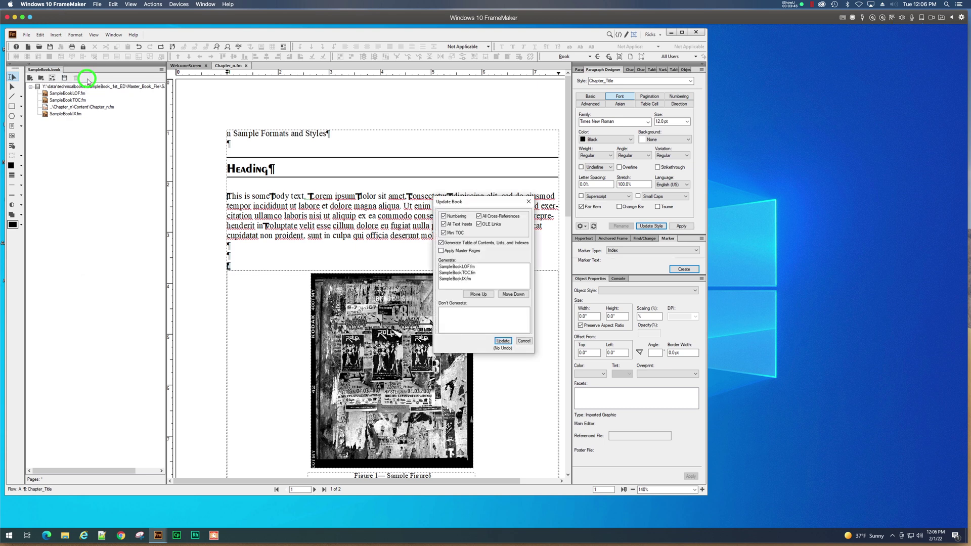
click(507, 341)
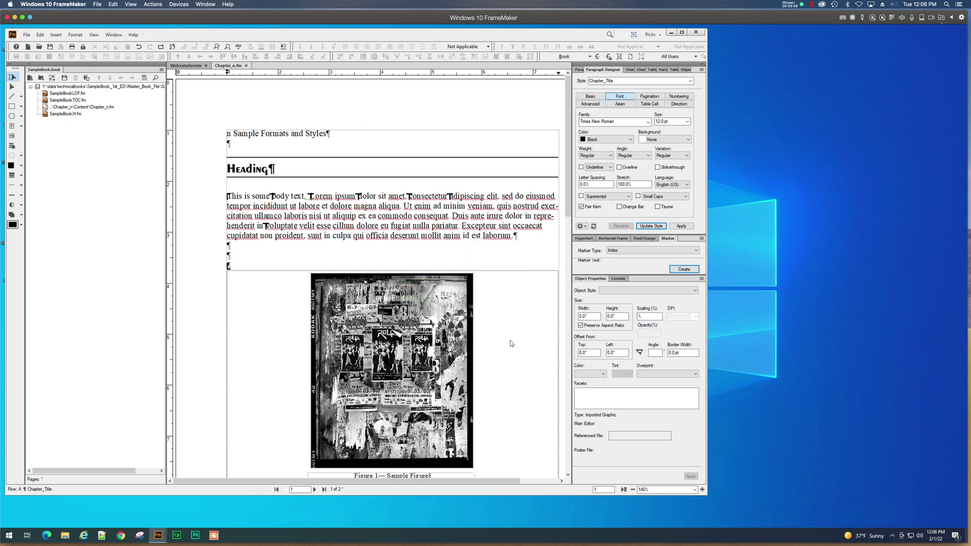
double_click(78, 94)
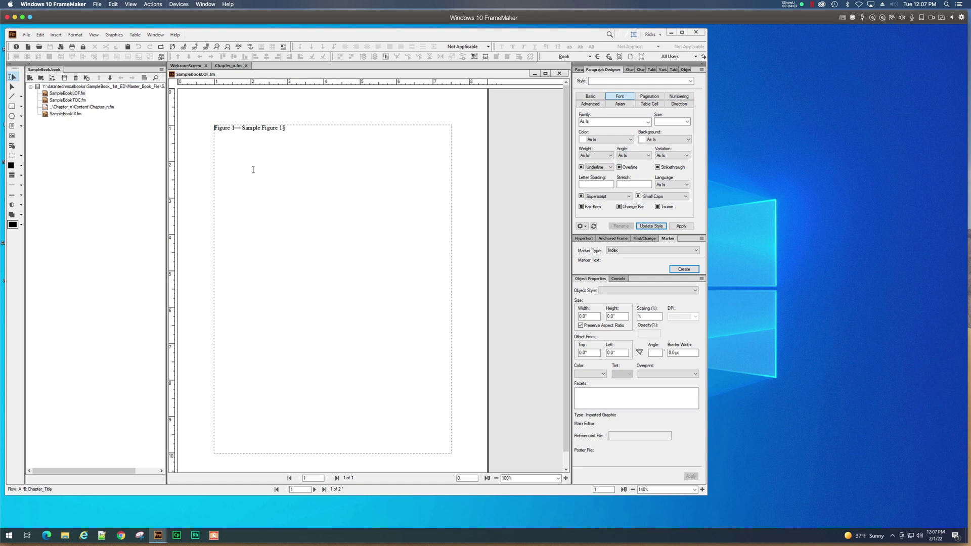
Close Chapter_n.fm with its changes saved and reopen the recently used CSharpBook.book
click(247, 66)
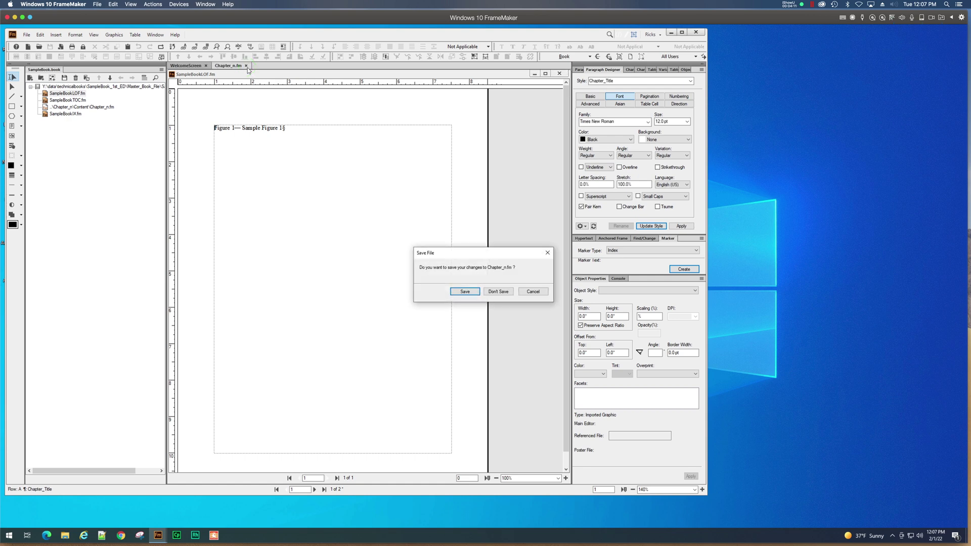
click(473, 292)
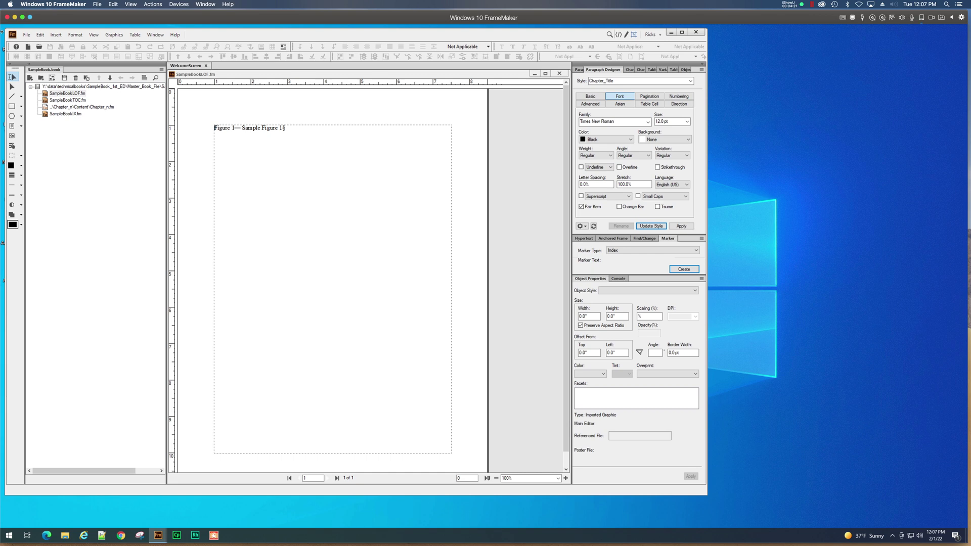
click(25, 35)
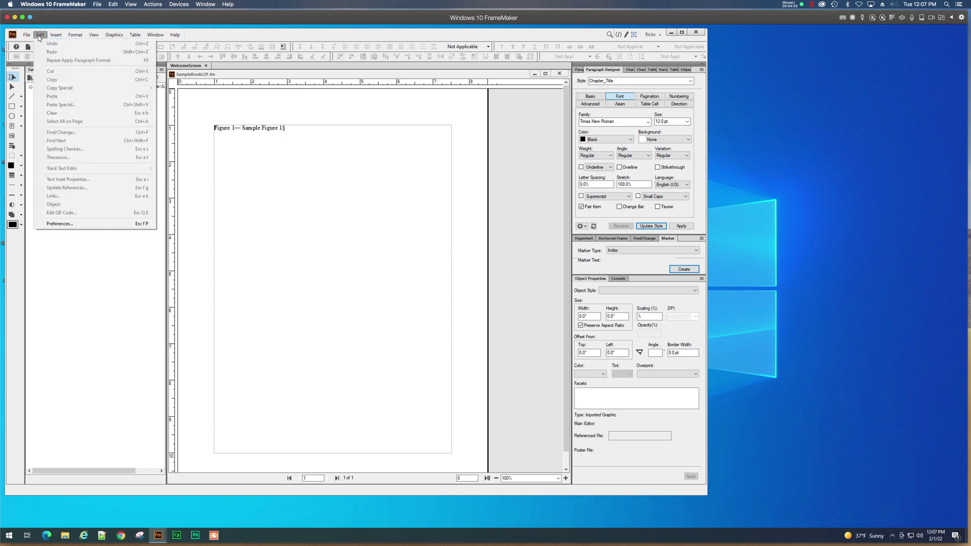
click(39, 35)
click(27, 35)
mouse_move(102, 60)
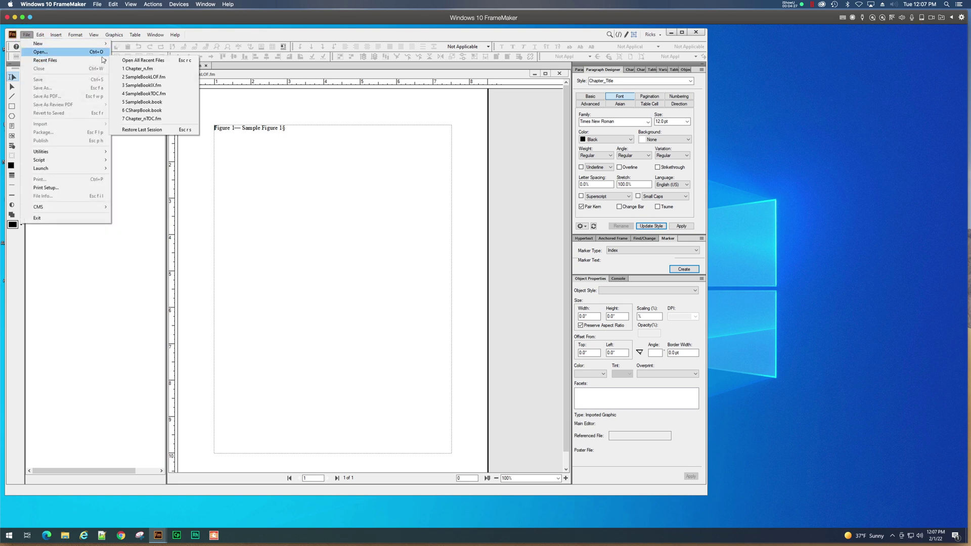
click(148, 103)
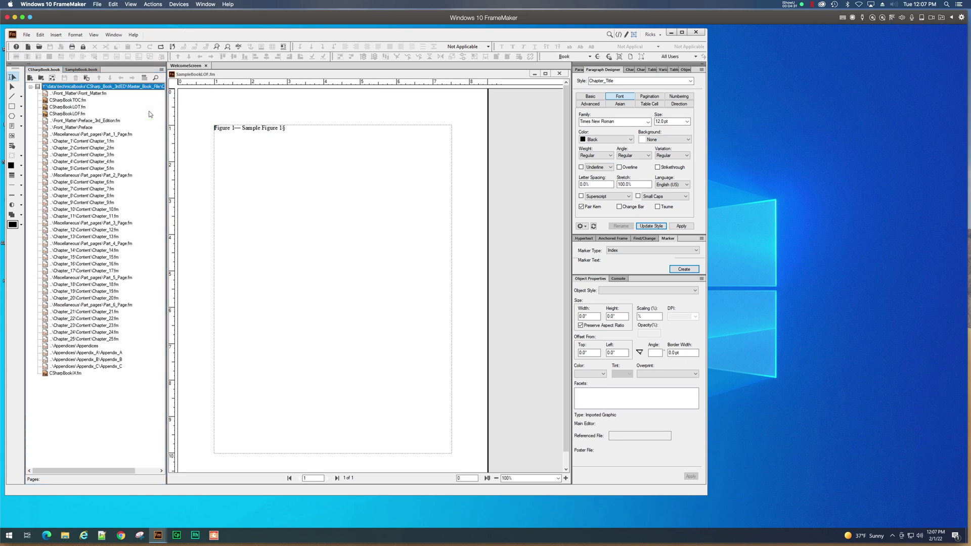
Open Chapter_9.fm from CSharpBook.book and close the SampleBookLOF.fm window covering it
double_click(106, 204)
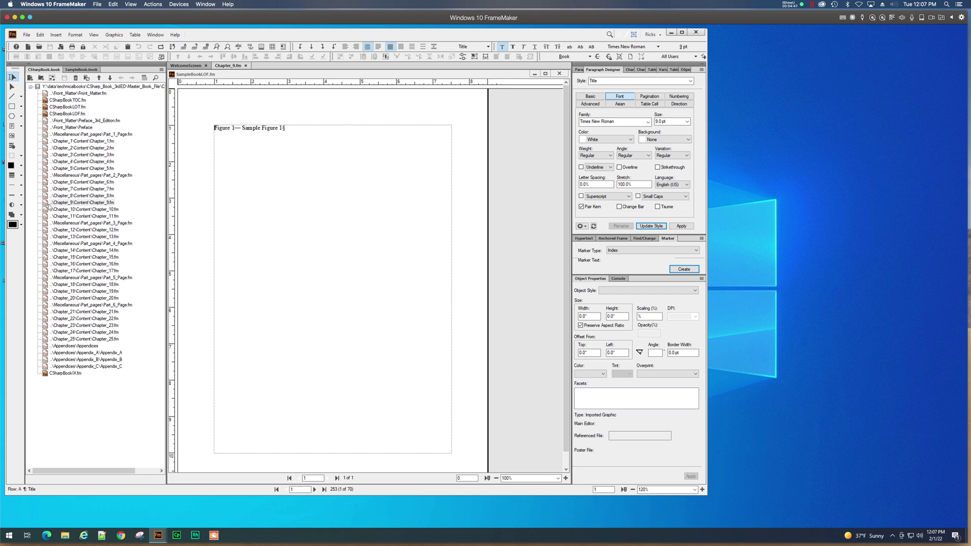
click(46, 205)
click(559, 73)
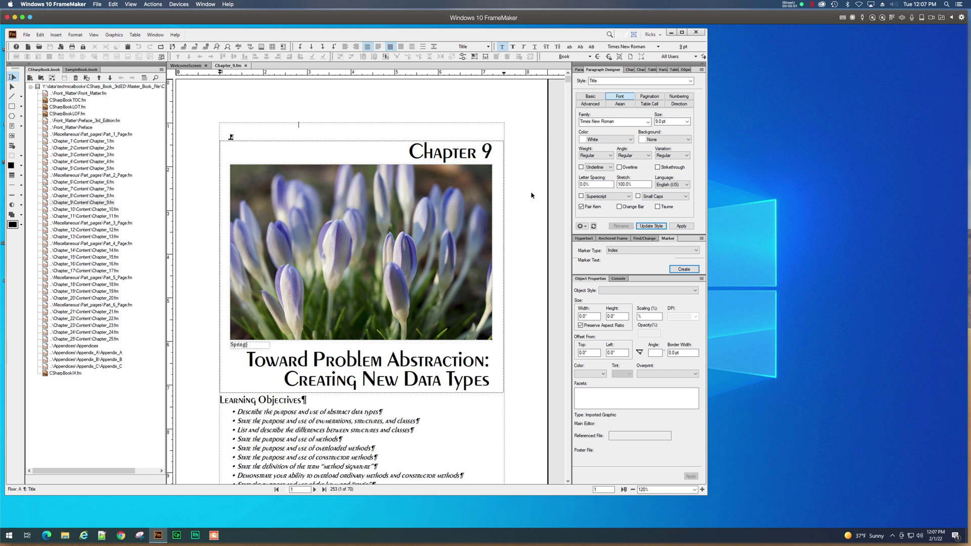
Inspect the Chapter 9 opening page by selecting the anchored frame that holds the chapter number, photo and title
click(307, 126)
click(410, 153)
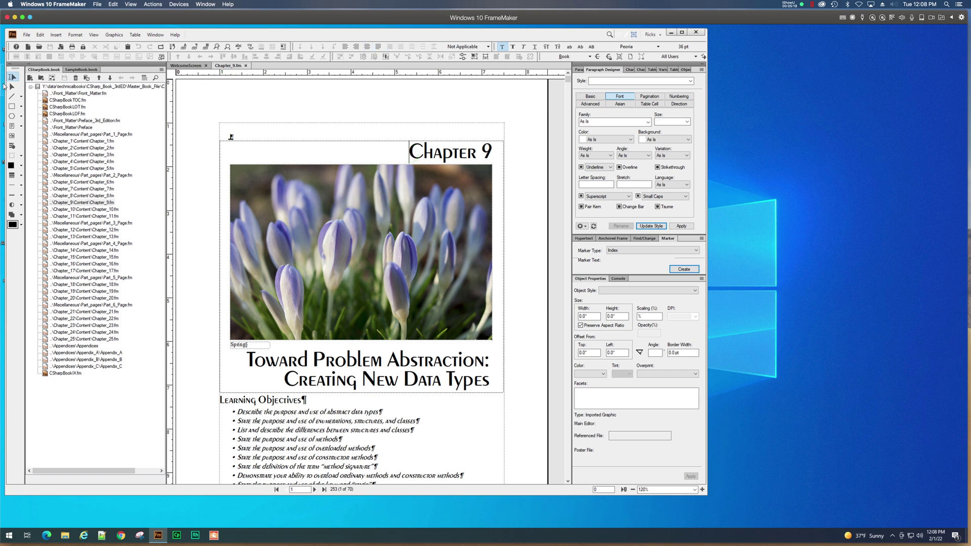
click(11, 86)
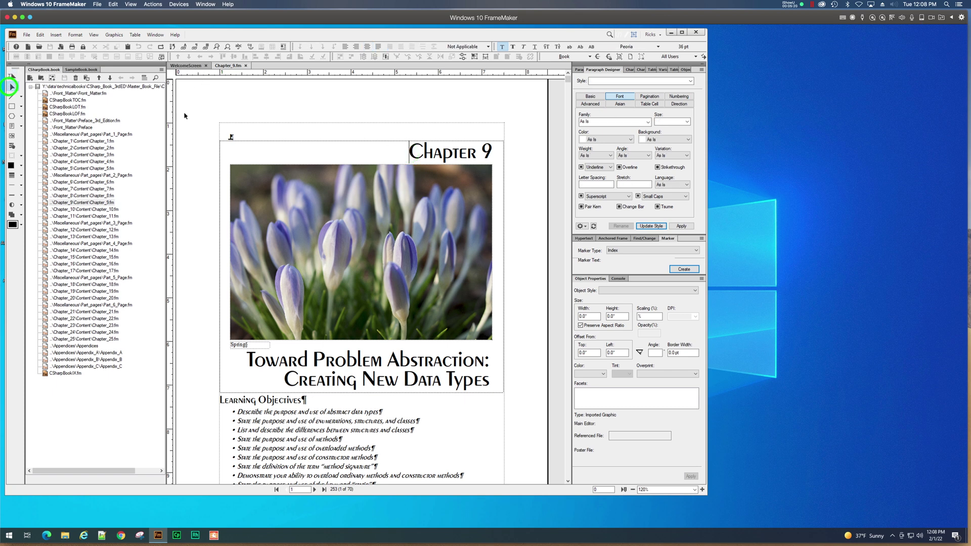
click(326, 146)
click(326, 143)
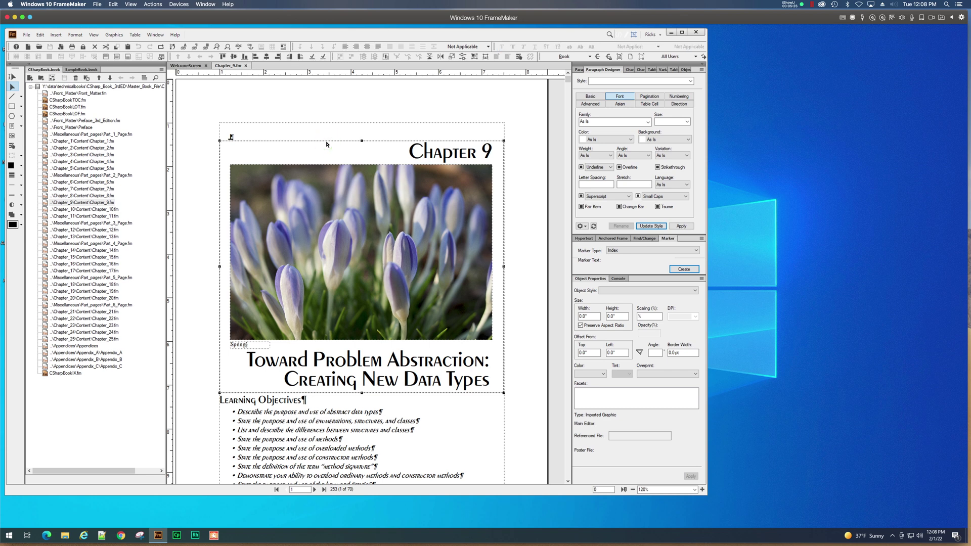
click(362, 123)
click(367, 141)
Browse the body pages of Chapter 9 to examine the headings, class diagram figure and code example layout
scroll(526, 169, down, 5)
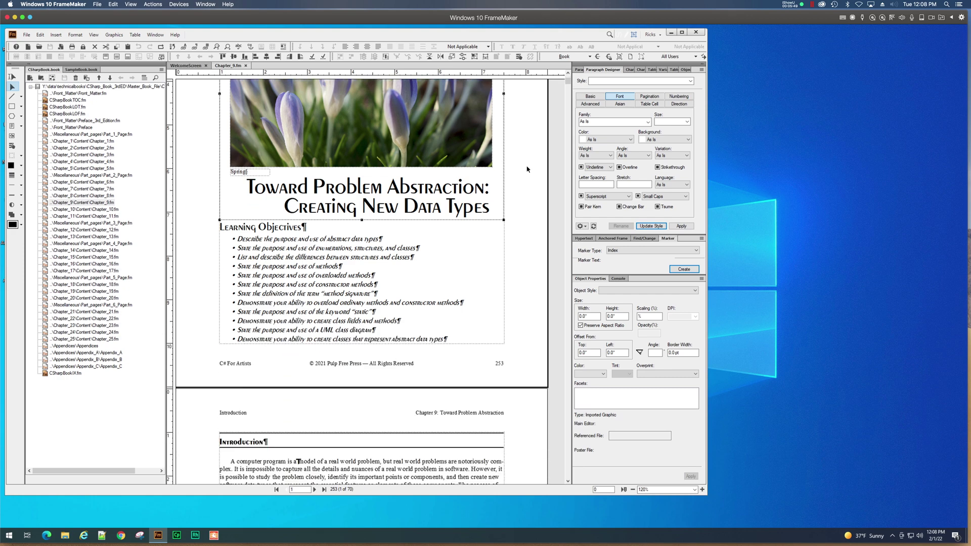
scroll(527, 169, down, 5)
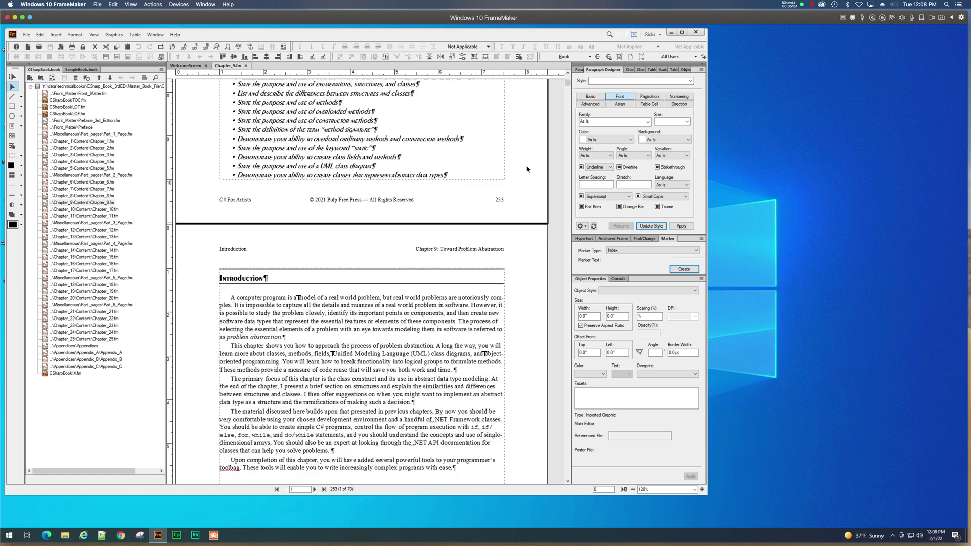
scroll(527, 169, down, 4)
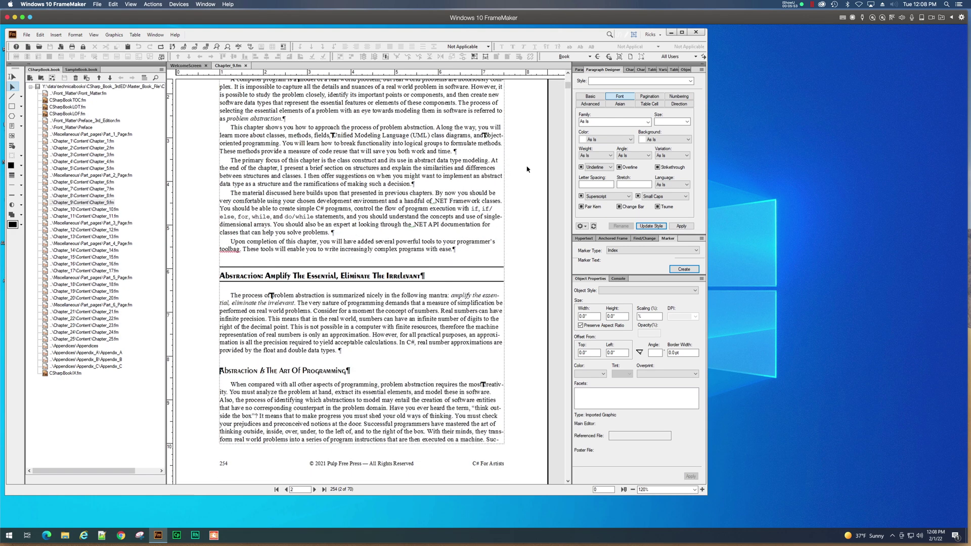
scroll(527, 169, down, 4)
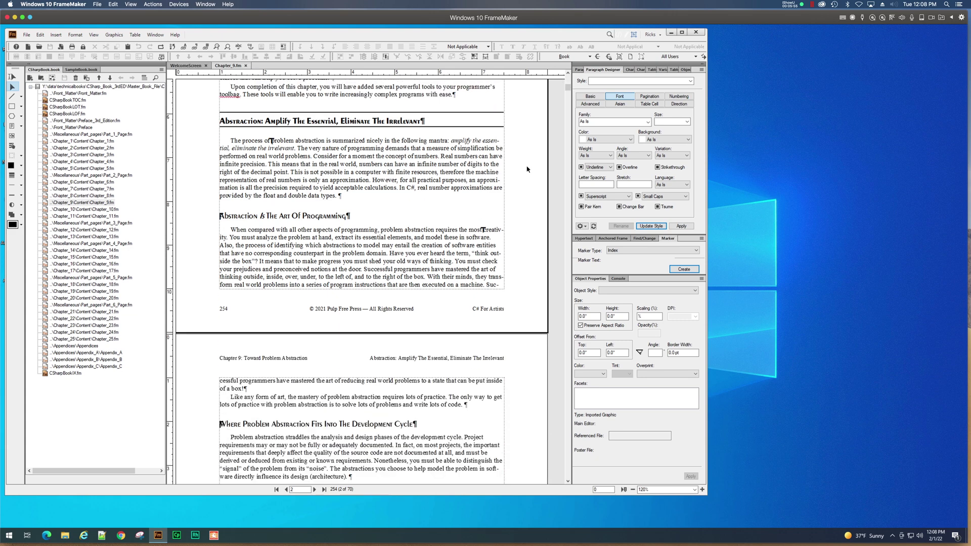
drag(567, 86, 568, 110)
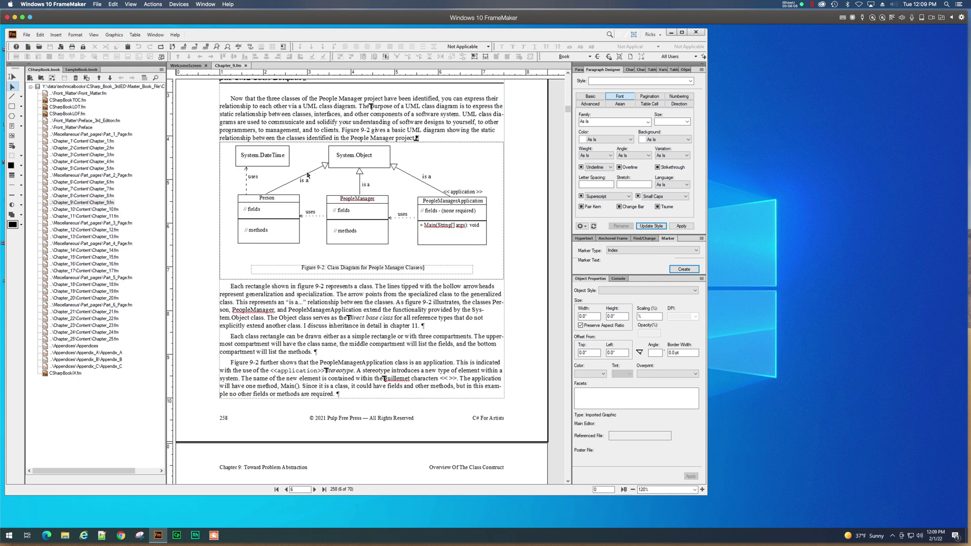
drag(568, 107, 569, 135)
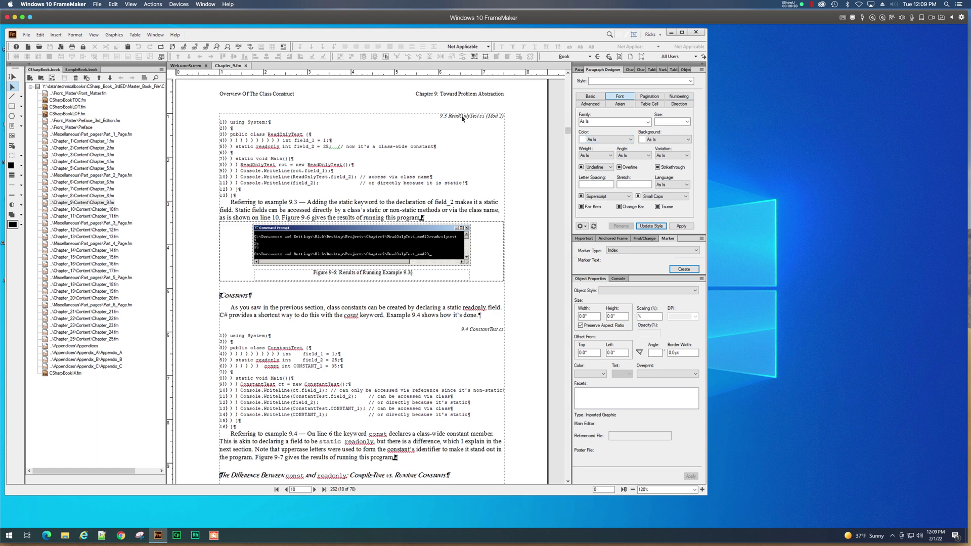
Check the paragraph styles of the example 9.3 code caption and the Figure 9-6 caption, and browse on to the Person class examples
click(12, 77)
click(456, 116)
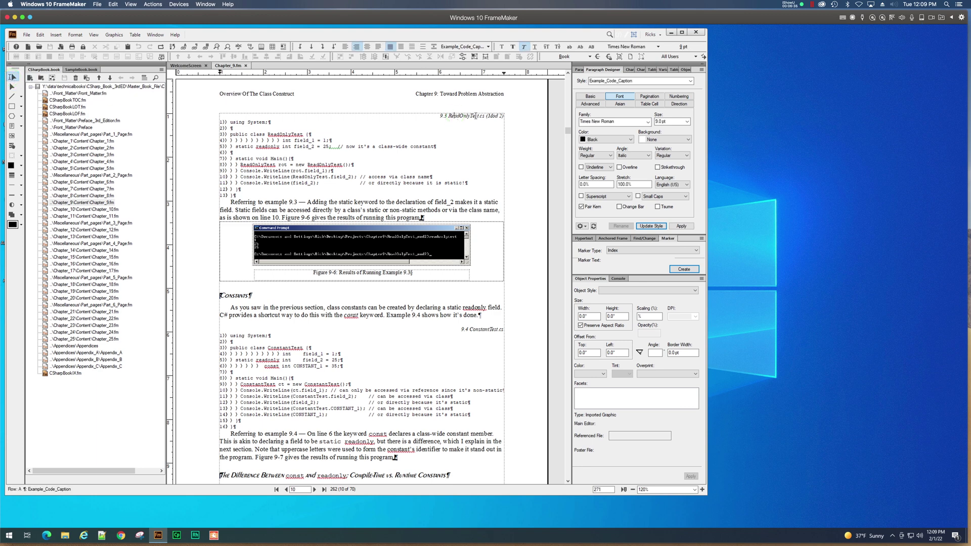
click(375, 272)
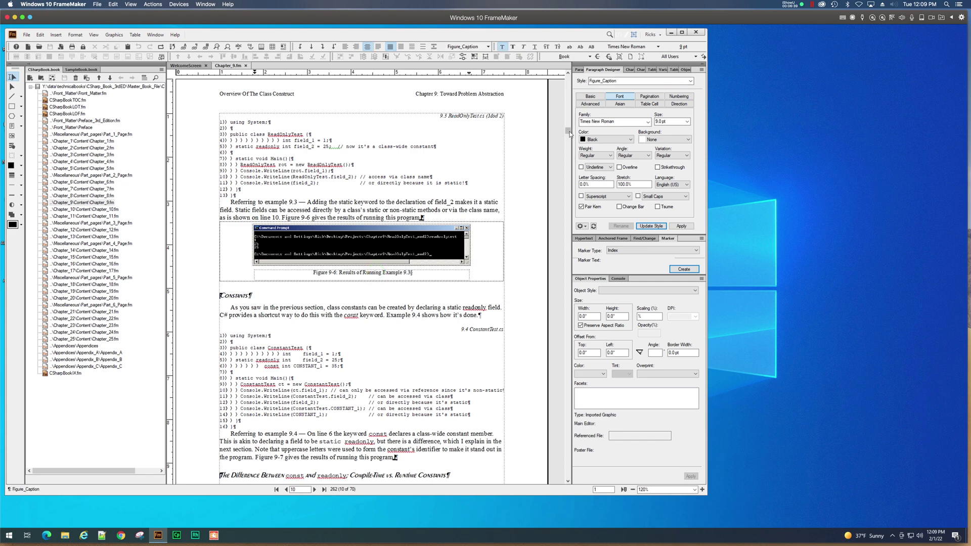
drag(568, 130, 568, 197)
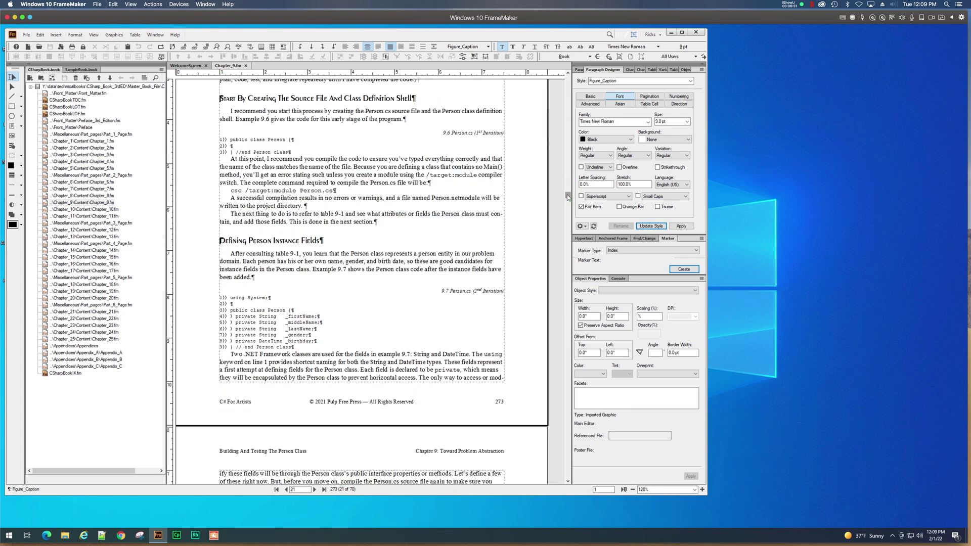